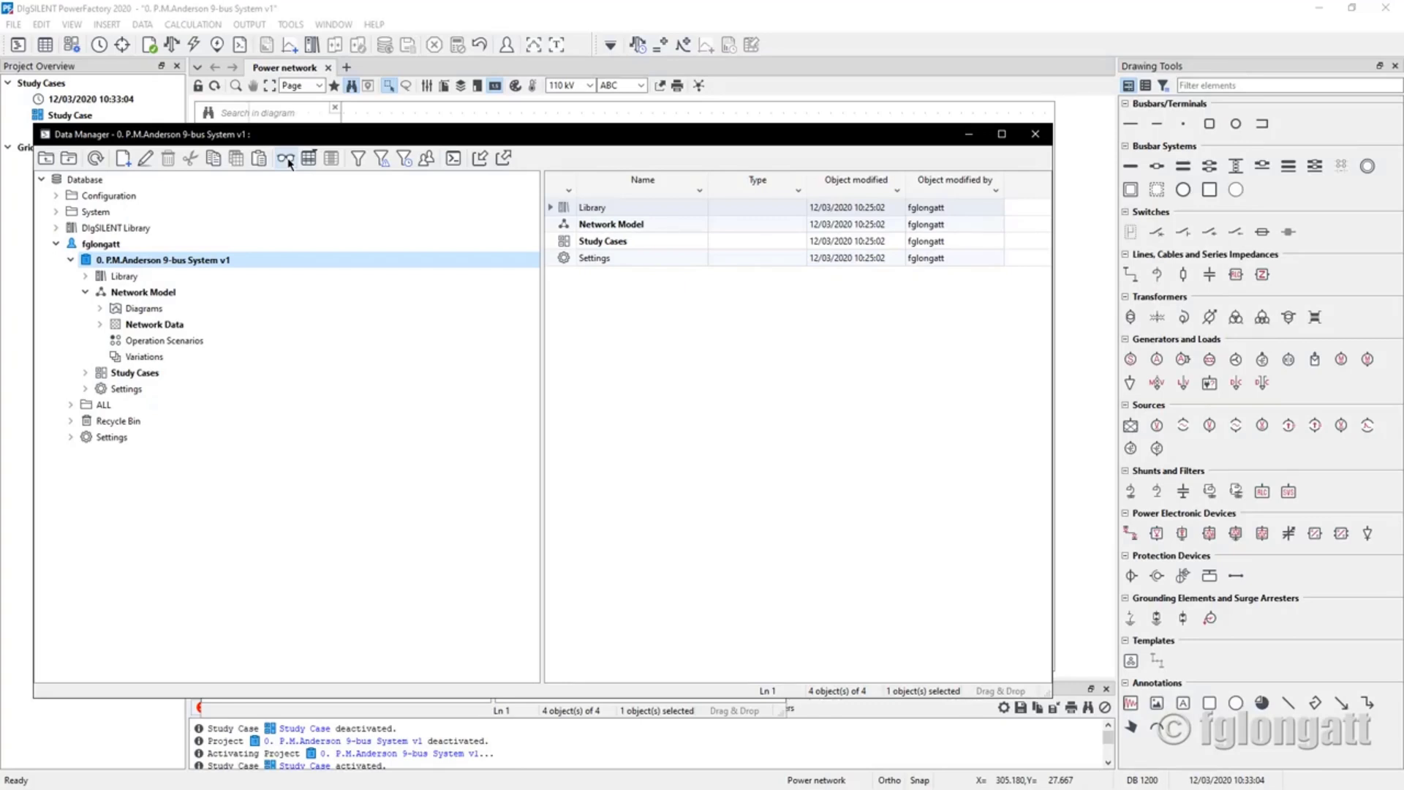
Close the open Data Manager windows to return to the empty Power network diagram
left_click(1049, 147)
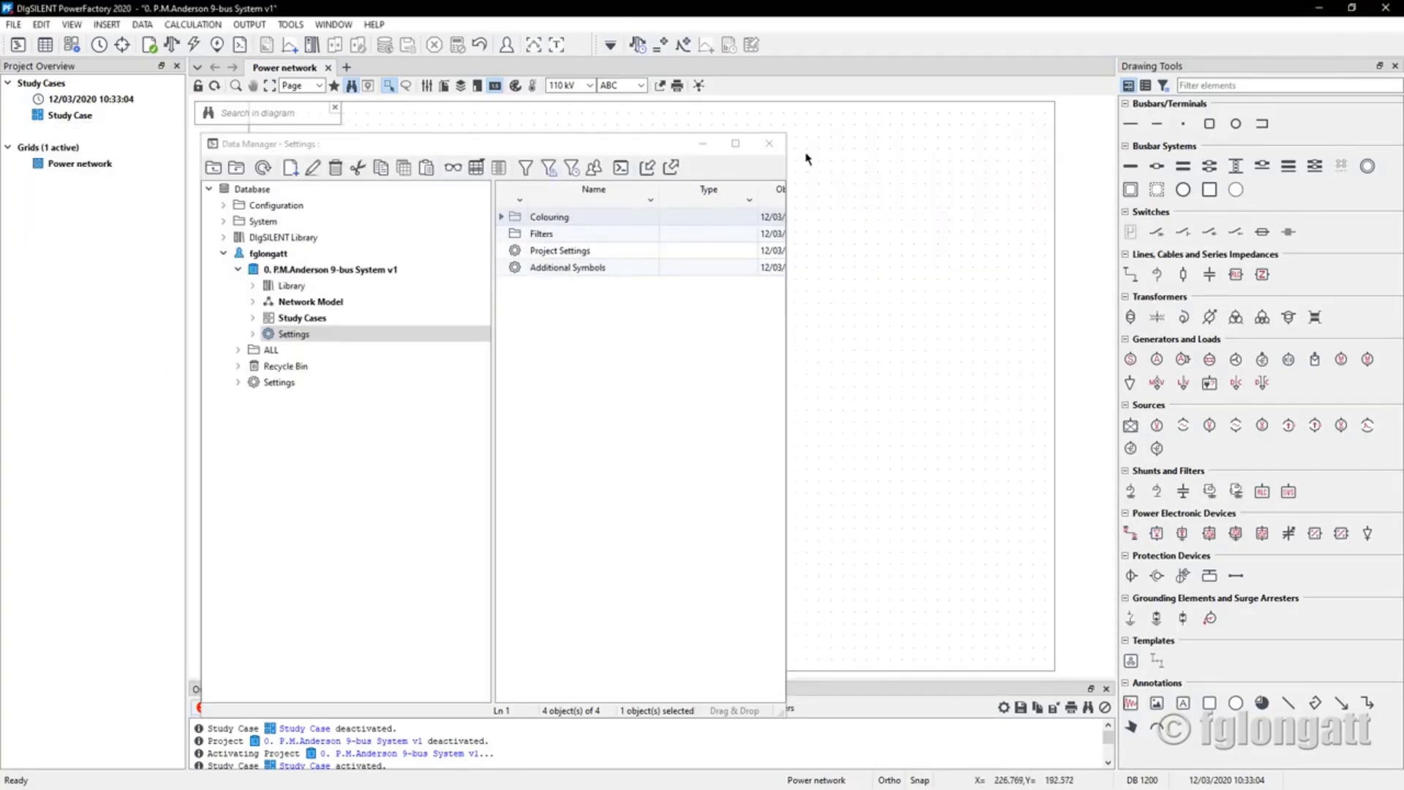
left_click(739, 144)
left_click(1386, 7)
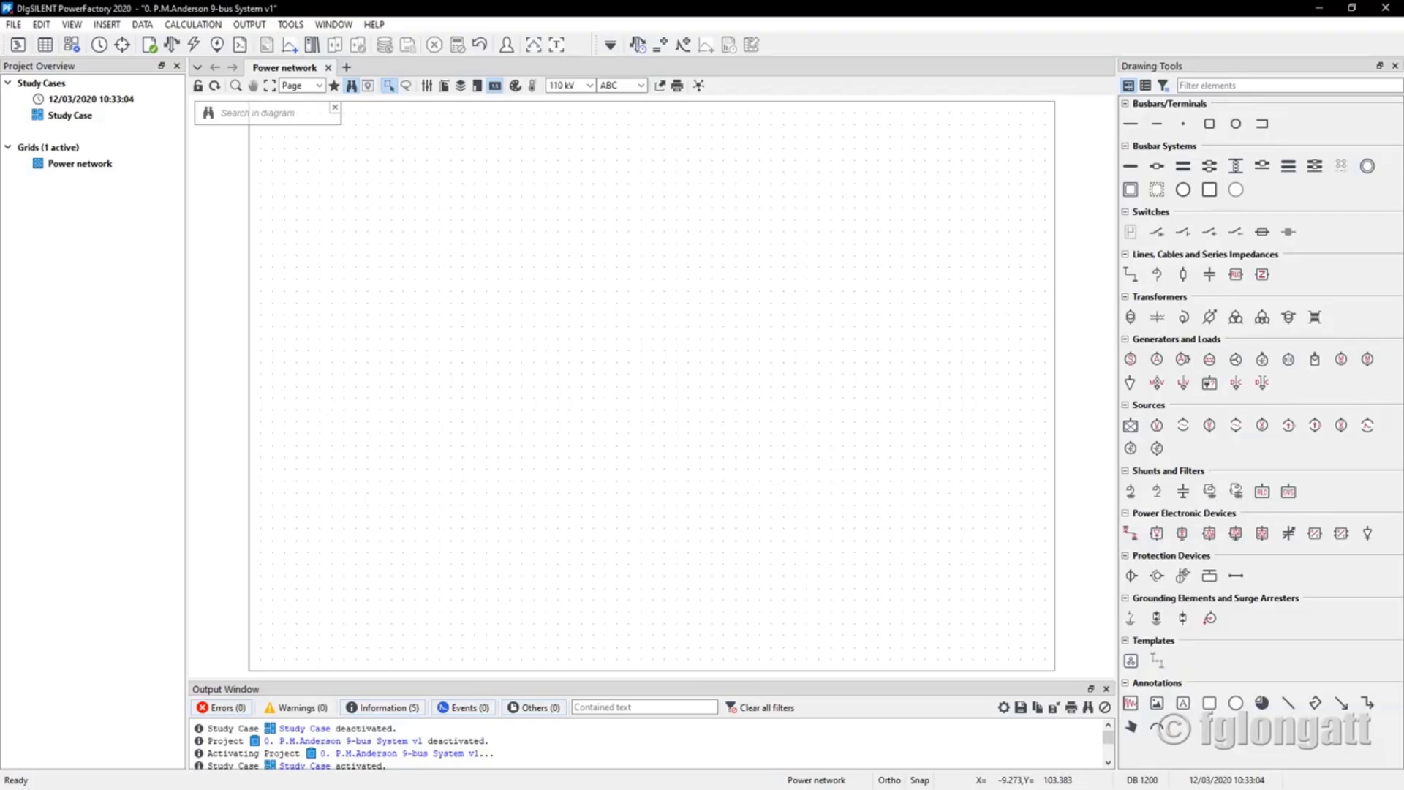
Switch to the IPEVO Visualizer with the 9-bus system figure, shrink its window and move it clear of most of the diagram
key("alt+Tab")
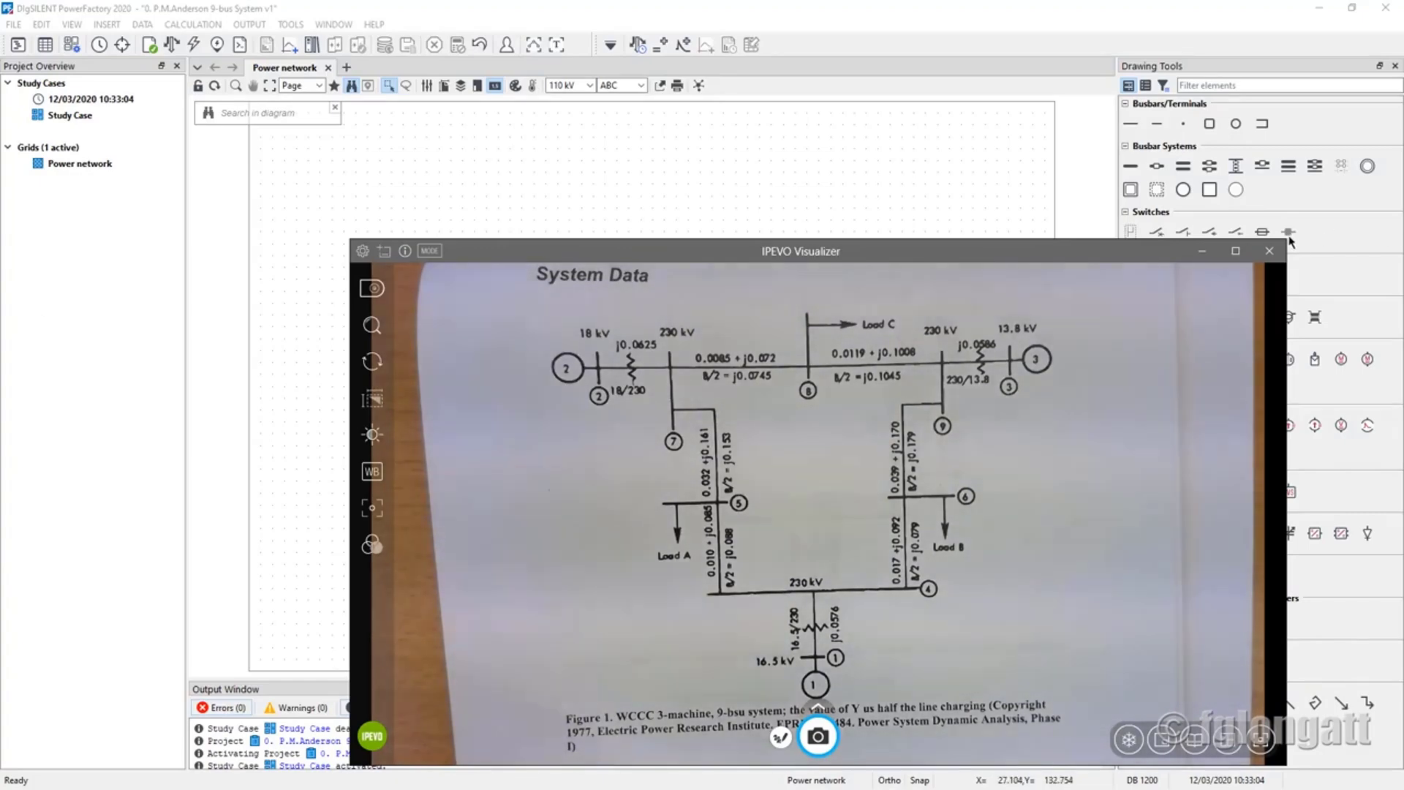
left_click_drag(1287, 239, 889, 373)
left_click_drag(605, 385, 1111, 391)
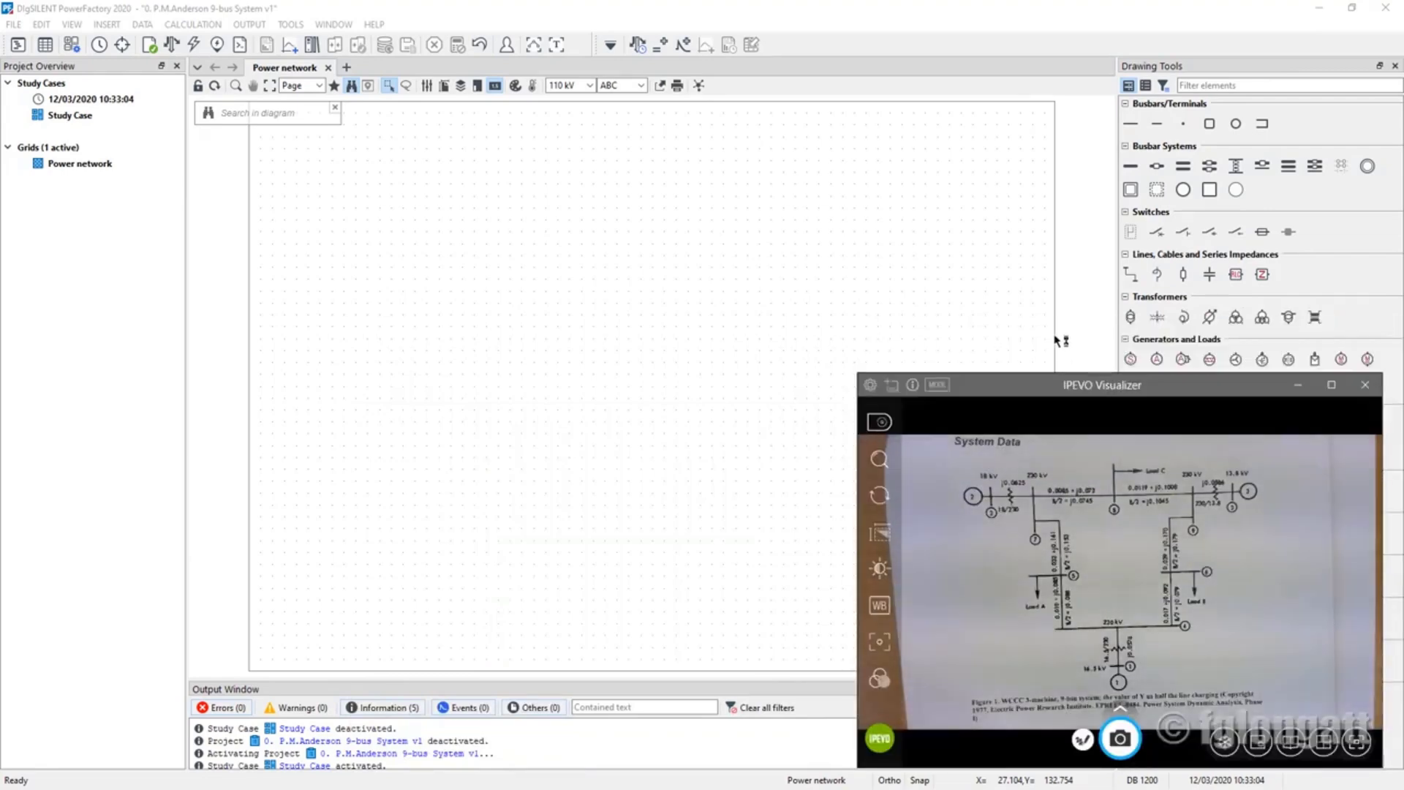
Switch back to PowerFactory and try it as a smaller floating window, resized and repositioned to share the screen with the system figure
left_click(1056, 341)
left_click(1351, 9)
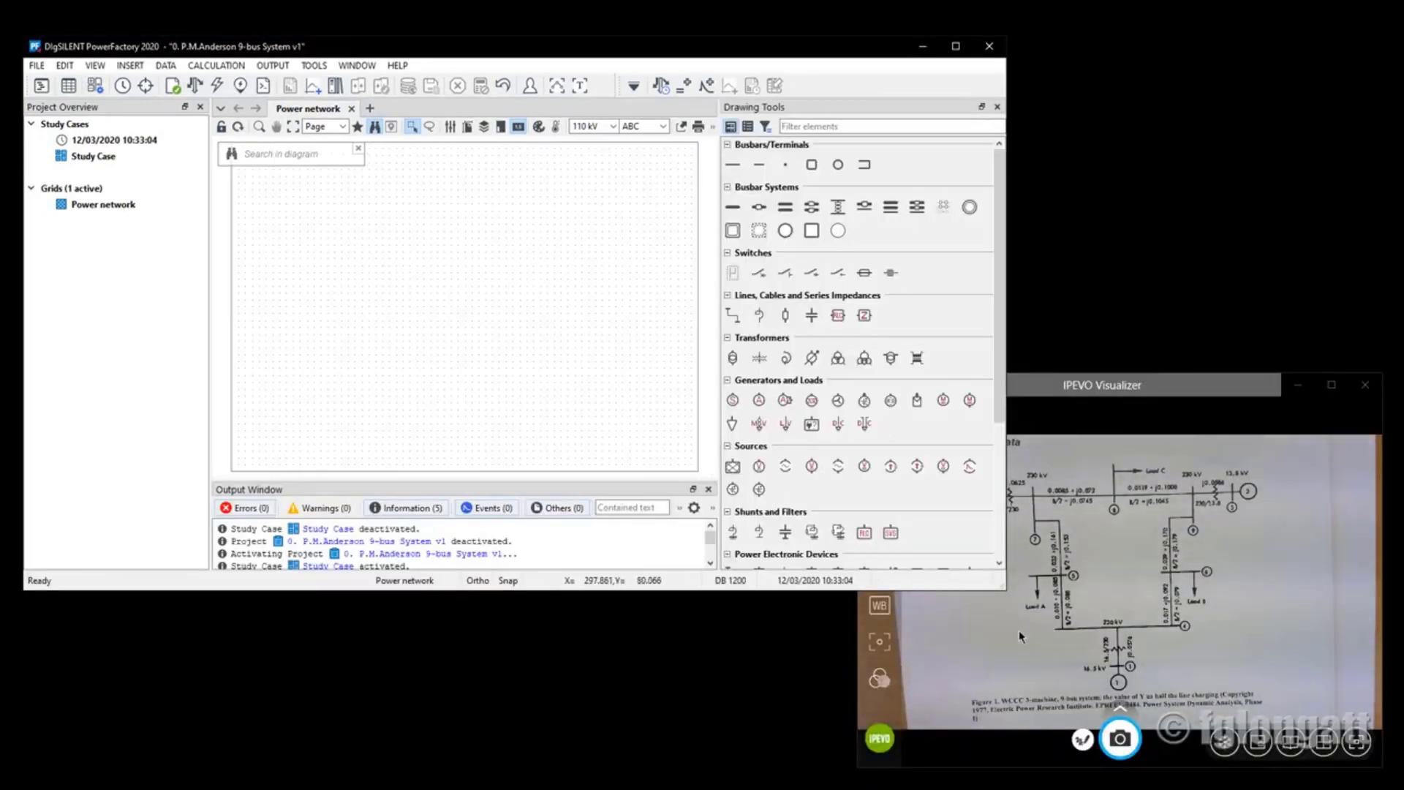
left_click_drag(1005, 590, 1388, 772)
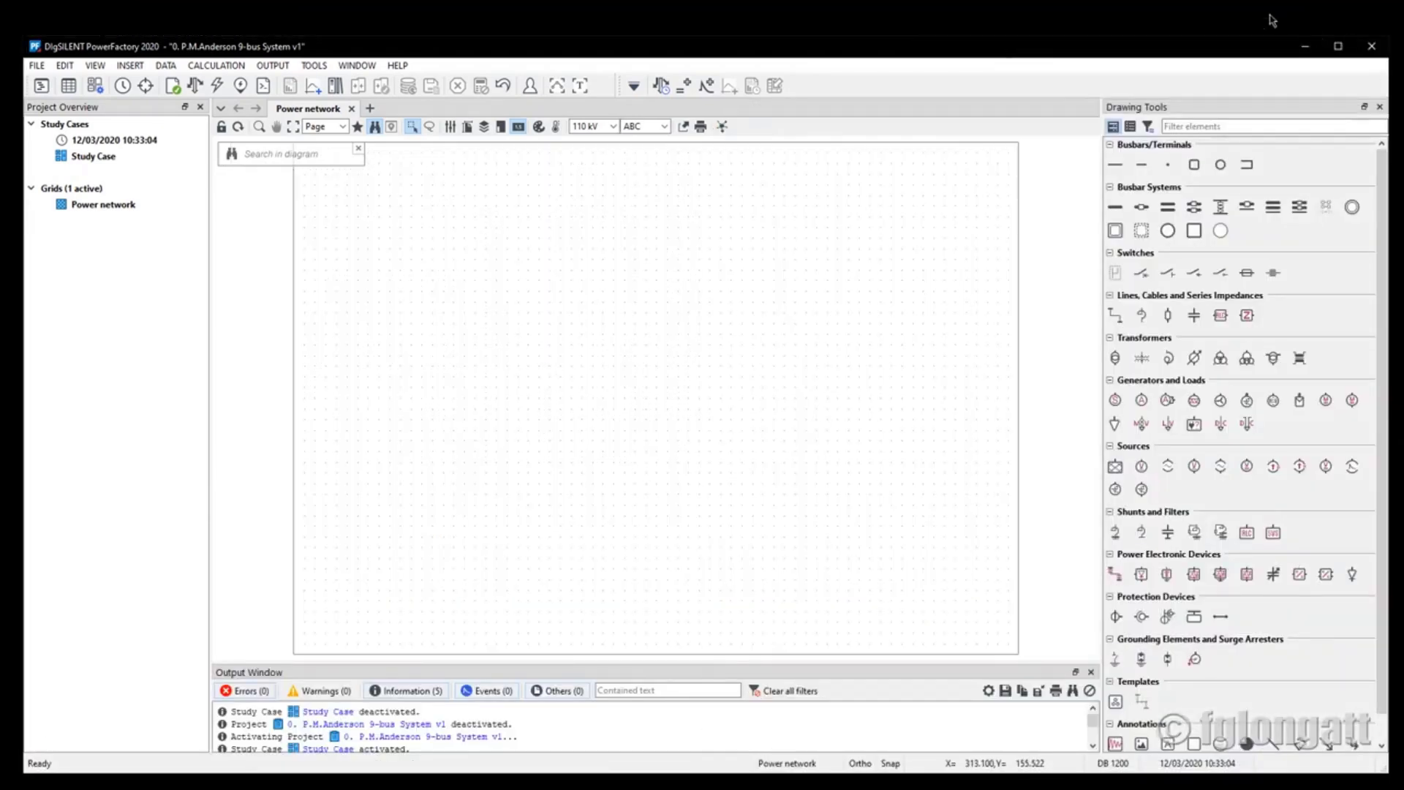
left_click_drag(1090, 49, 1039, 53)
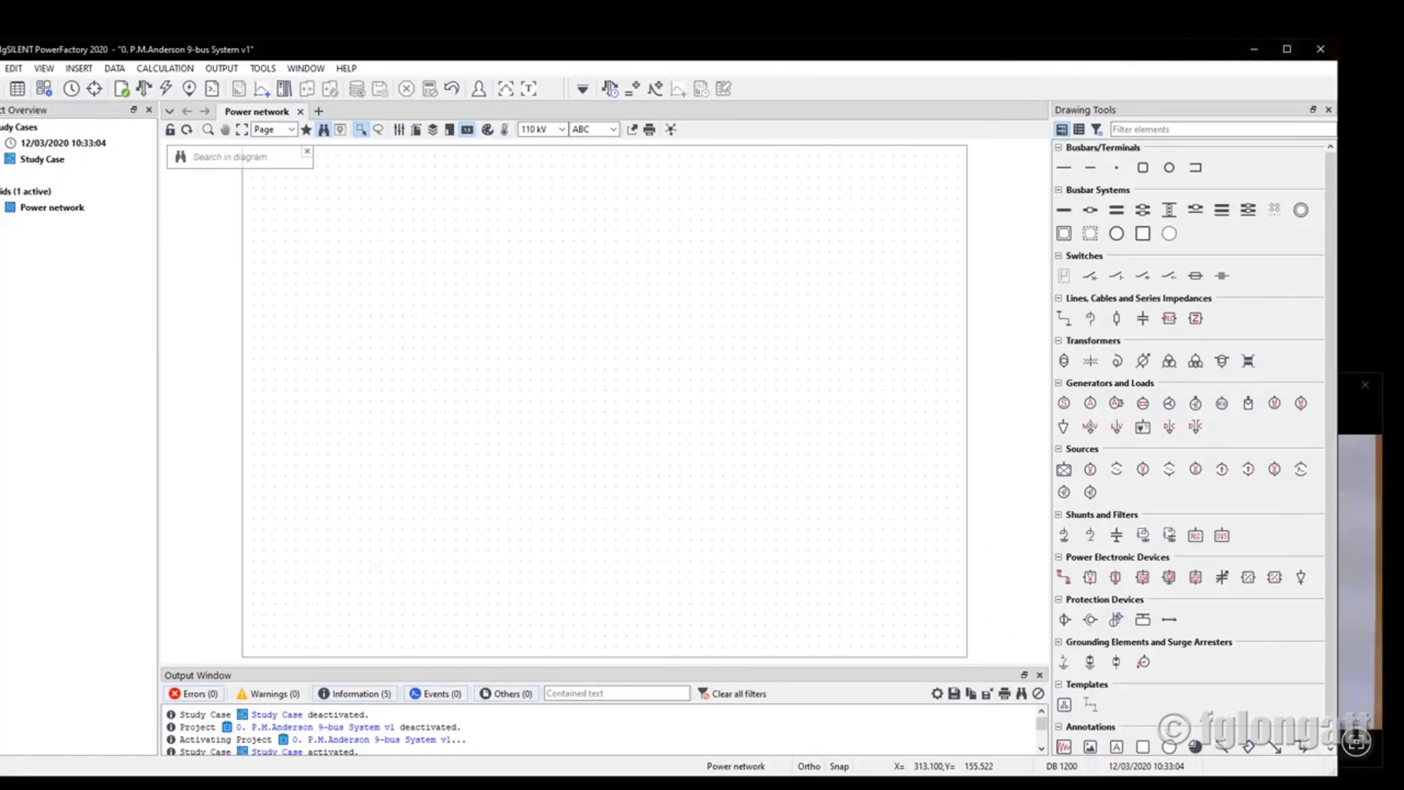
left_click_drag(560, 51, 589, 39)
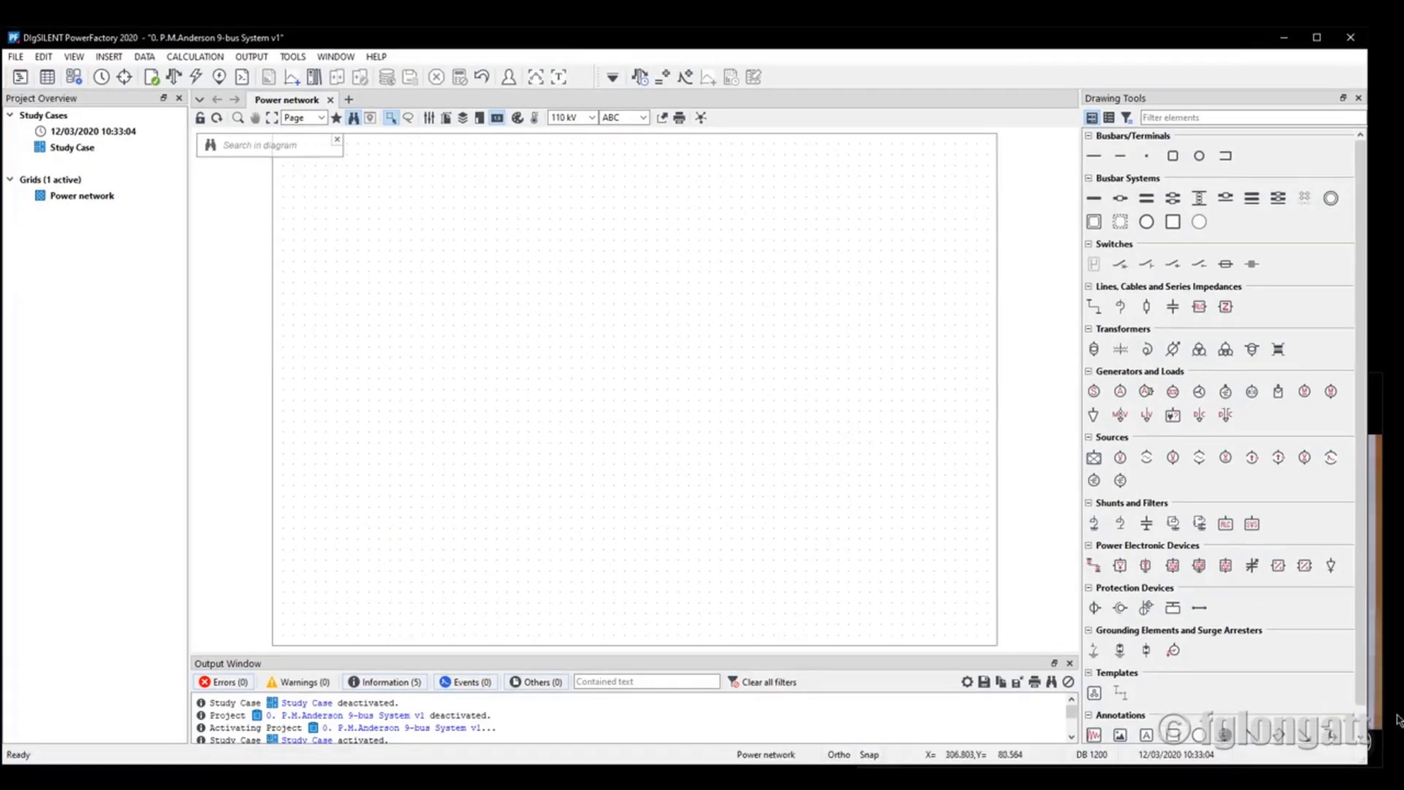
Alternate between the IPEVO system figure and the PowerFactory diagram, and maximize the PowerFactory window
left_click(1382, 688)
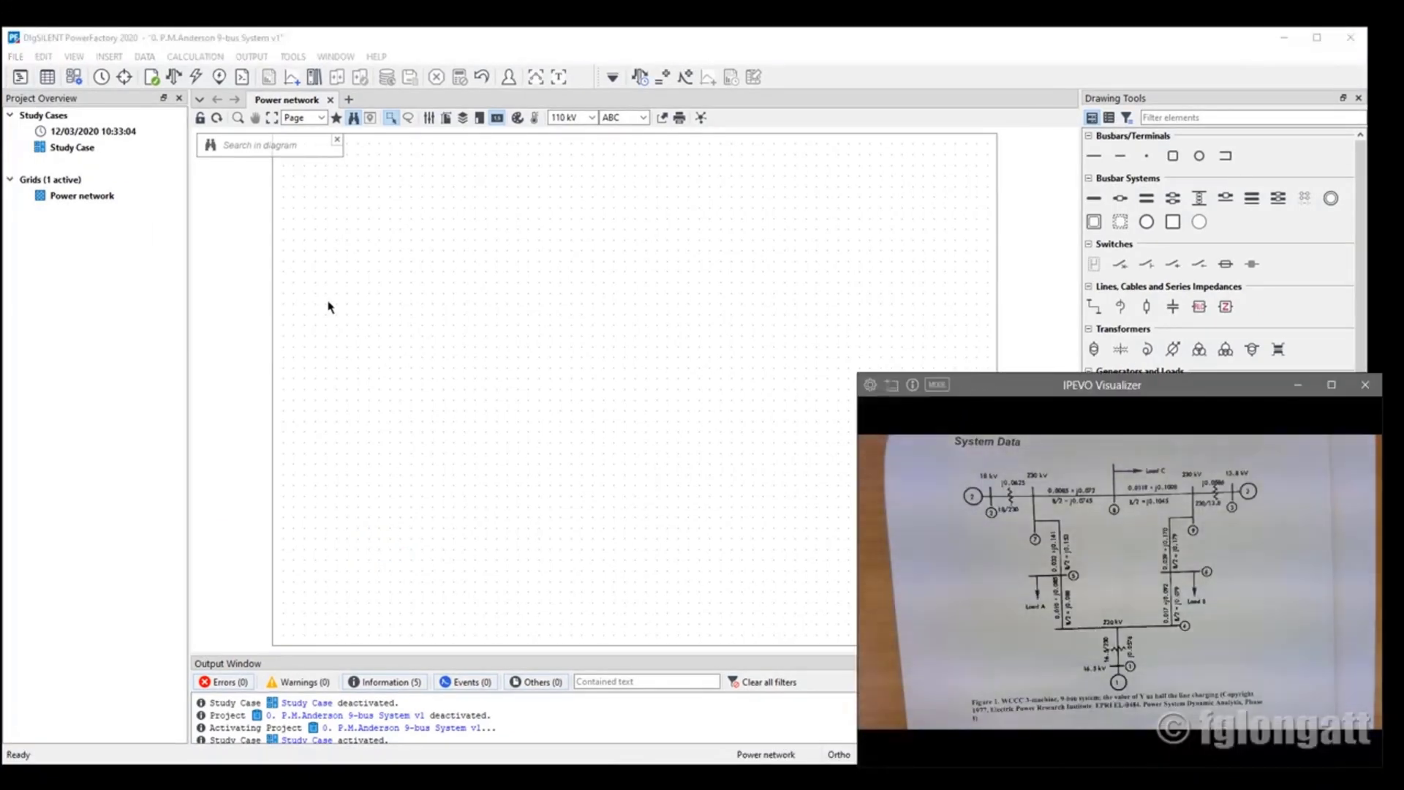
left_click(320, 251)
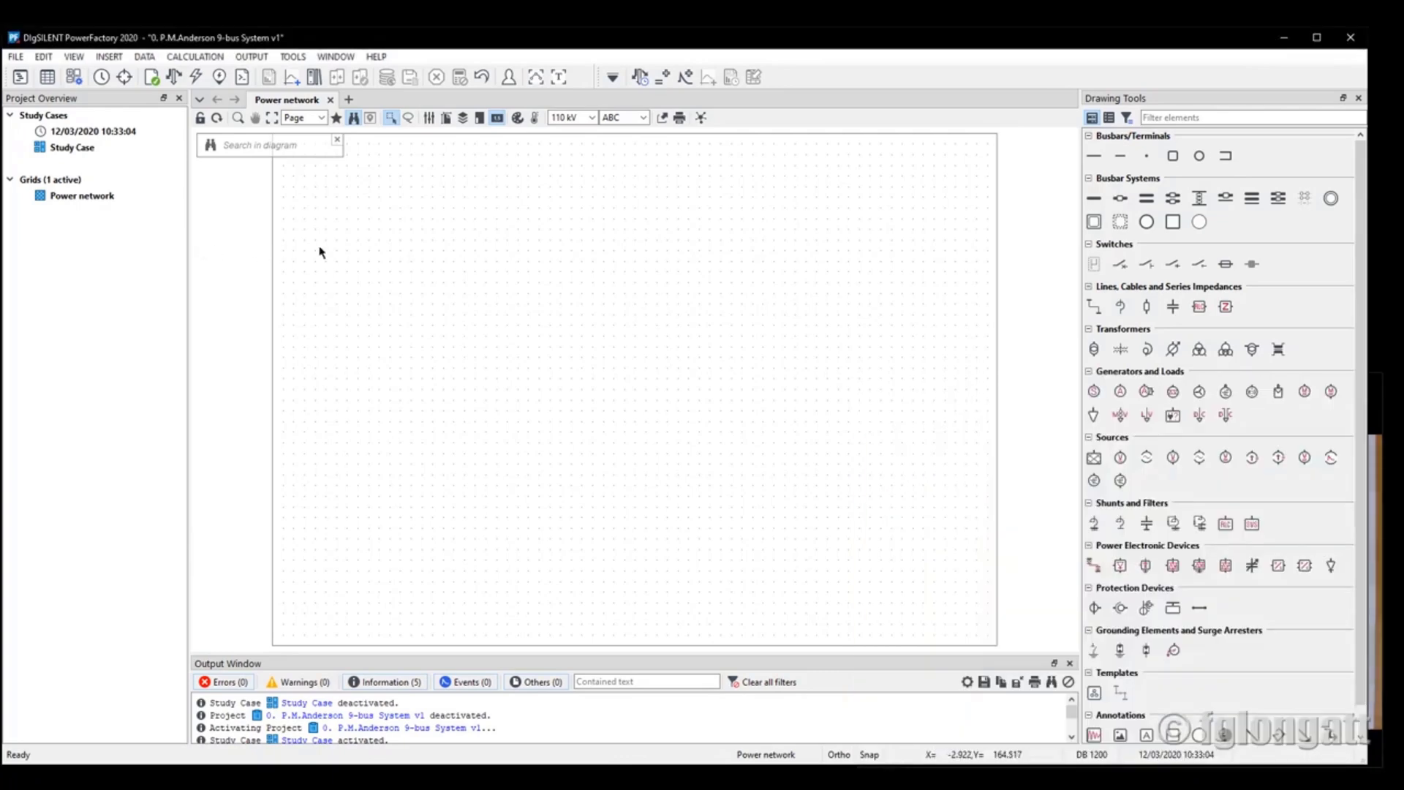
left_click(1378, 492)
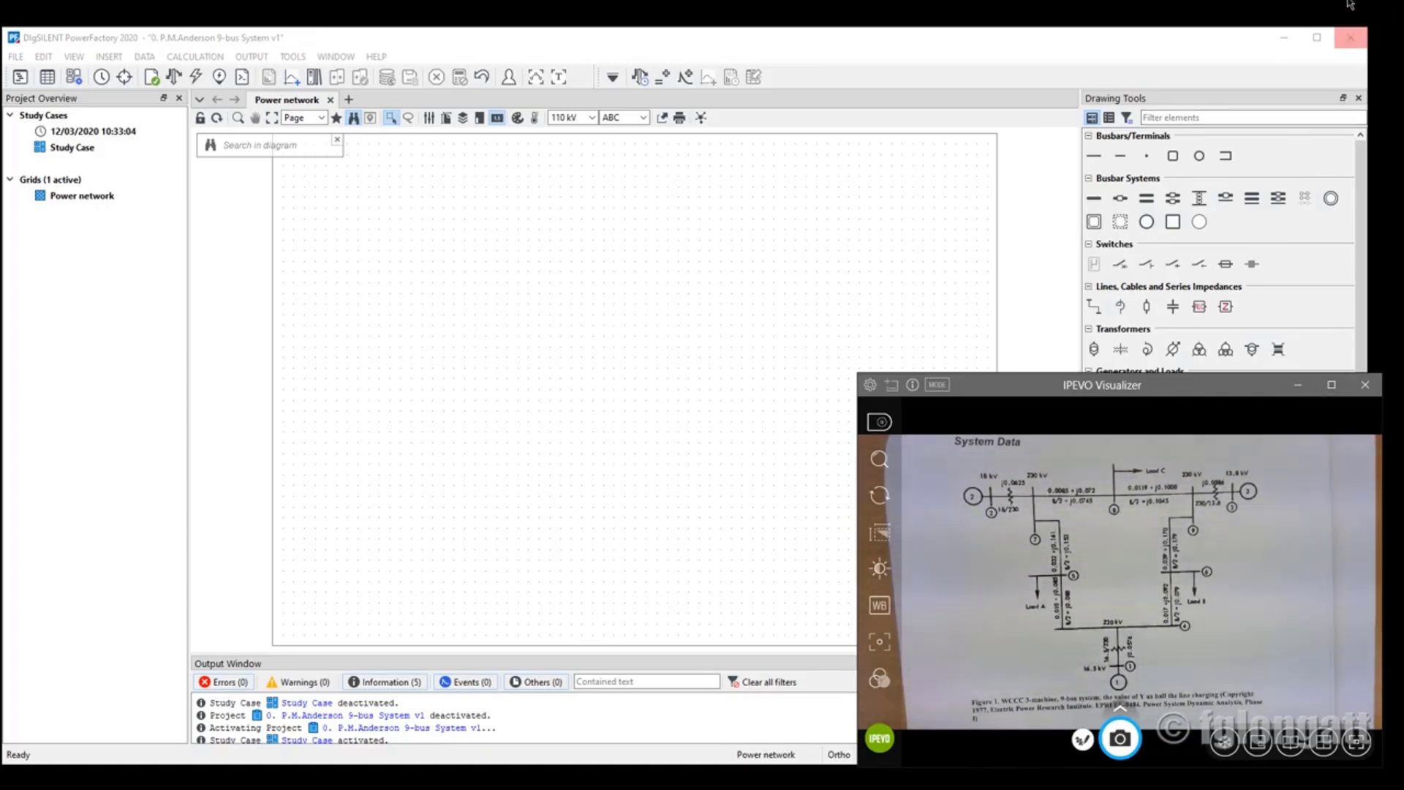
left_click(1317, 38)
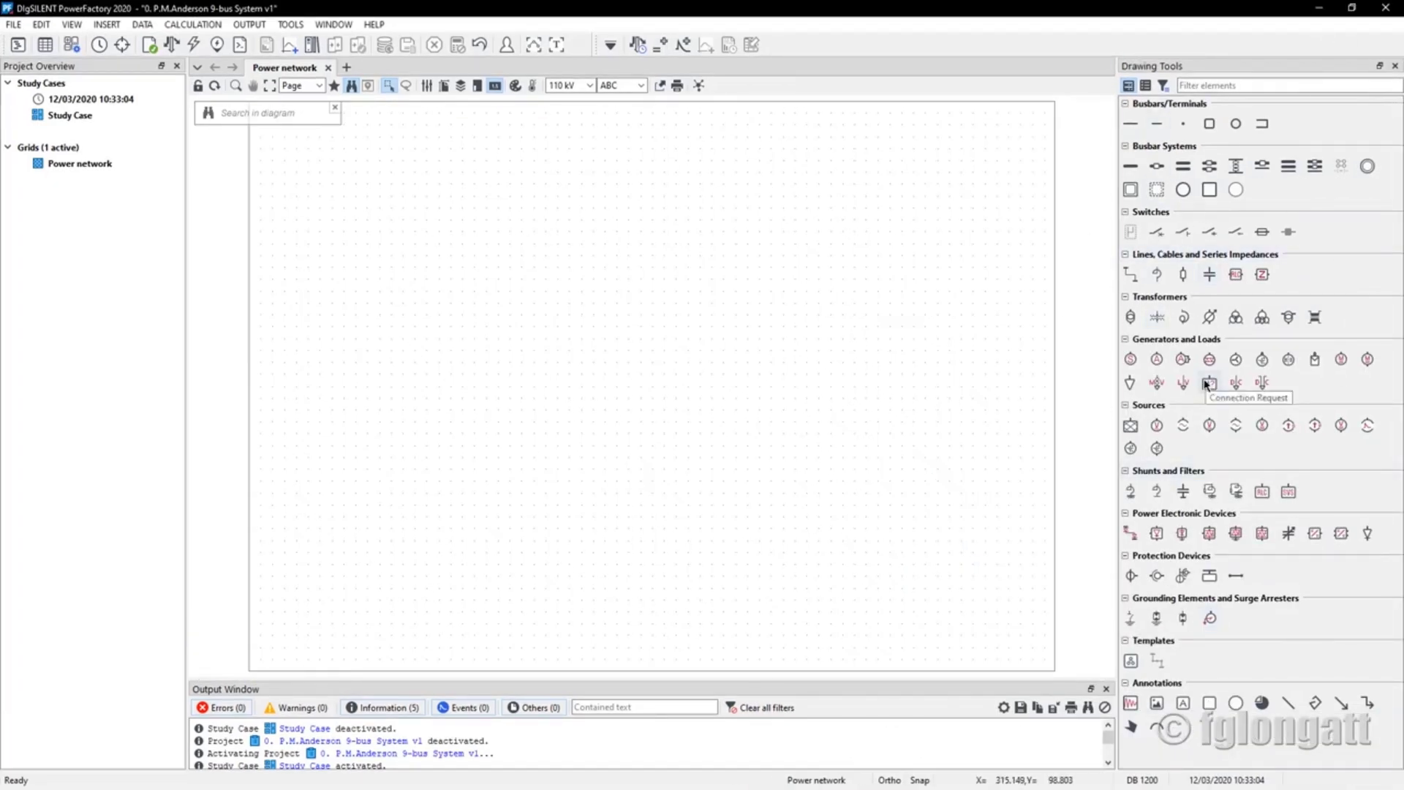
Try out the Drawing Tools display options, switching the group headers and the element names on and off
left_click(1145, 86)
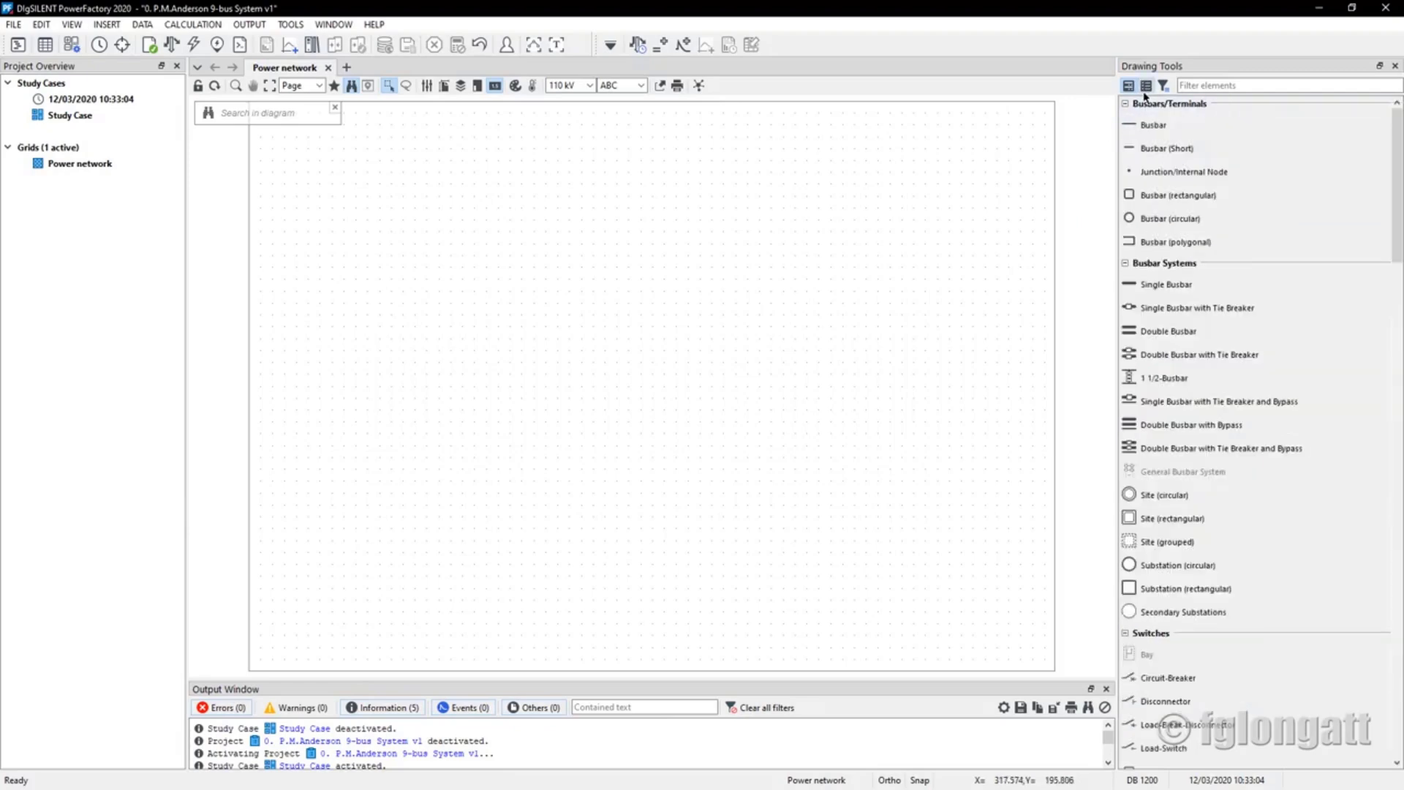
left_click(1146, 86)
left_click(1130, 86)
left_click(1130, 87)
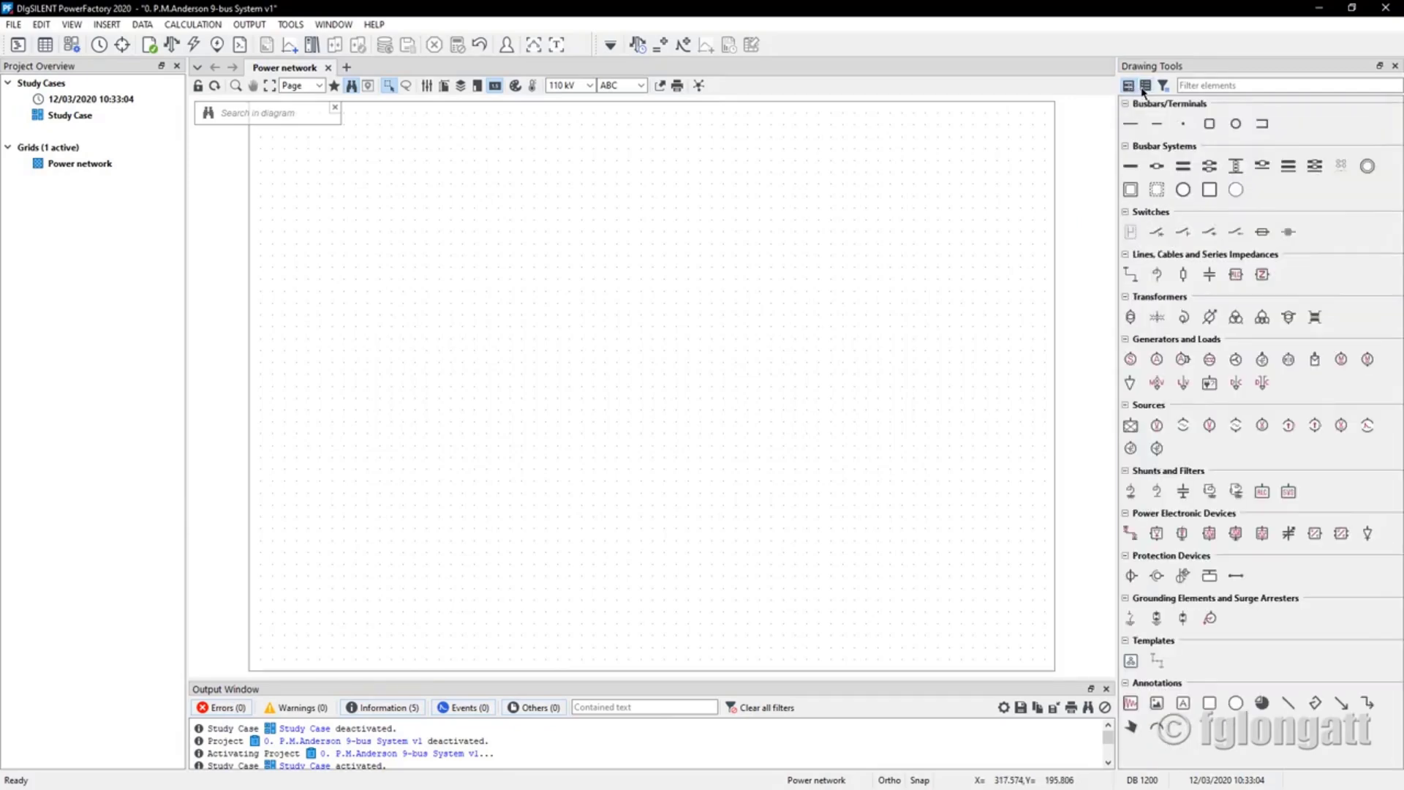
left_click(1145, 86)
left_click(1130, 86)
left_click(1145, 86)
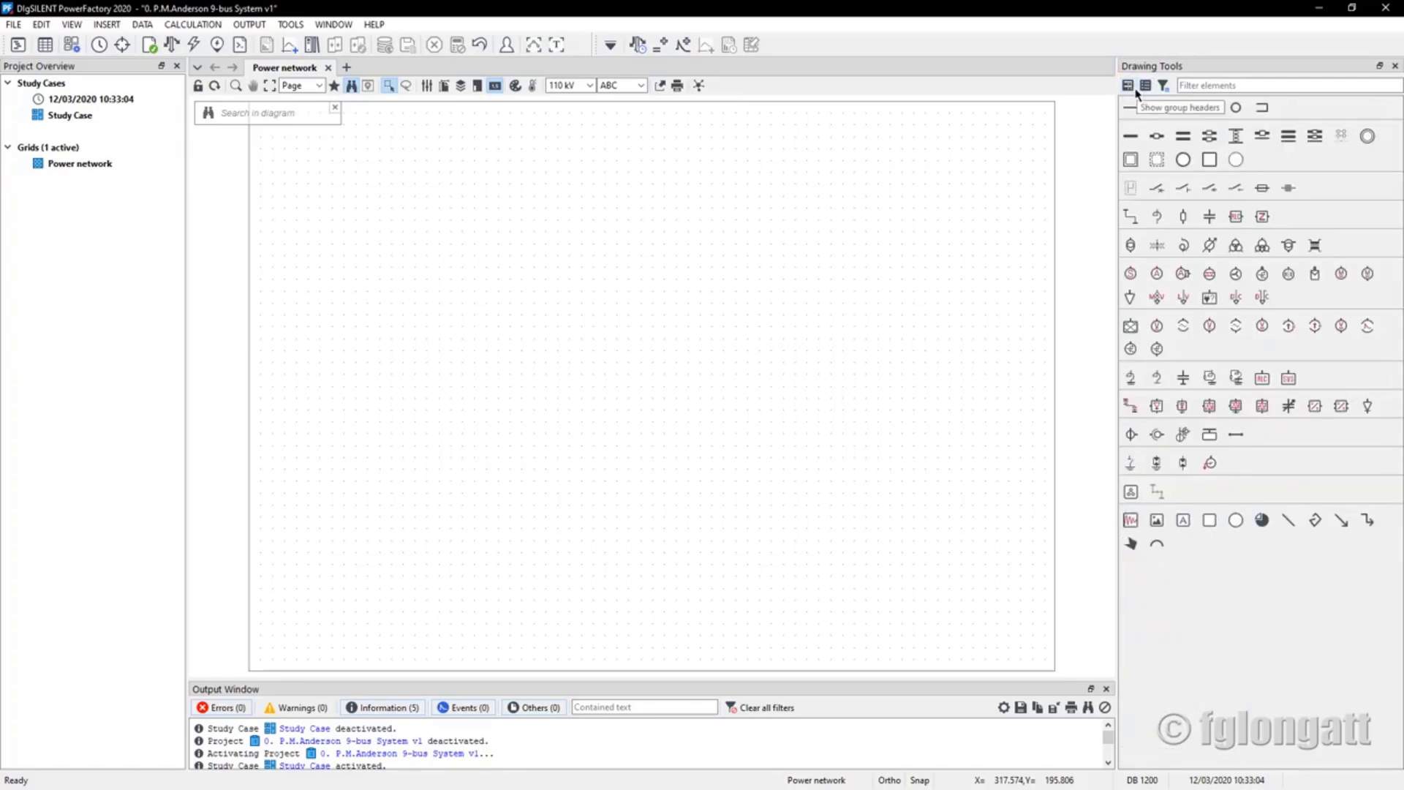
left_click(1130, 87)
left_click(1145, 86)
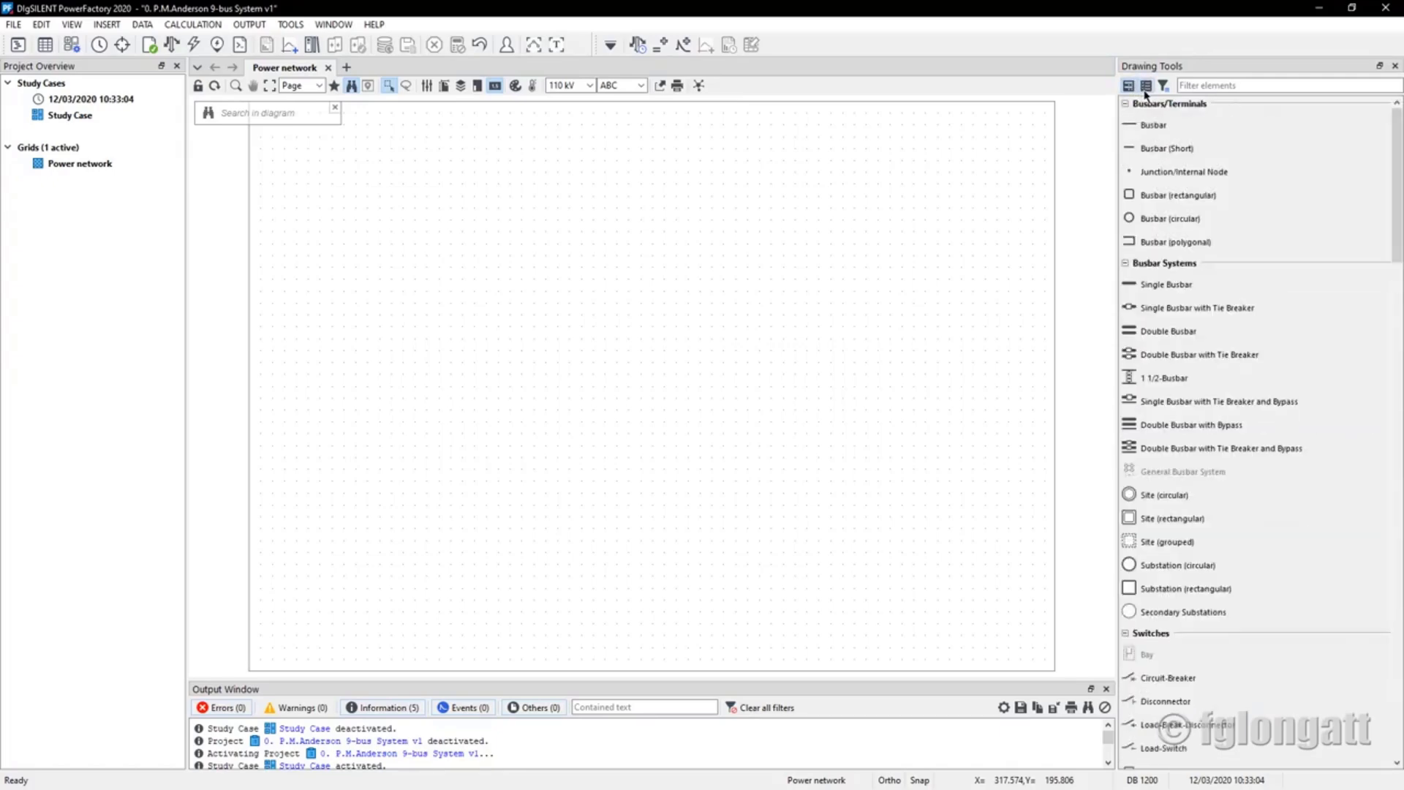
left_click(1146, 88)
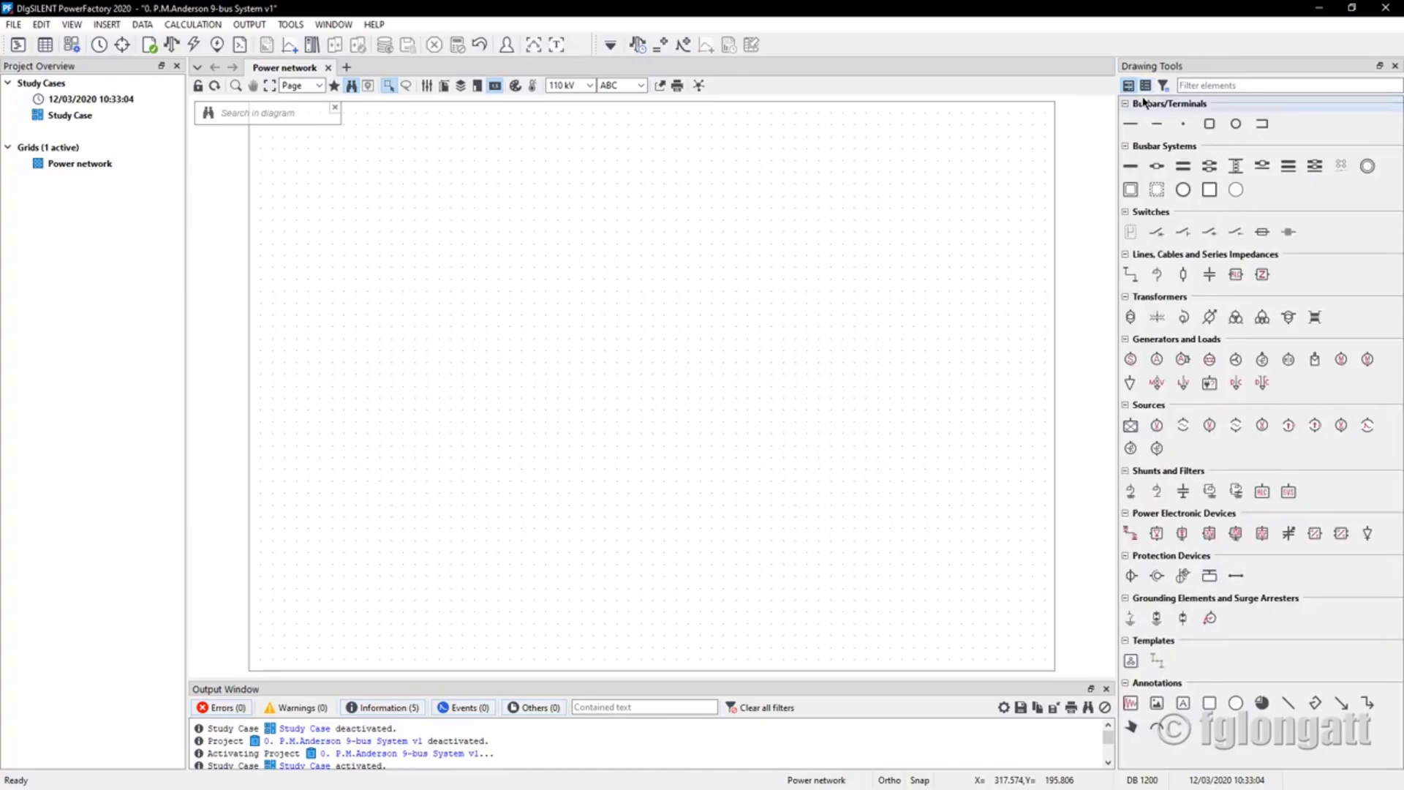
Try the Drawing Tools as a widened list of element names without group headers, and return to a narrower icon-only layout
left_click(1145, 86)
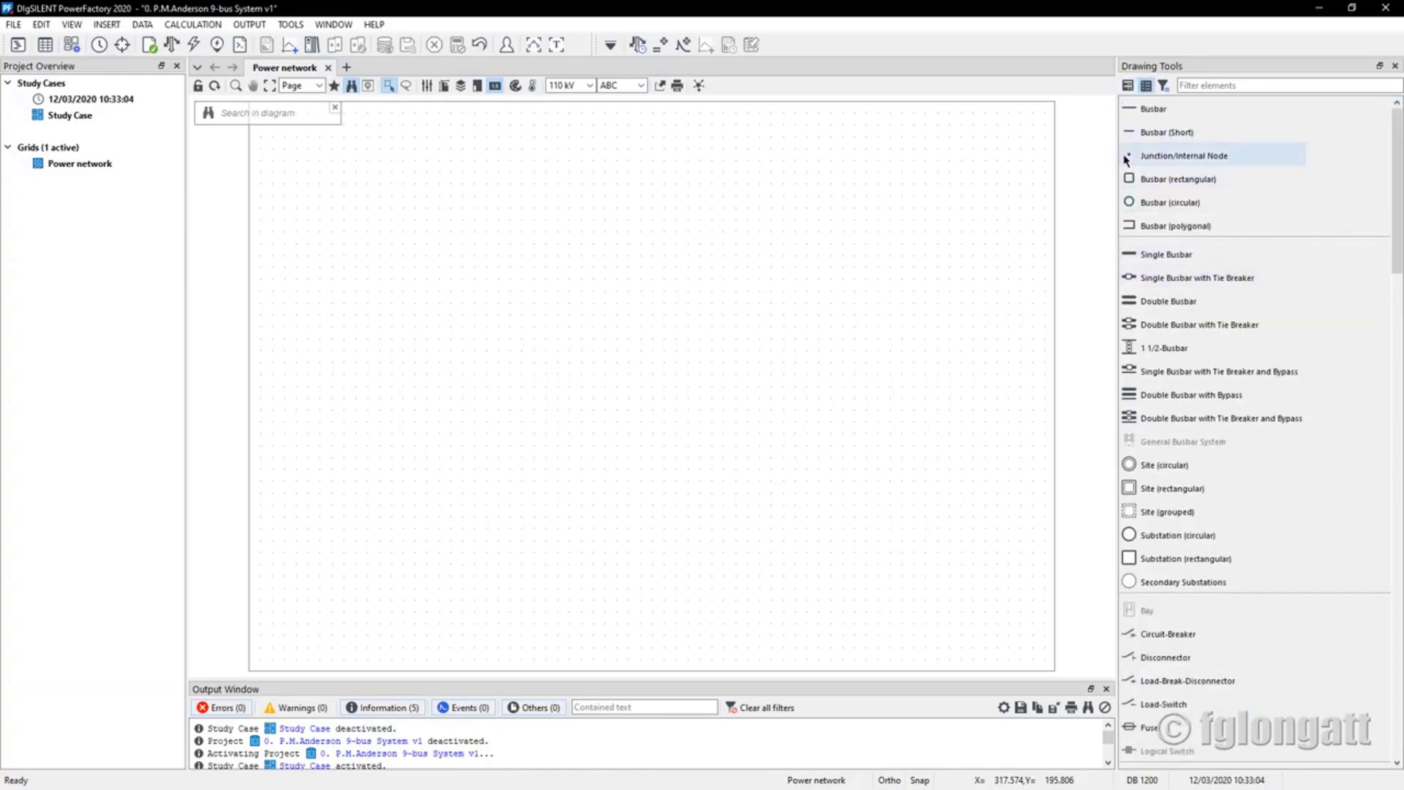
mouse_move(1126, 160)
left_mouse_down()
mouse_move(925, 148)
mouse_move(999, 146)
left_mouse_up()
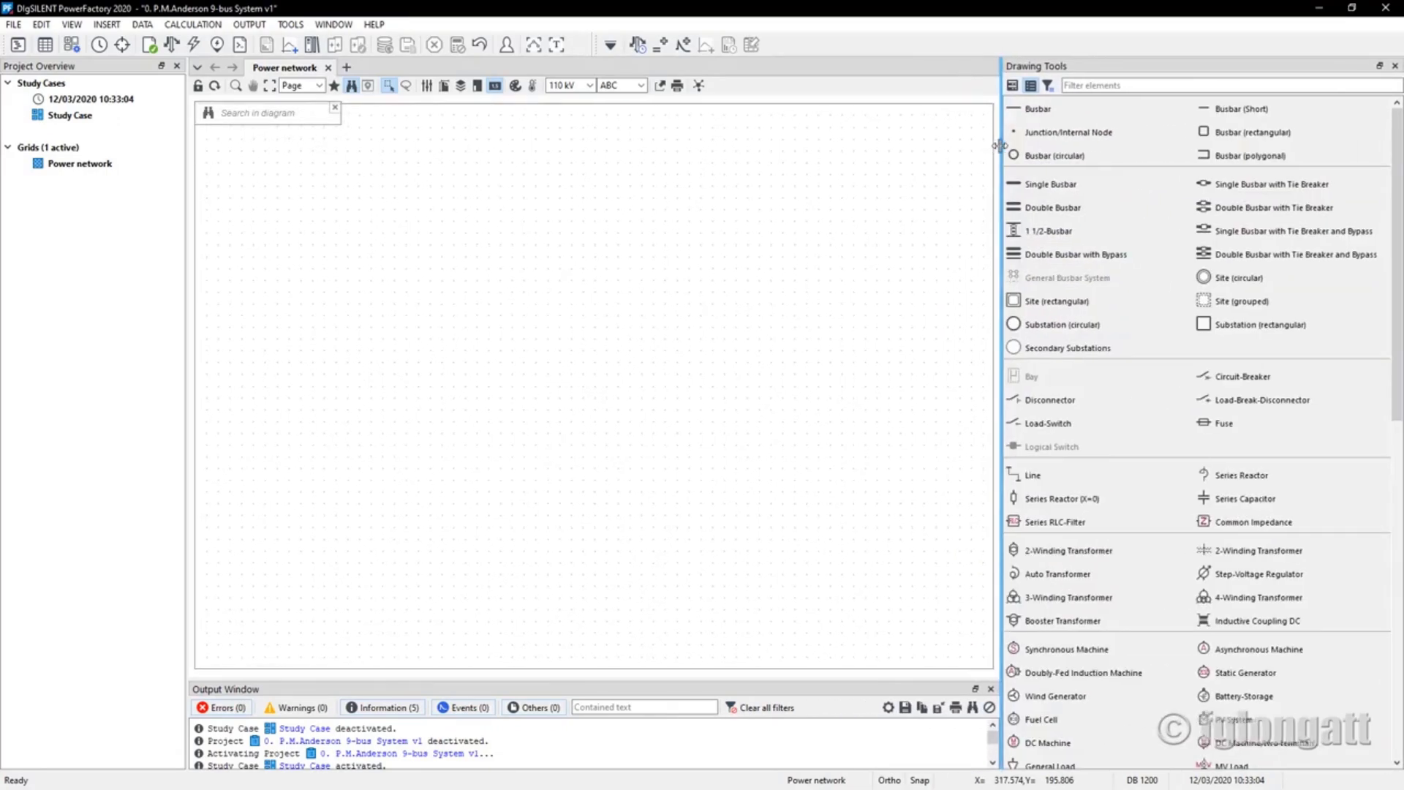
left_click(1030, 85)
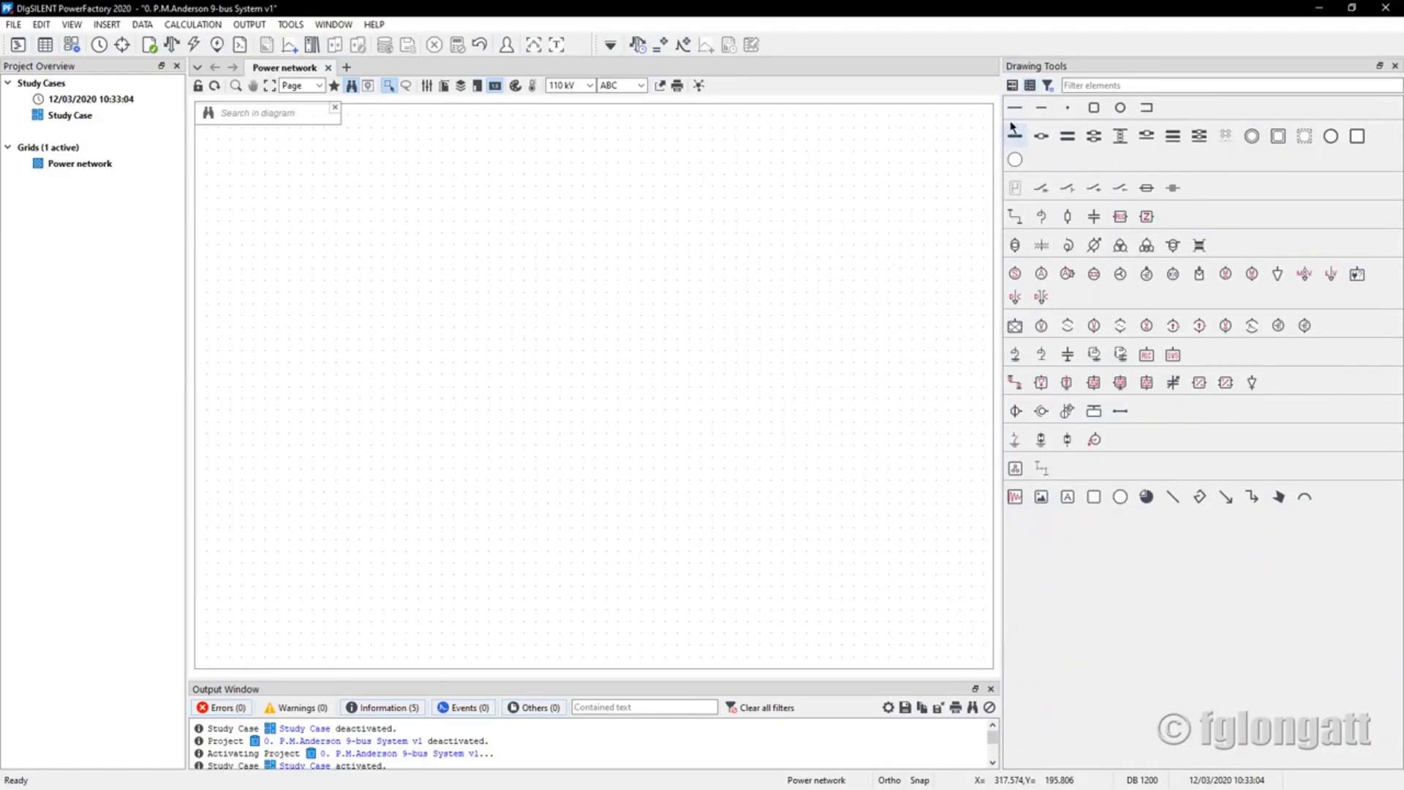
left_click_drag(1000, 116, 1157, 114)
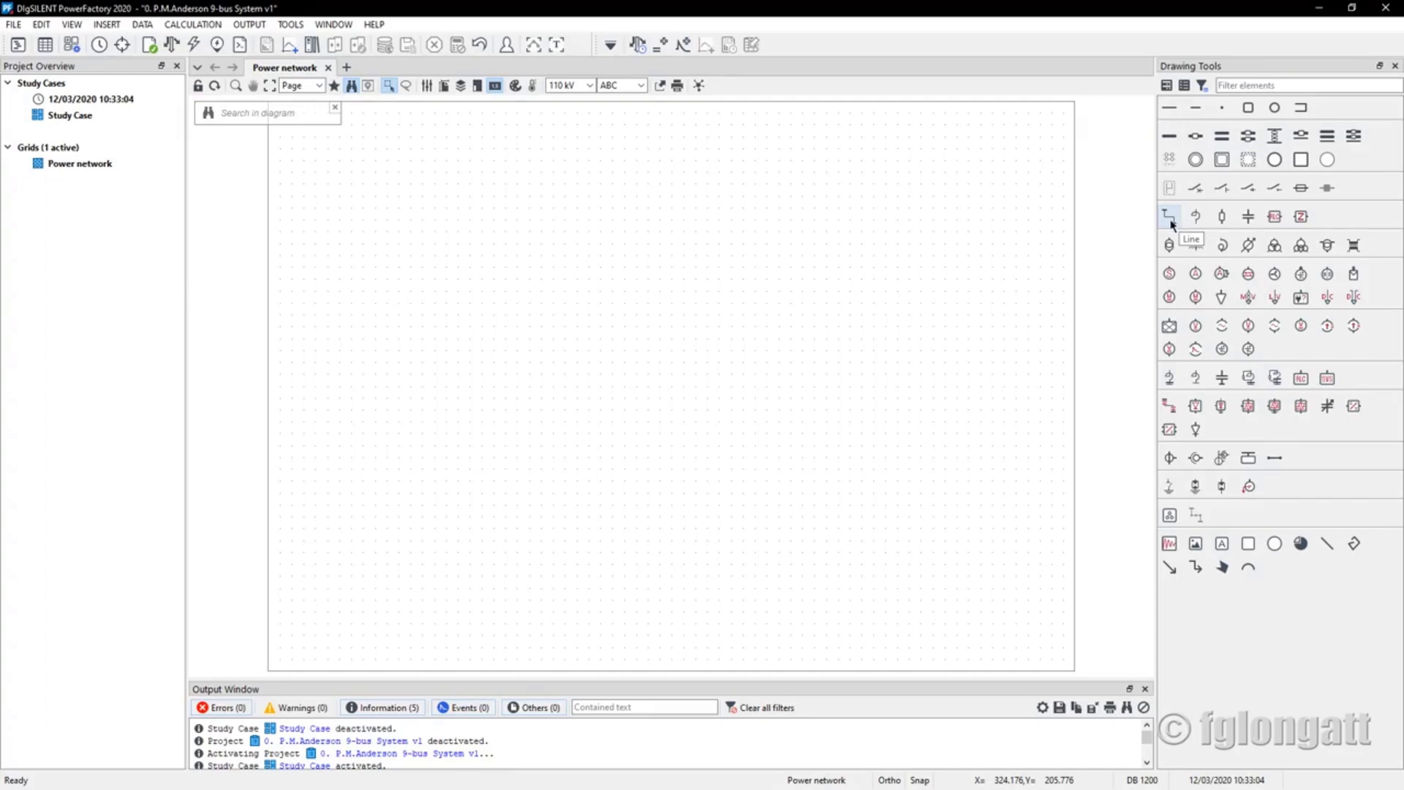
Set the Drawing Tools to show group headers with element names, and adjust their width to a single column
left_click(1167, 86)
left_click(1184, 85)
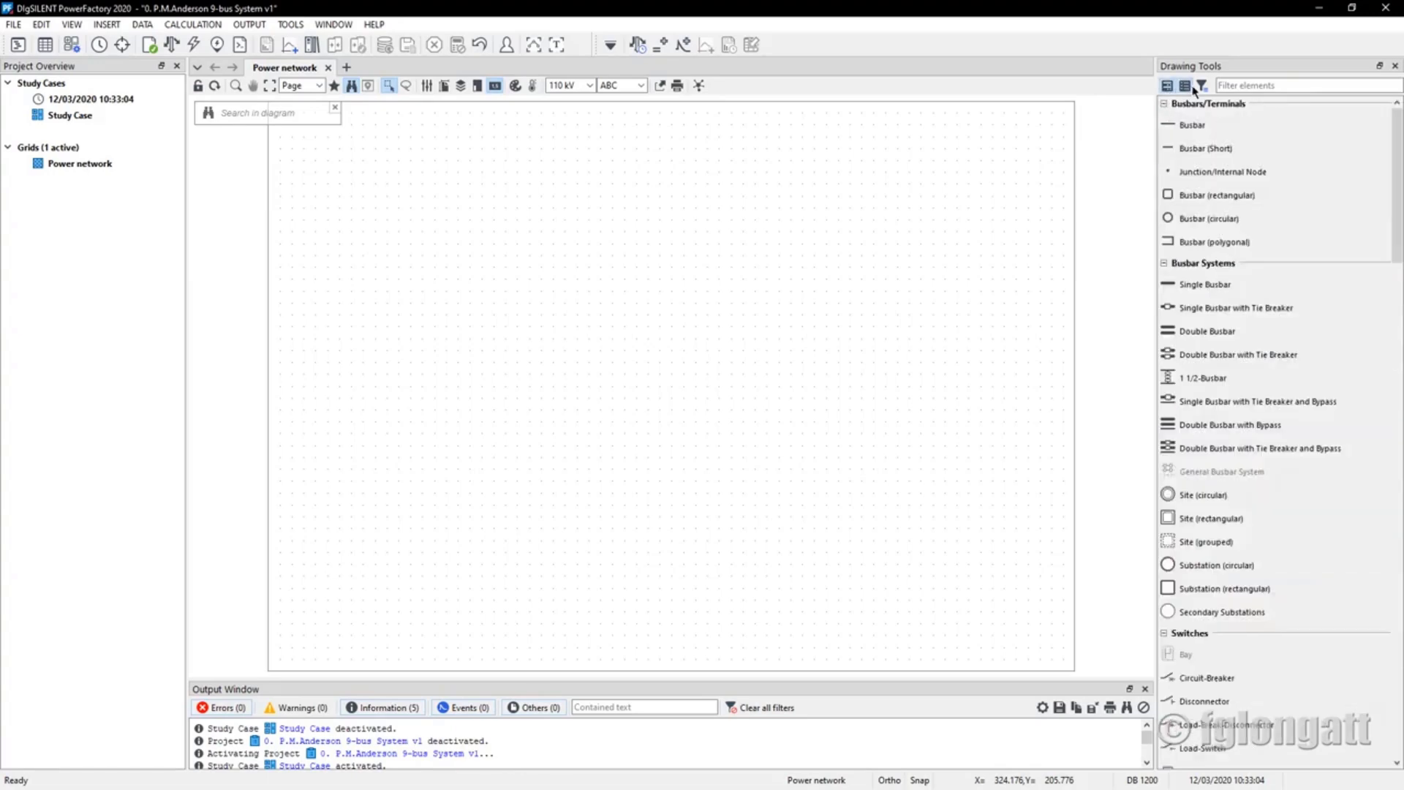
left_click(1184, 86)
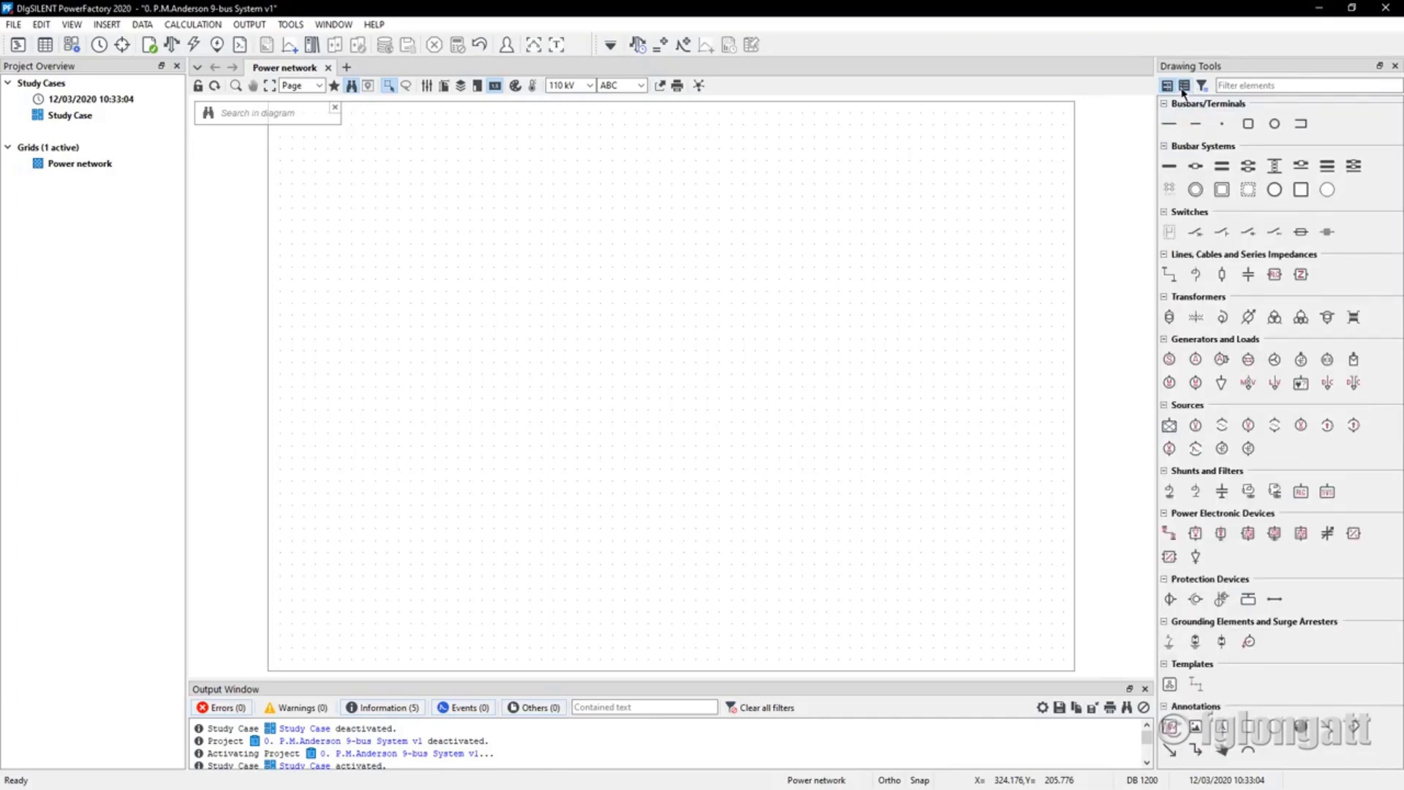
left_click(1184, 86)
left_click(1184, 86)
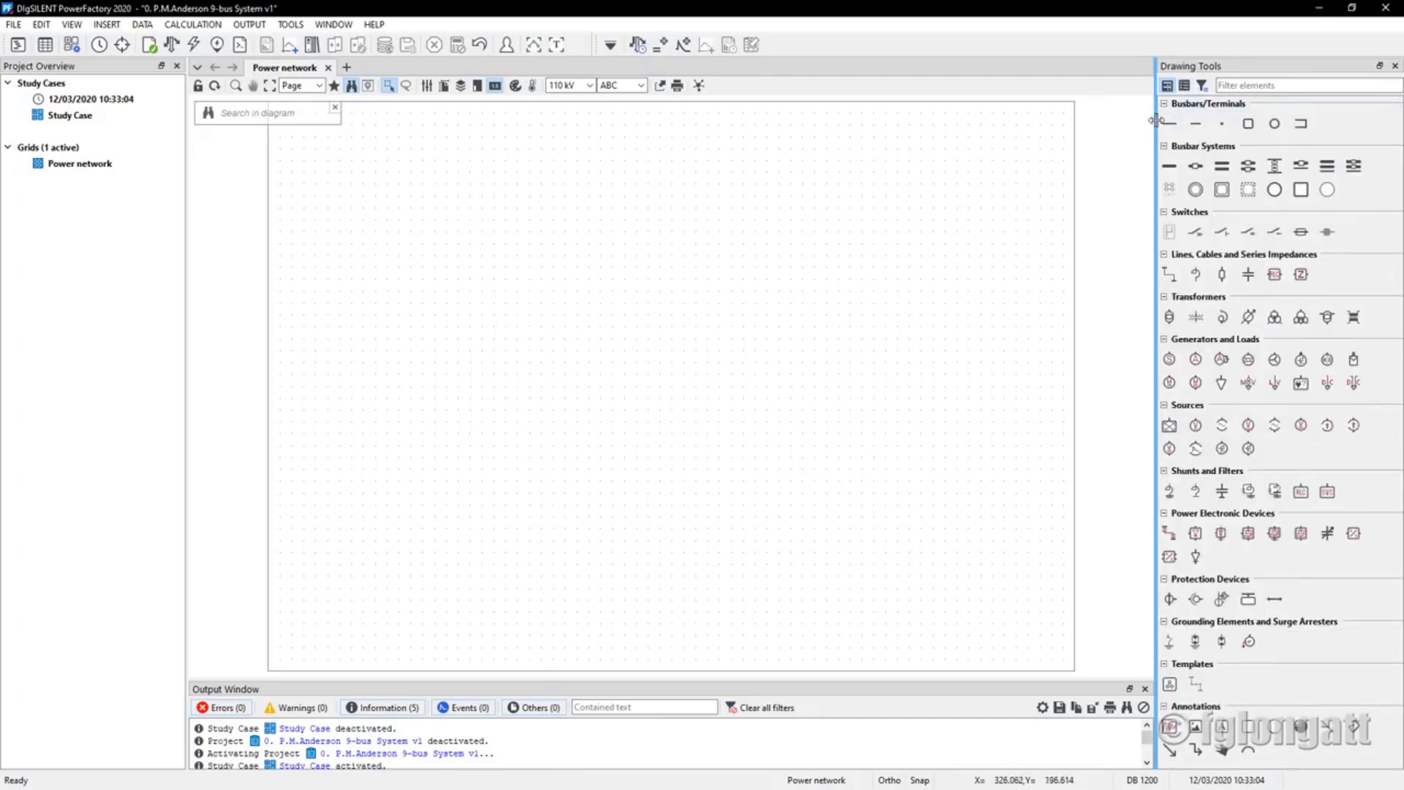
left_click_drag(1158, 123, 1114, 119)
left_click(1134, 86)
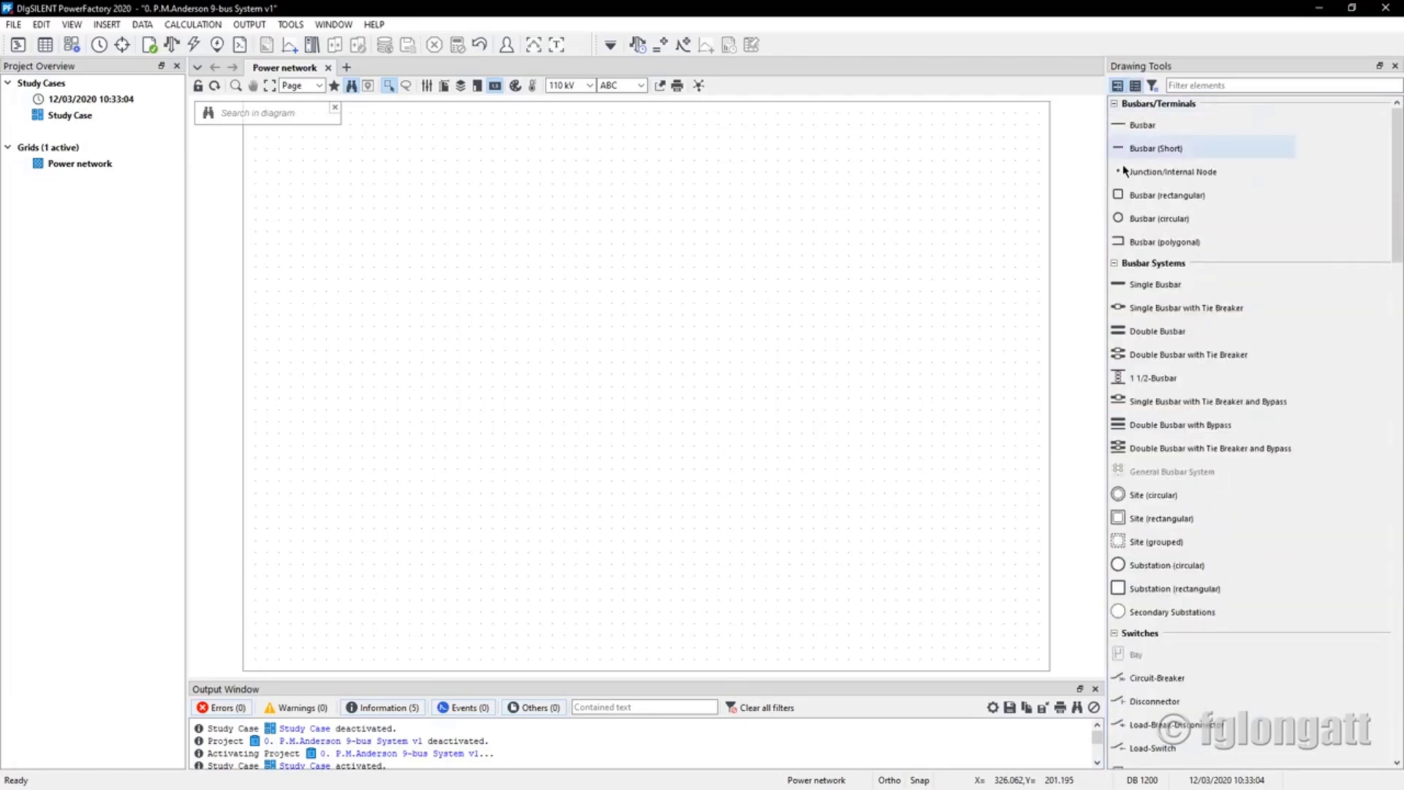
left_click_drag(1107, 119, 1131, 122)
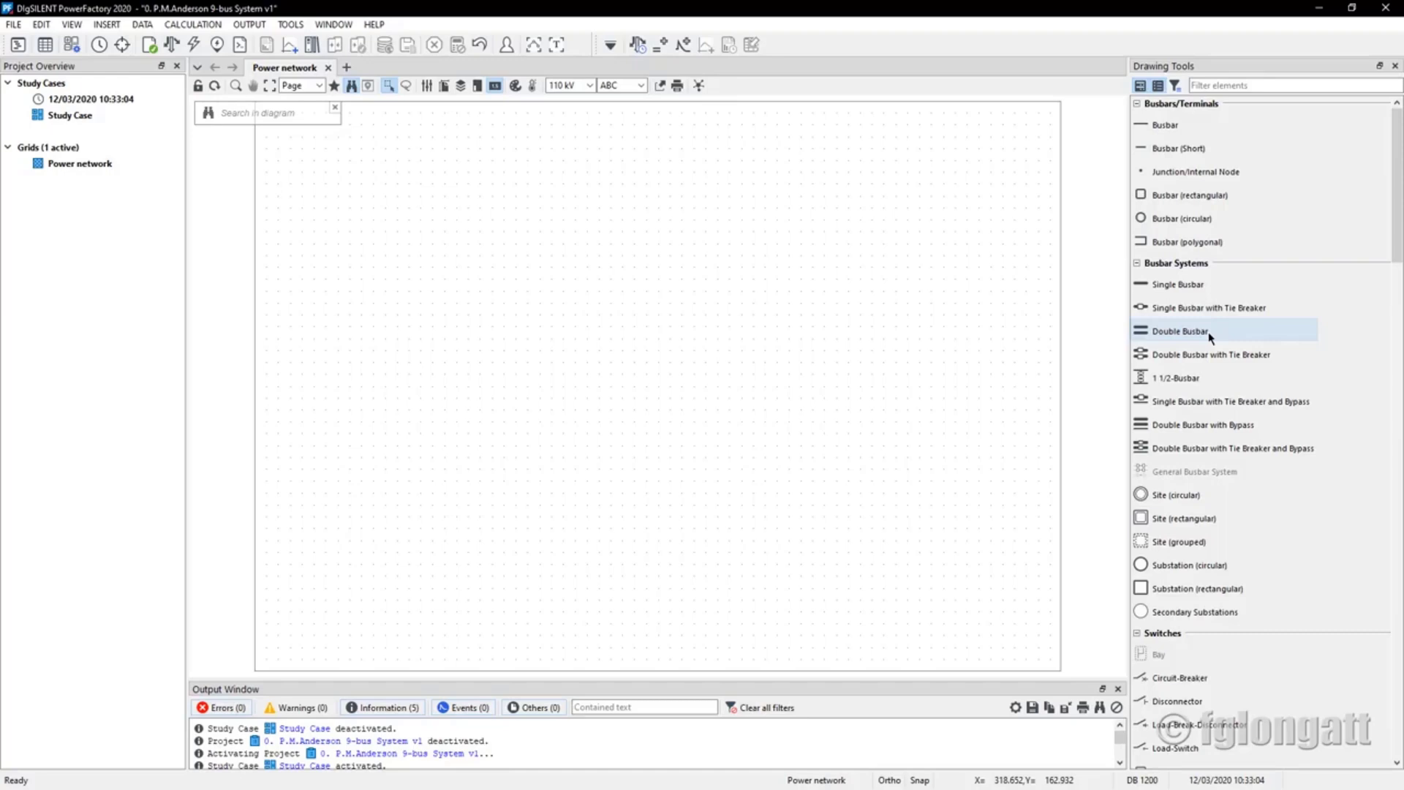
Place nine Busbar elements on the Power network diagram: five across the upper part, two in the middle and two below the centre
left_click(1175, 126)
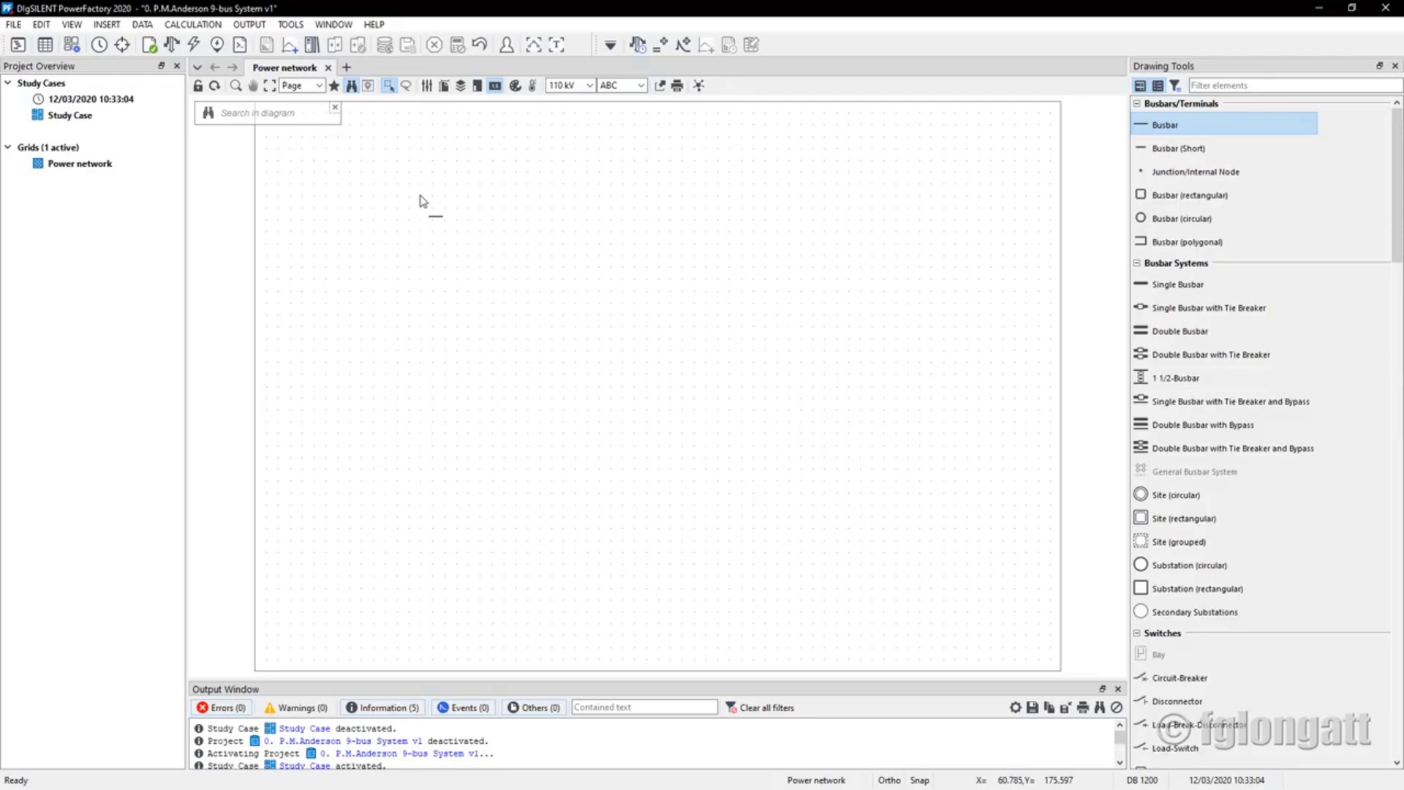
left_click(337, 190)
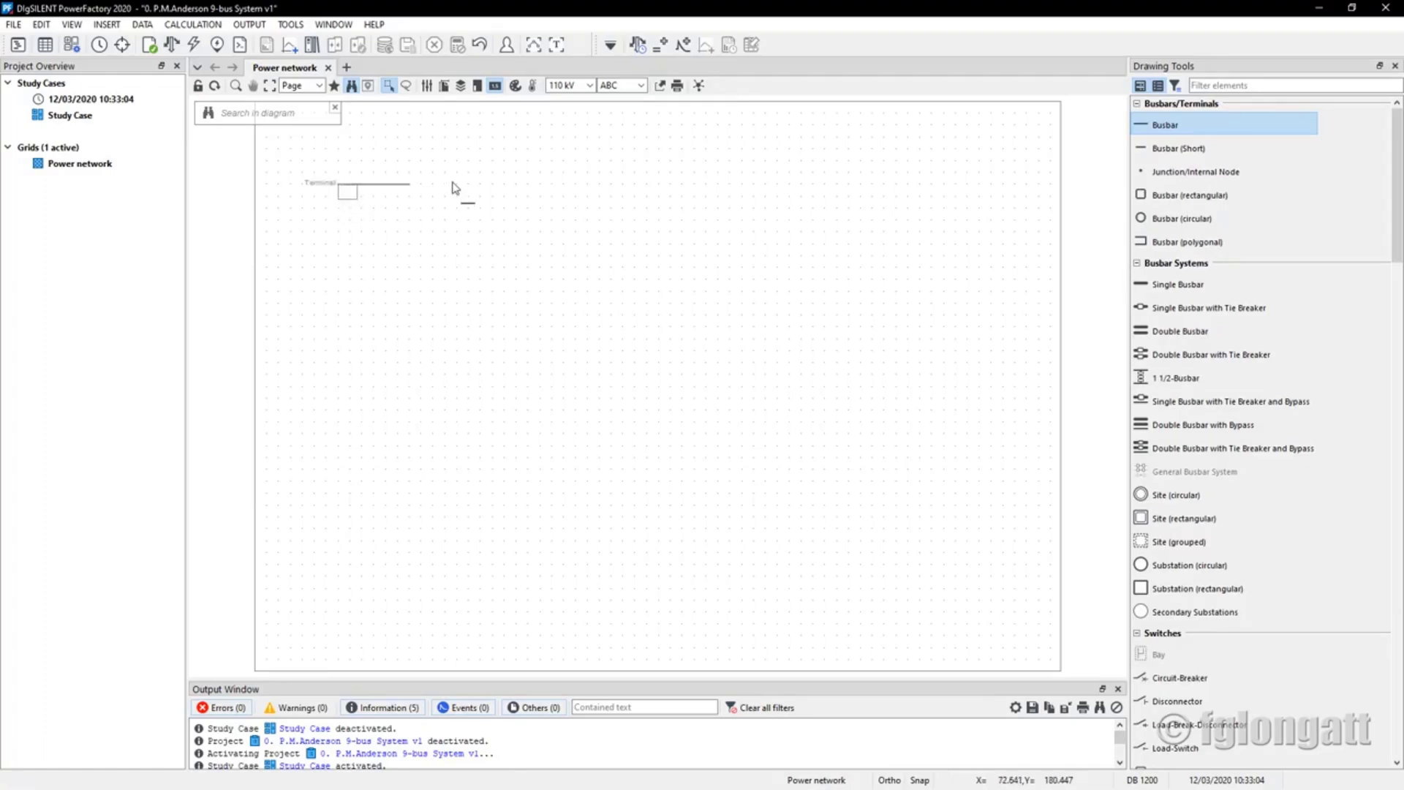
left_click(481, 193)
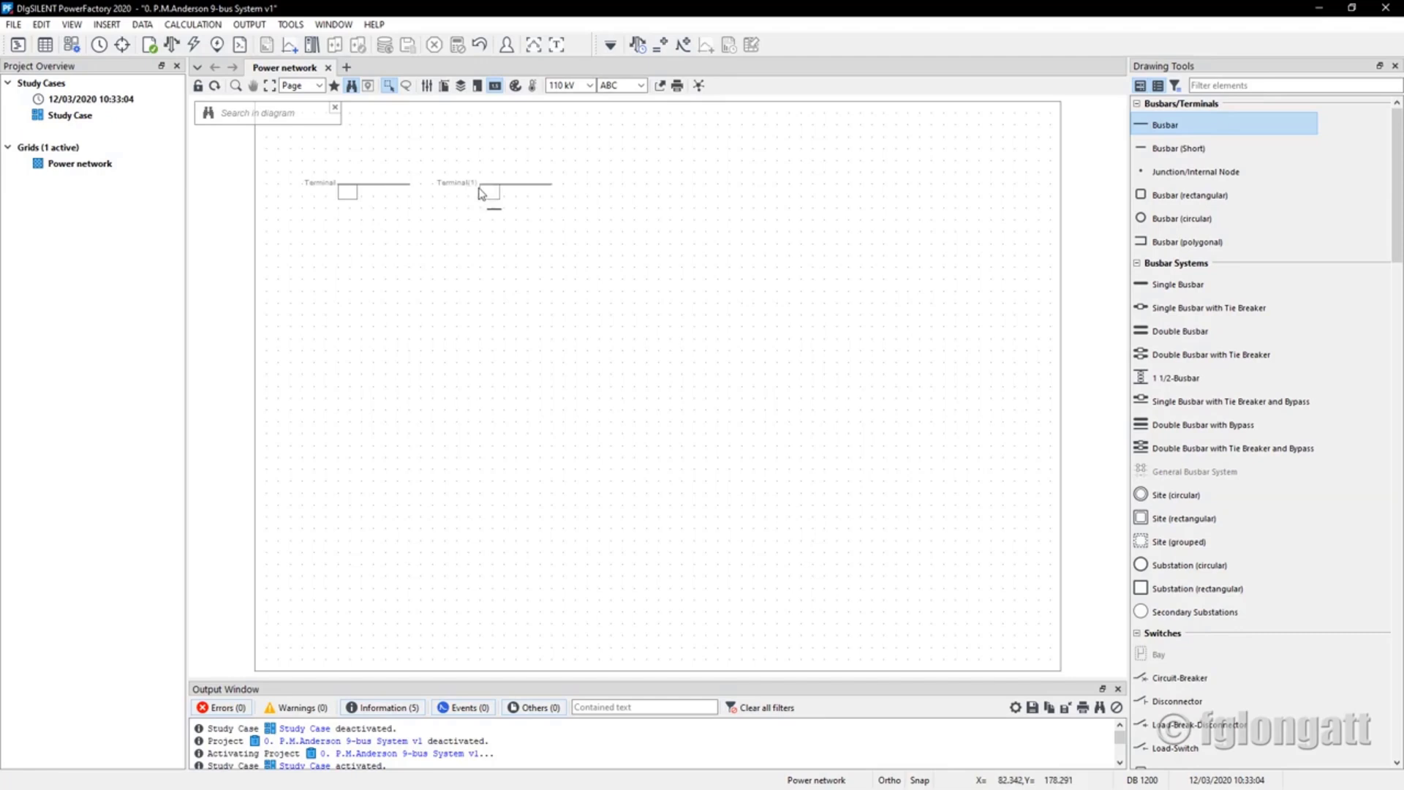
left_click(659, 140)
left_click(810, 191)
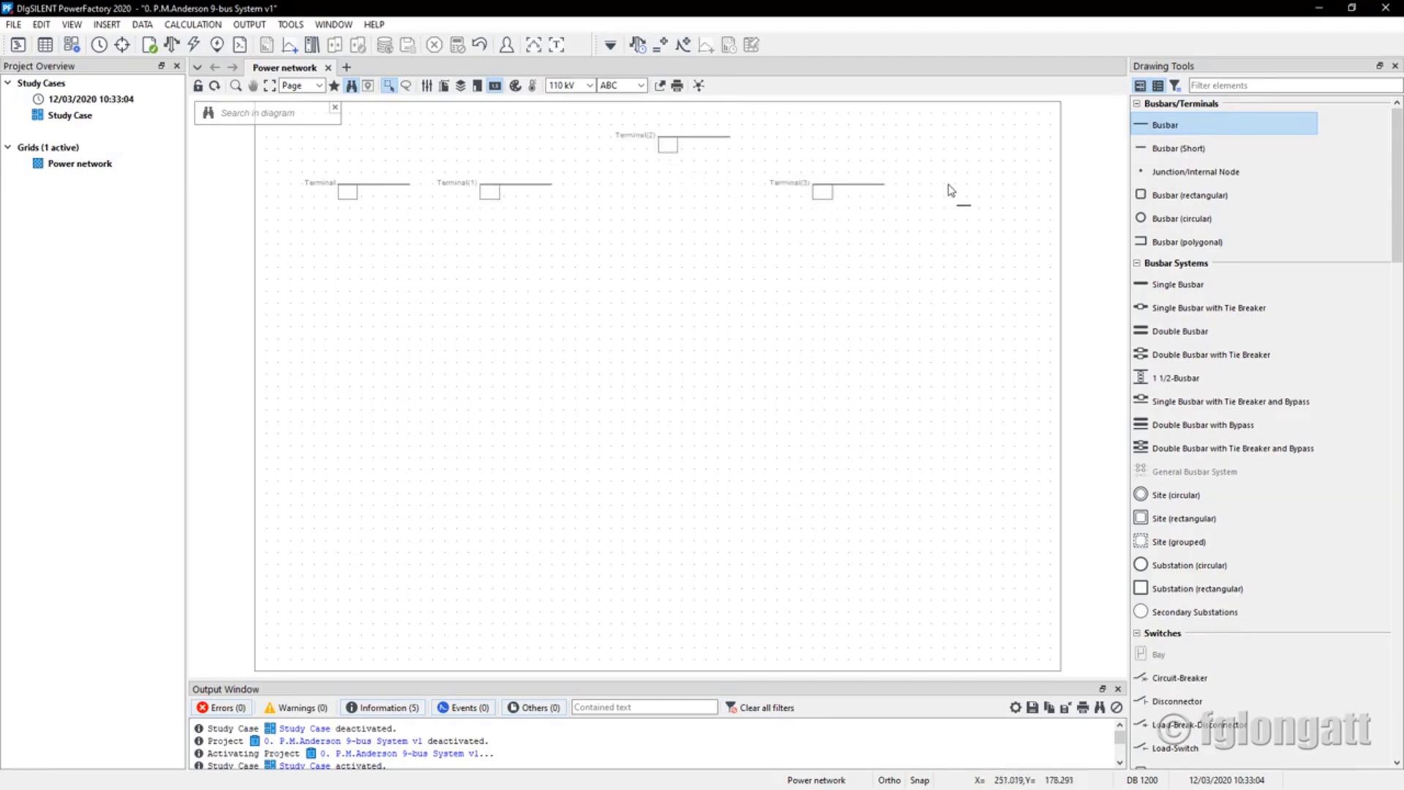
left_click(978, 191)
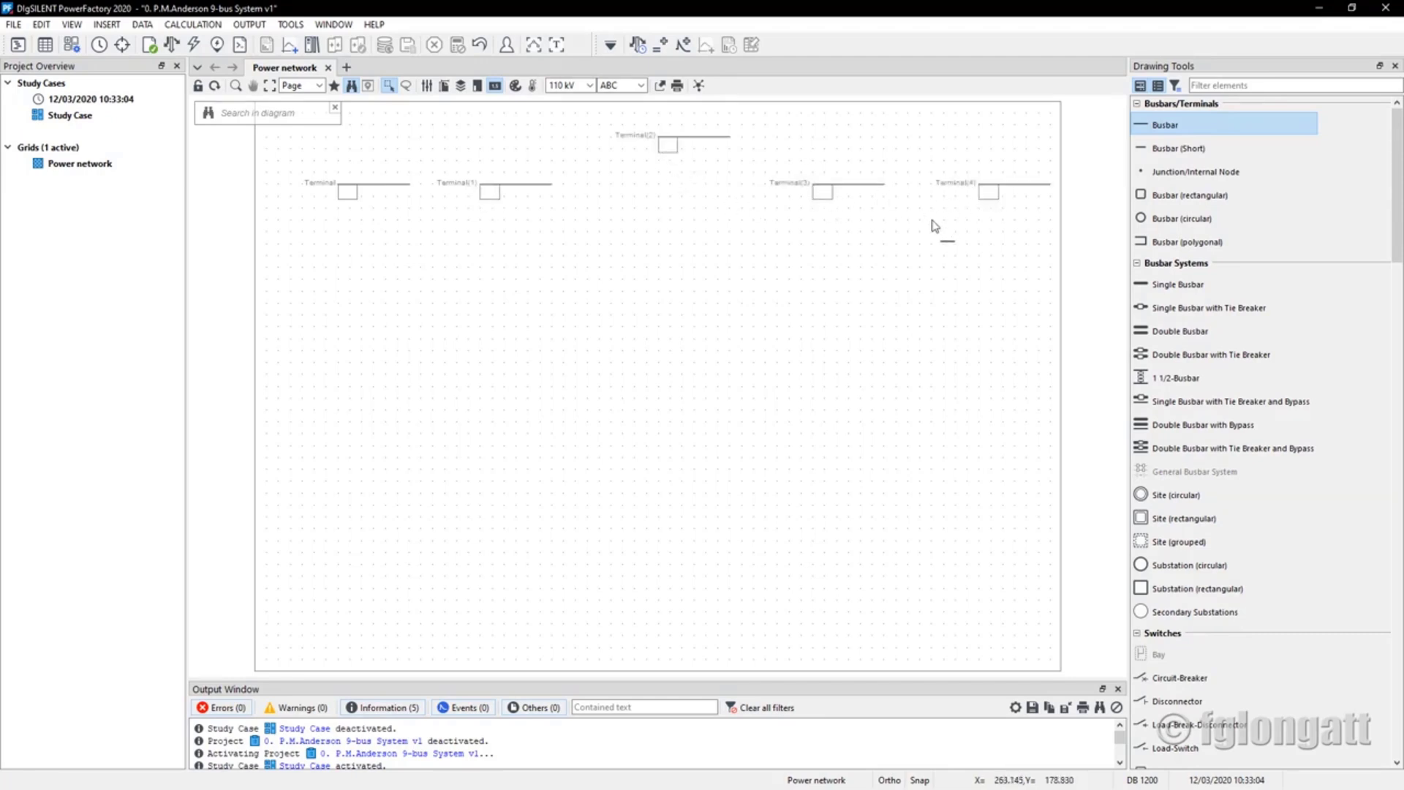
left_click(482, 335)
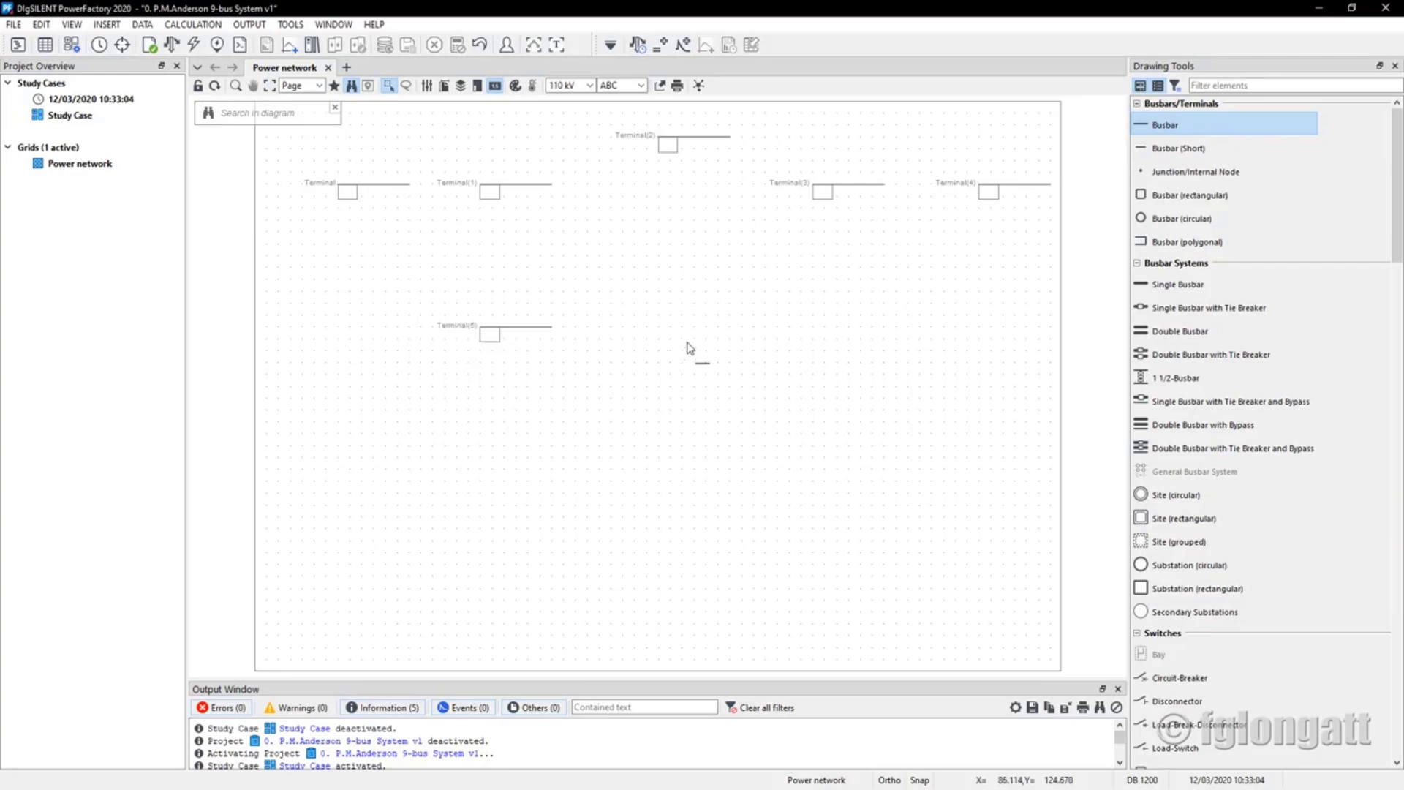
left_click(813, 334)
left_click(657, 440)
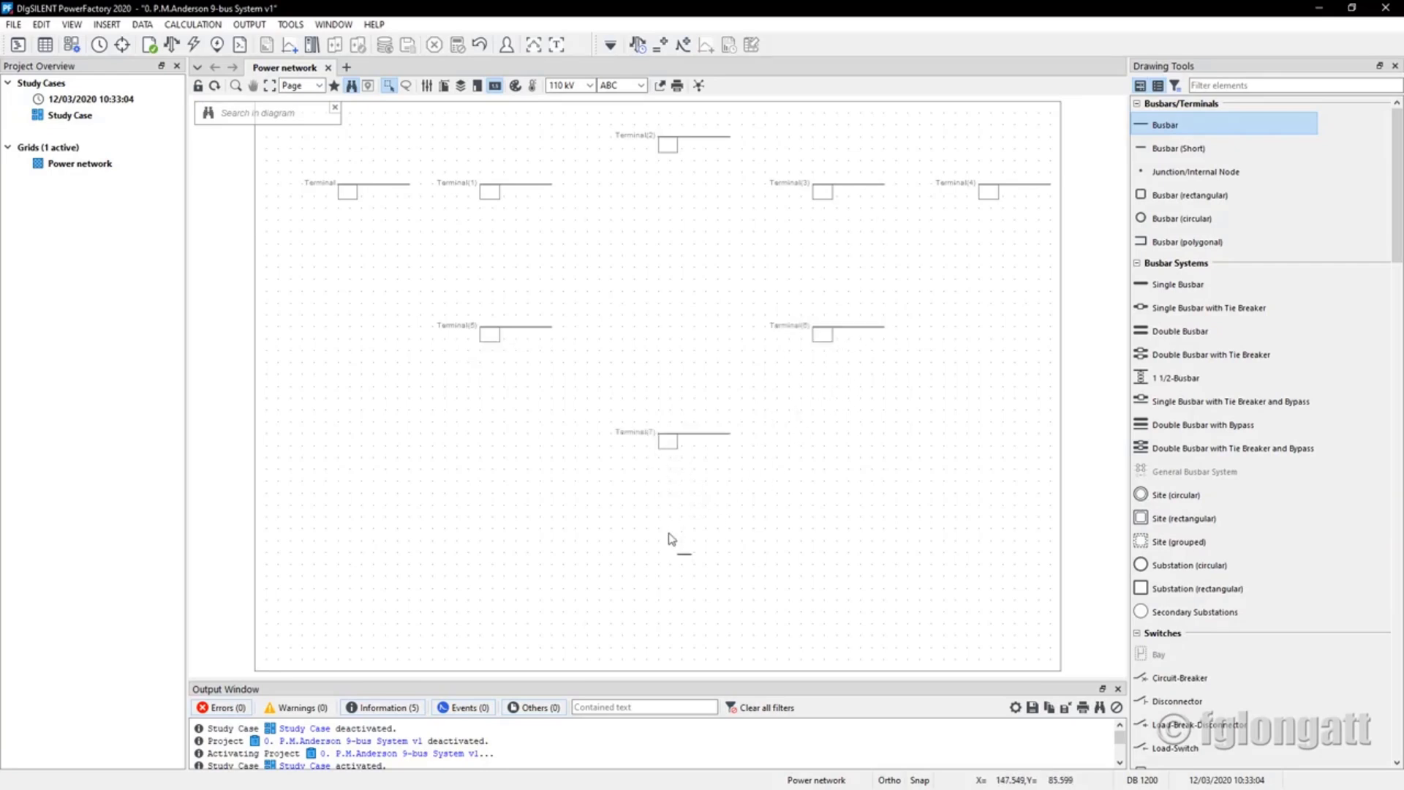
left_click(667, 535)
key("Escape")
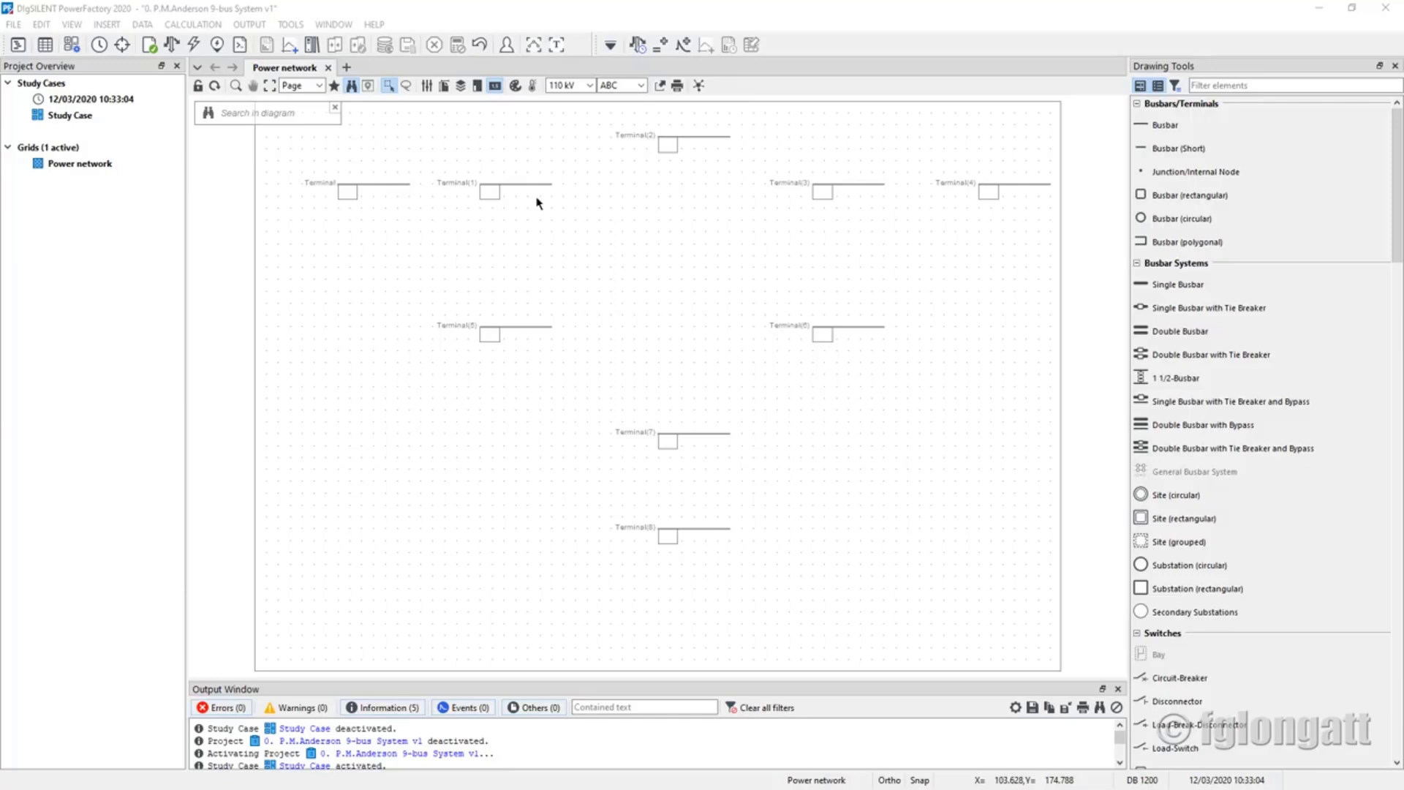
Open the Data Manager in a smaller window and expand the 9-bus project's Network Data down to the terminals in the Power network grid
left_click(17, 45)
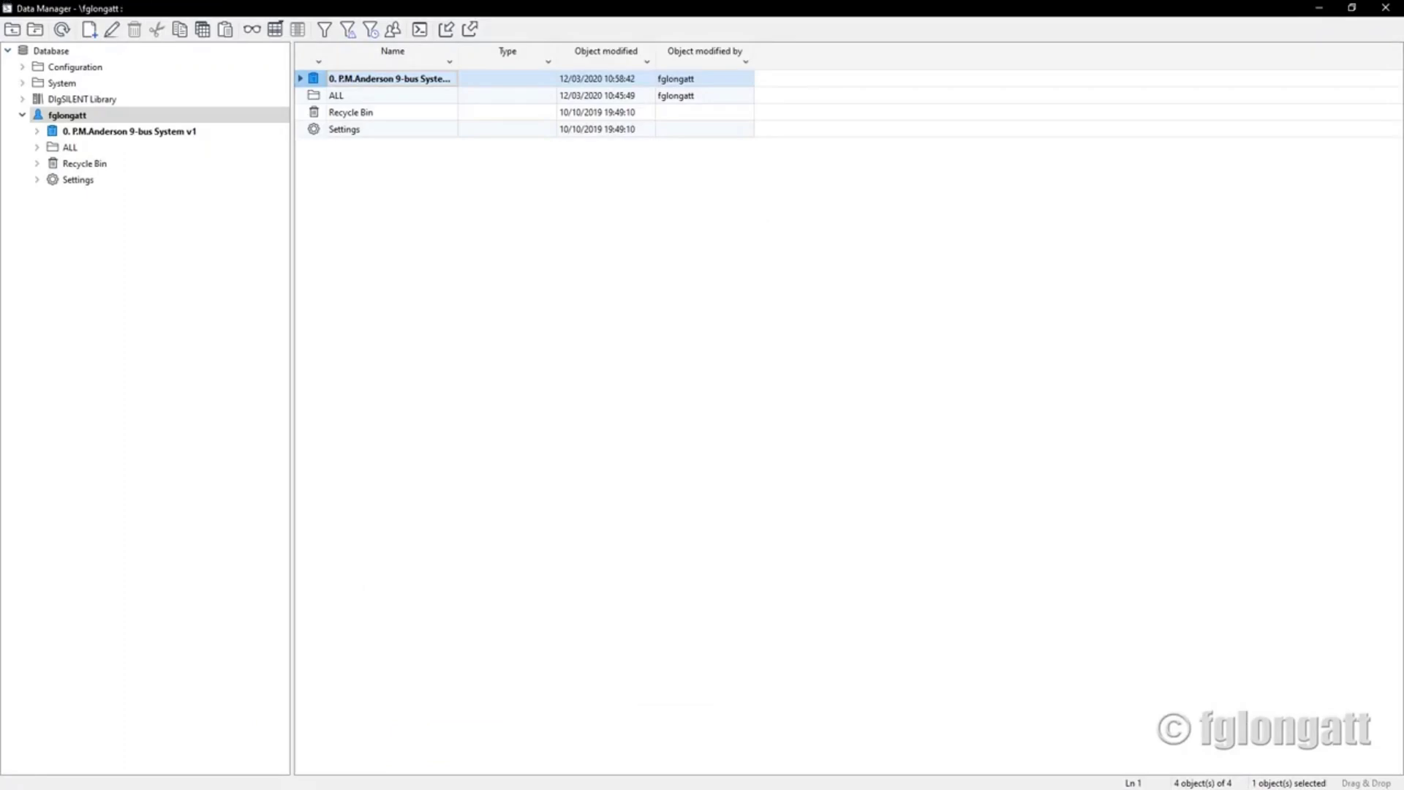
left_click(1352, 8)
left_click_drag(329, 151, 479, 170)
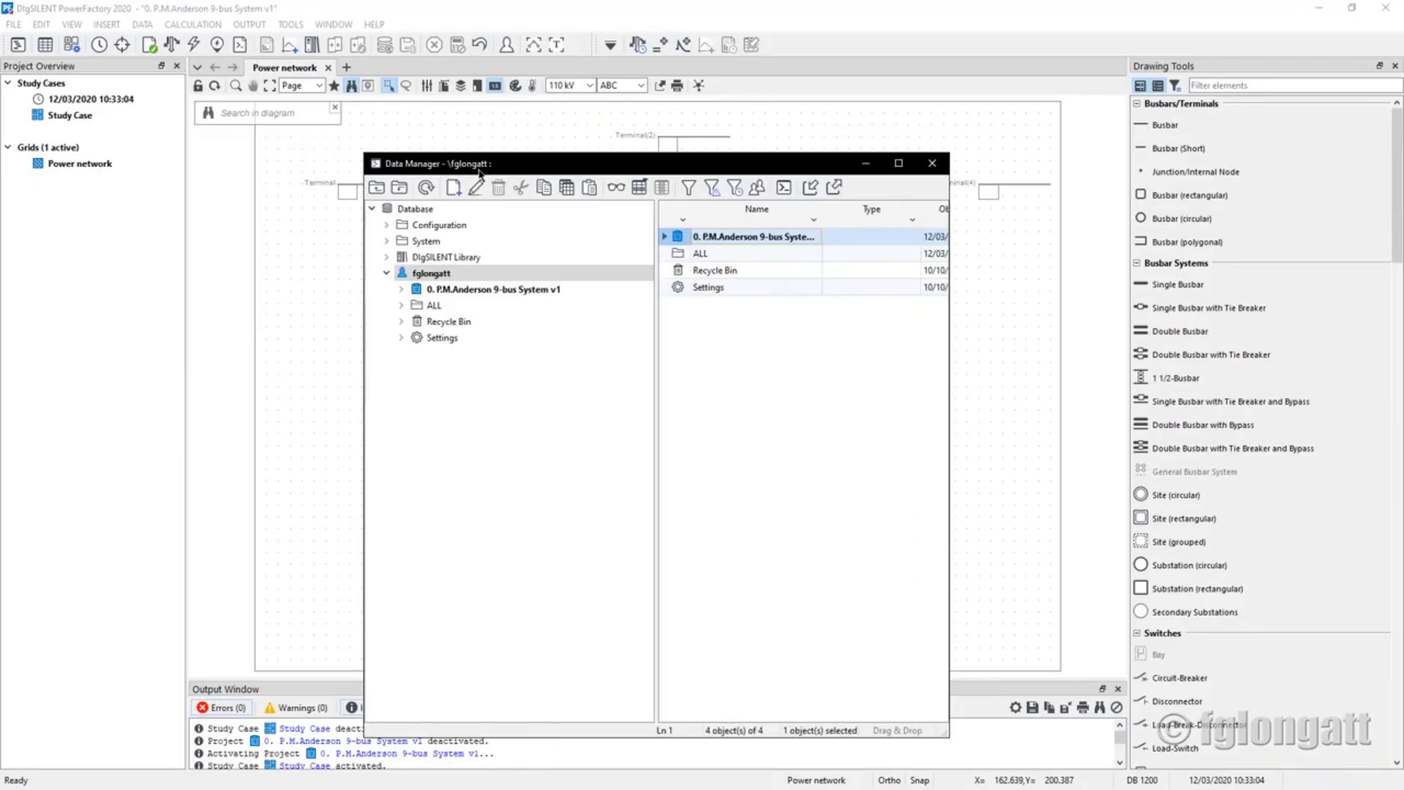
left_click(400, 289)
left_click(415, 321)
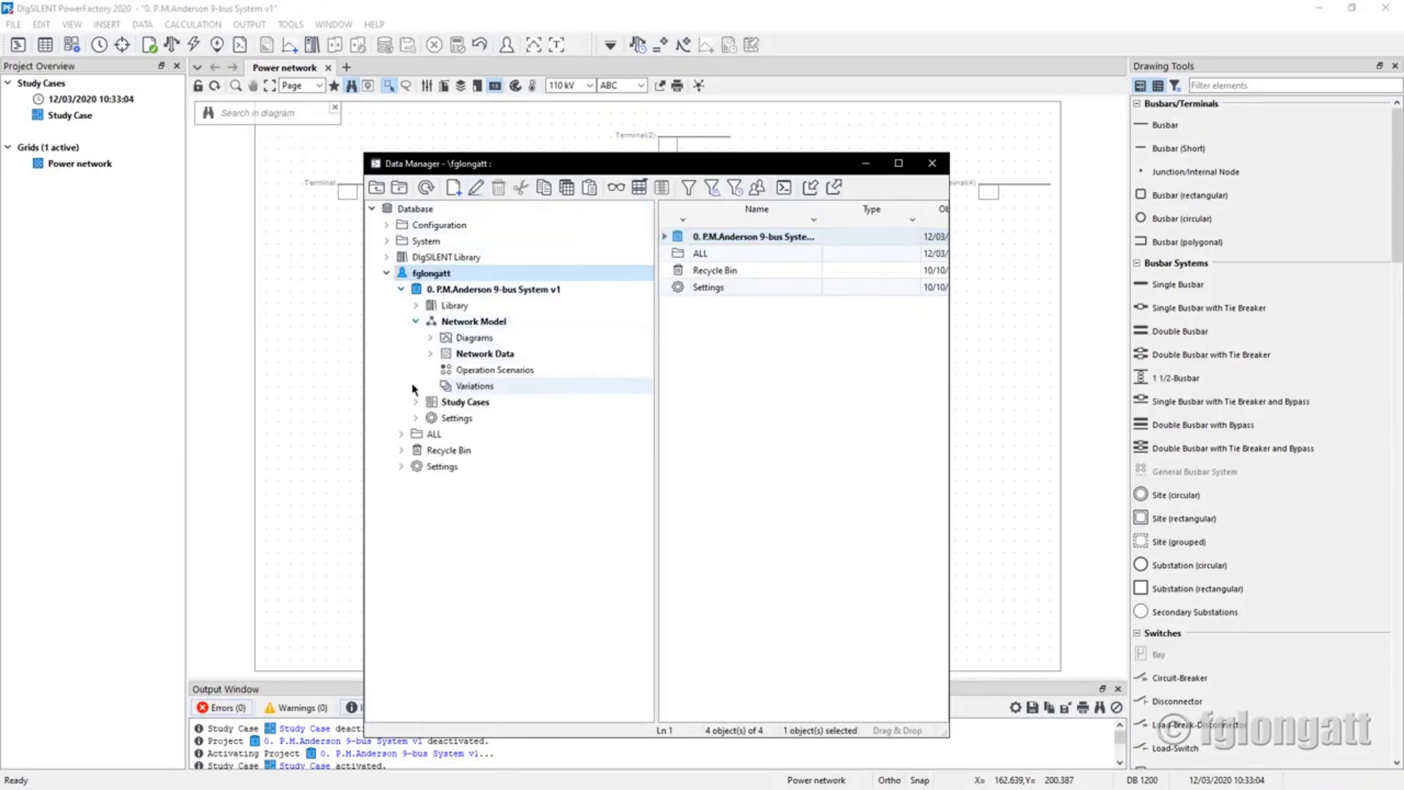
left_click(431, 354)
left_click(476, 369)
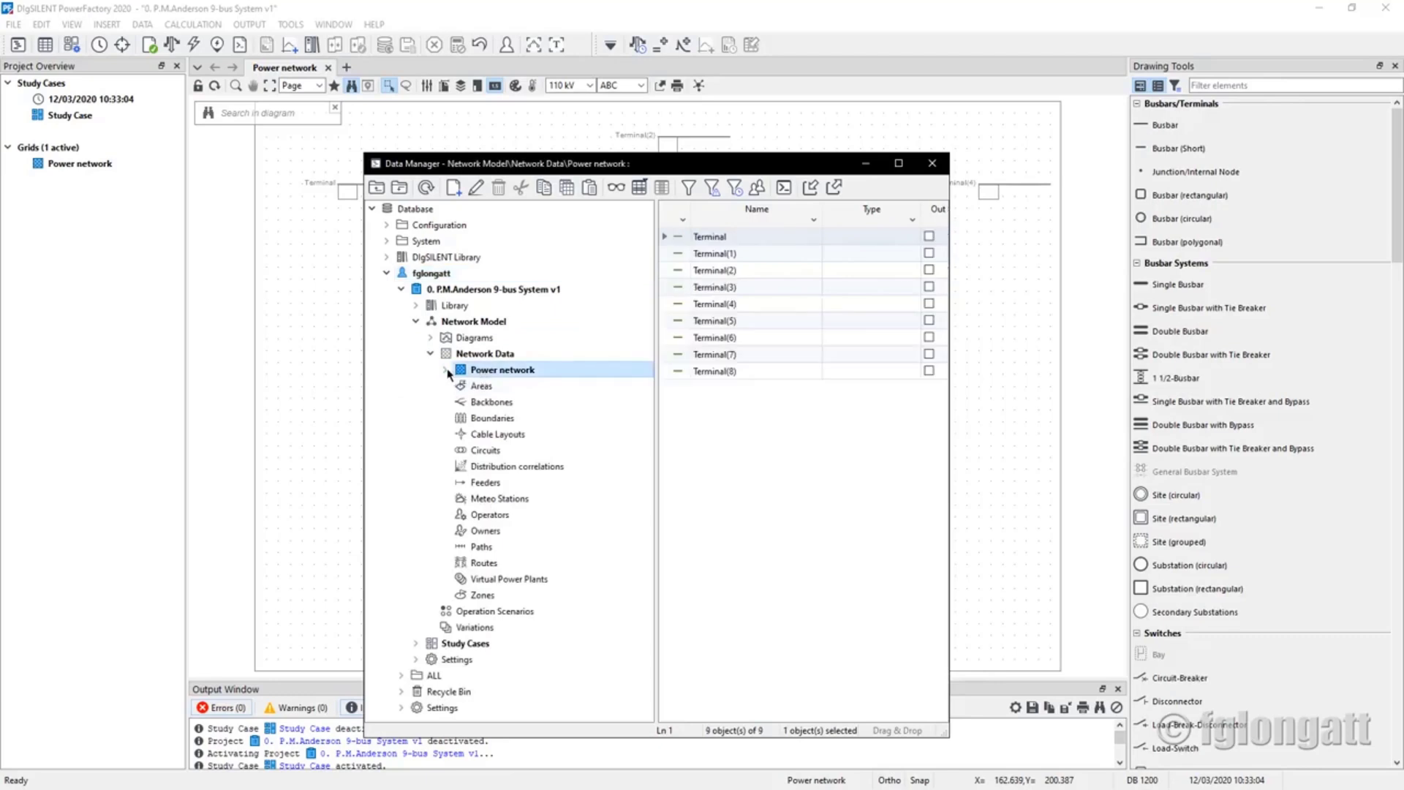
left_click(445, 369)
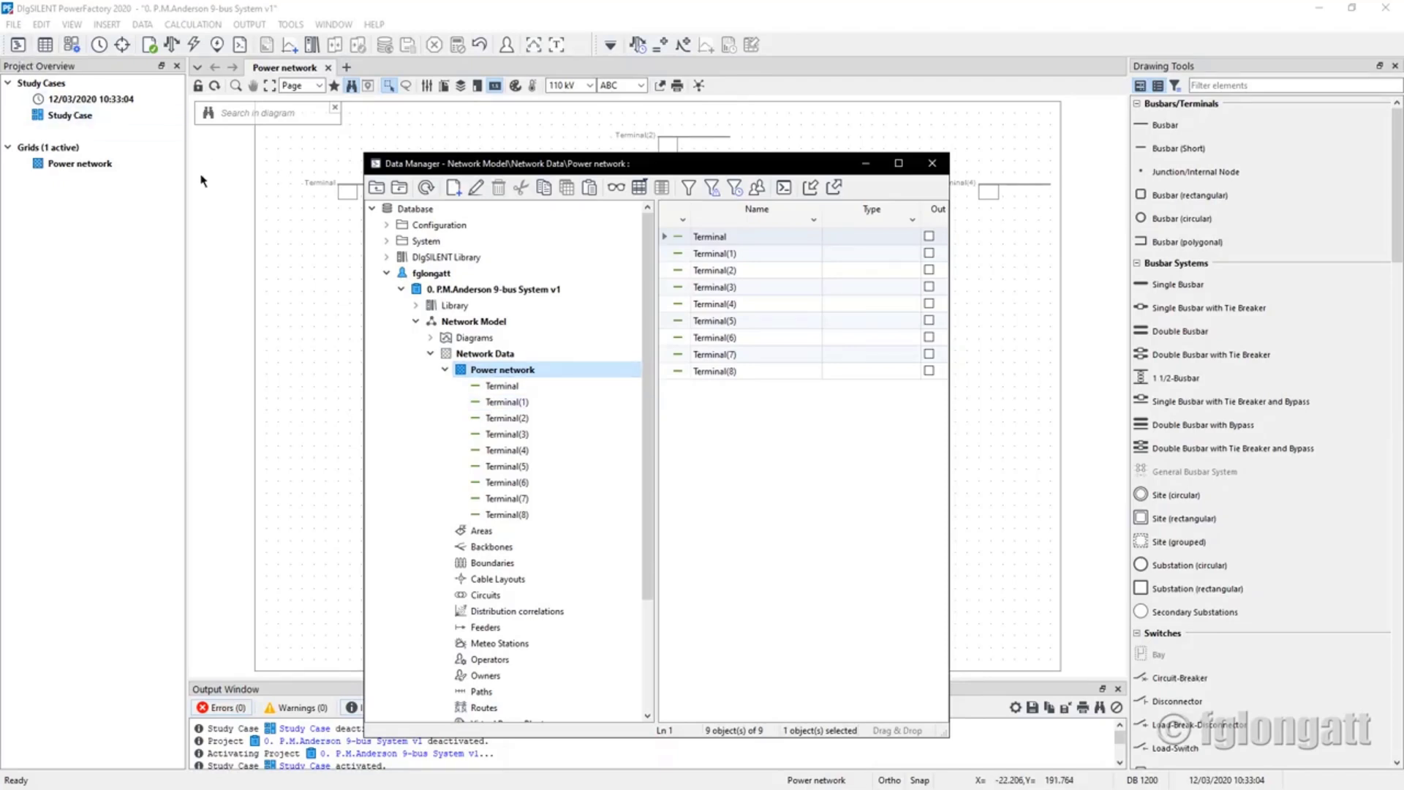
Examine the contents of the project, its Network Model and the Power network grid, and move the Data Manager clear of the diagram
left_click(450, 291)
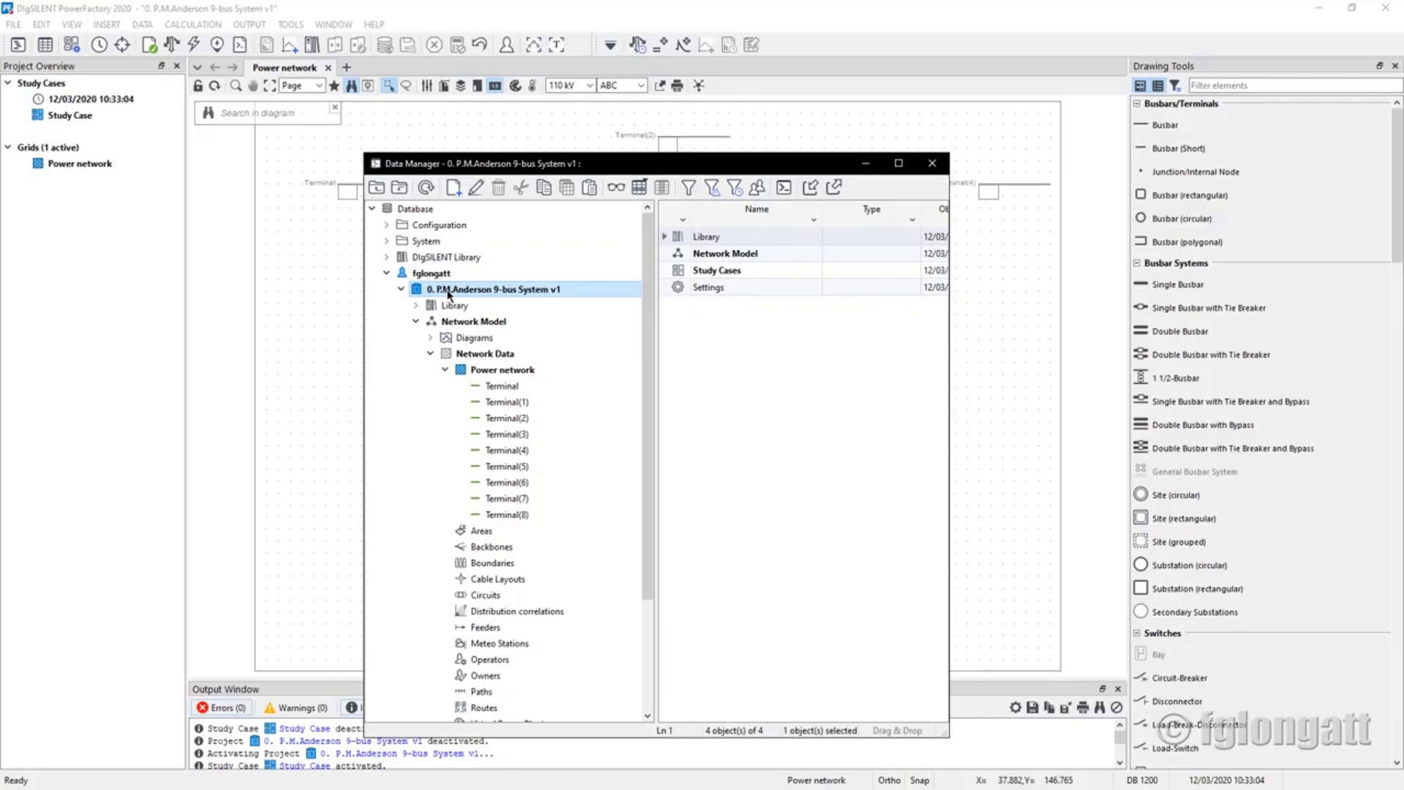
left_click(479, 326)
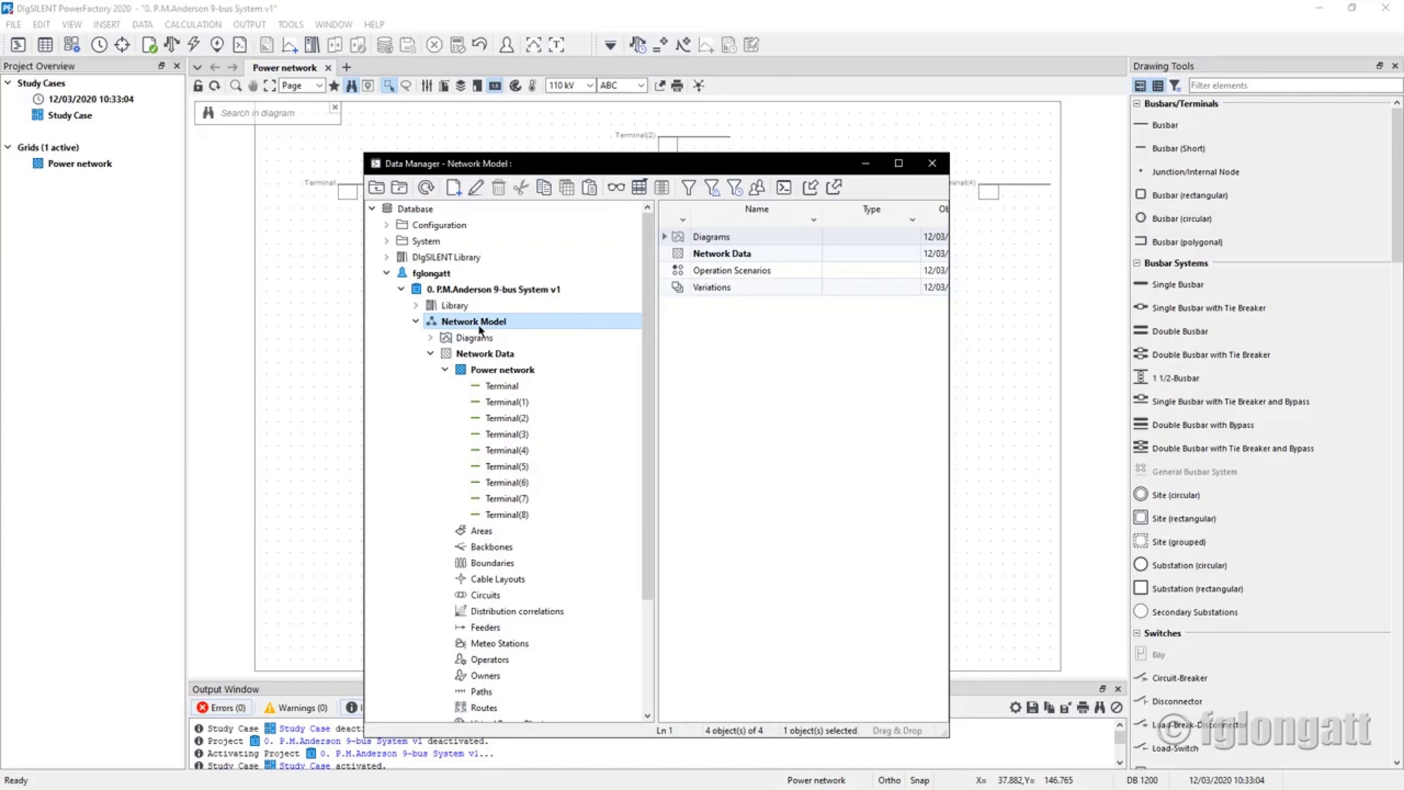
left_click(510, 371)
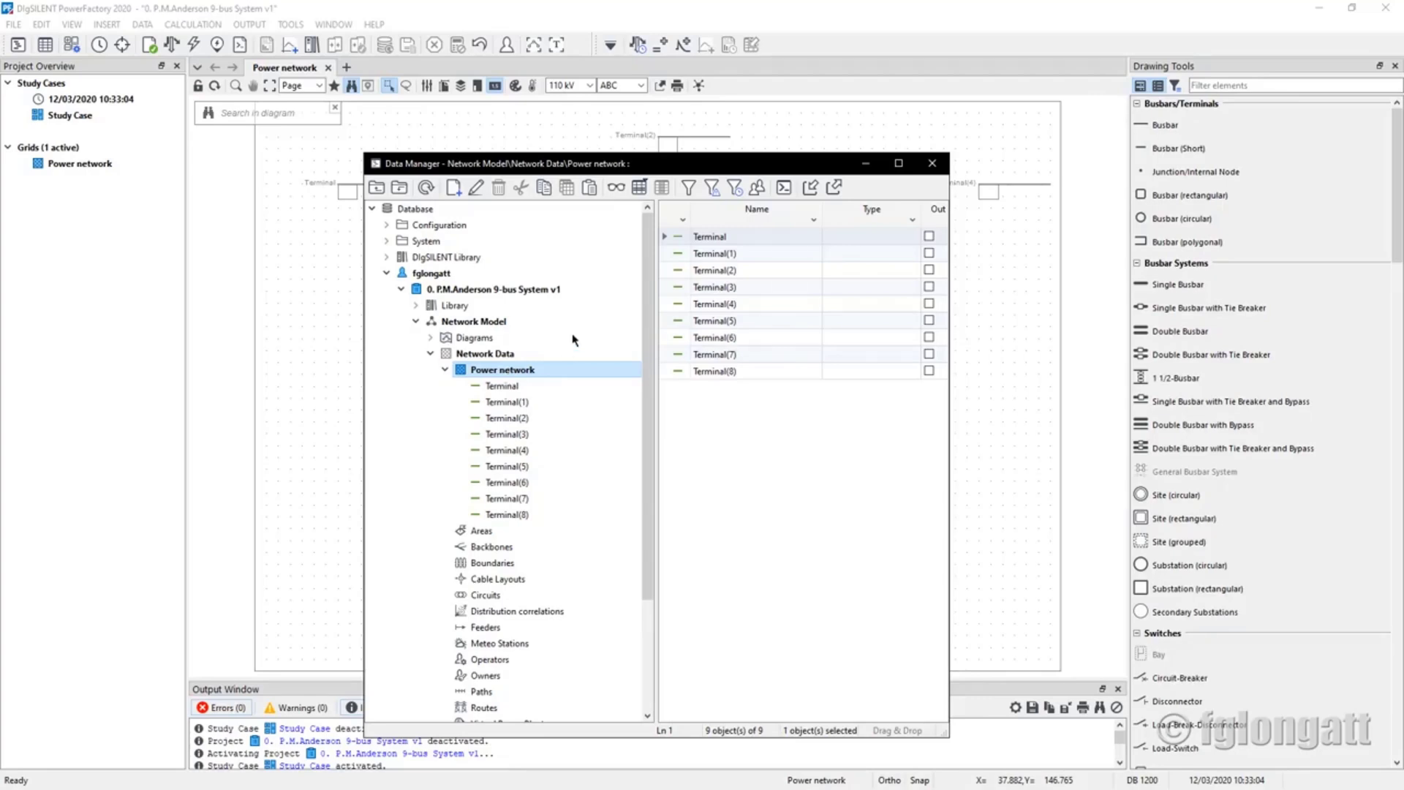
left_click(899, 163)
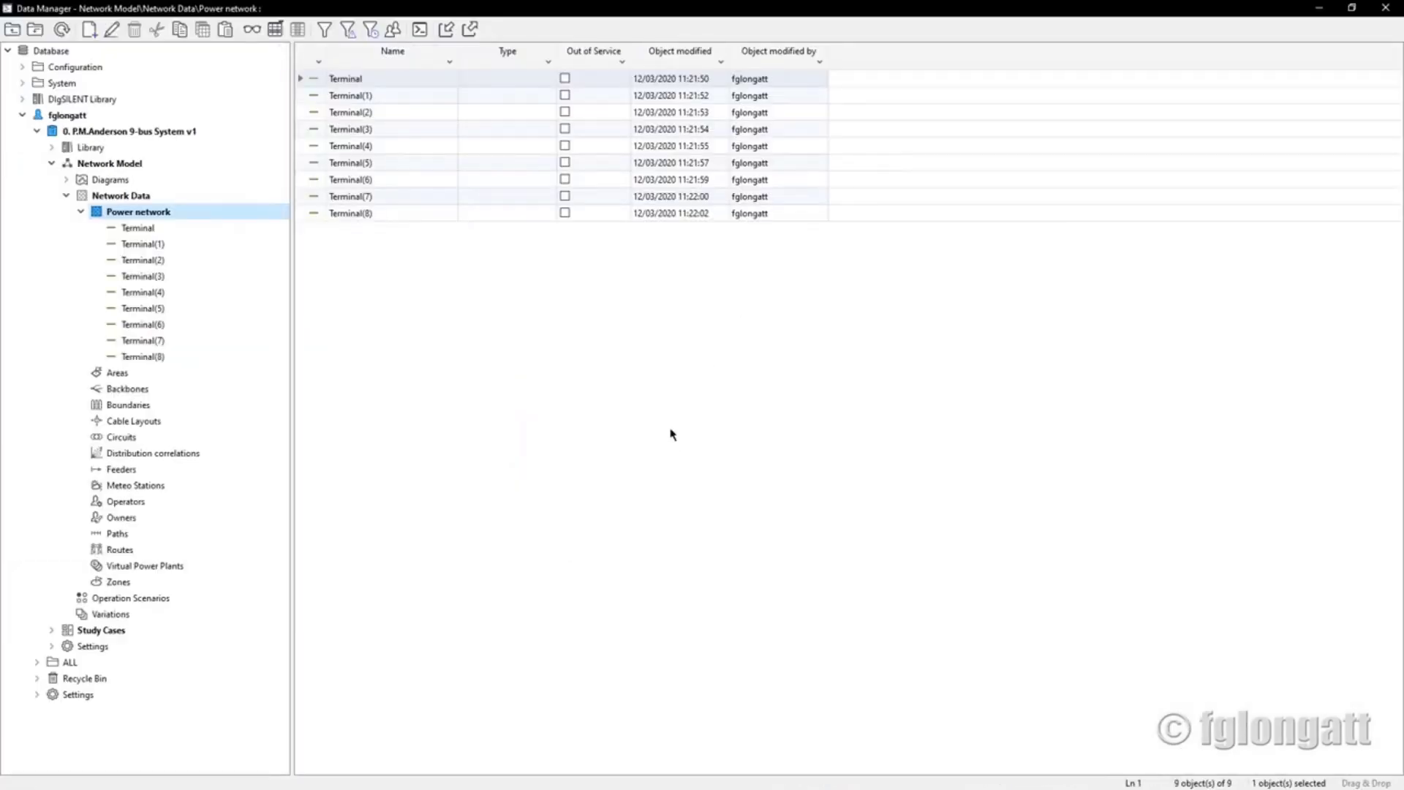
left_click(1352, 9)
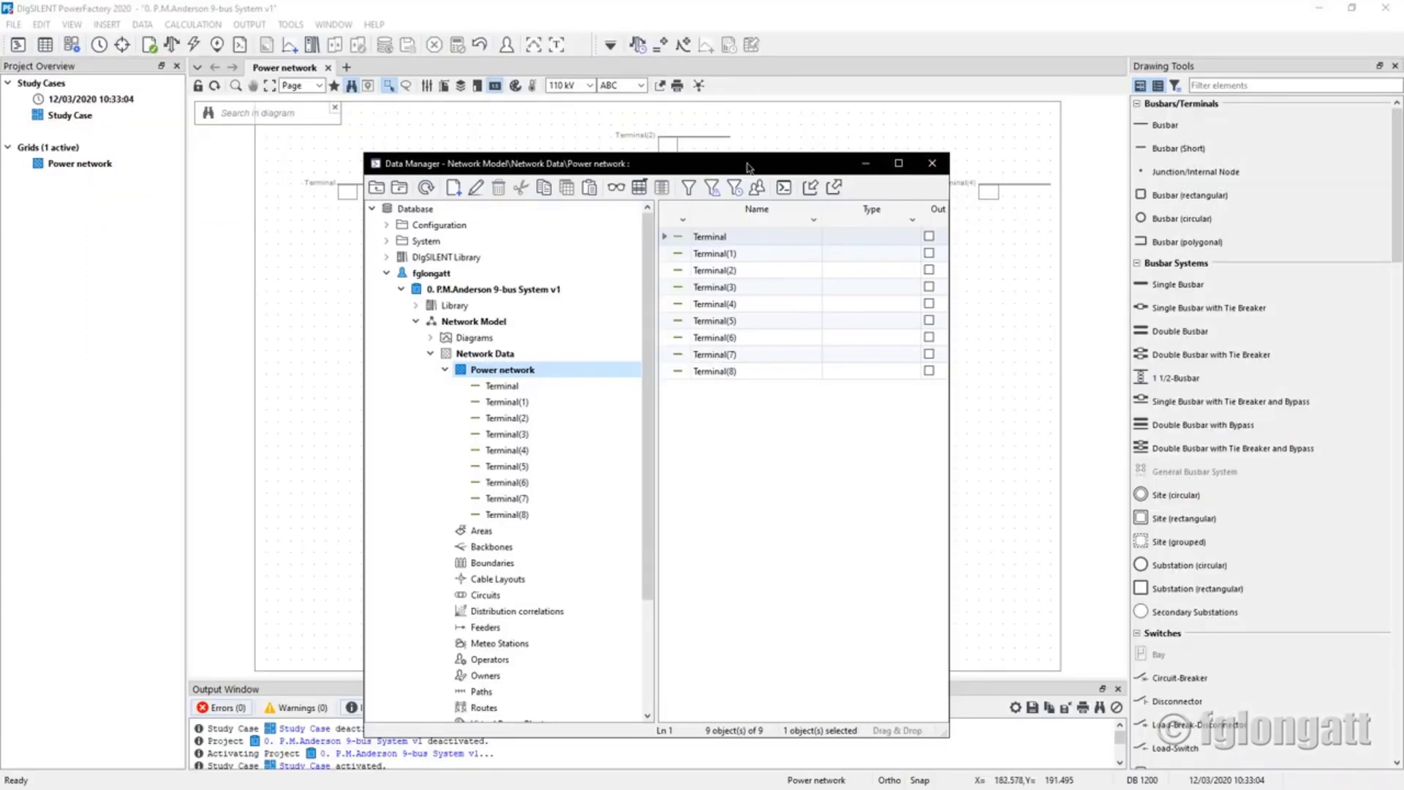
left_click_drag(751, 164, 390, 760)
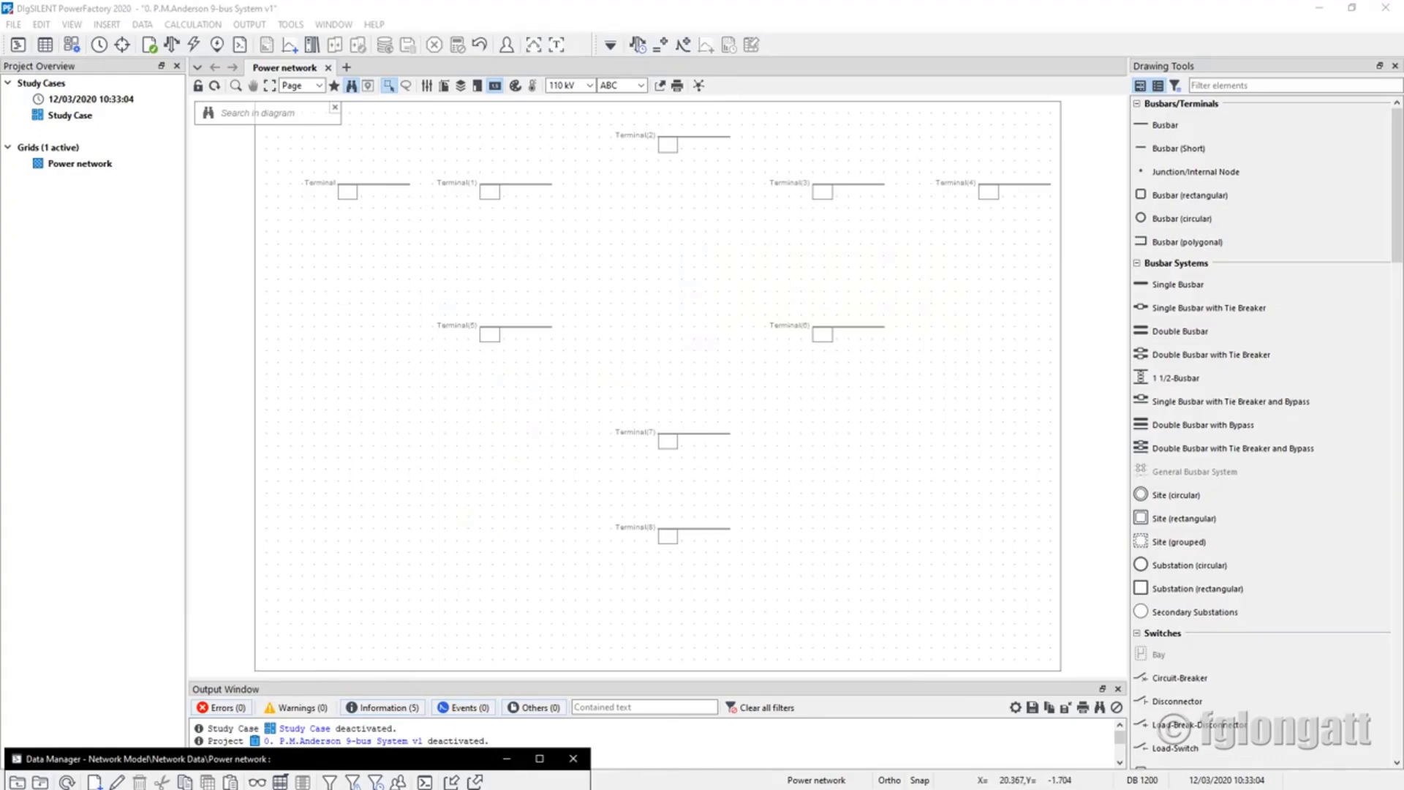
Check the reference one-line diagram in IPEVO Visualizer, and name the lowest busbar of the Power network diagram Bus 1
left_click(294, 788)
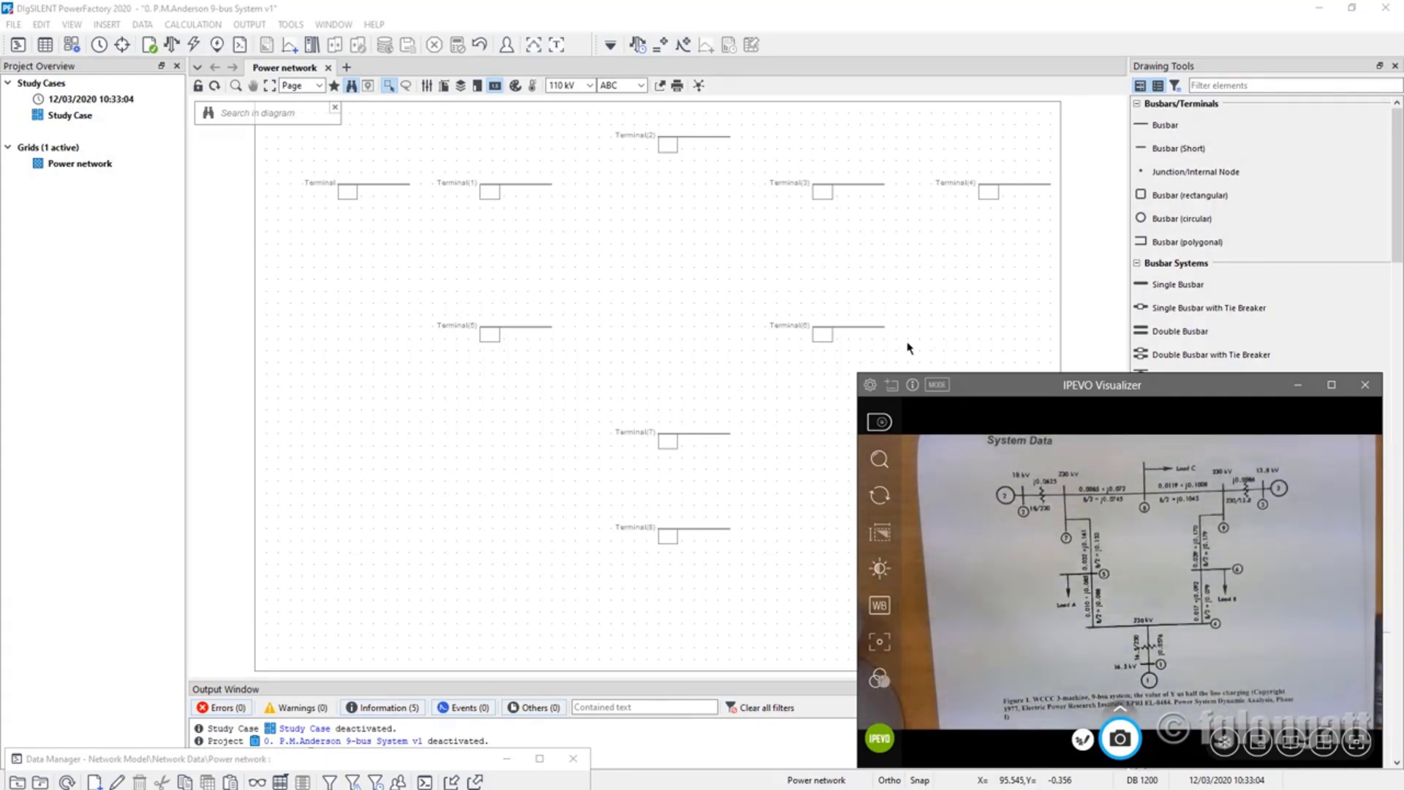
left_click(1298, 385)
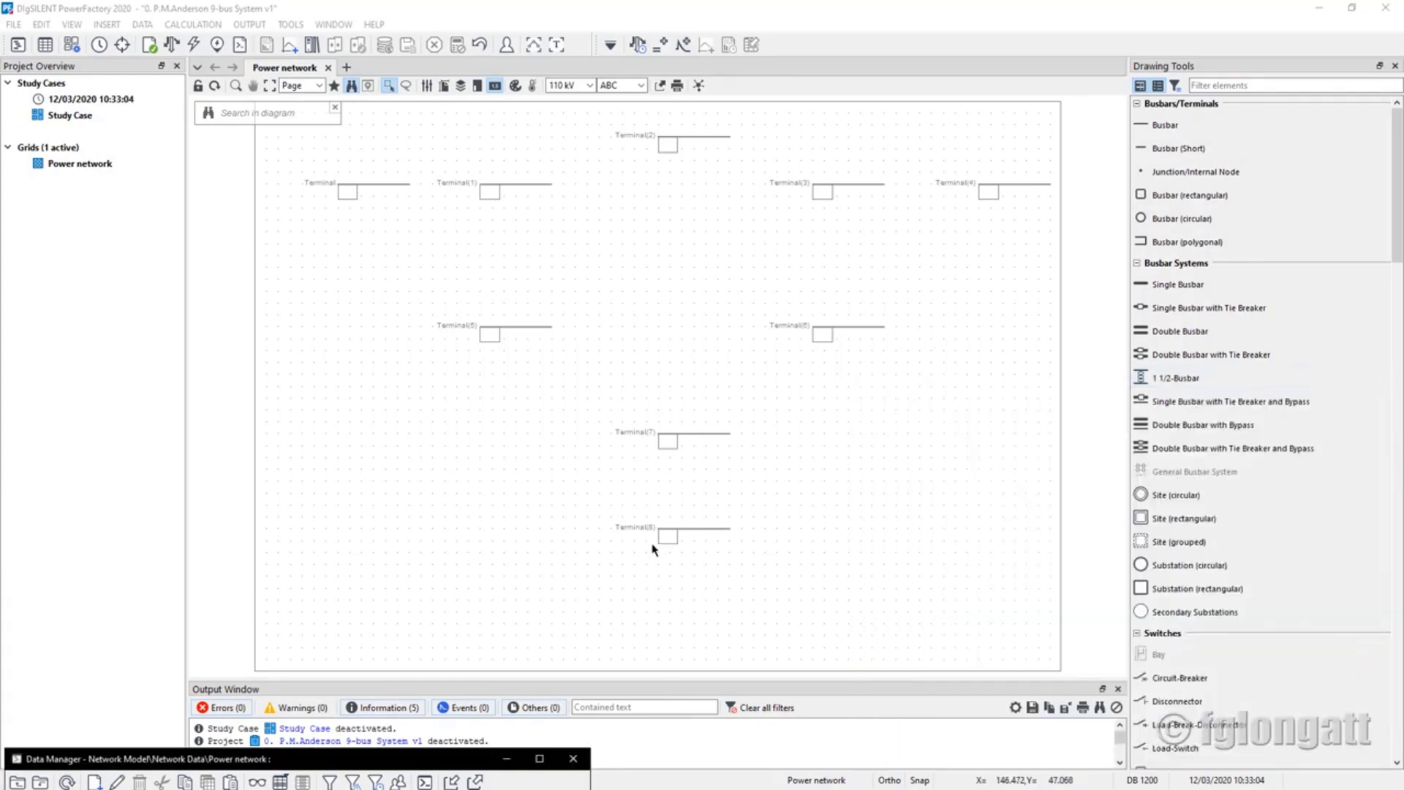
double_click(687, 530)
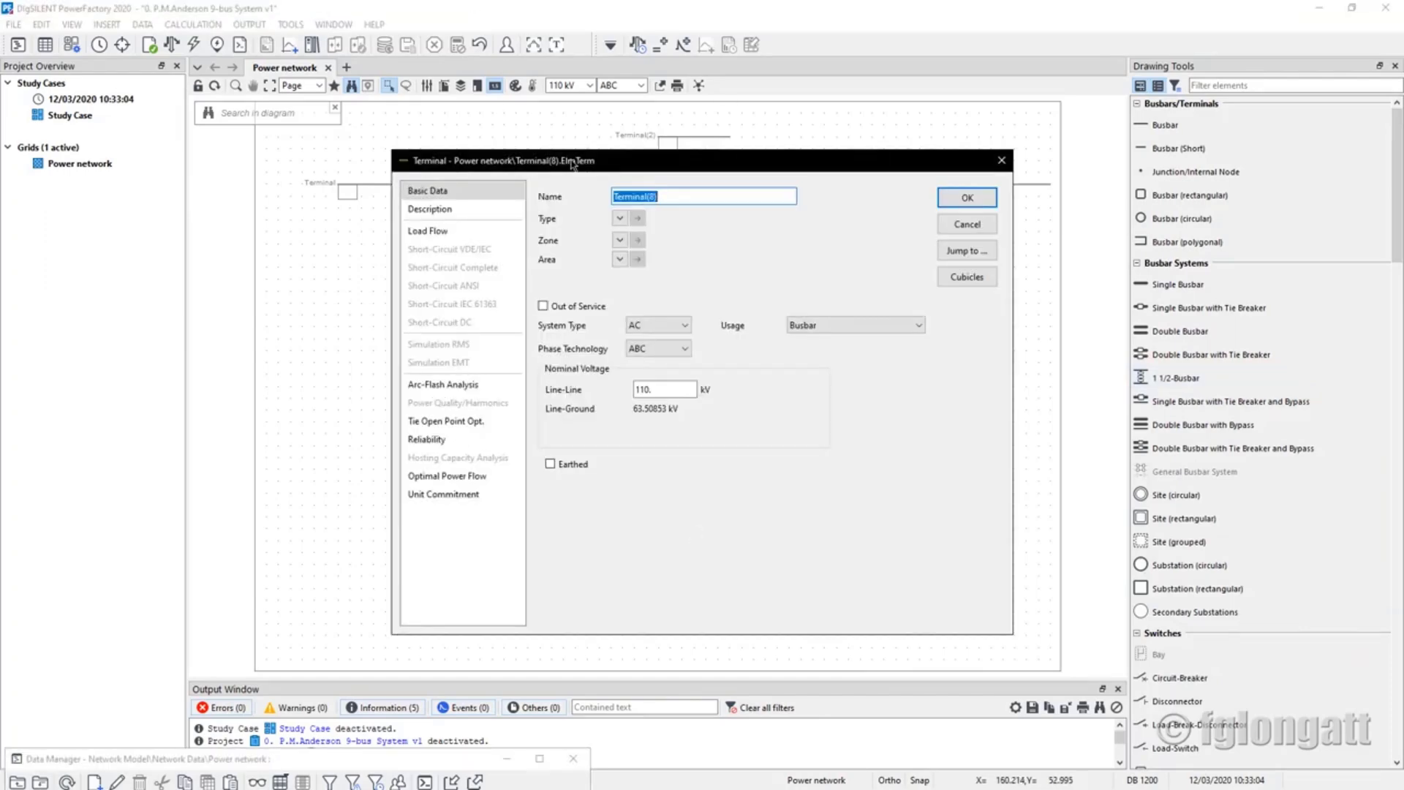
left_click_drag(573, 162, 817, 280)
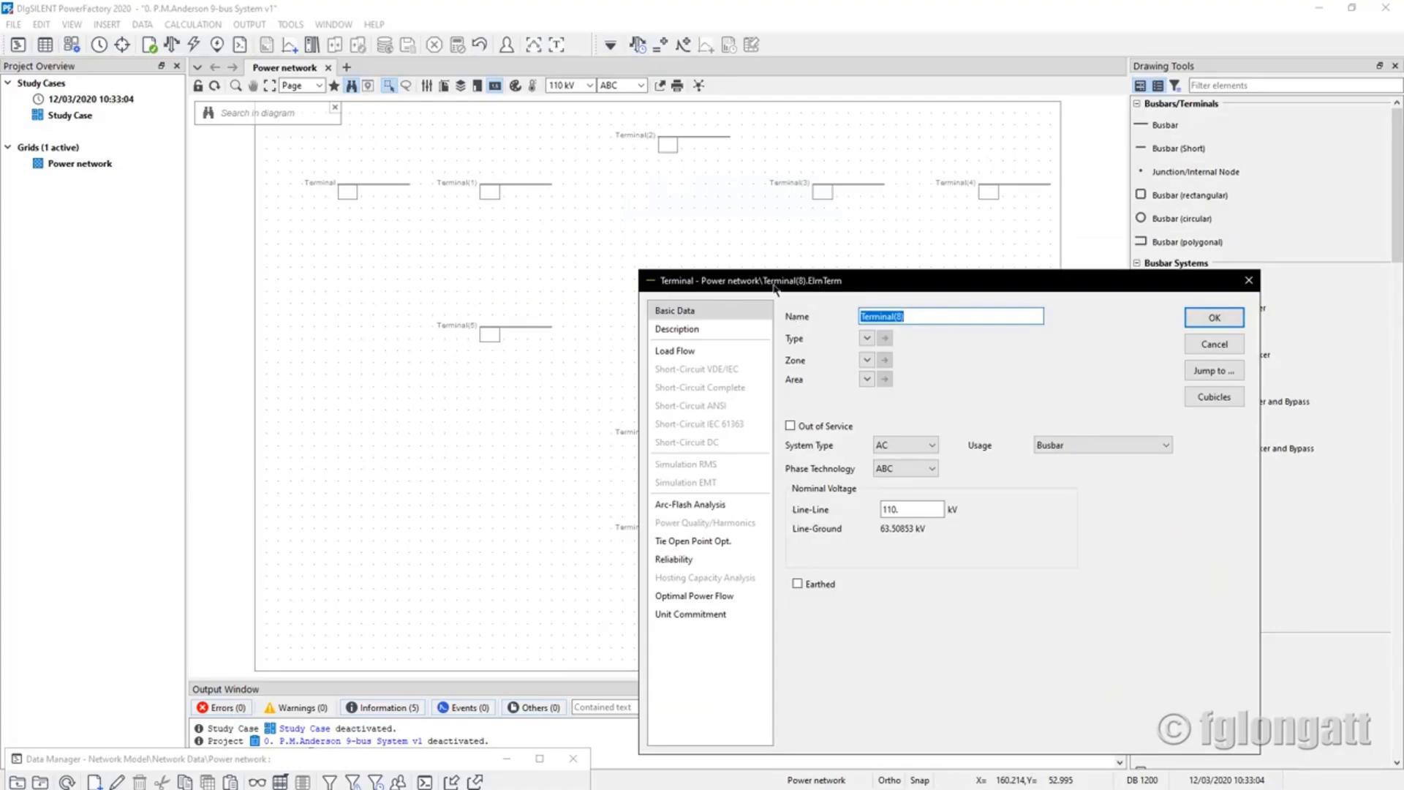
left_click_drag(772, 283, 956, 254)
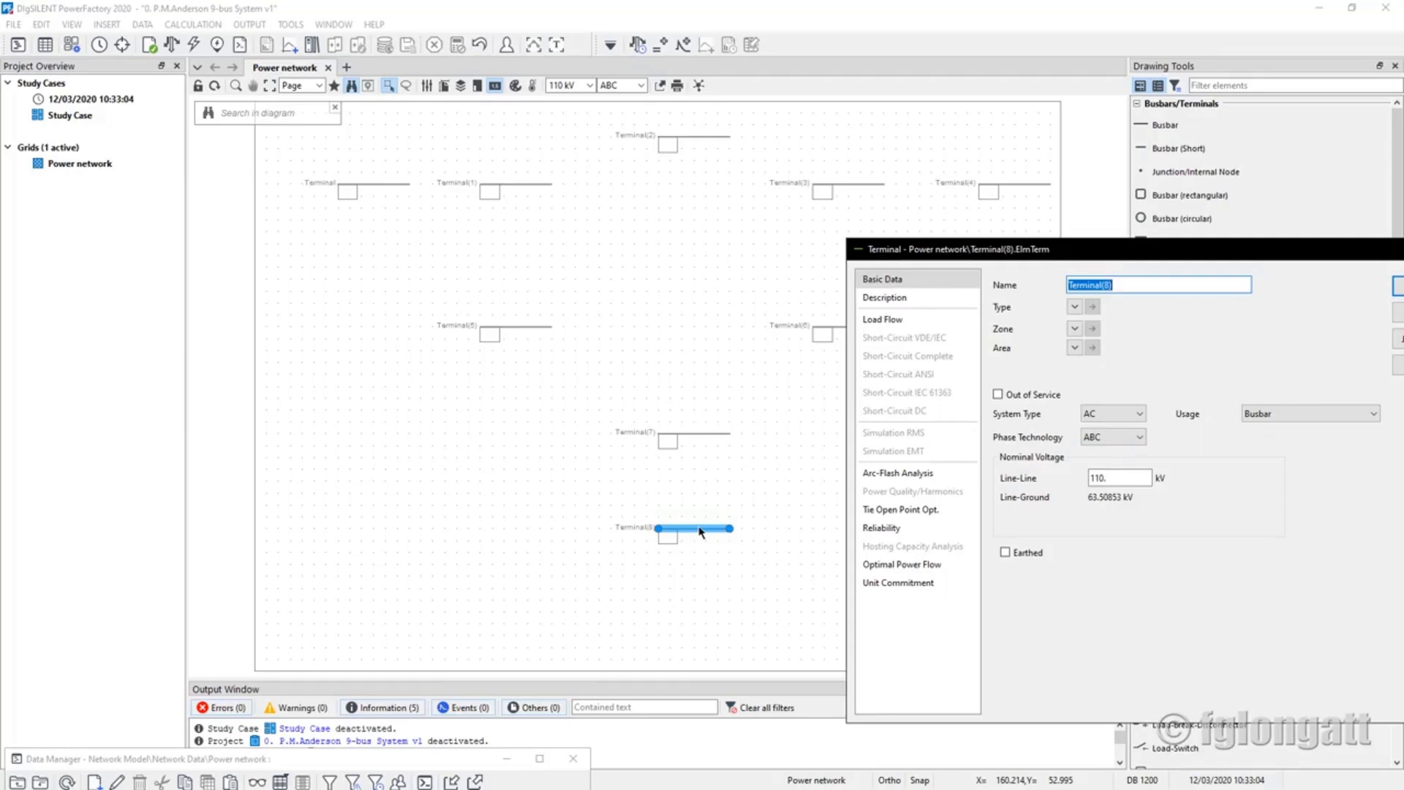
left_click_drag(1130, 284, 961, 278)
type("Bus 1")
left_click_drag(1119, 249, 638, 118)
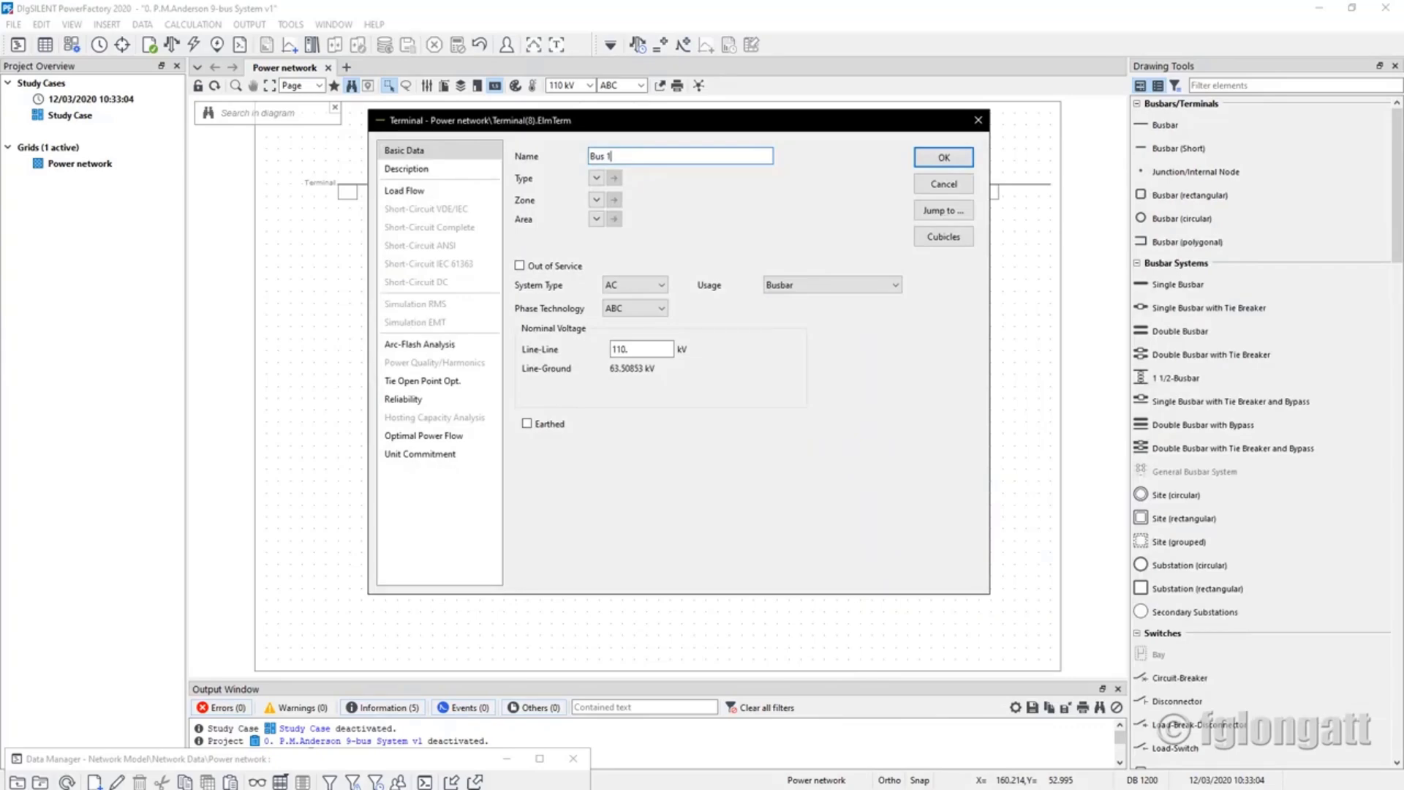
Switch to IPEVO Visualizer to examine the handwritten notes on object classes, and return to the Bus 1 properties
key("alt+Tab")
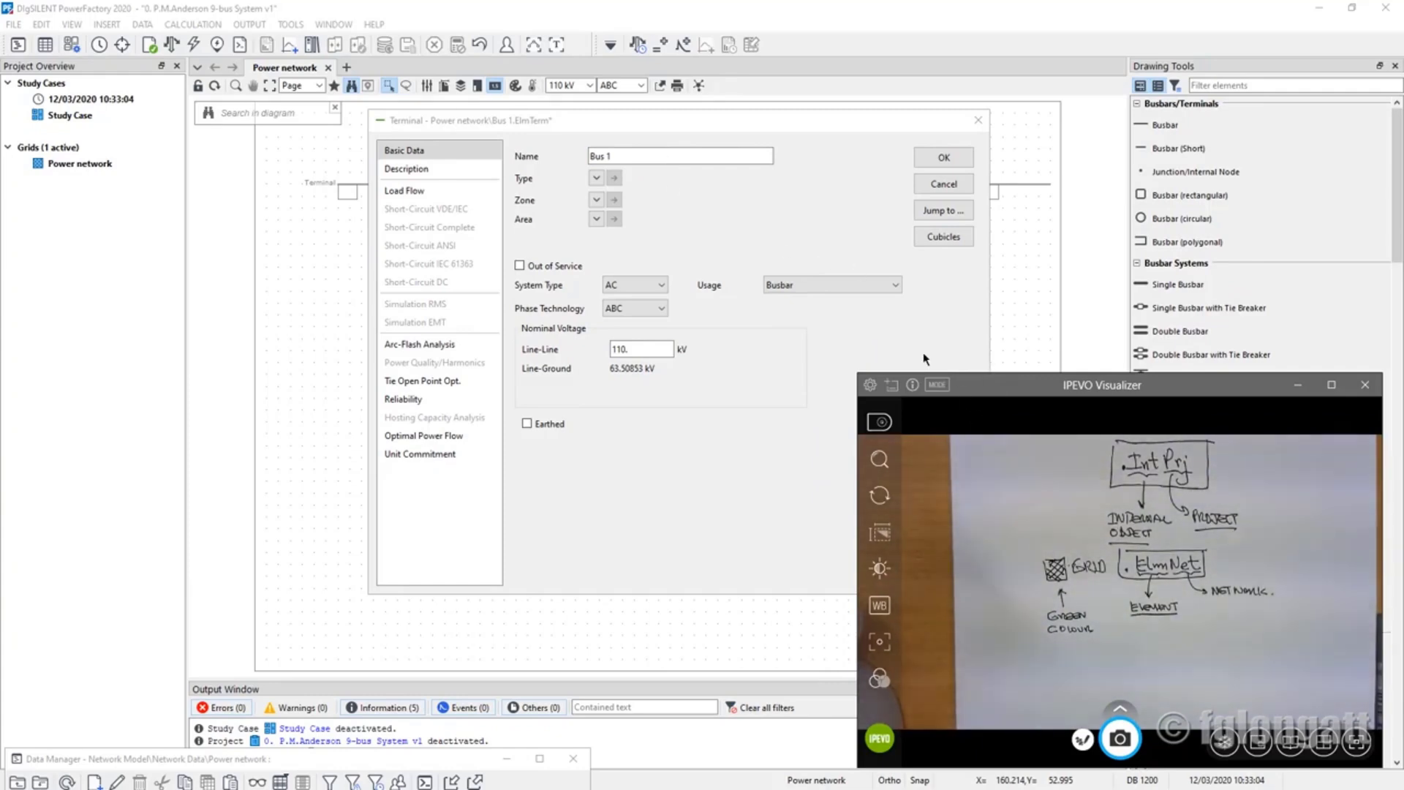
left_click_drag(989, 376, 533, 135)
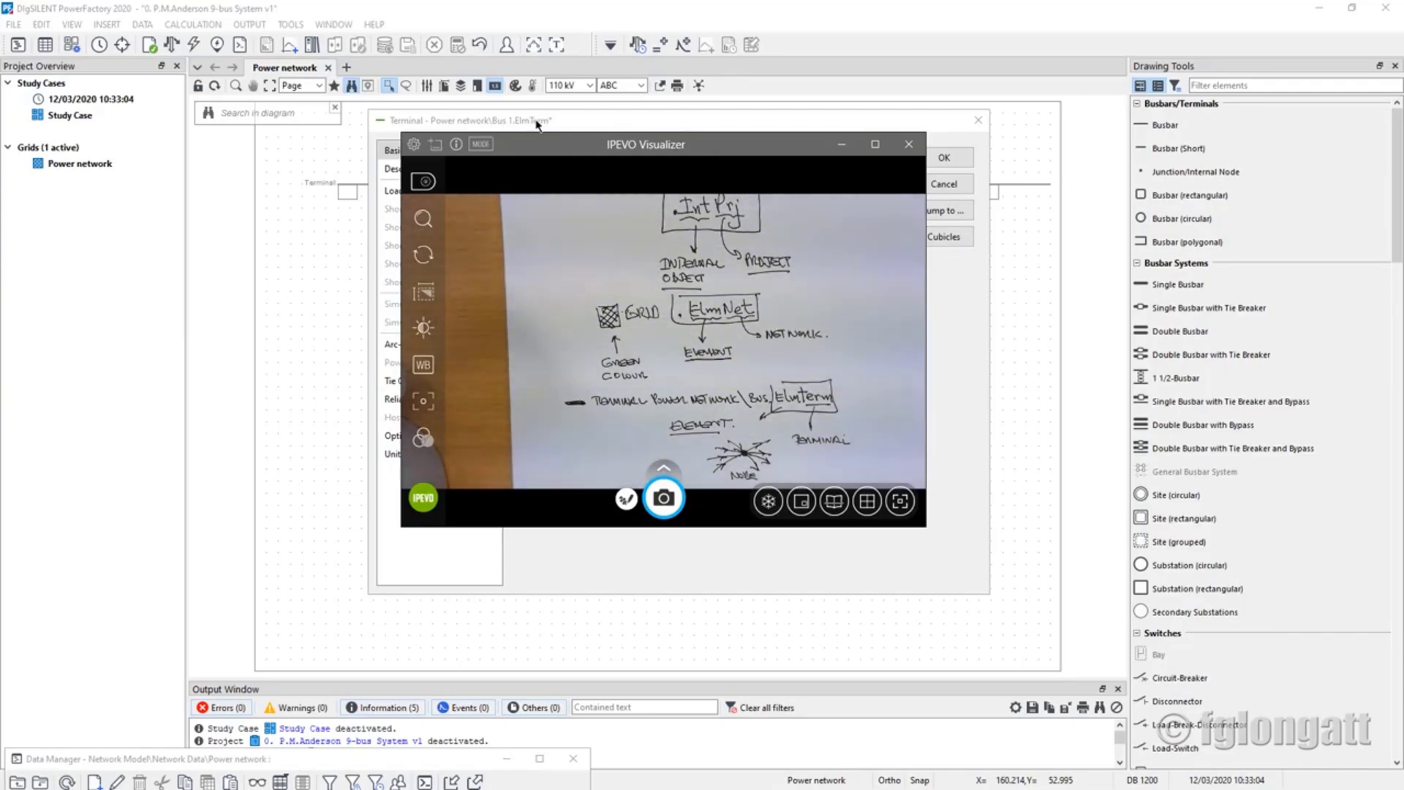
left_click(839, 146)
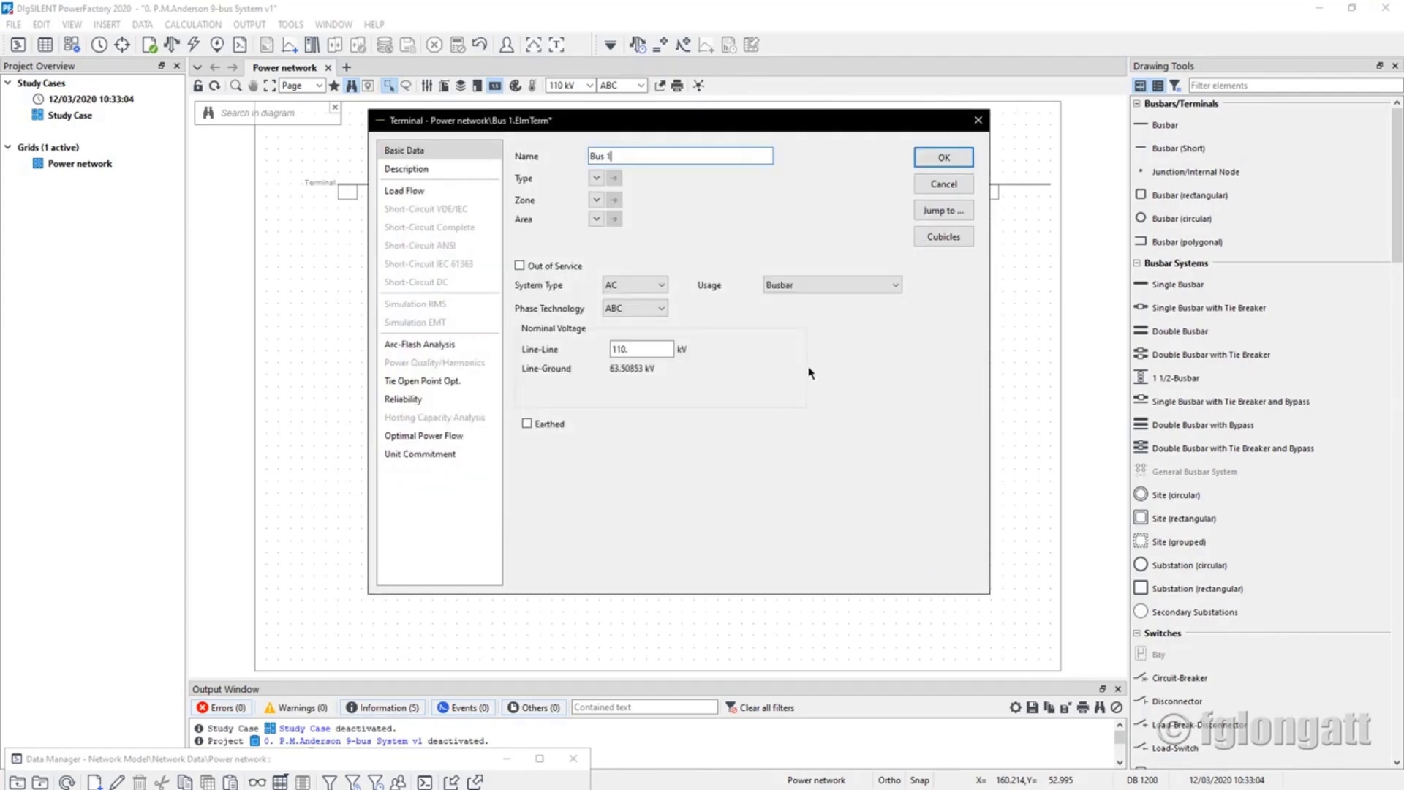
left_click(653, 159)
Consult the bus data table in IPEVO Visualizer and set Bus 1's line-line nominal voltage to 16.5 kV
key("alt+Tab")
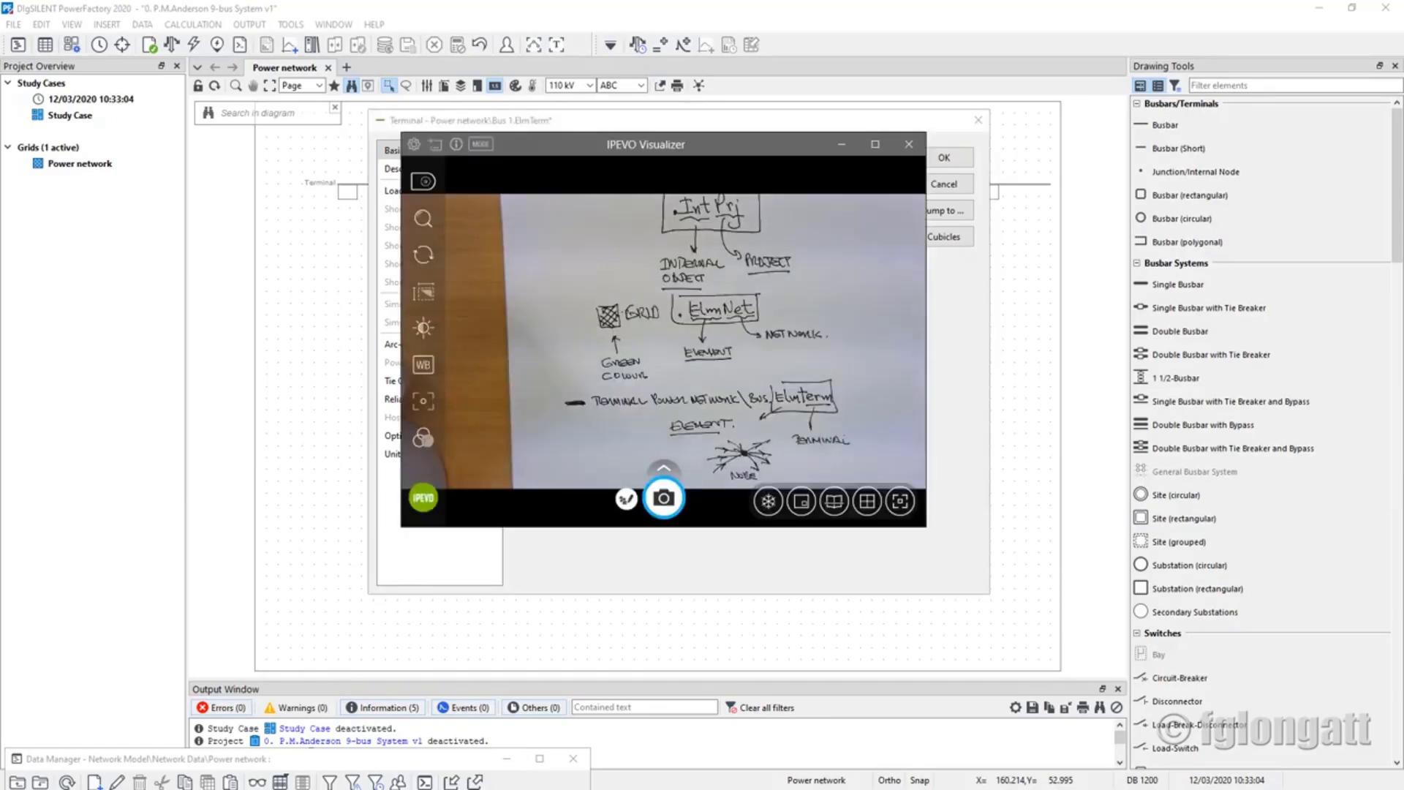
left_click_drag(624, 146, 720, 397)
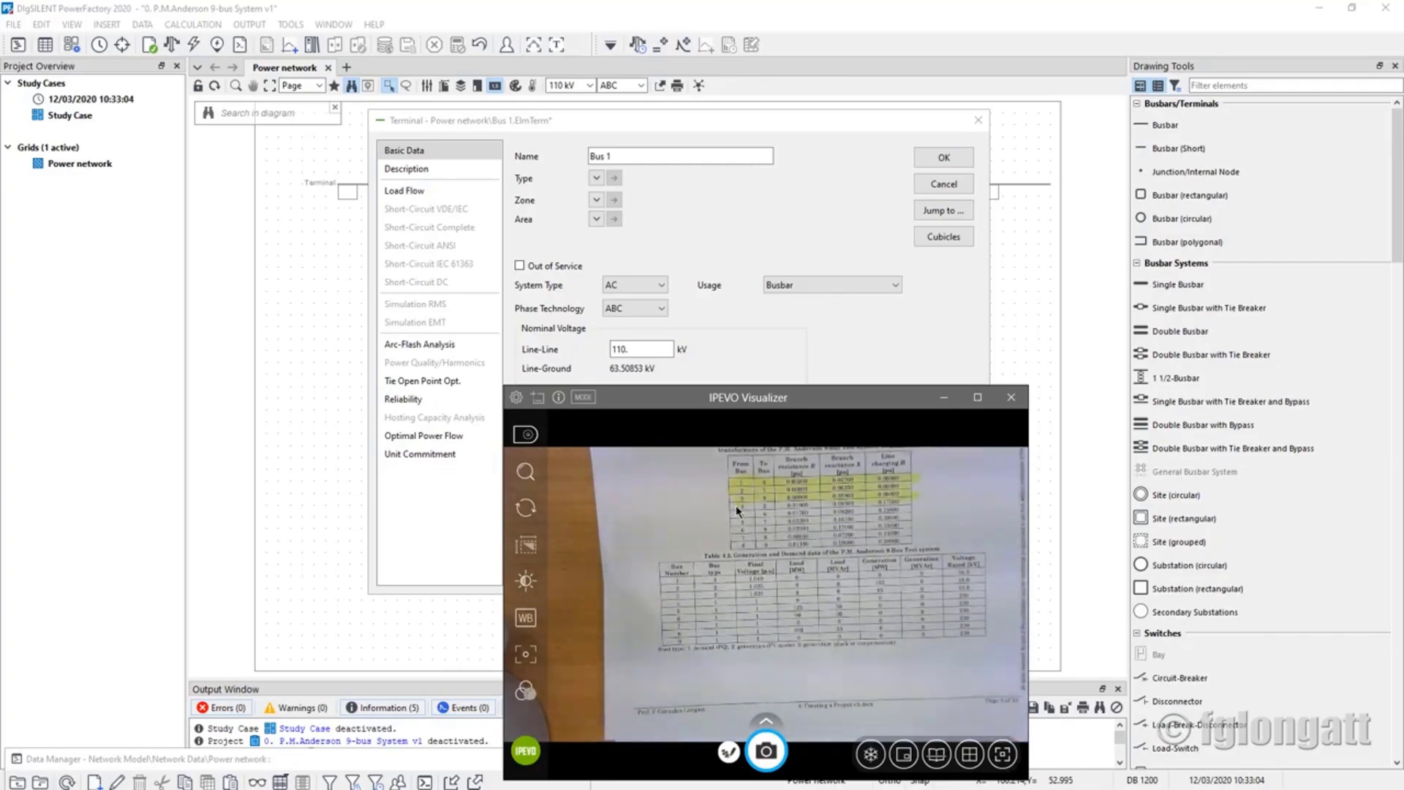
double_click(623, 349)
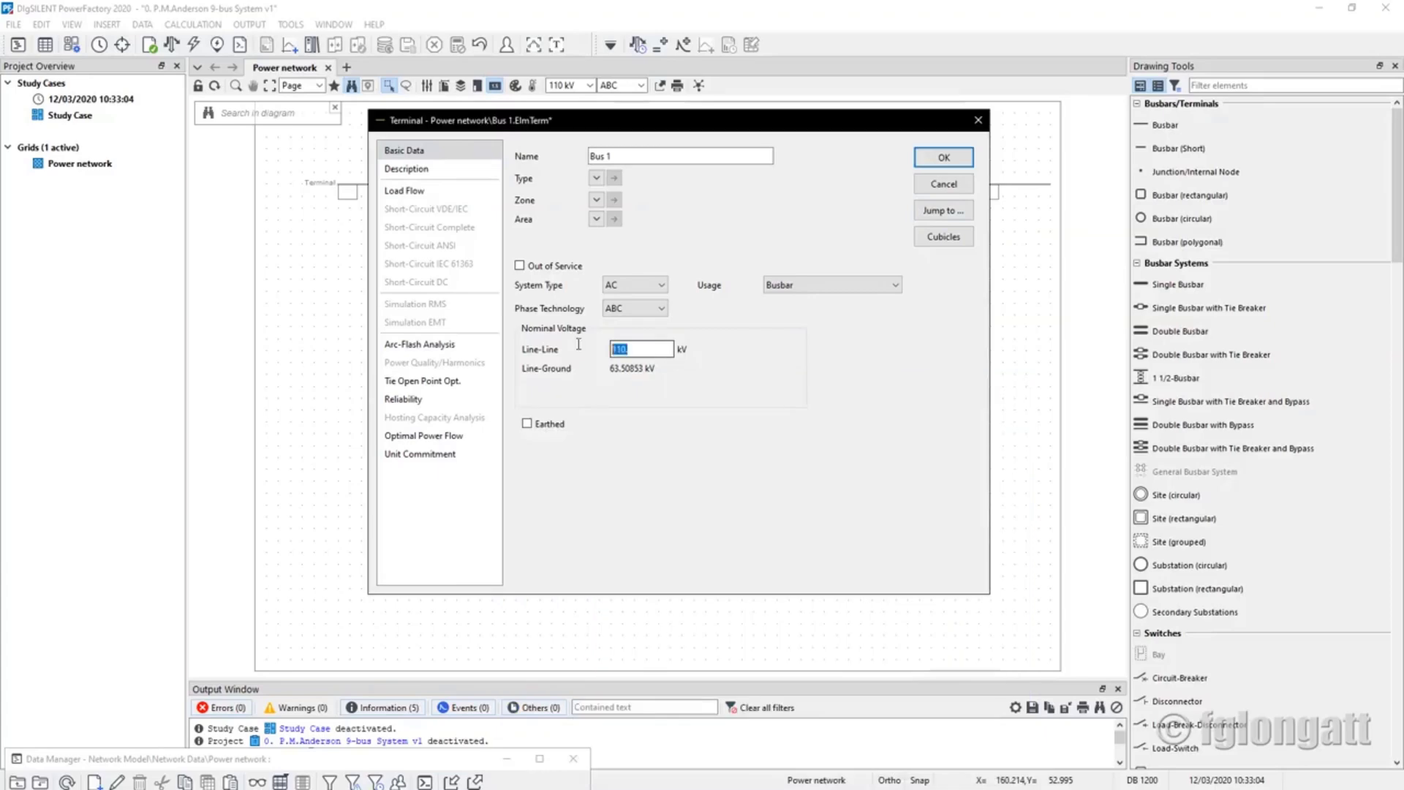
type("16.5")
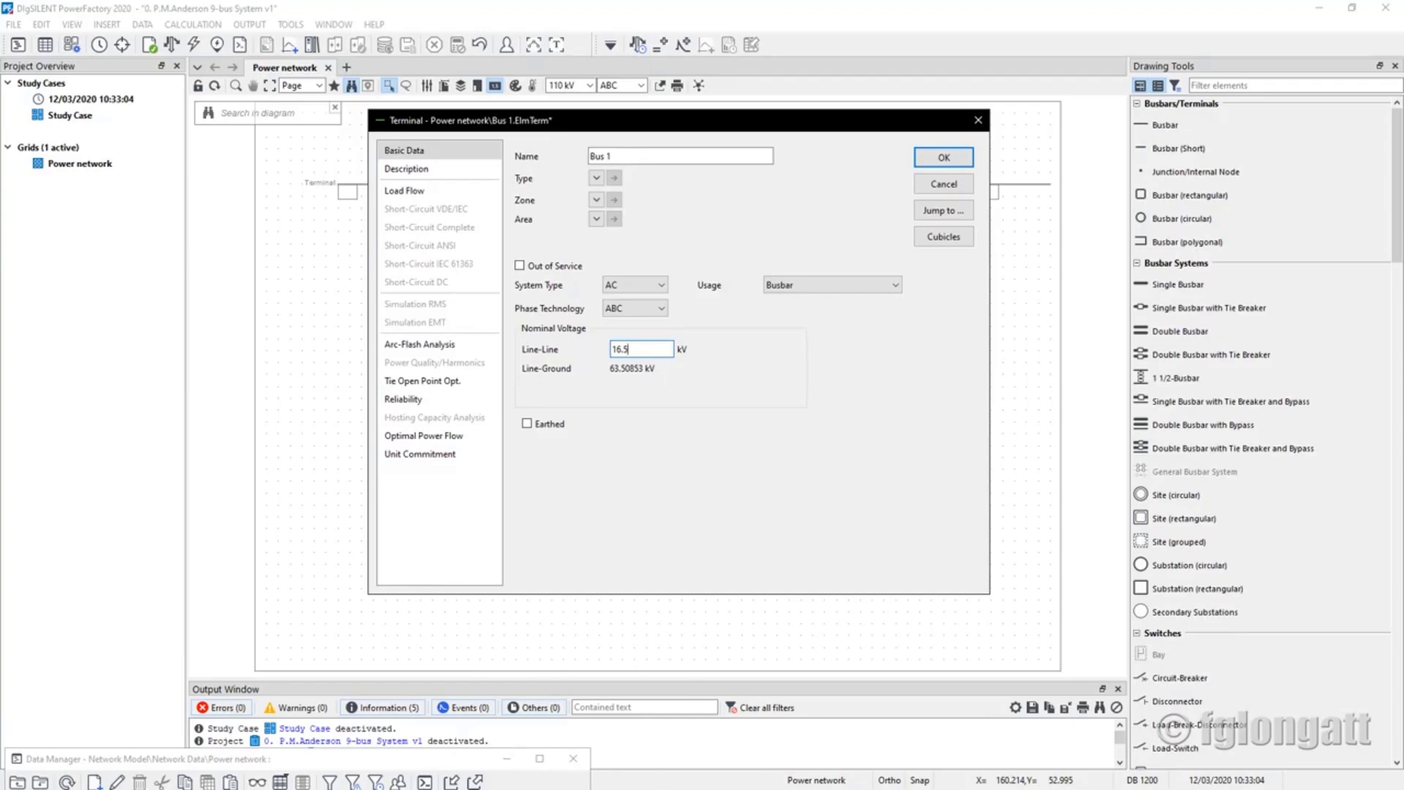
key("alt+Tab")
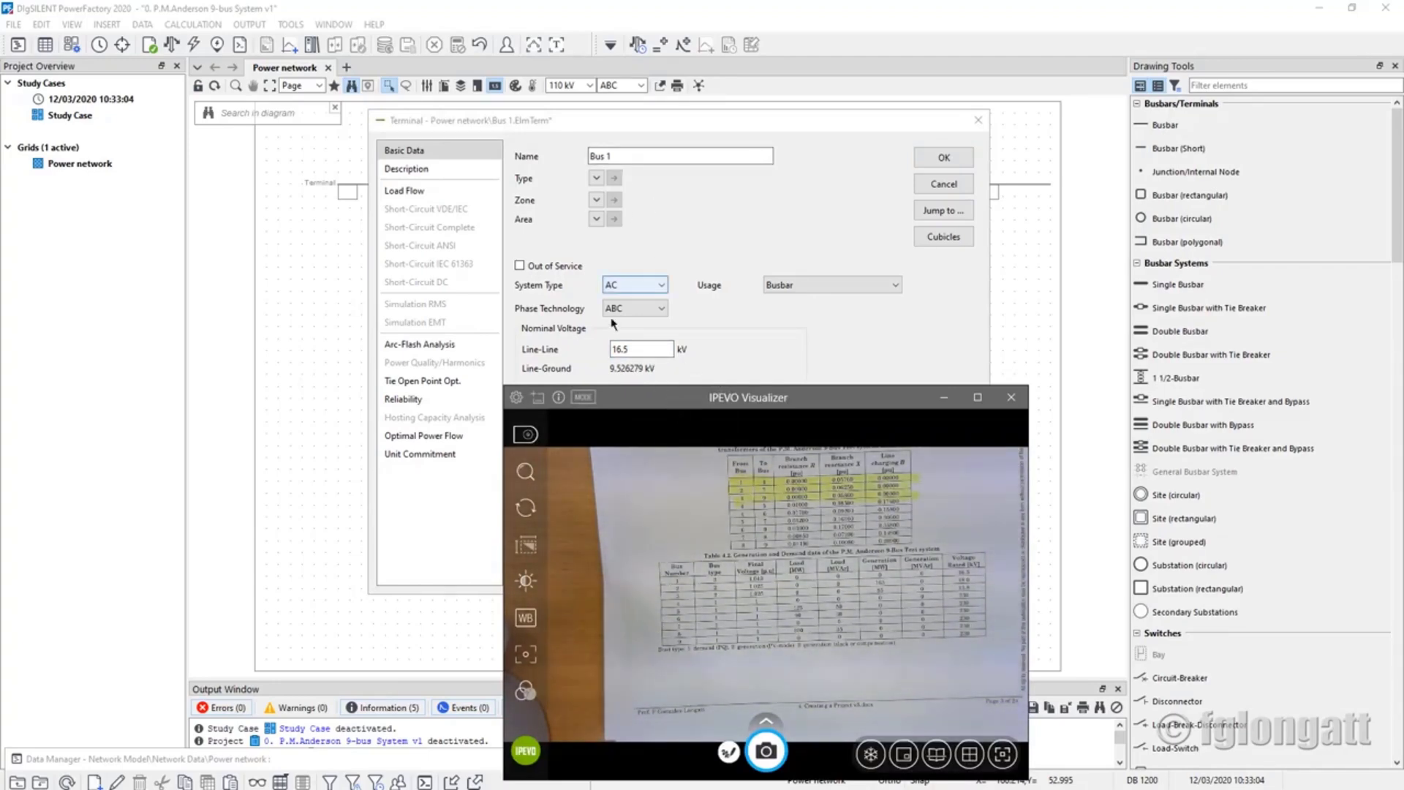
left_click(635, 348)
left_click(942, 162)
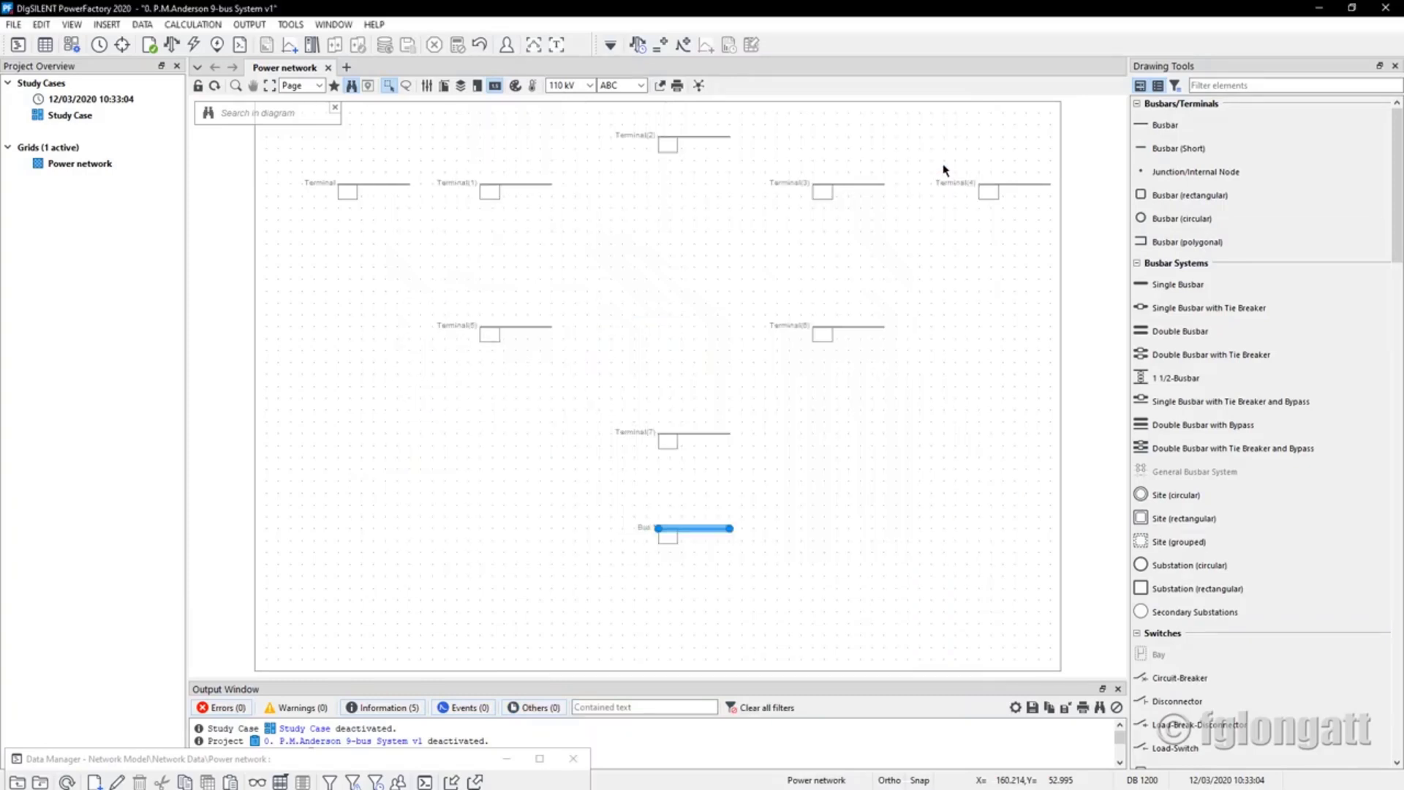
Reopen the properties of Bus 1 on the diagram to check its name and nominal voltage
left_click(776, 534)
left_click(709, 530)
left_click(691, 516)
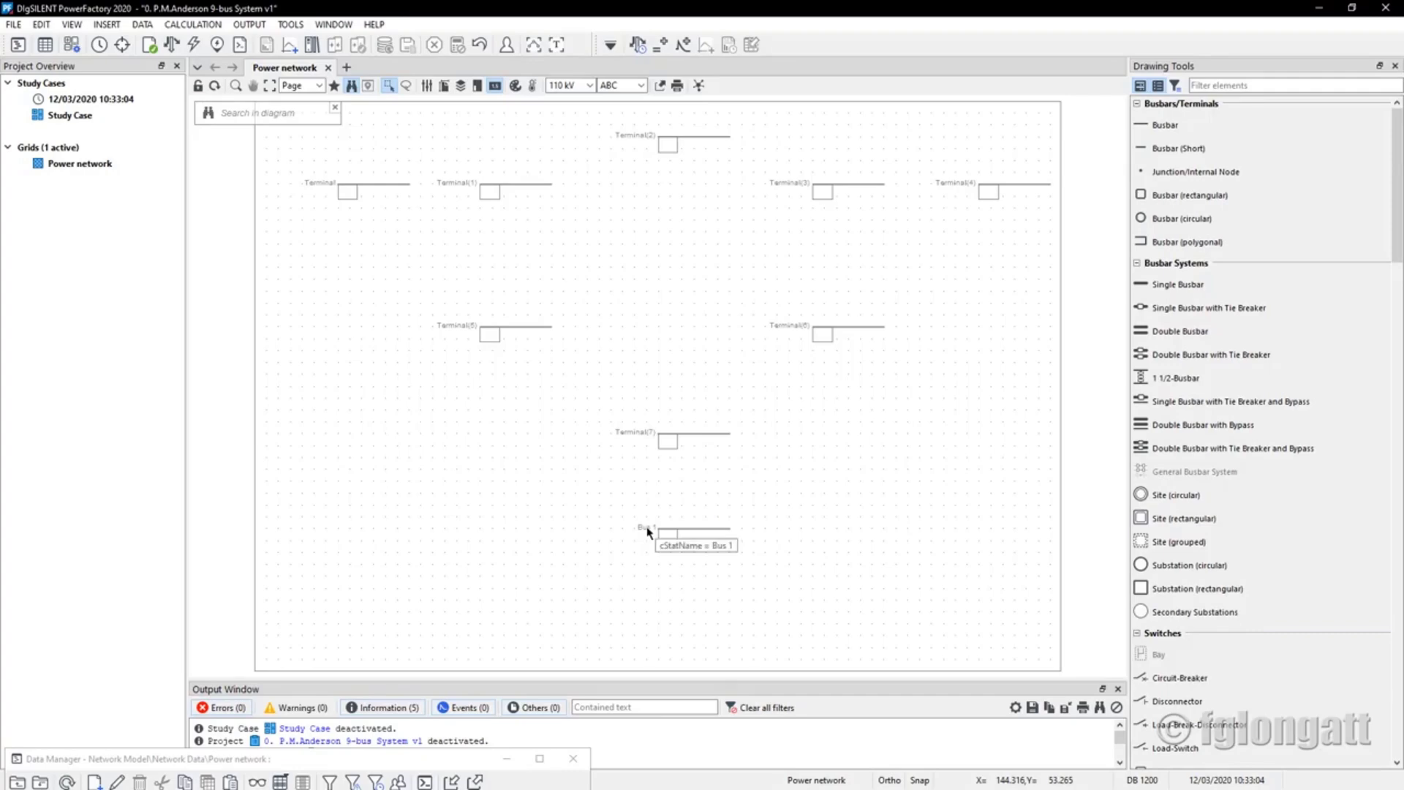
double_click(695, 533)
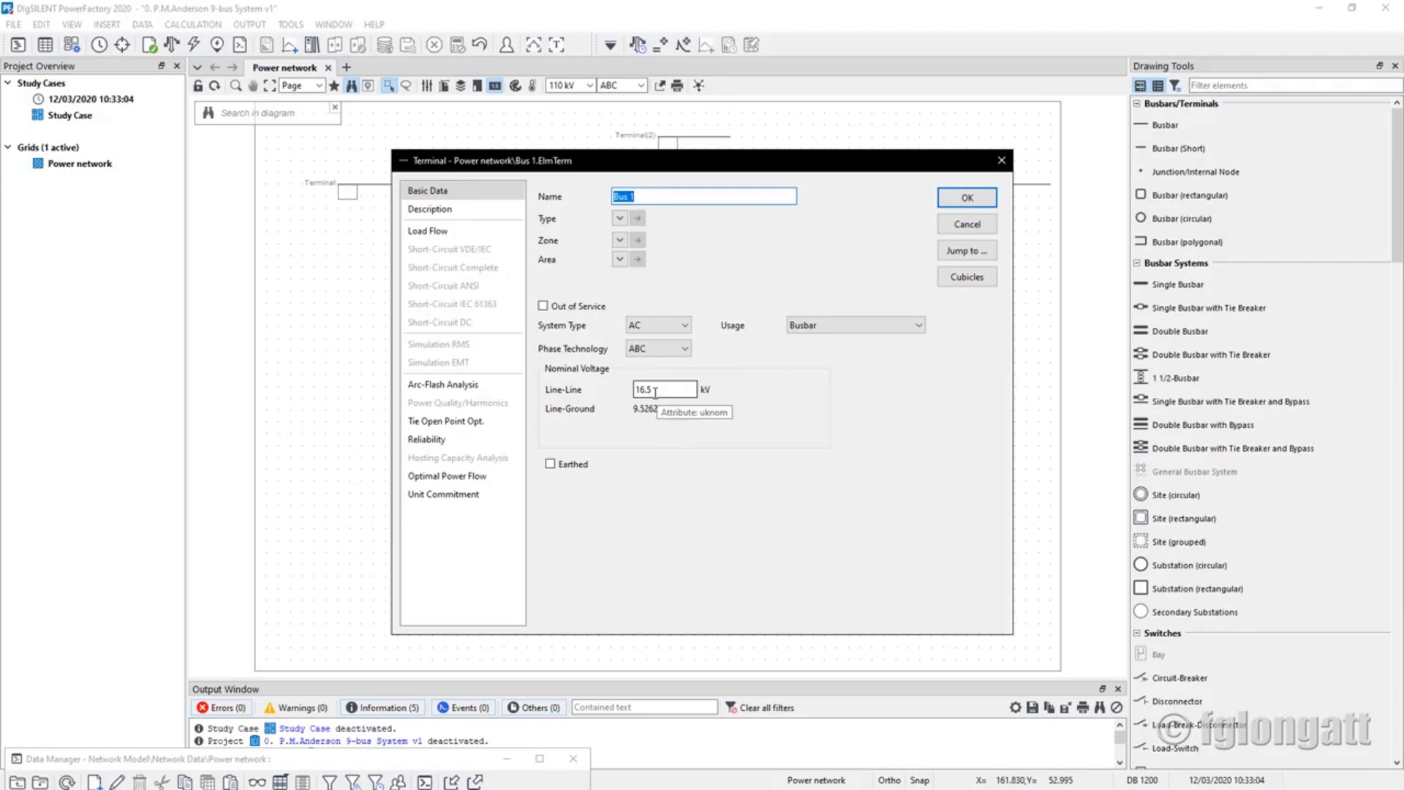
left_click(965, 199)
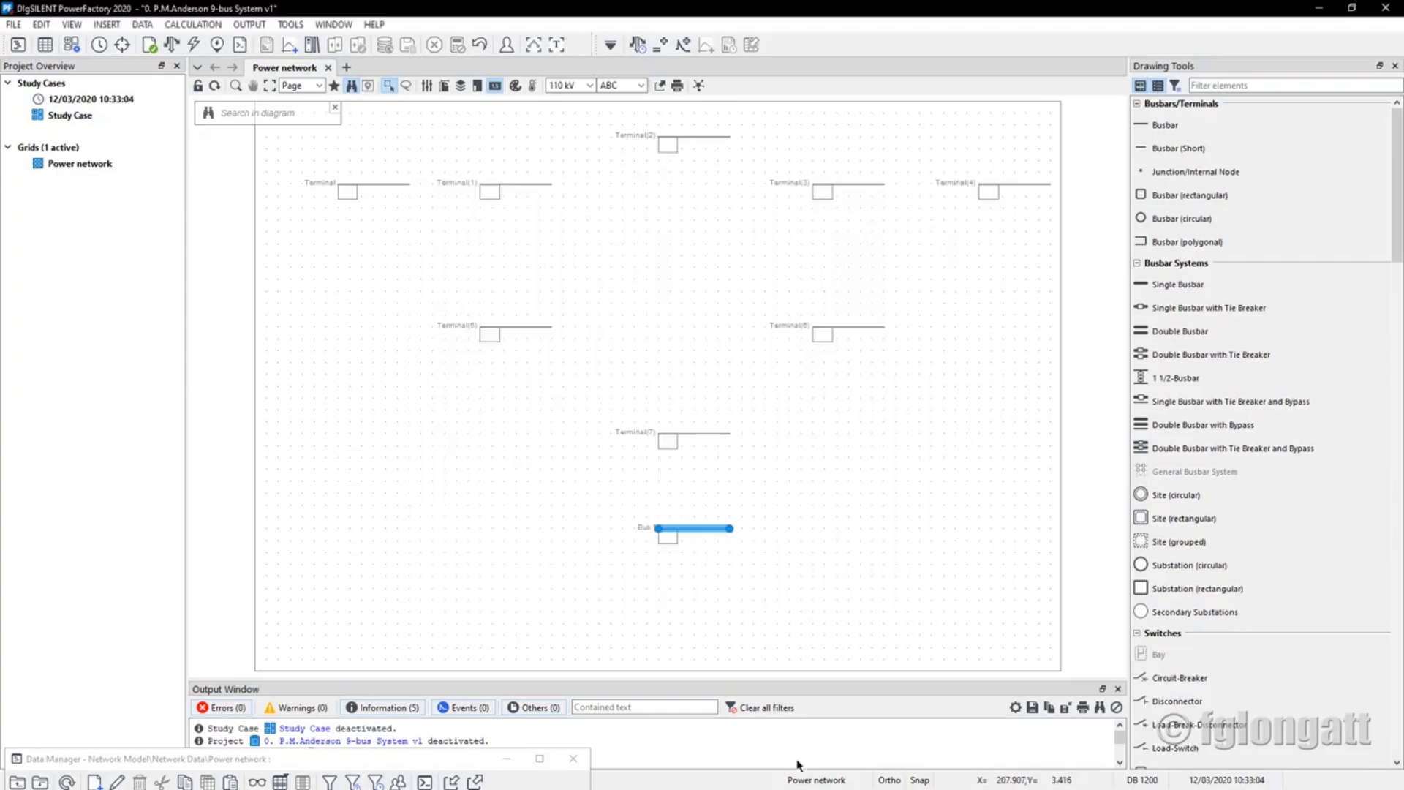
Consult the bus data table in IPEVO Visualizer, name the diagram's upper-left busbar Bus 2 and set its line-line nominal voltage to 18 kV
key("alt+Tab")
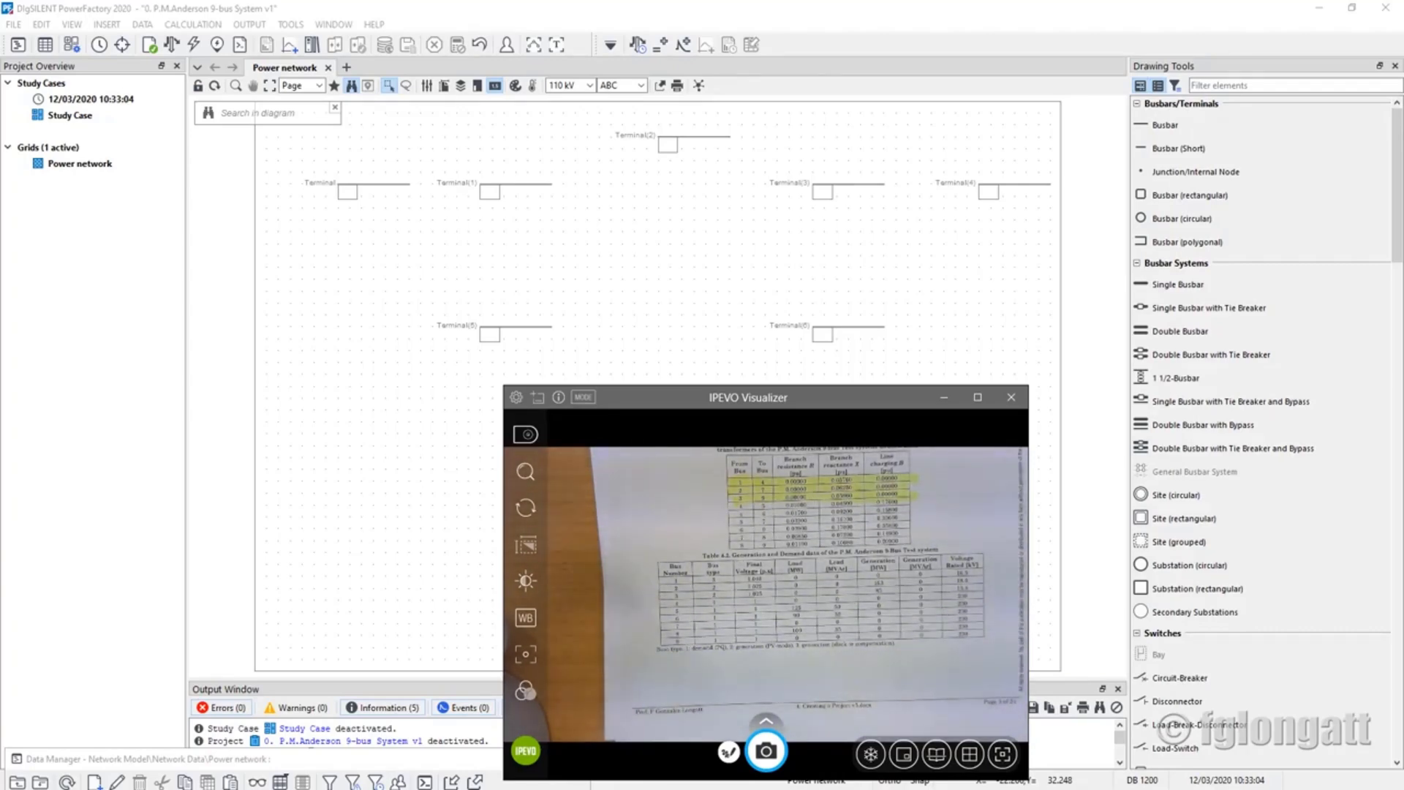
left_click(943, 397)
left_click(369, 184)
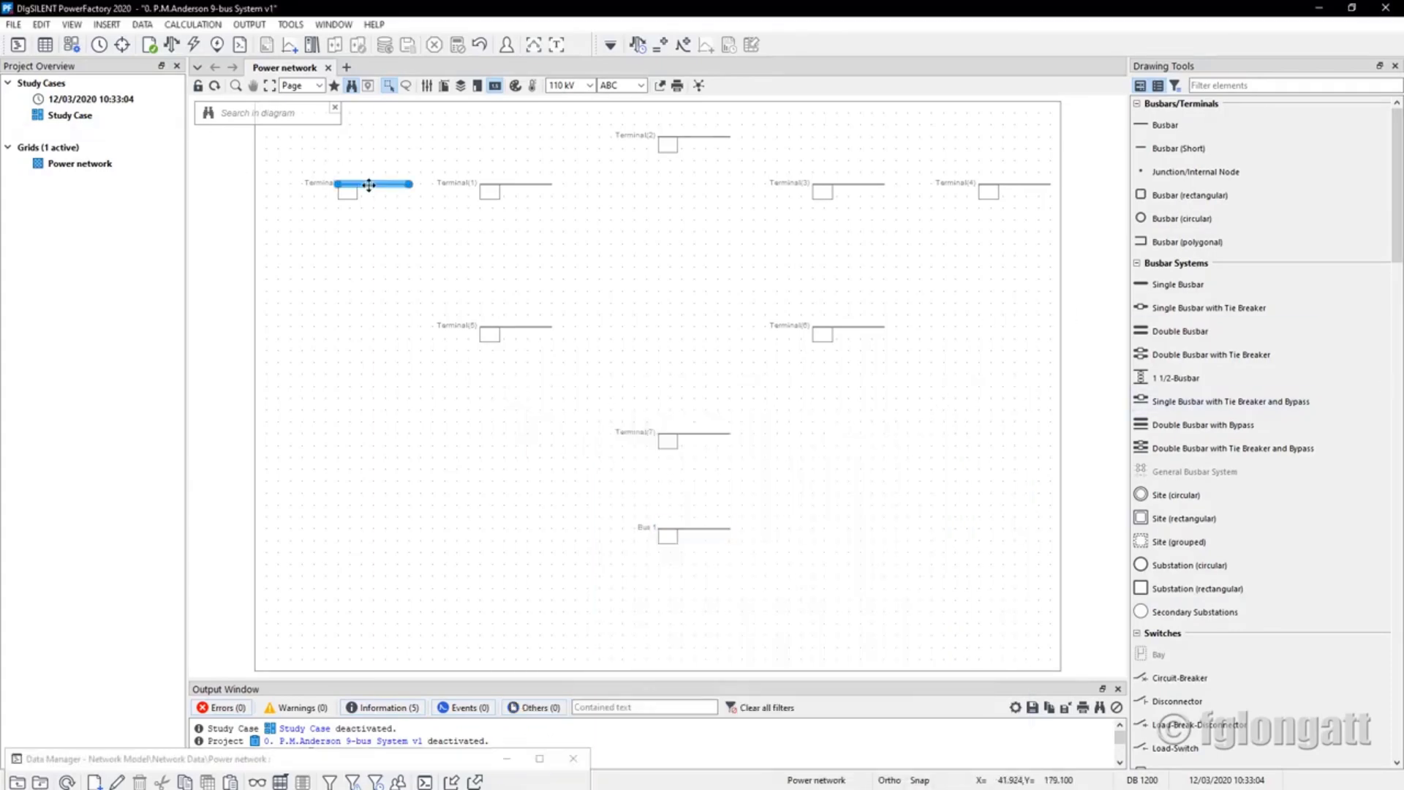
double_click(369, 184)
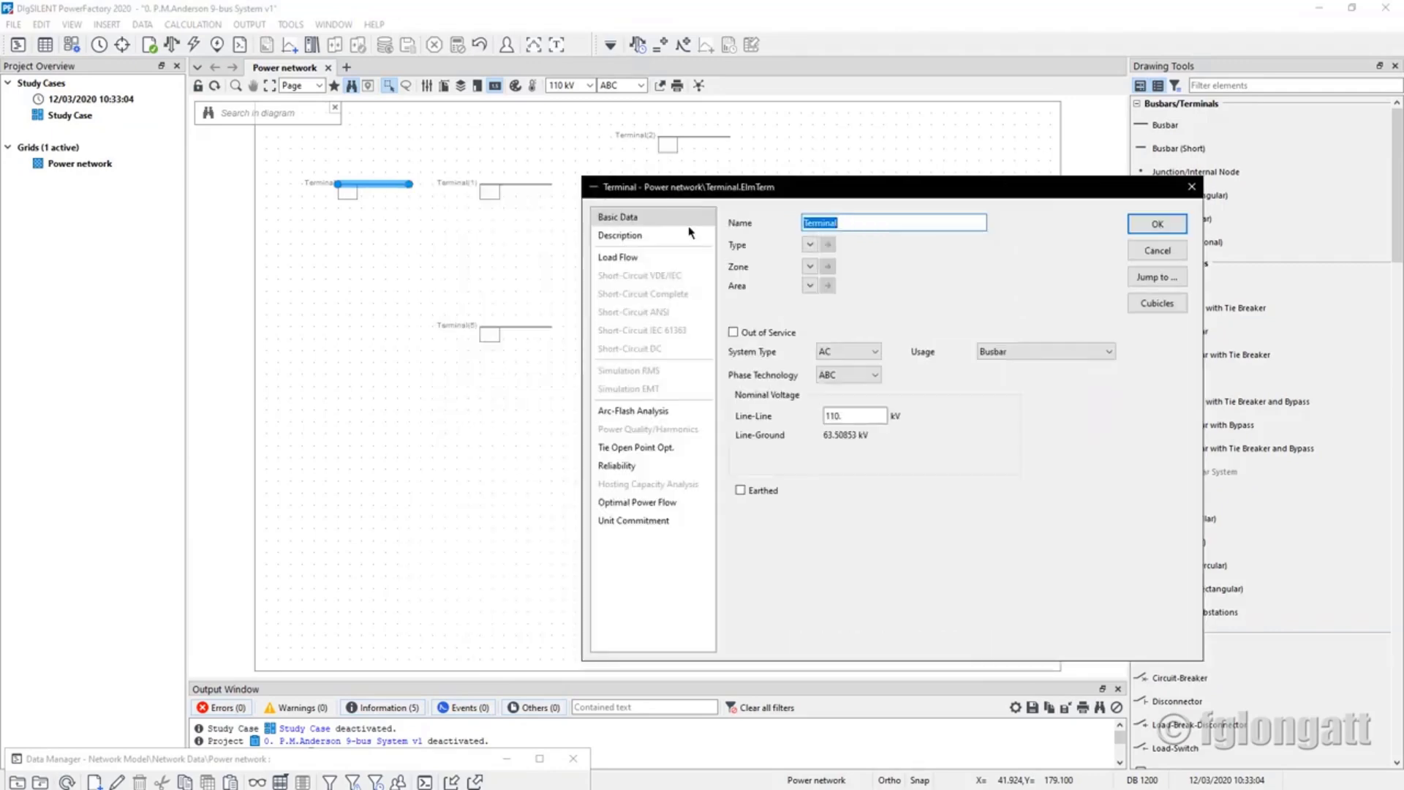
type("Bus 2")
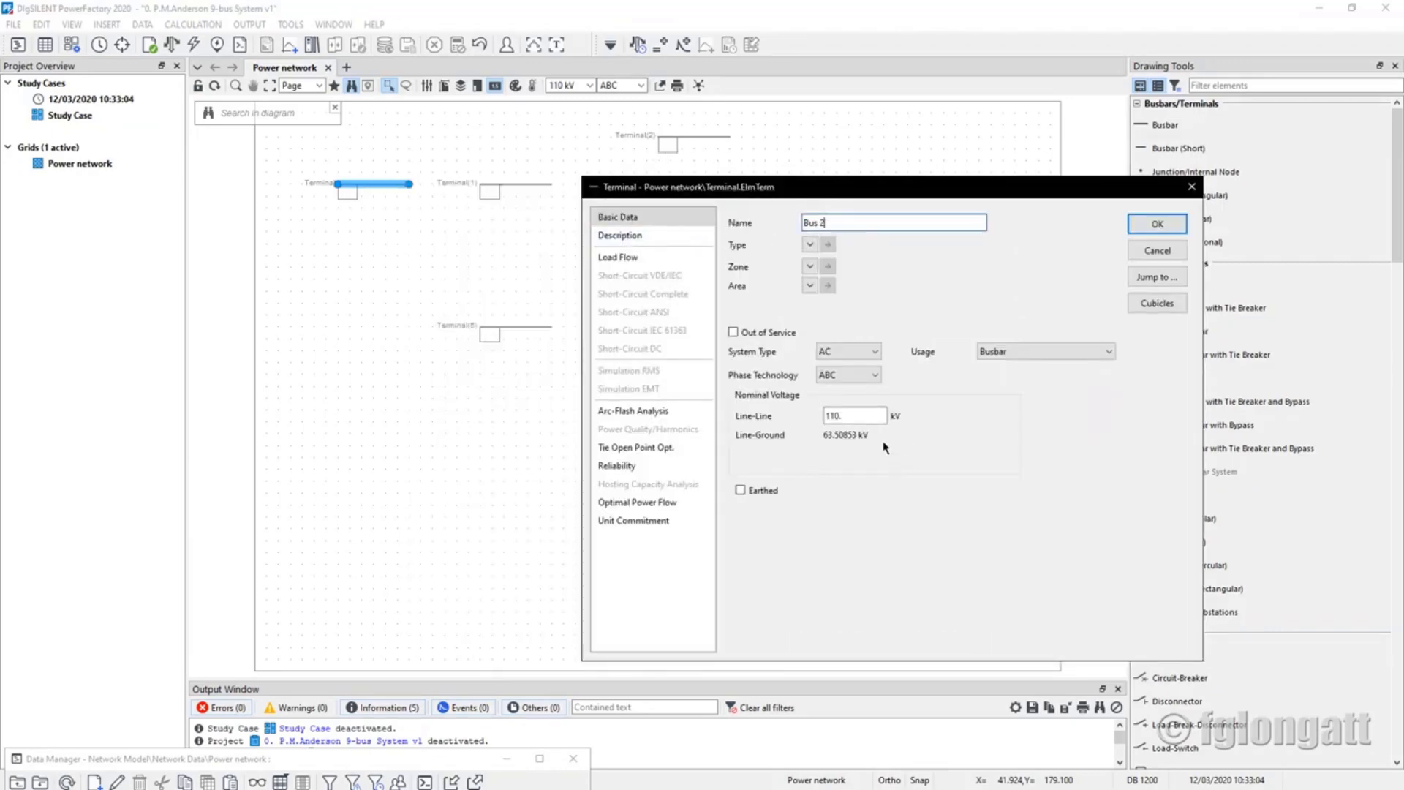
double_click(854, 415)
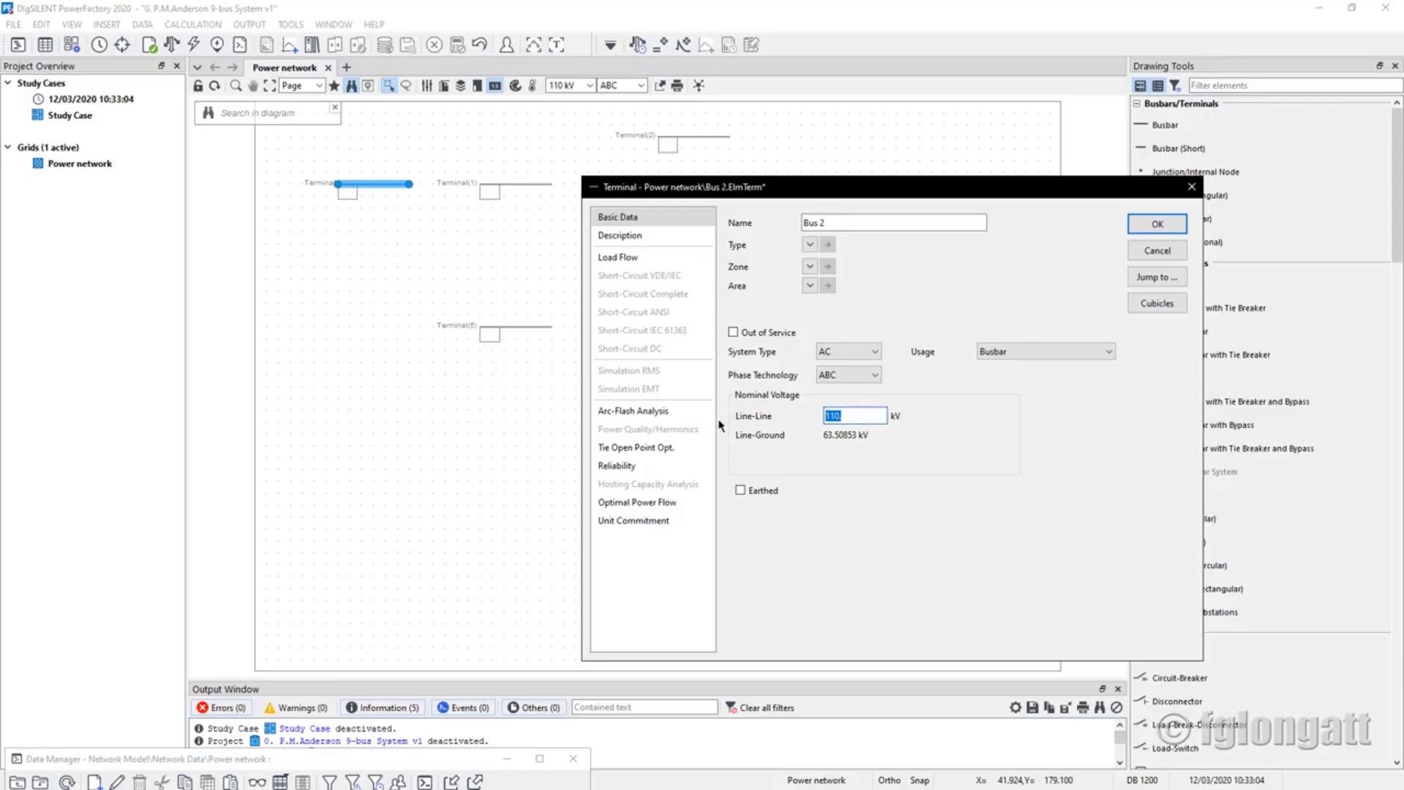
type("18")
left_click(1135, 225)
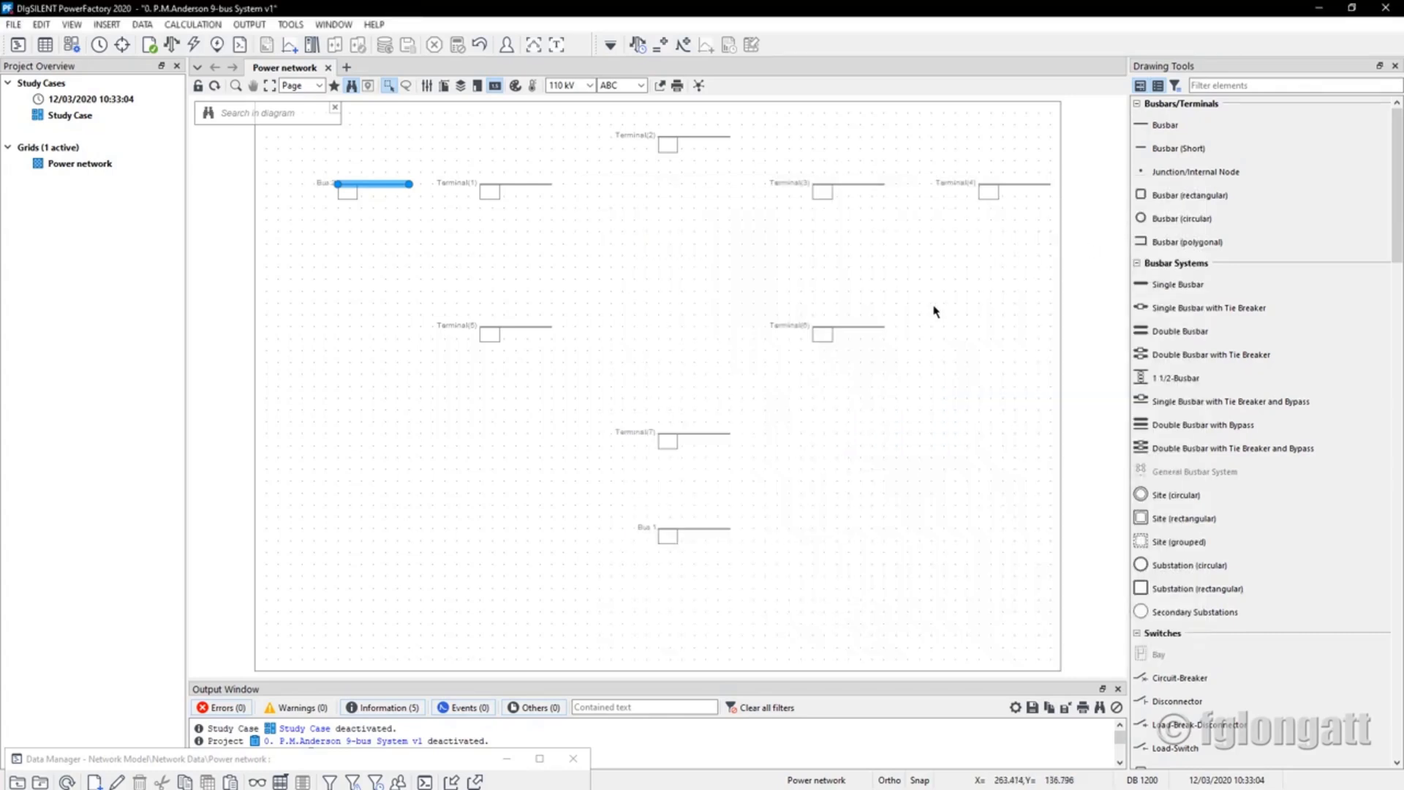
Name the diagram's upper-right busbar Bus 3 and set its line-line nominal voltage to 13.8 kV
left_click(1005, 186)
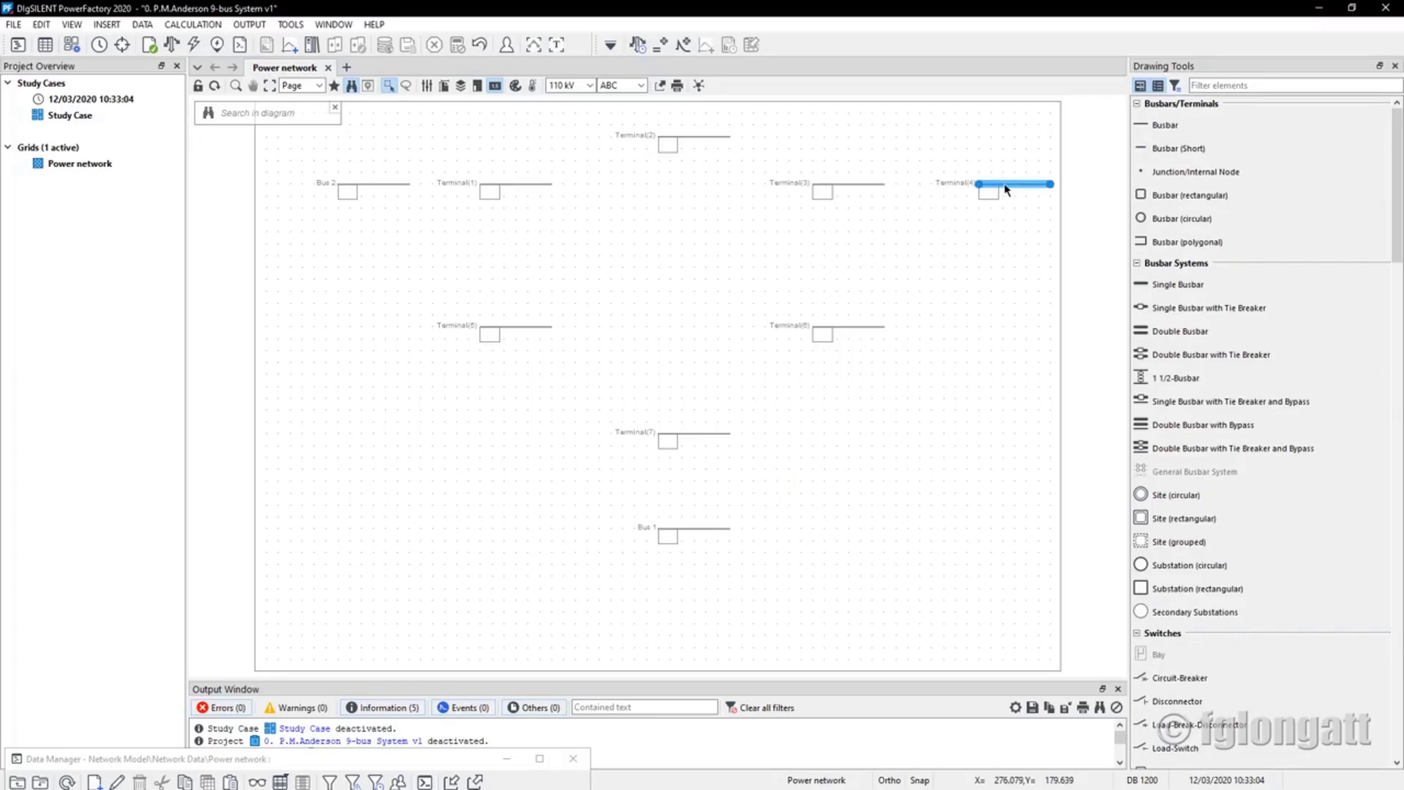
double_click(1006, 186)
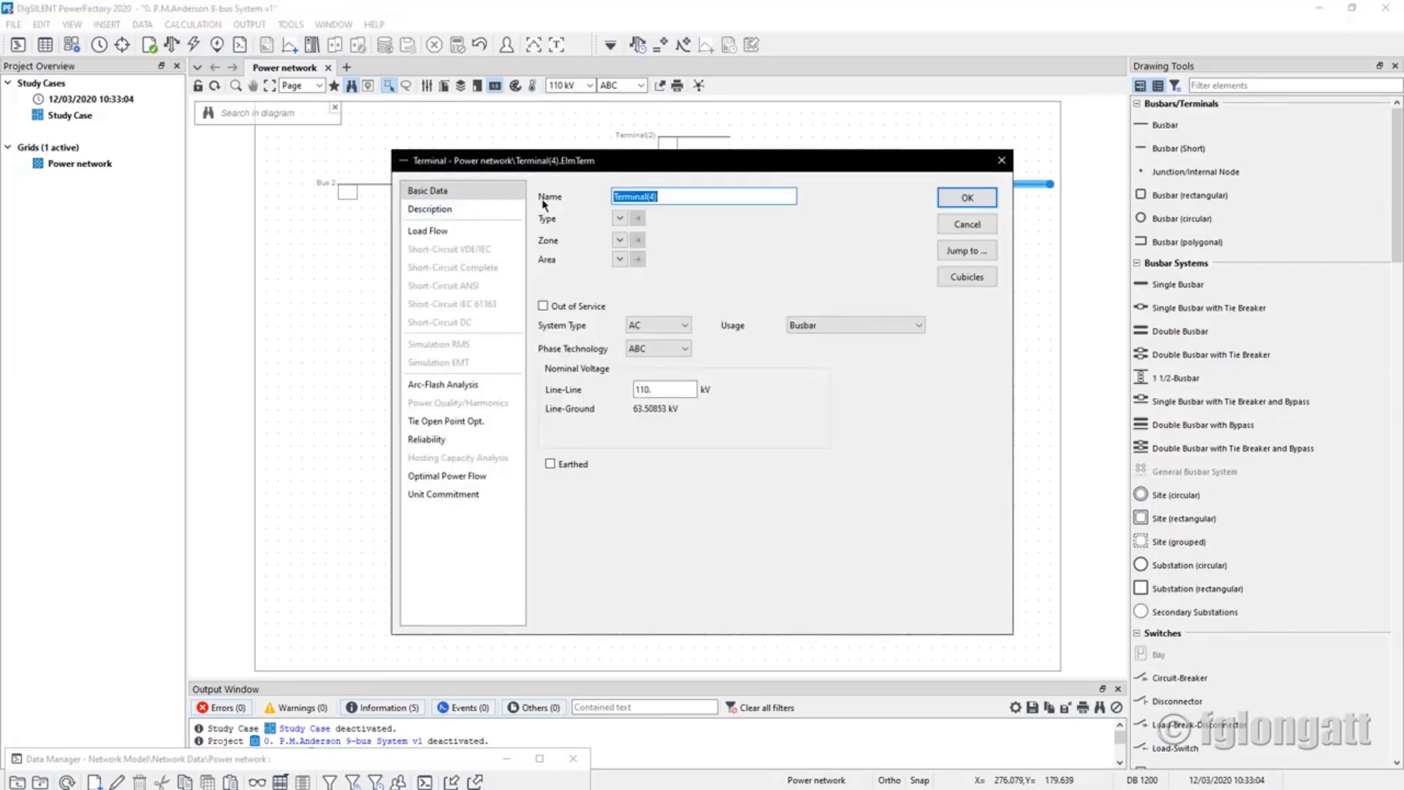
type("Bus 3")
double_click(666, 390)
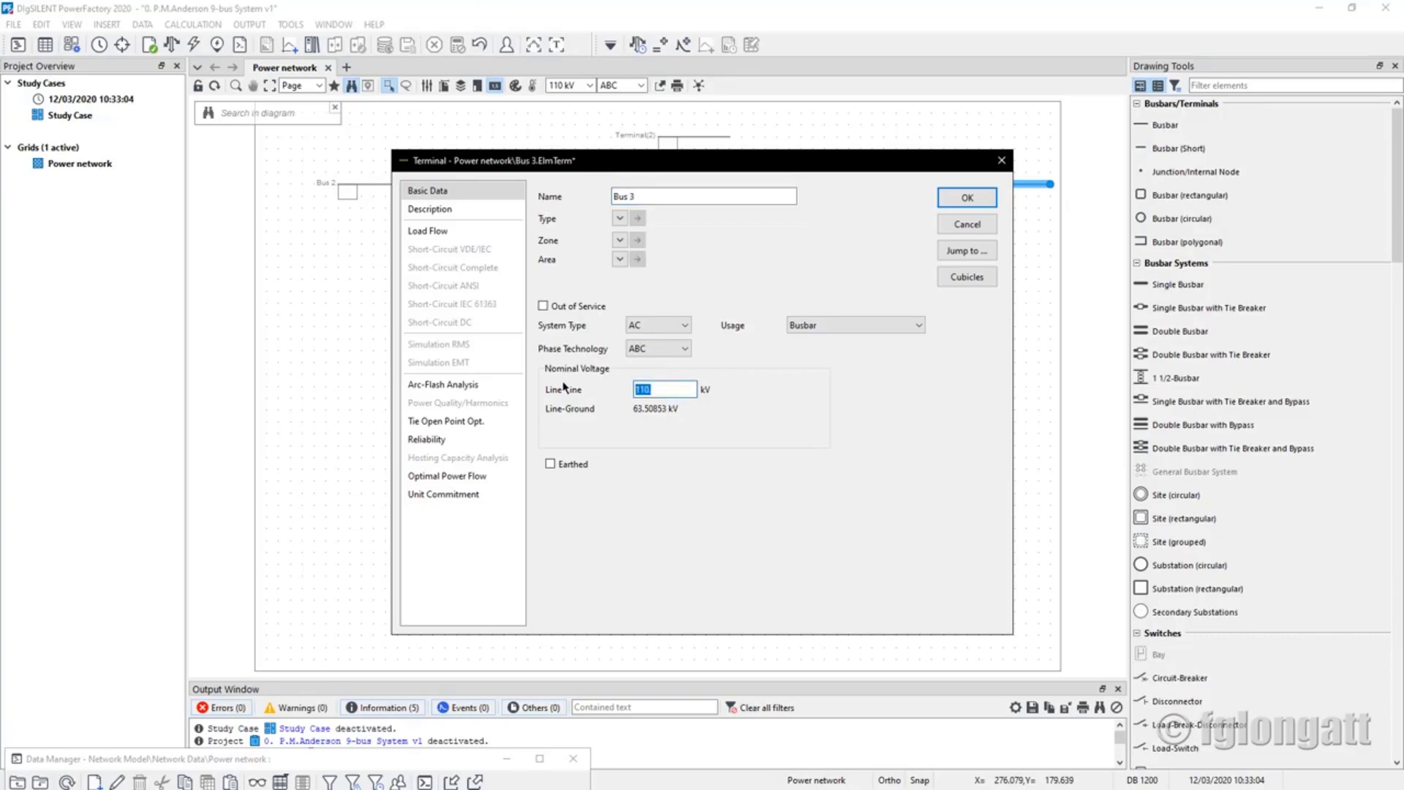
type("13.8")
left_click(957, 197)
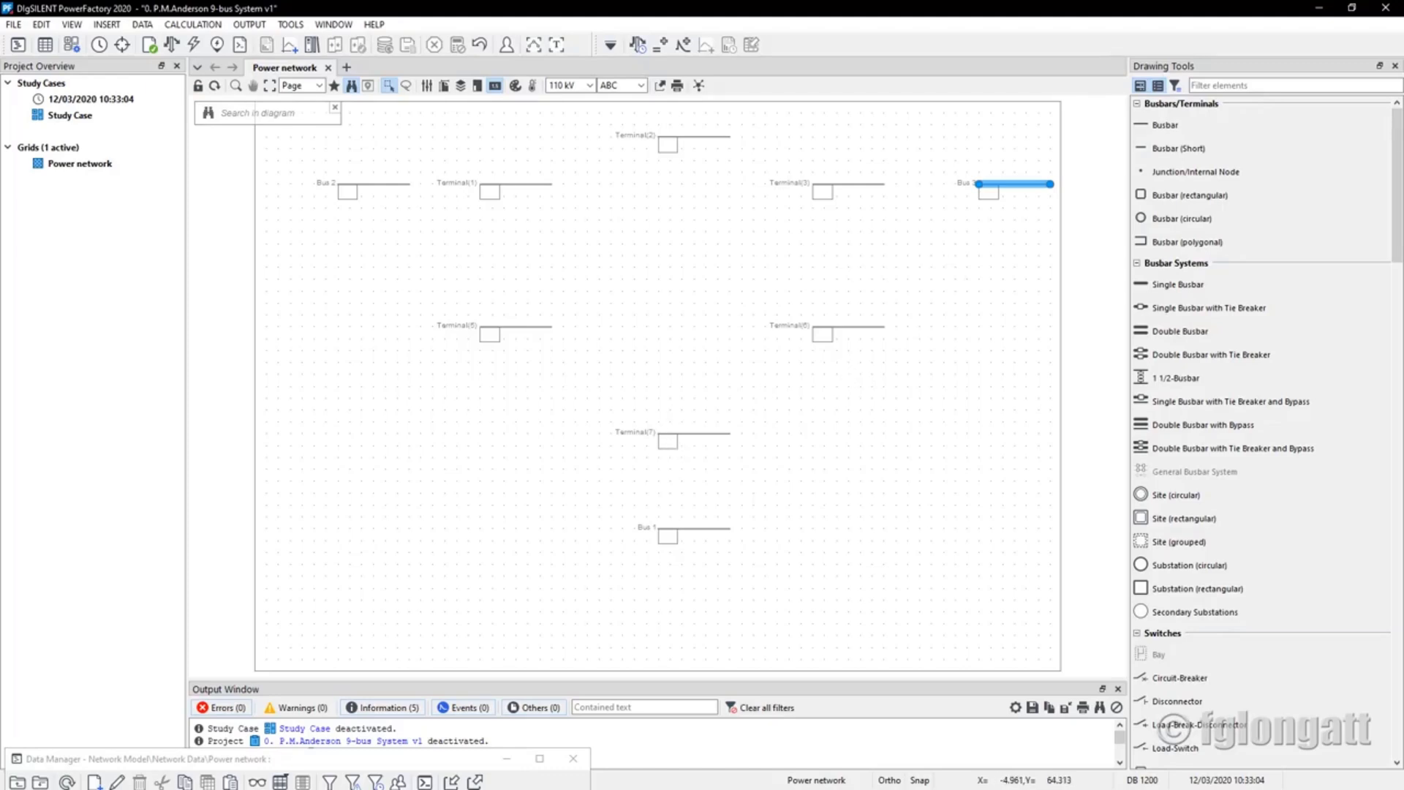
Consult the bus data table in IPEVO Visualizer, name the busbar directly above Bus 1 Bus 4 and set its line-line nominal voltage to 230 kV
key("alt+Tab")
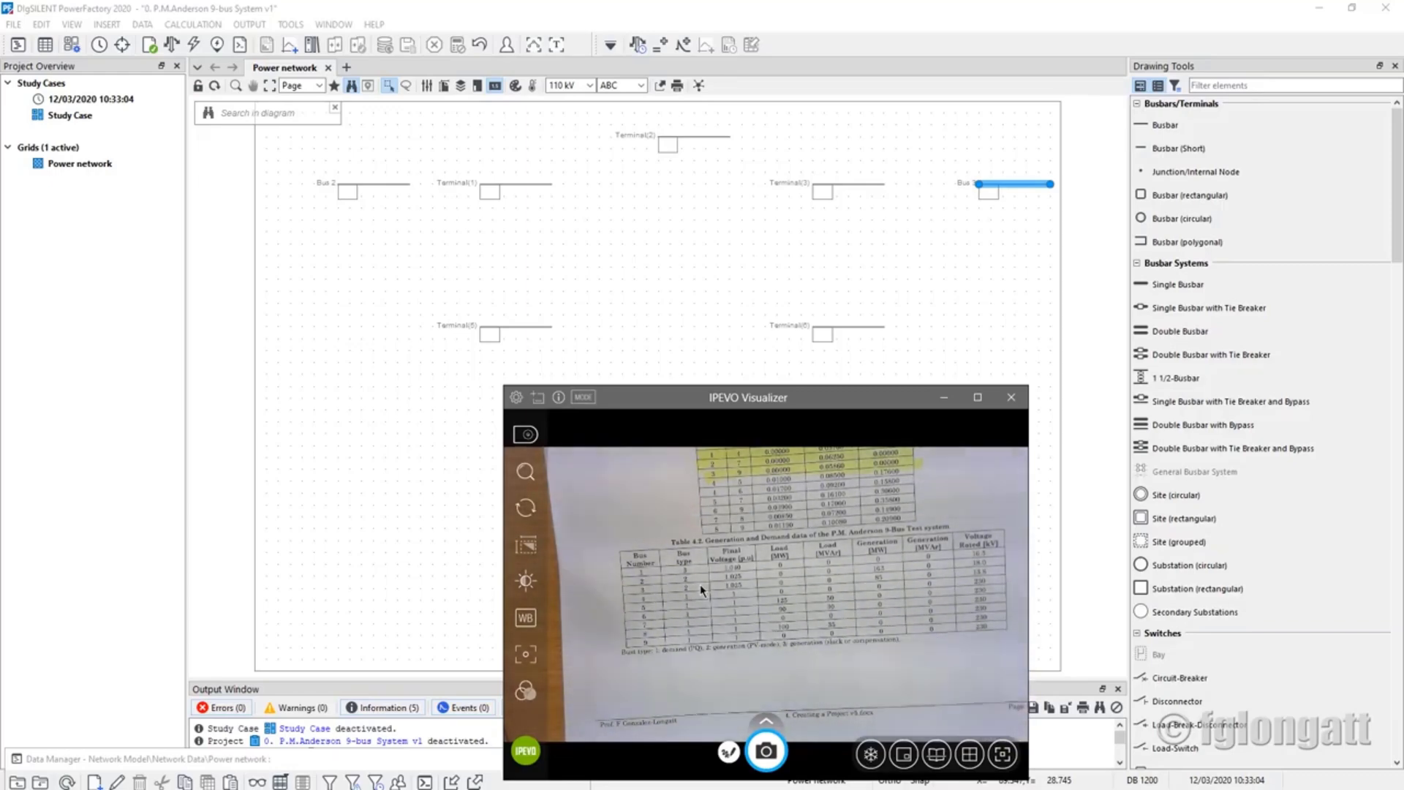
left_click(944, 398)
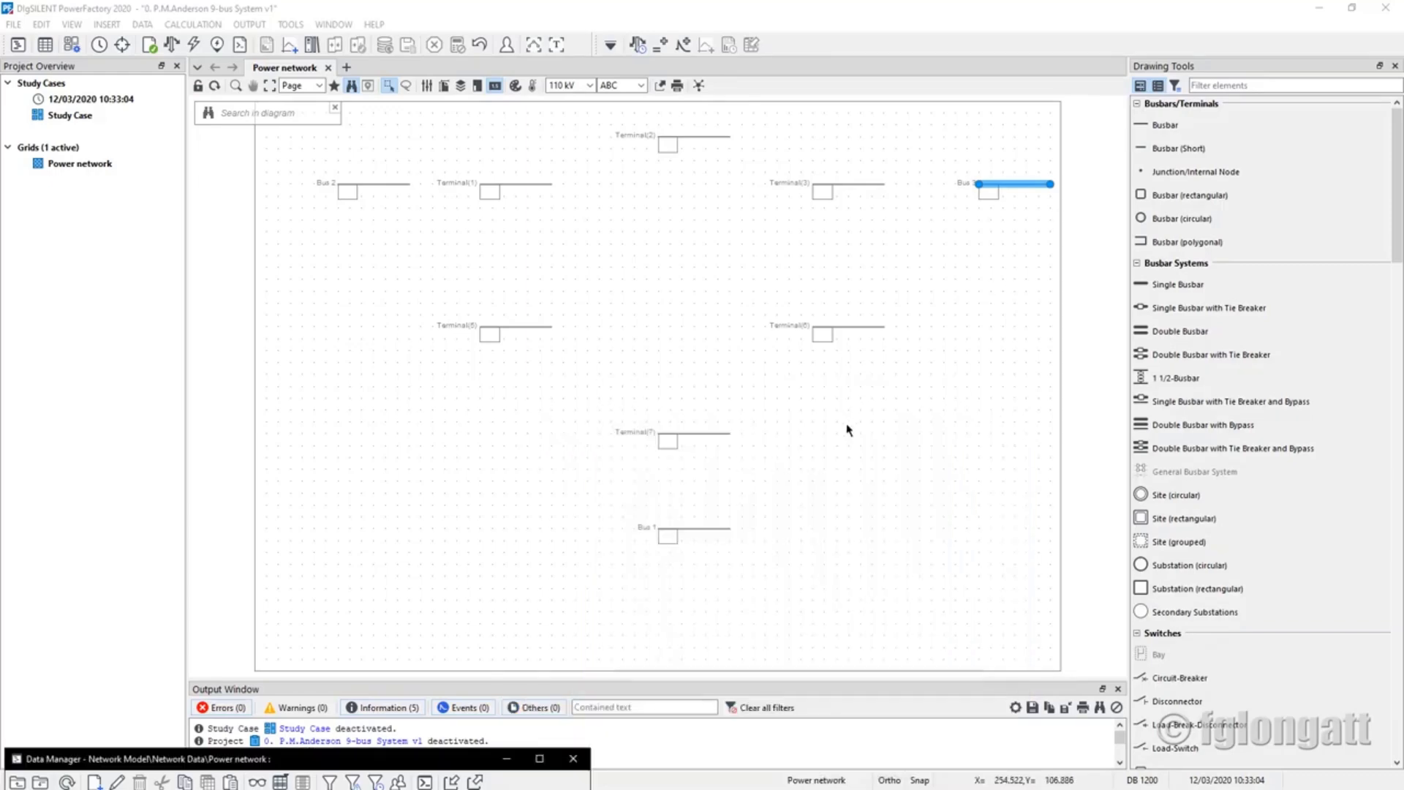
double_click(721, 439)
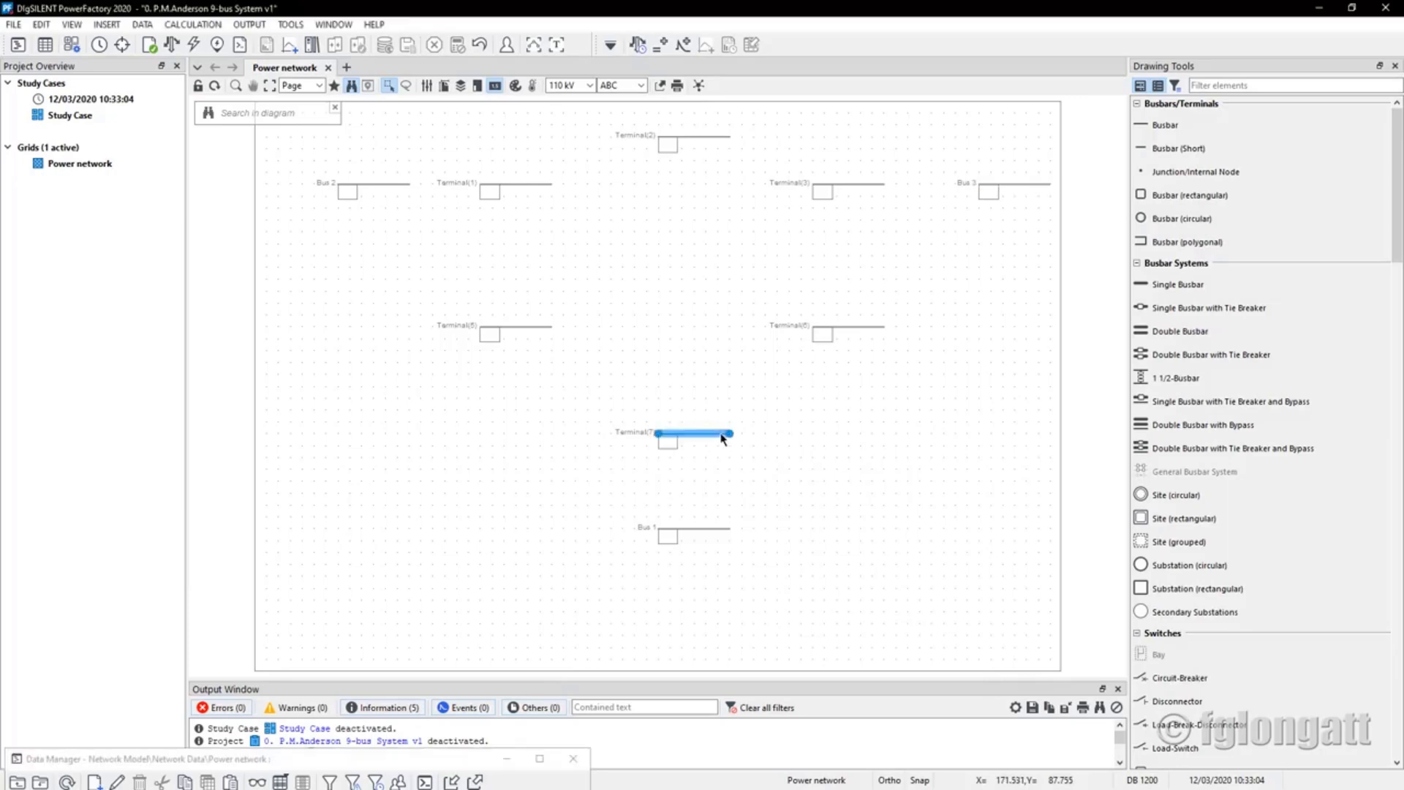
type("Bus 4")
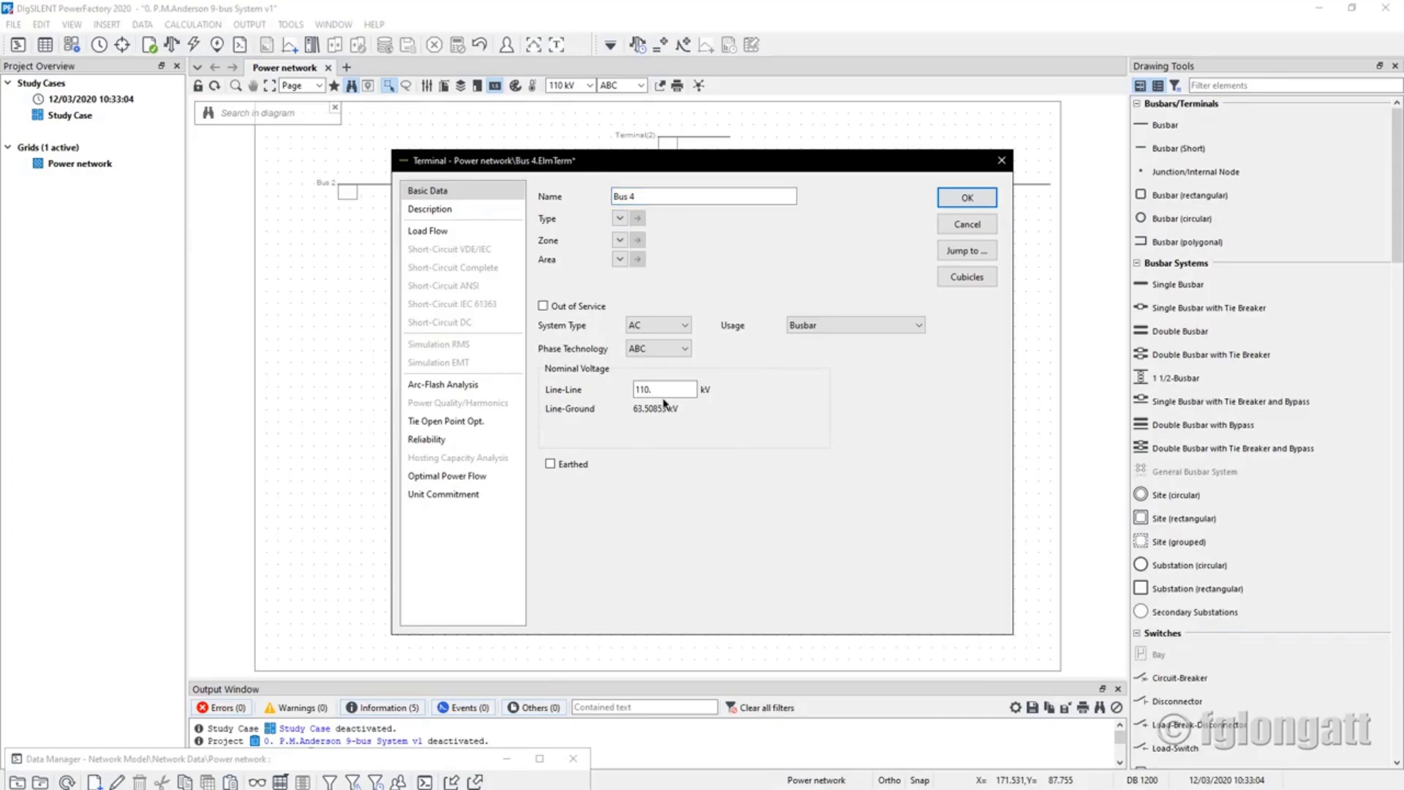
left_click_drag(663, 392, 534, 391)
type("230")
key("Return")
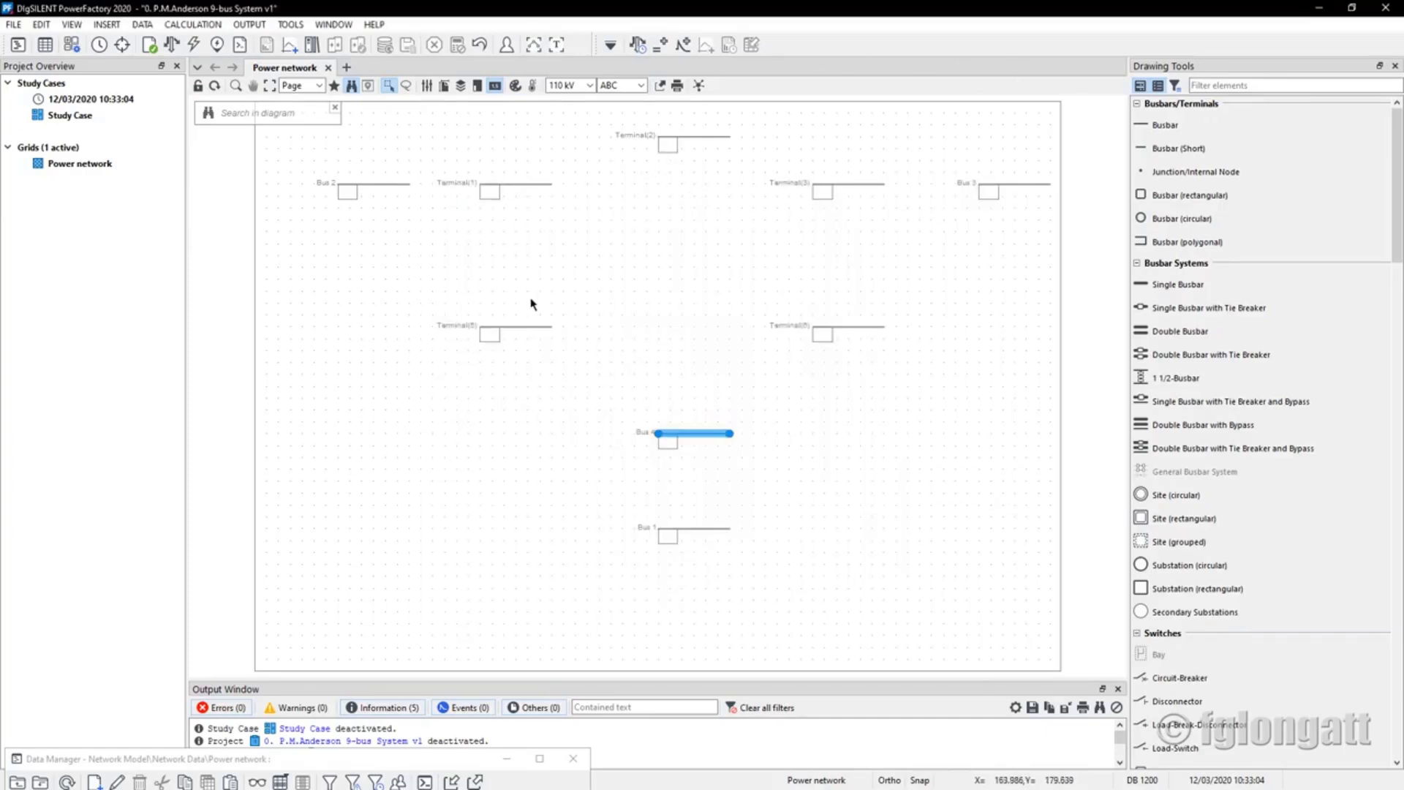
Name the left busbar in the diagram's middle row Bus 5 and set its line-line nominal voltage to 230 kV
double_click(521, 327)
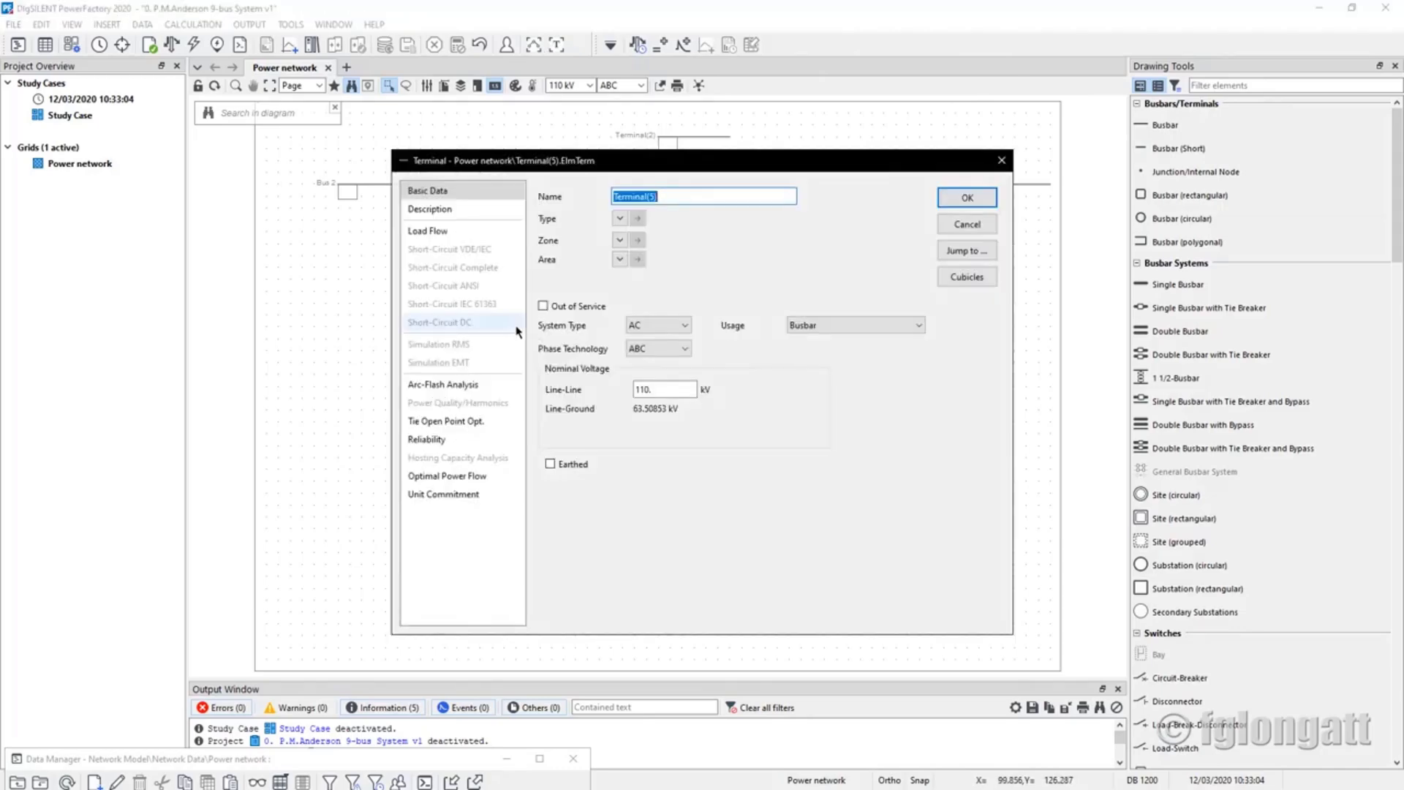
type("Bus 5")
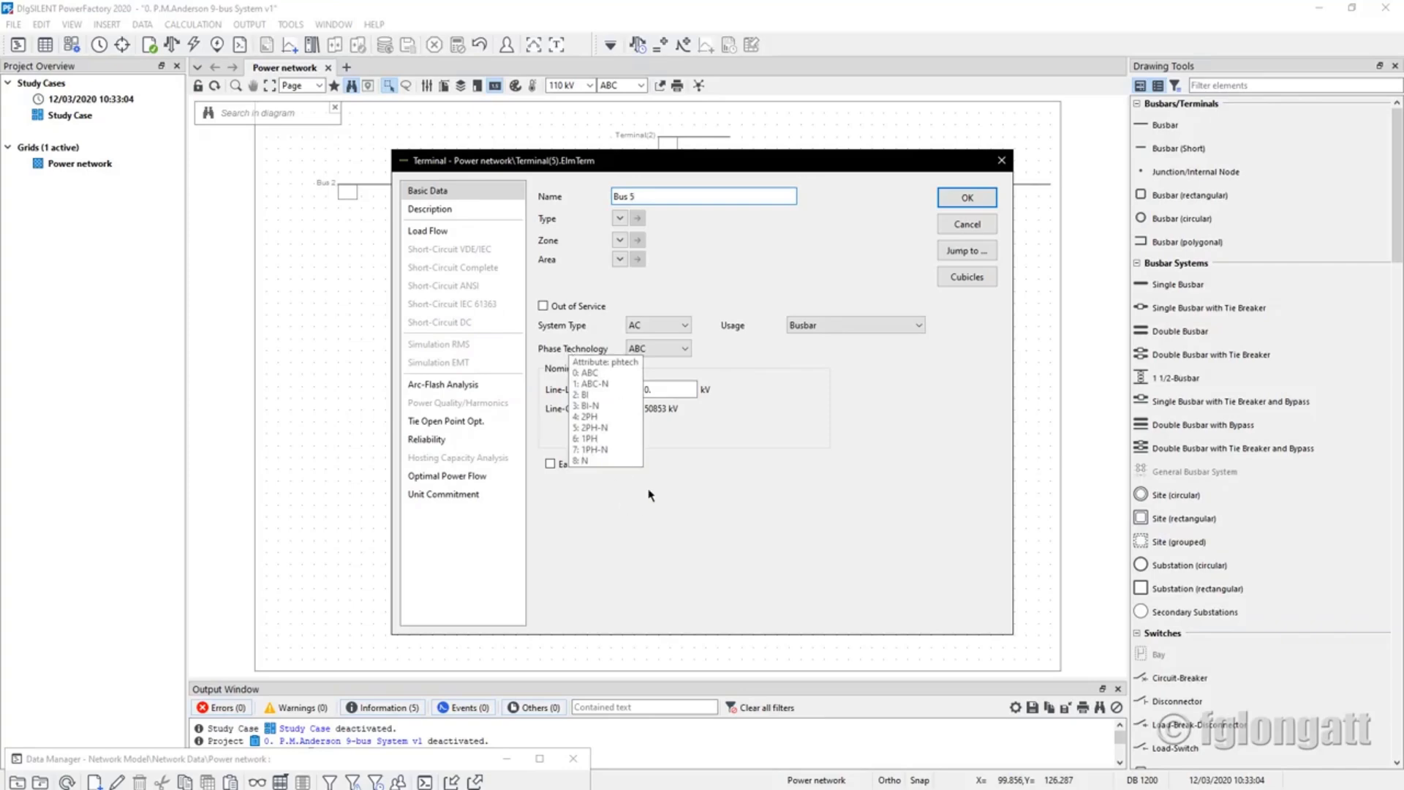
left_click_drag(678, 390, 599, 388)
type("230")
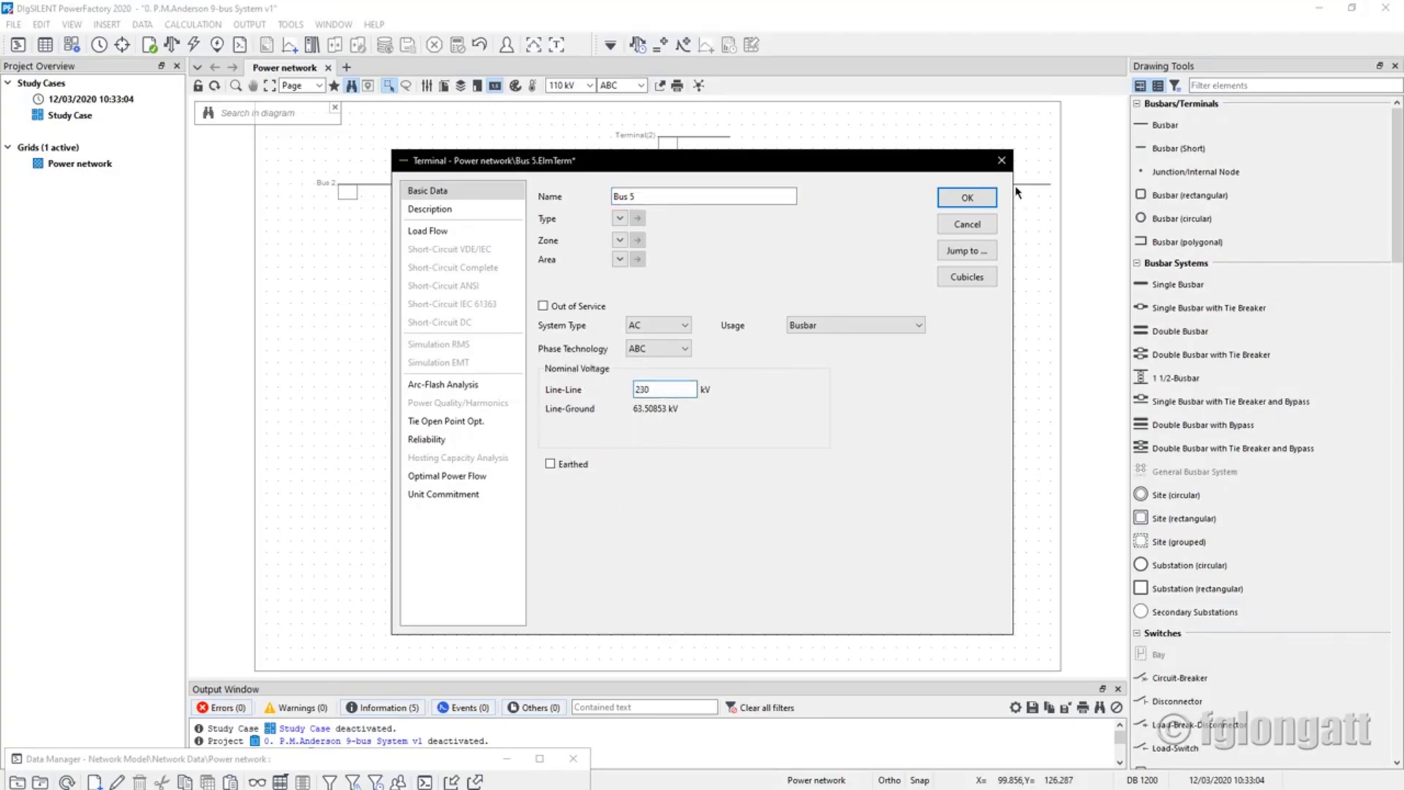
left_click(946, 198)
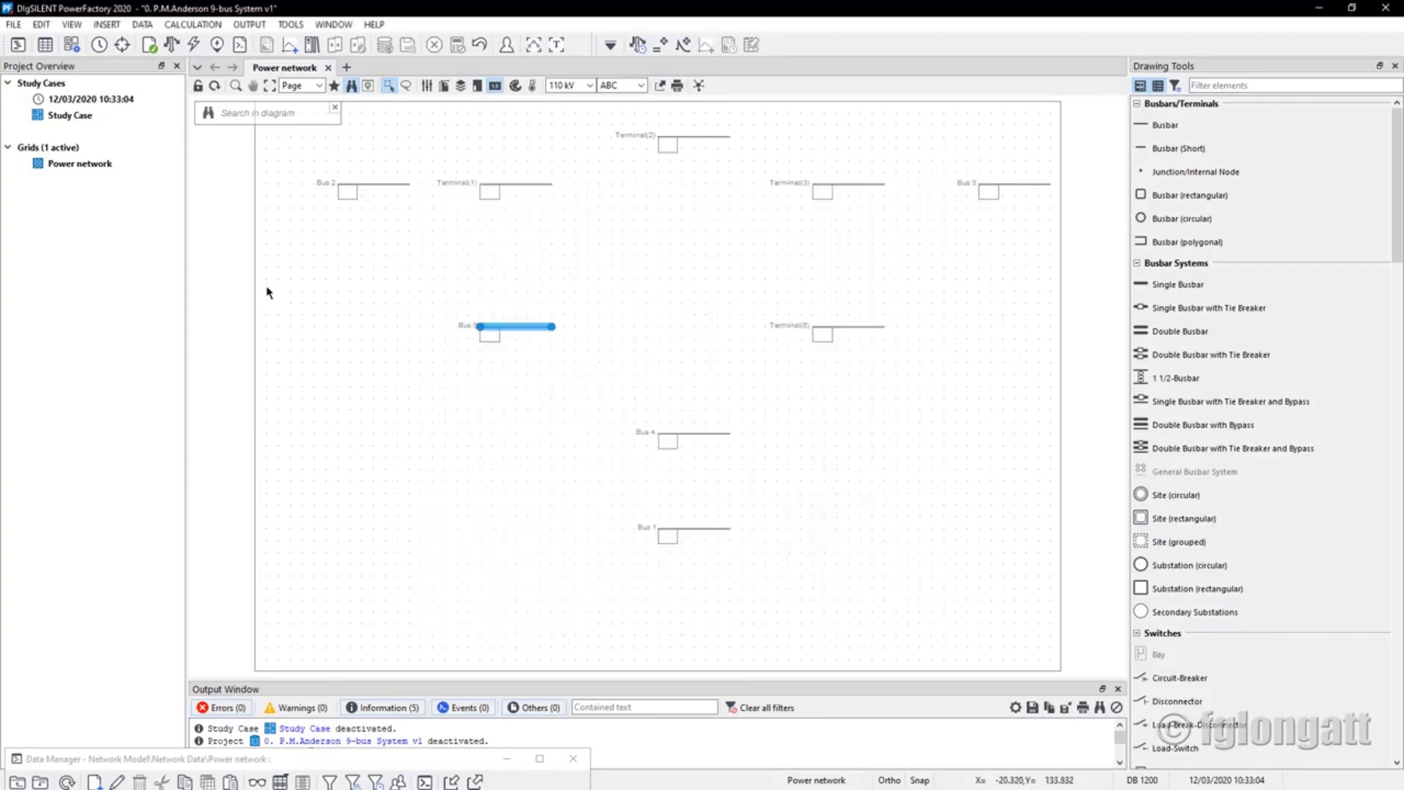
Name the busbar level with Bus 5 on the diagram's right side Bus 6 and set its line-line nominal voltage to 230 kV
double_click(843, 326)
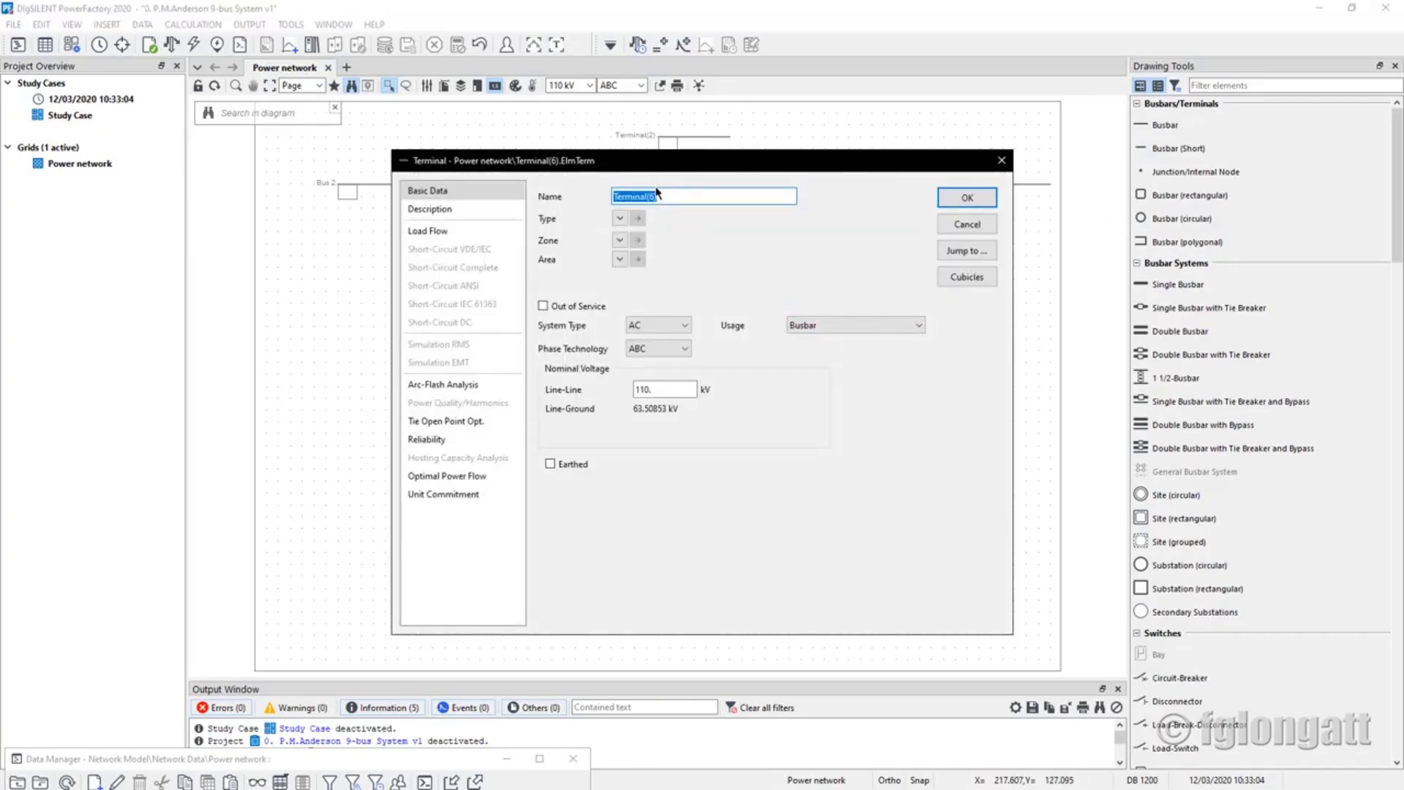
type("Bus 6")
double_click(664, 389)
type("230")
key("Return")
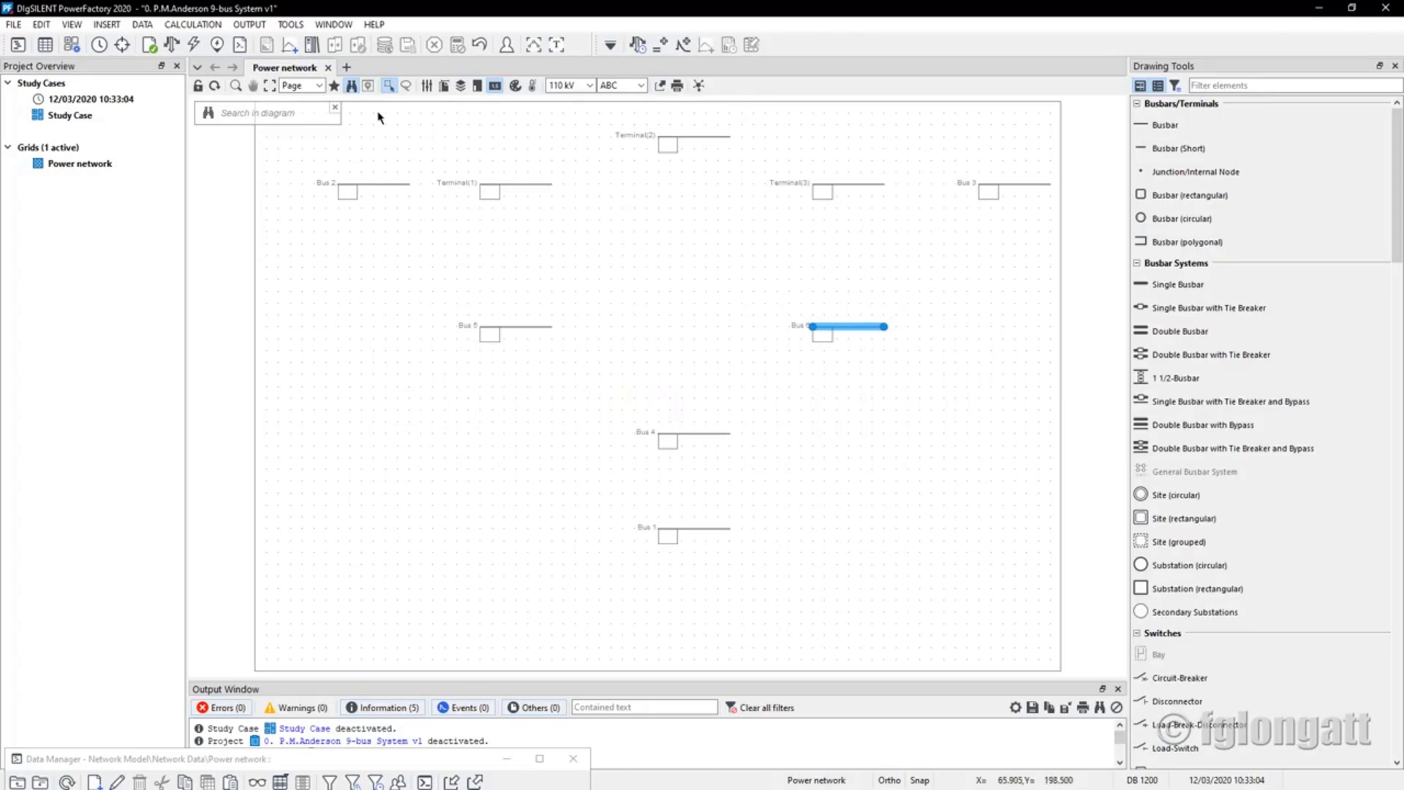
Name the busbar beside Bus 2 Bus 7 and set its line-line nominal voltage to 230 kV
double_click(516, 184)
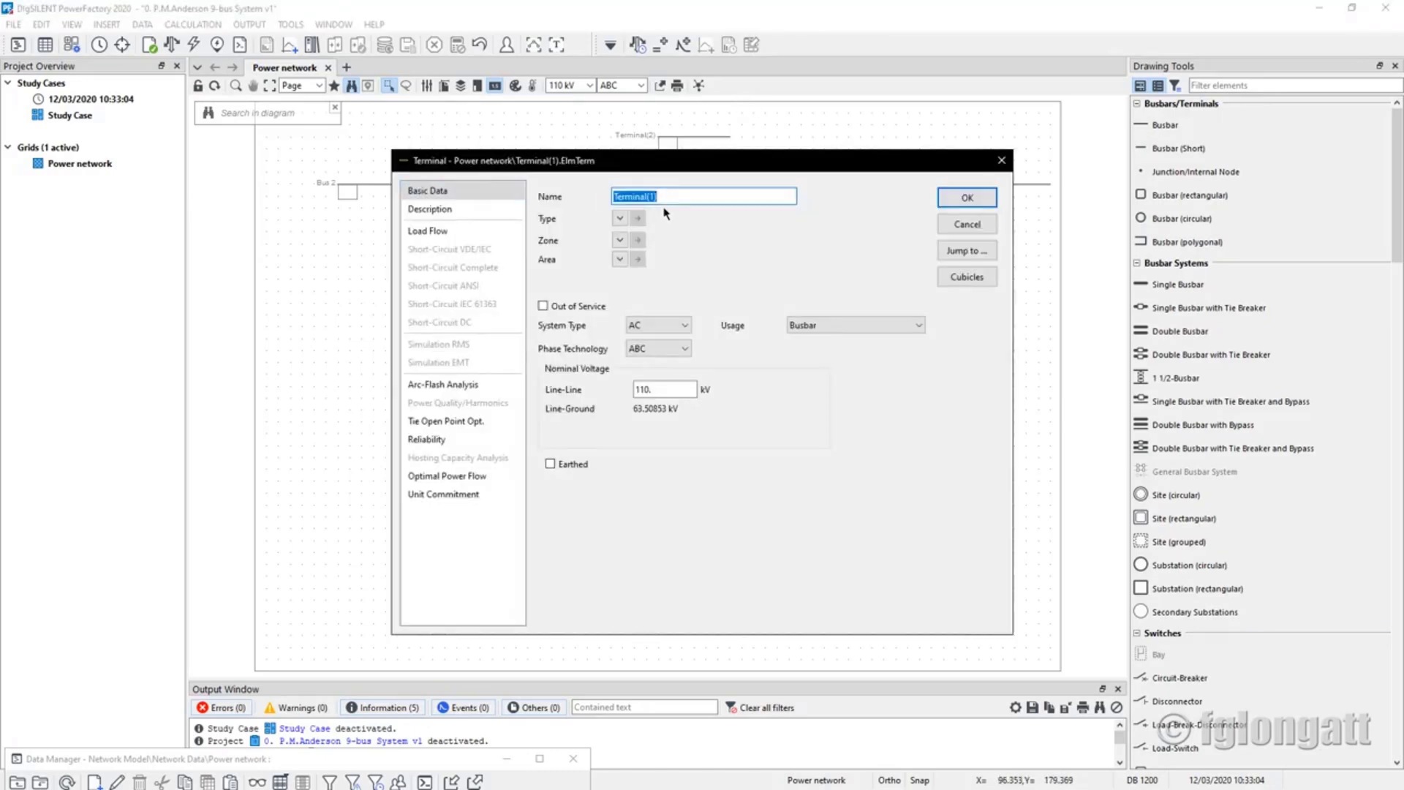
type("Bus 7")
double_click(653, 389)
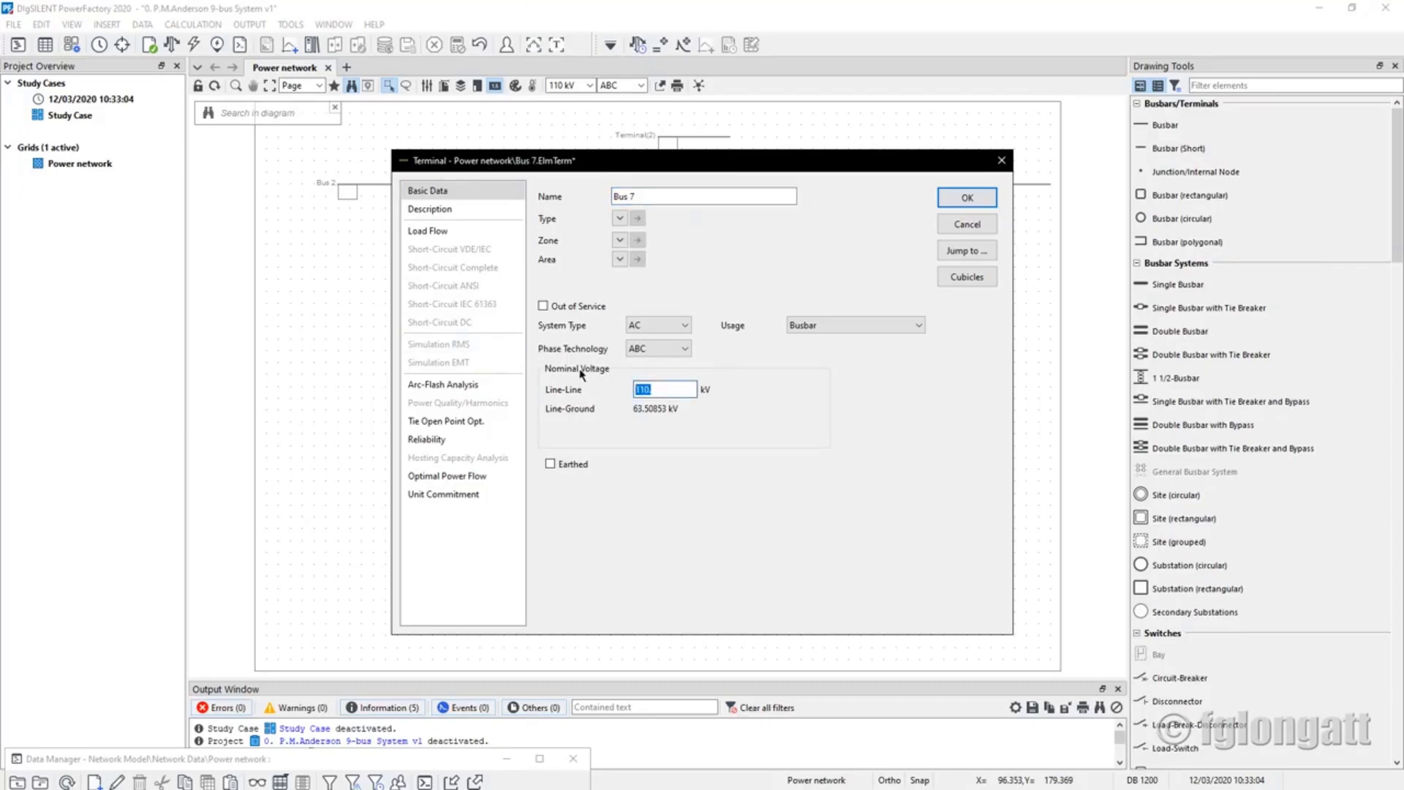
type("230")
key("Return")
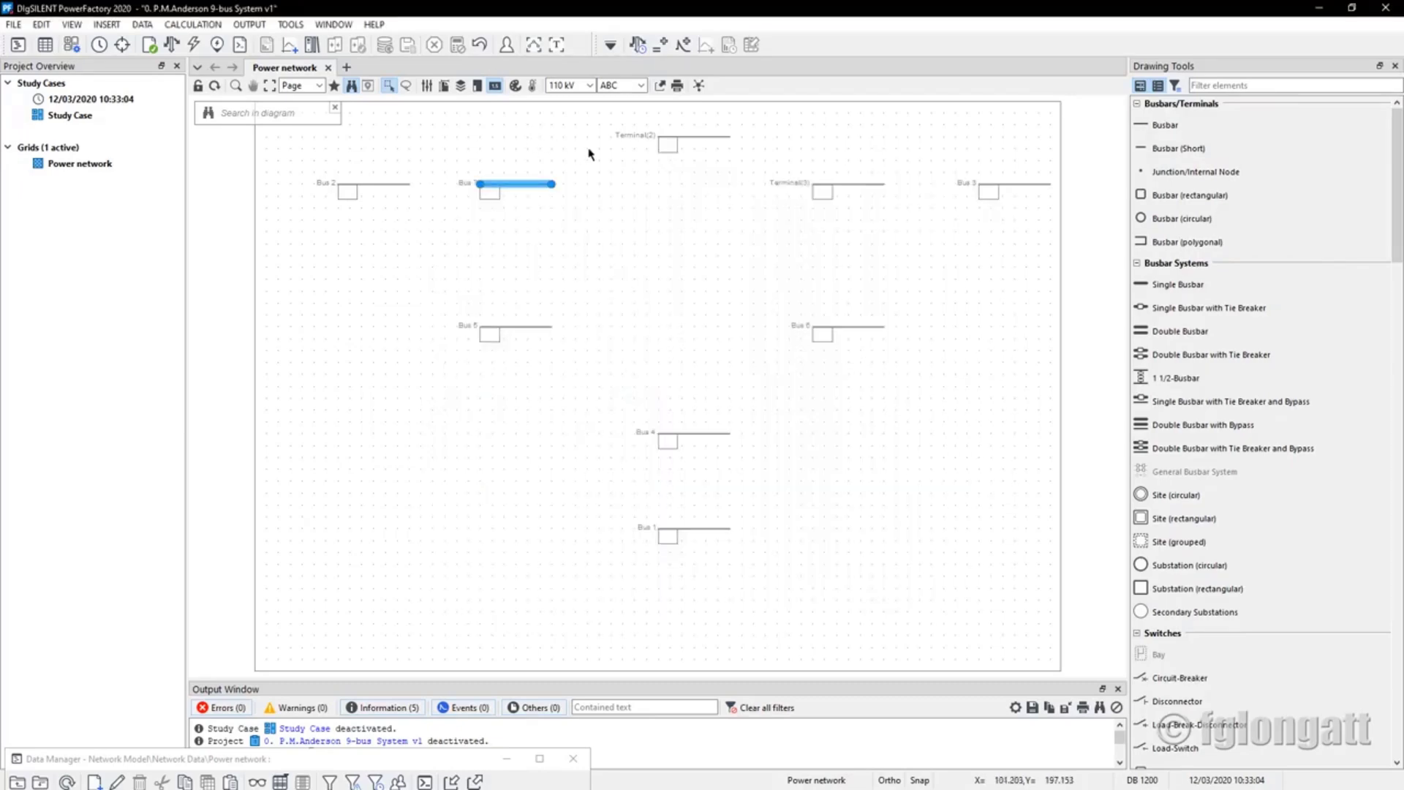
Name the topmost busbar of the diagram Bus 8 and set its line-line nominal voltage to 230 kV
double_click(660, 138)
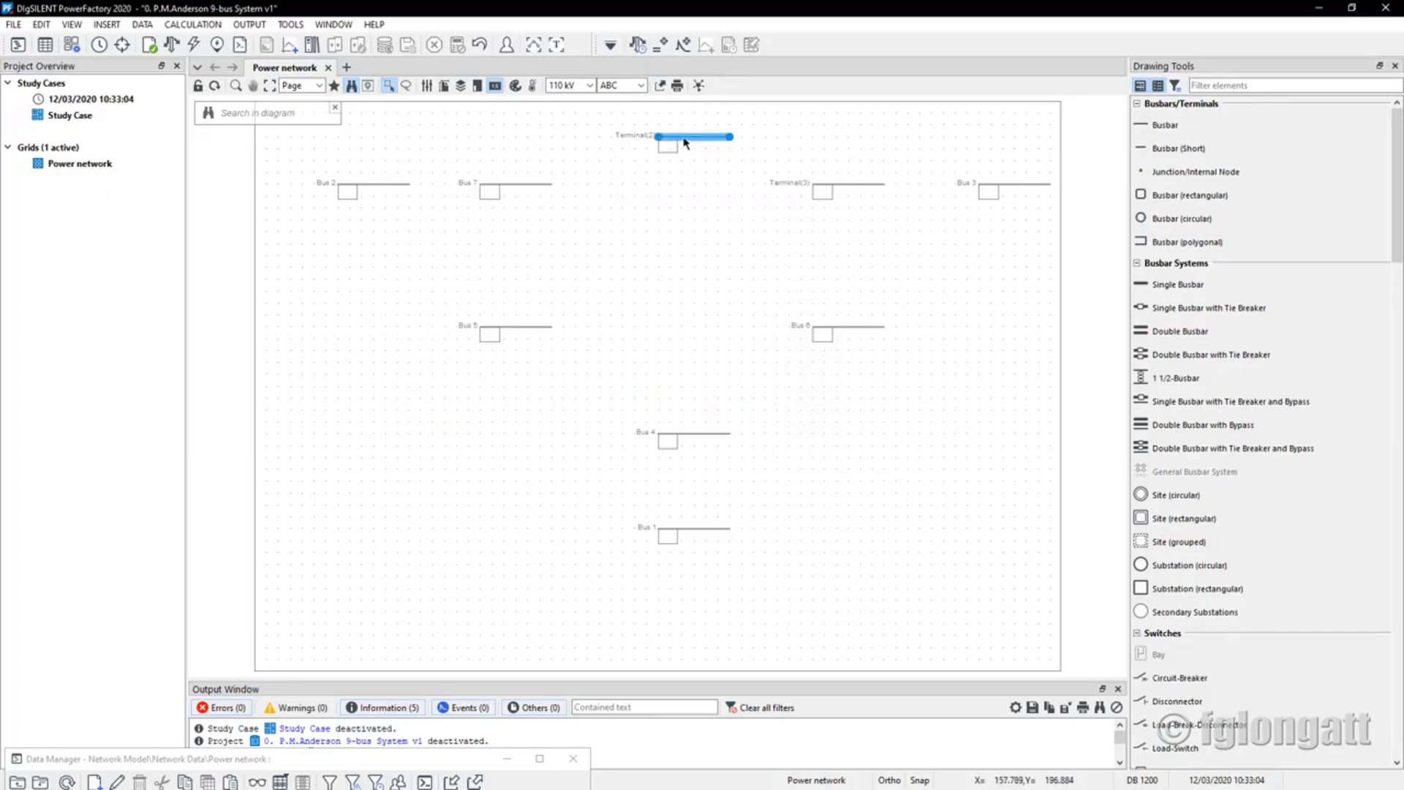
type("Bus 8")
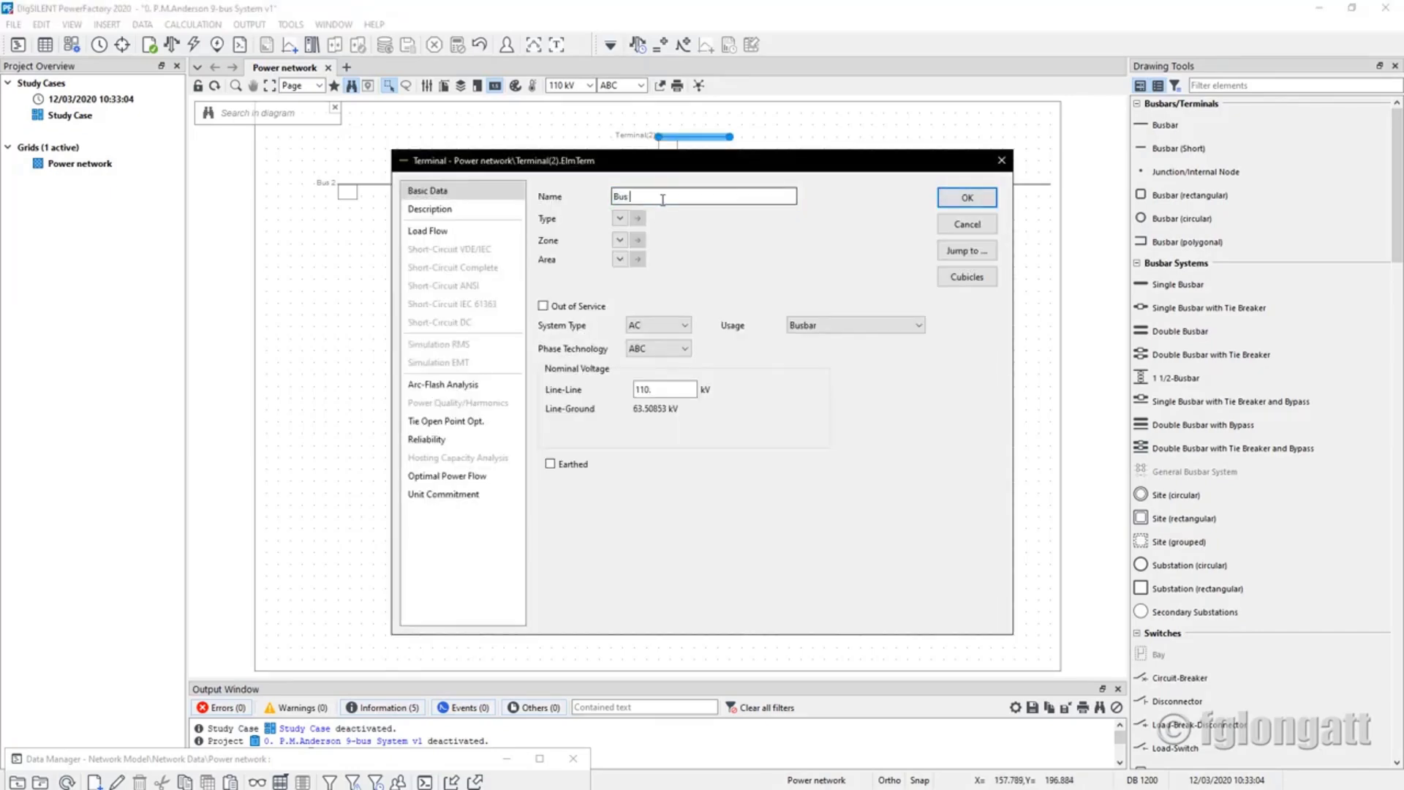
double_click(667, 389)
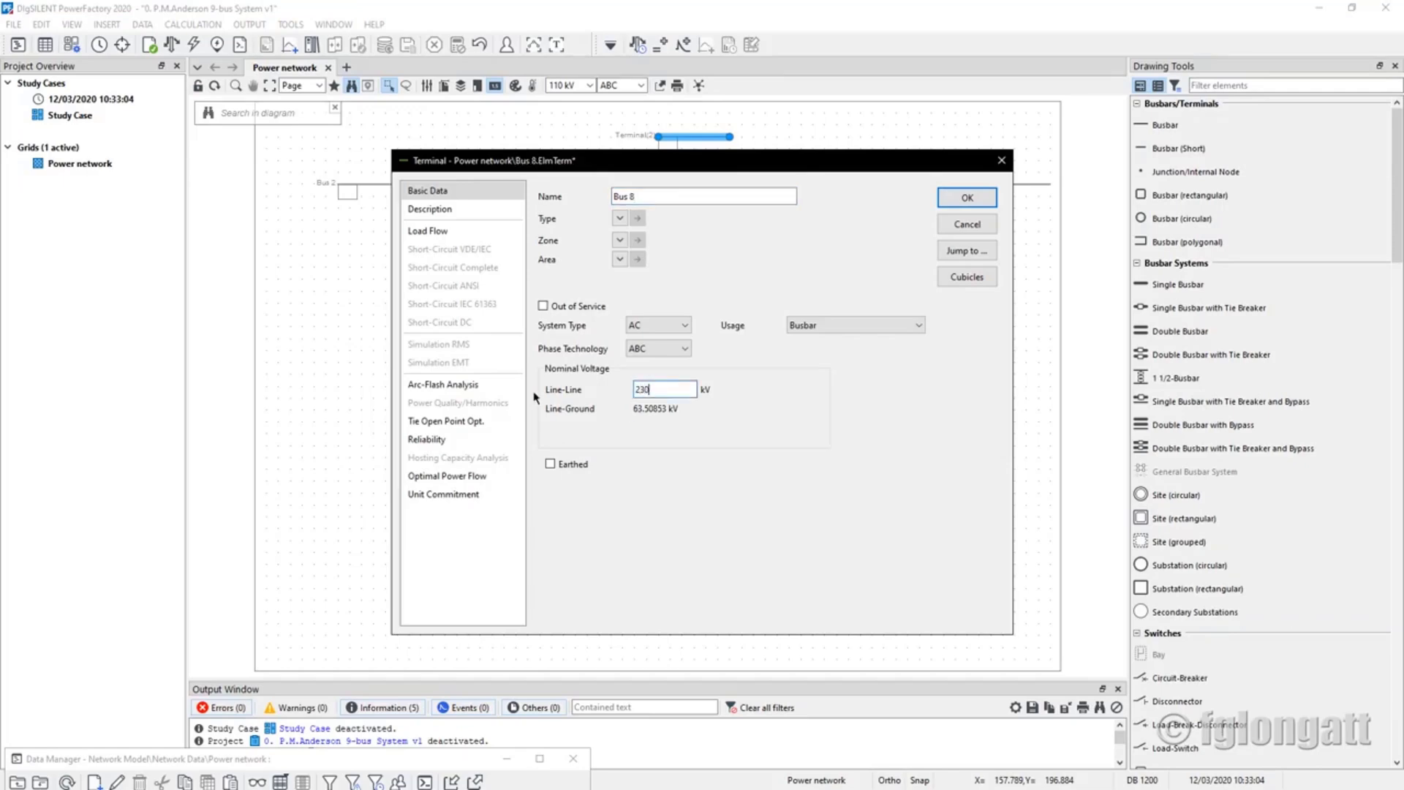
left_click(964, 198)
Name the busbar beside Bus 3 Bus 9 and set its line-line nominal voltage to 230 kV
double_click(871, 185)
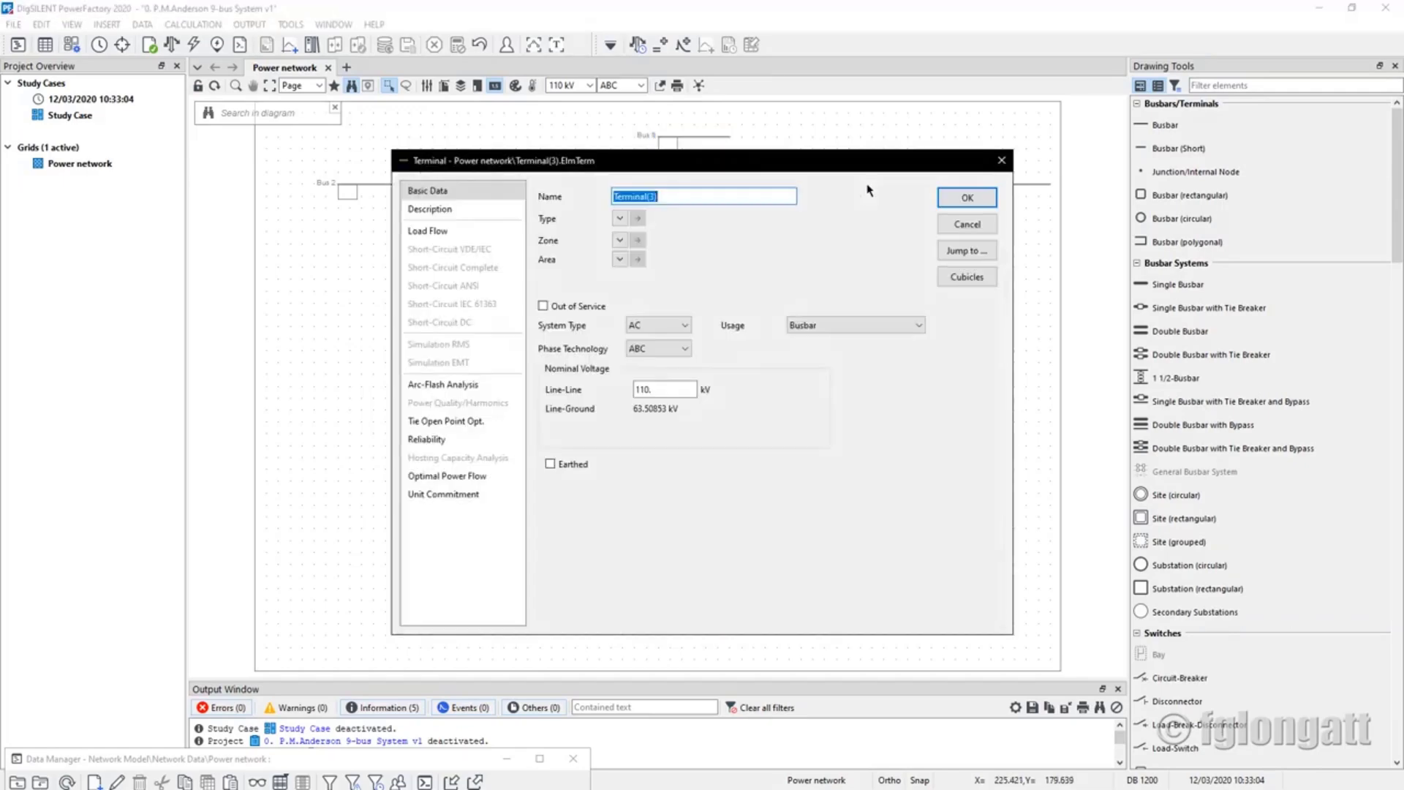
type("Bus 9")
double_click(667, 394)
type("230")
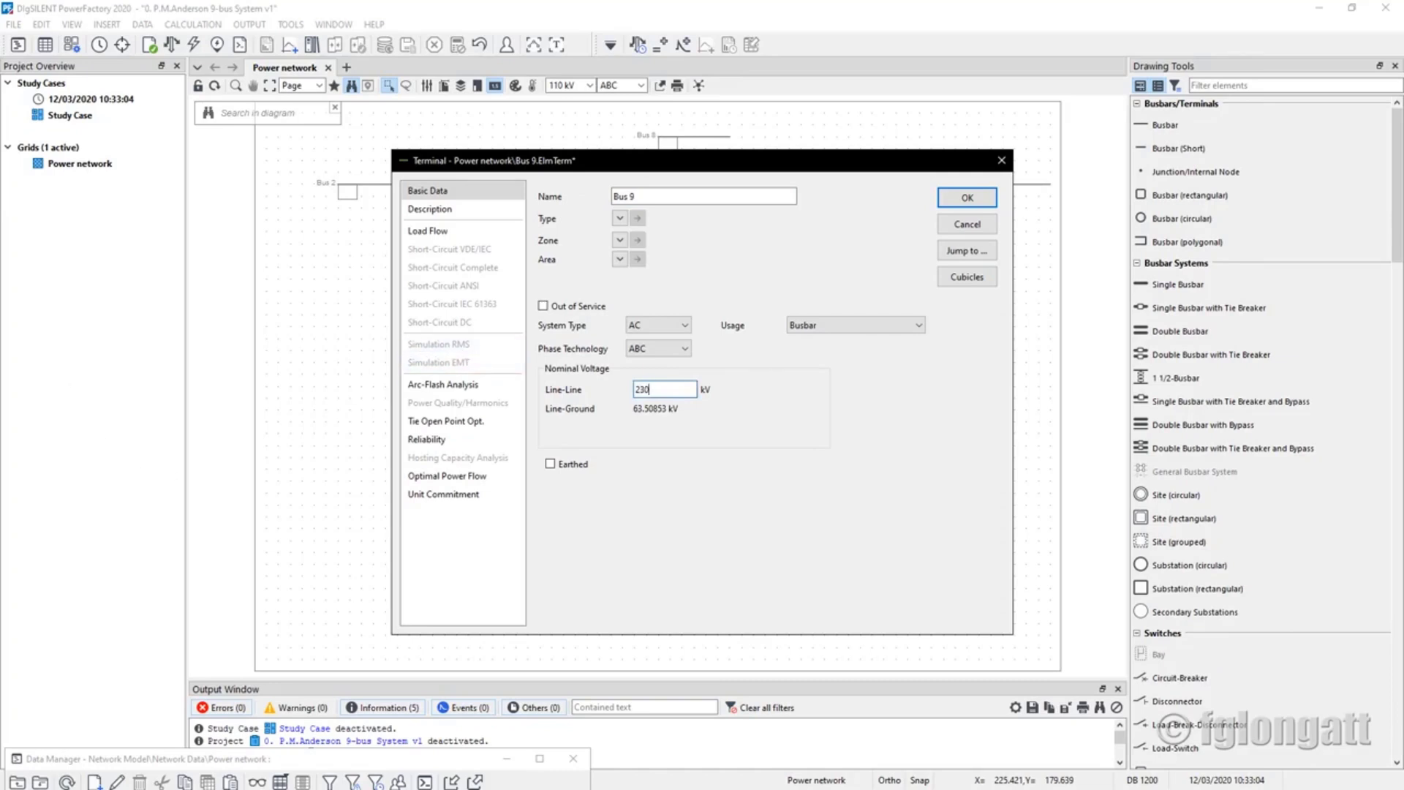
key("Return")
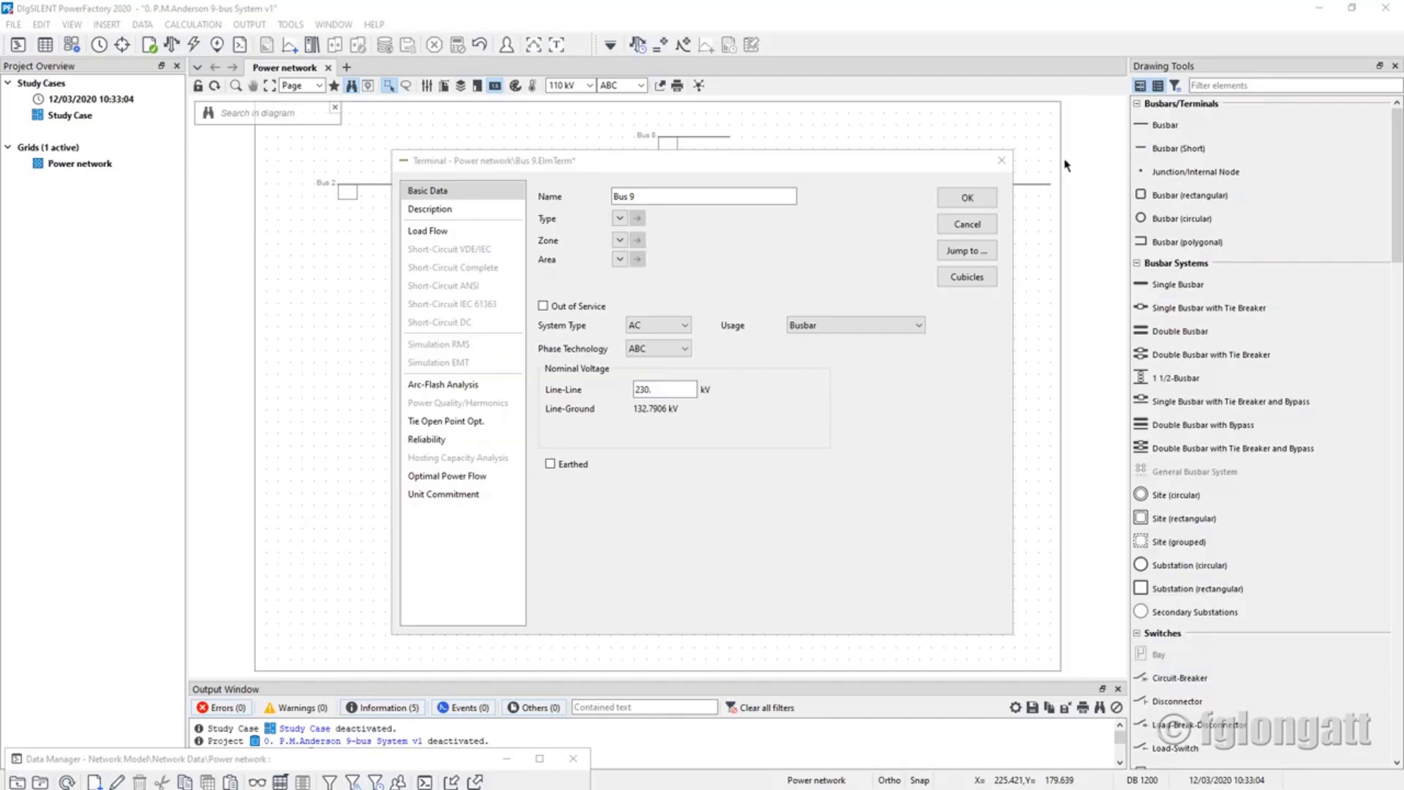
left_click(965, 199)
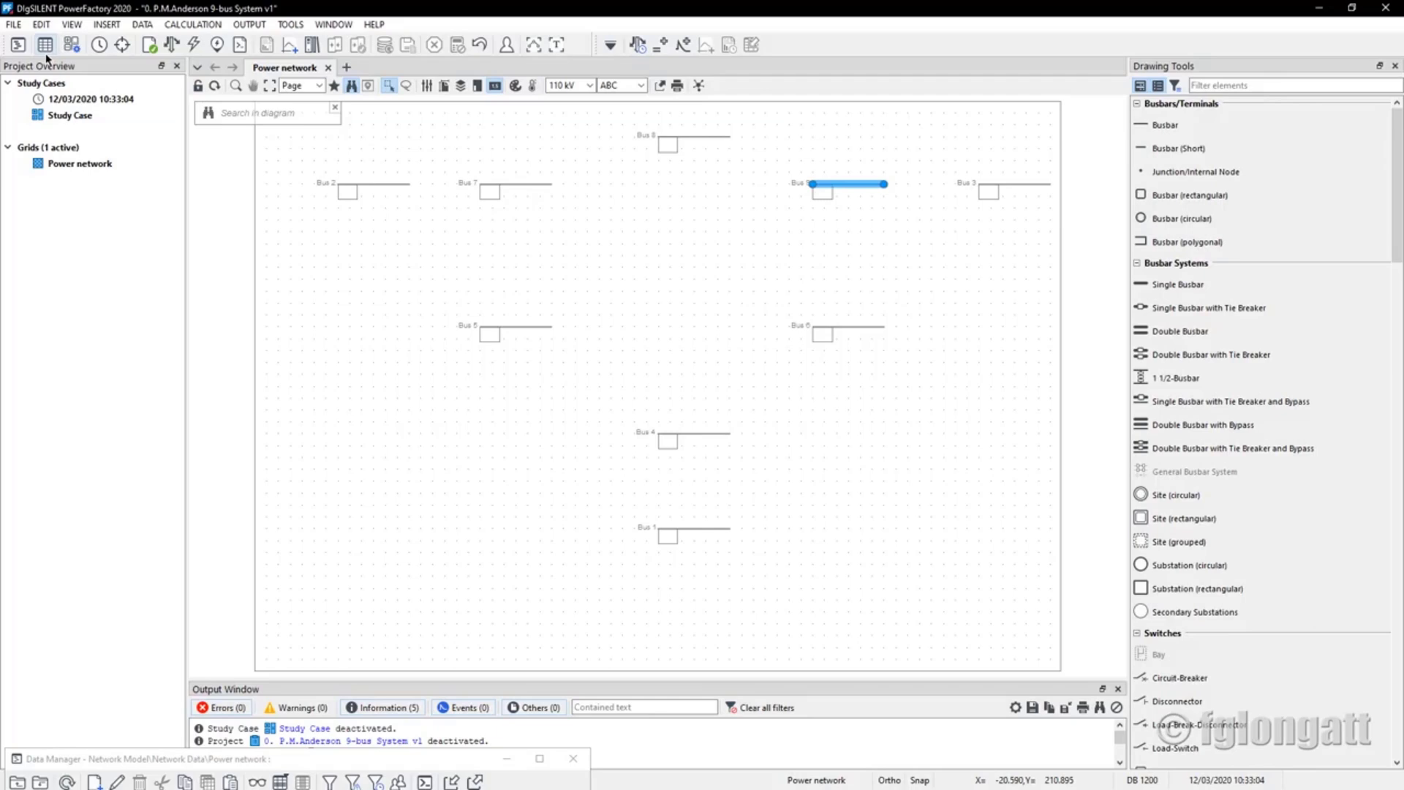
List the busbars in the Network Model Manager and check their nominal voltages against the bus data table in IPEVO Visualizer
left_click(46, 54)
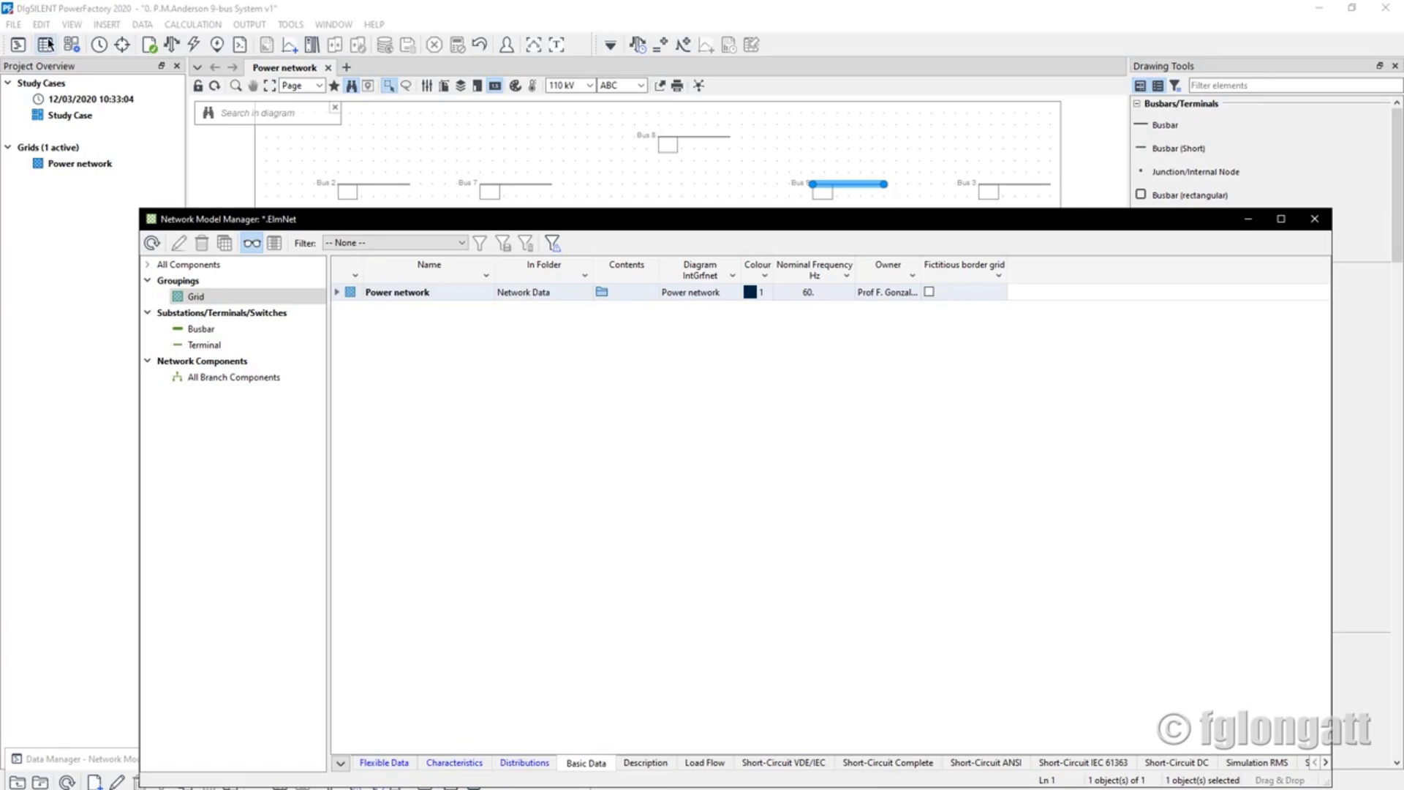
left_click(213, 334)
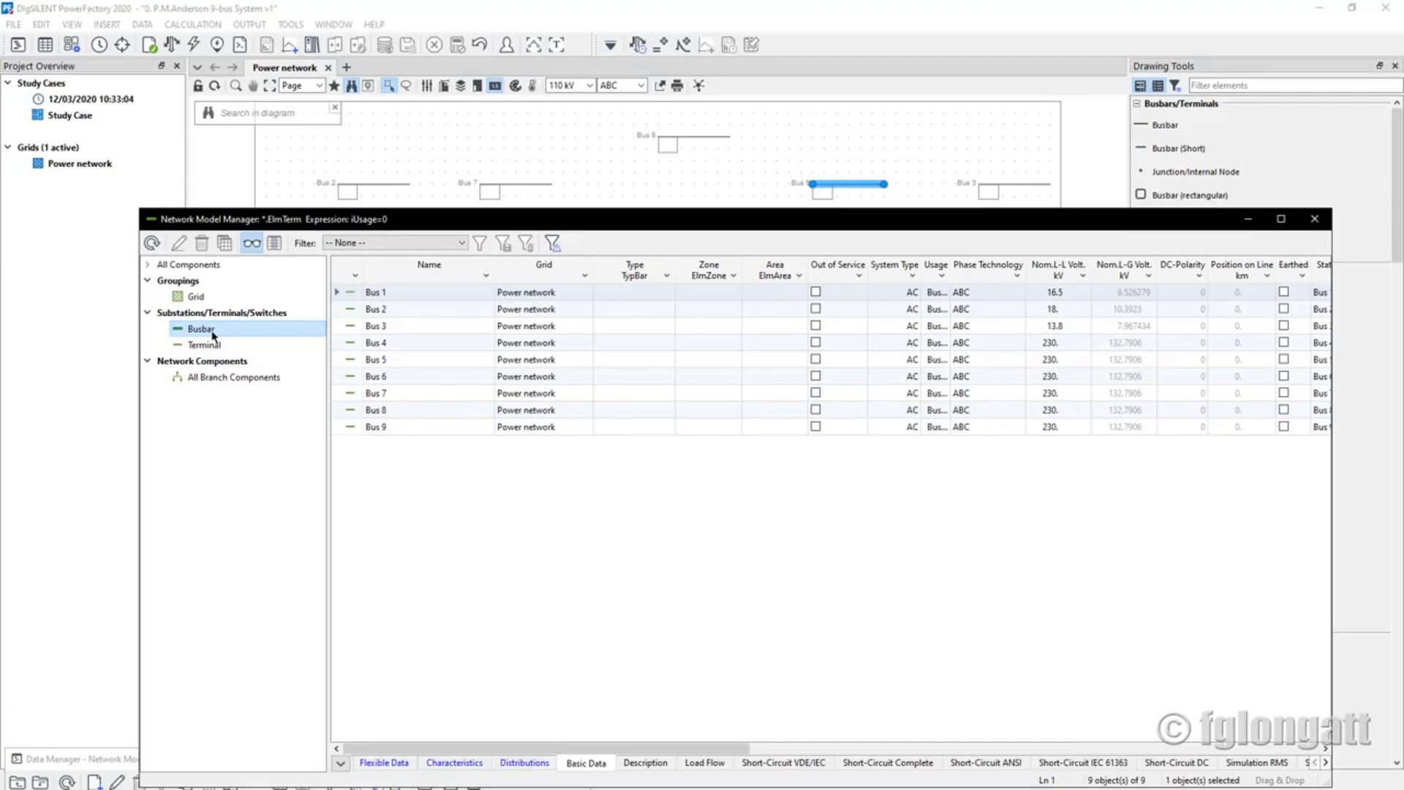
left_click(215, 341)
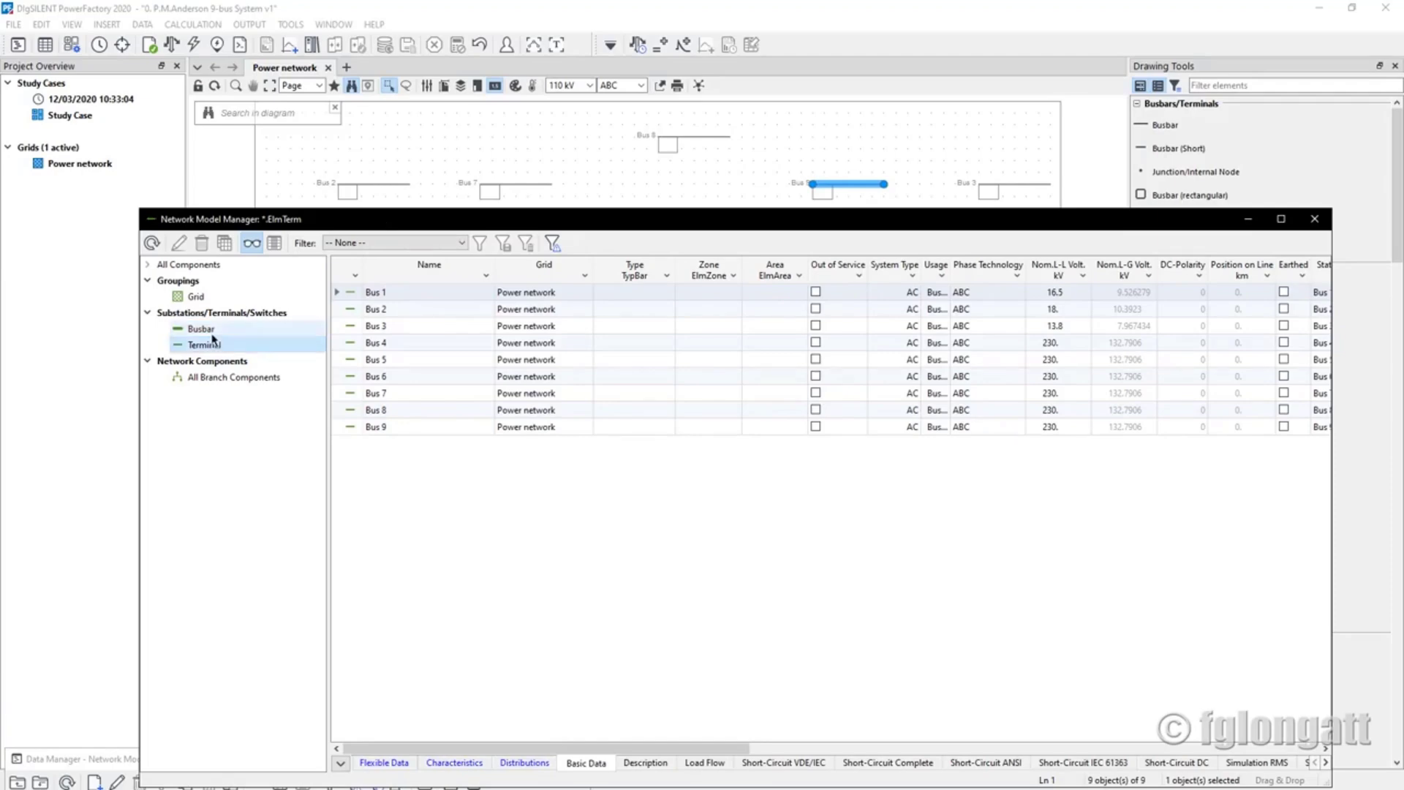
left_click(210, 332)
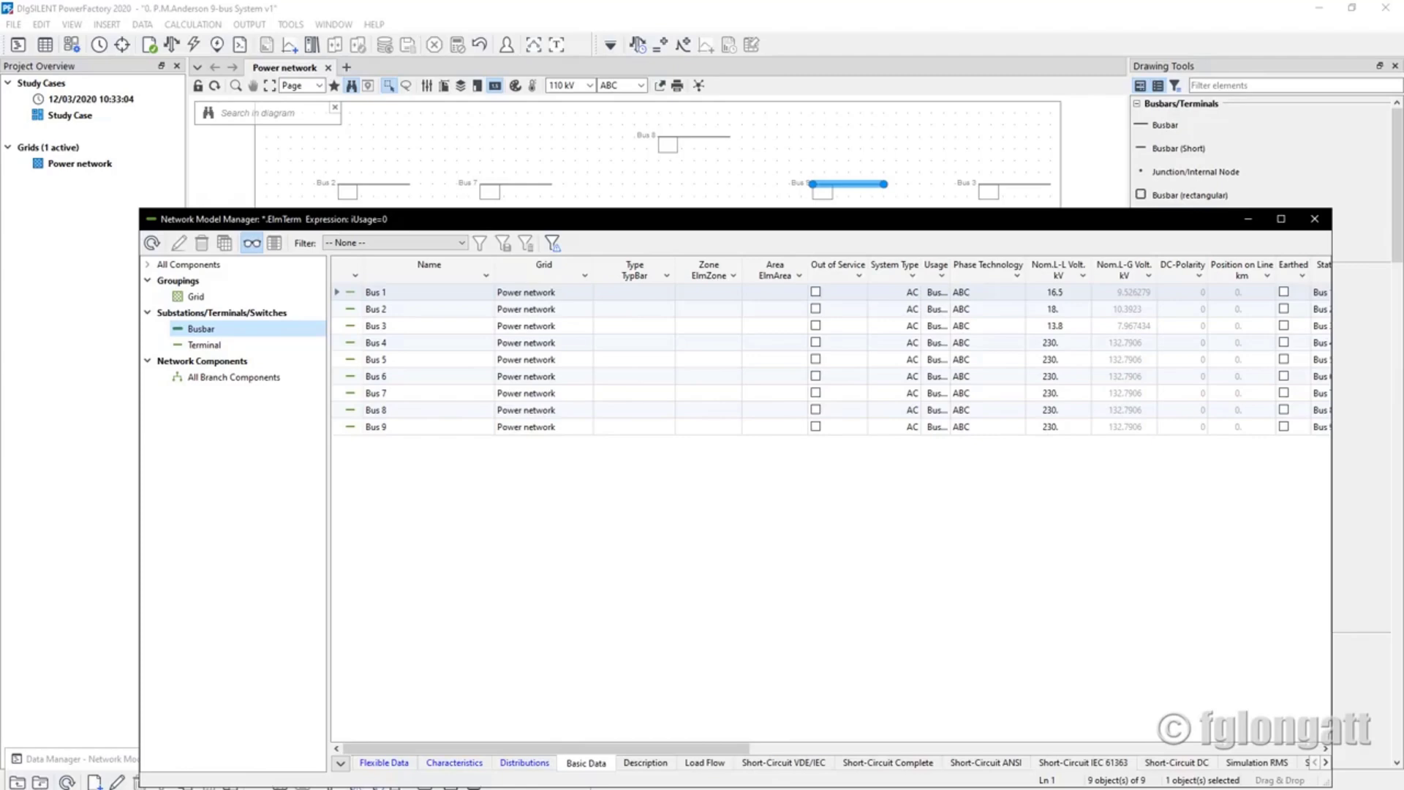
key("alt+Tab")
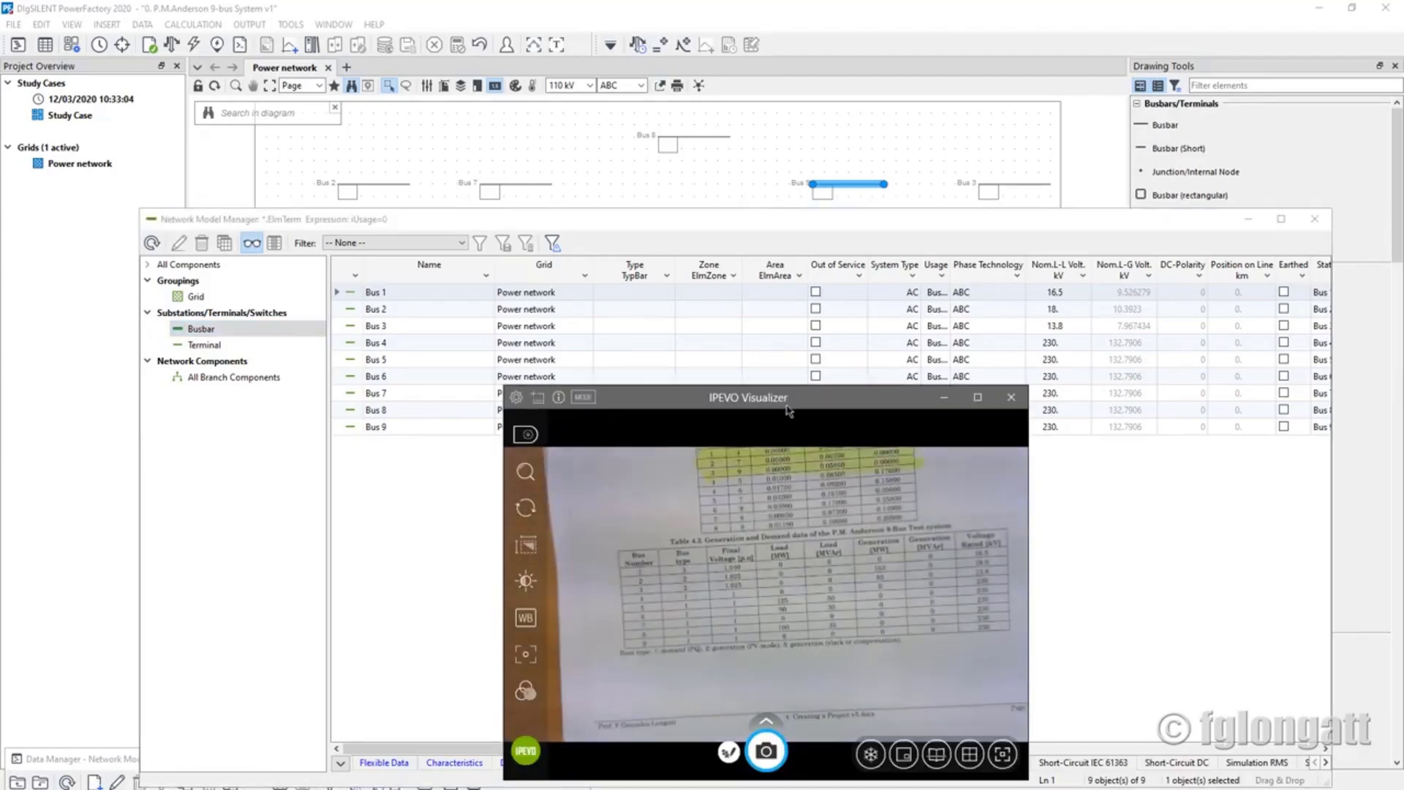
left_click_drag(789, 411, 606, 470)
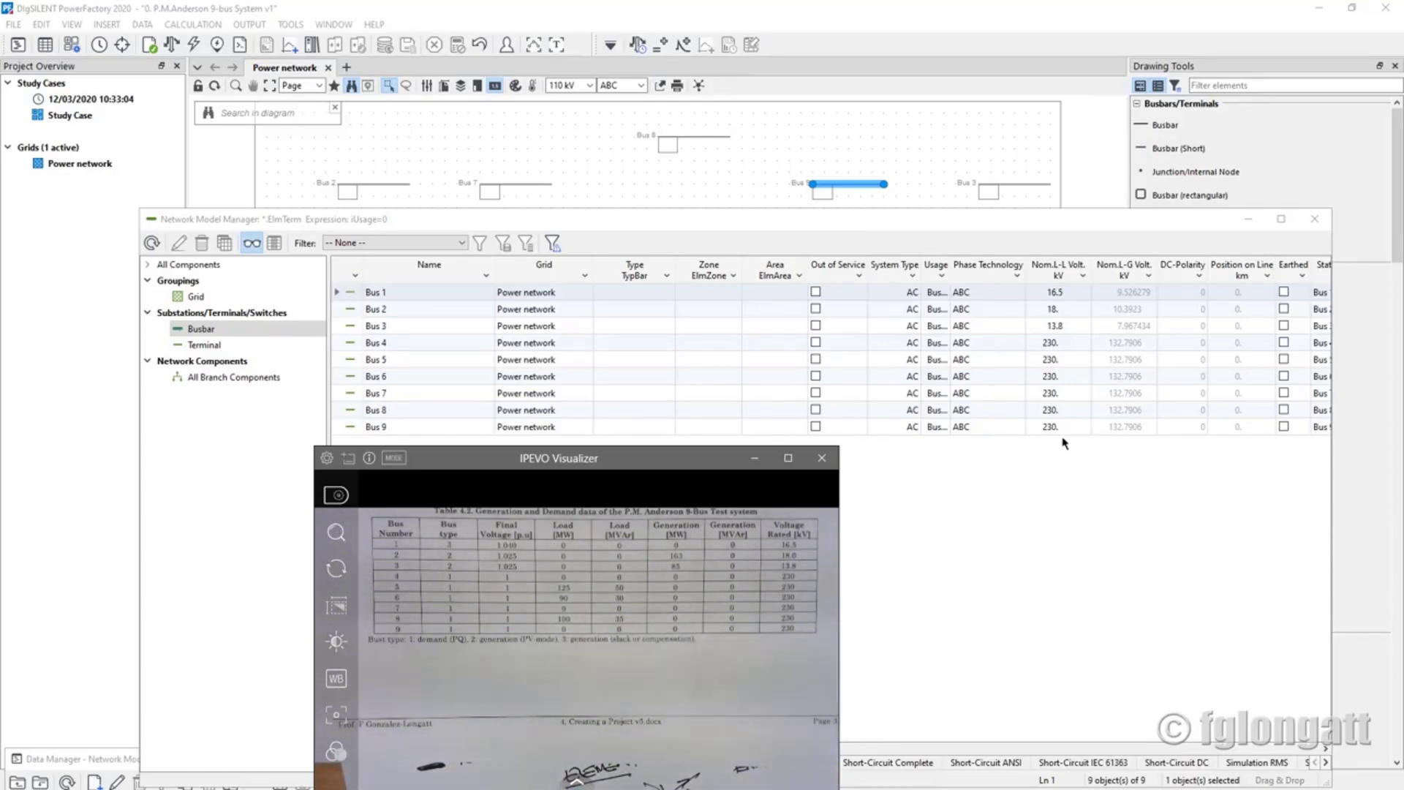
left_click(755, 457)
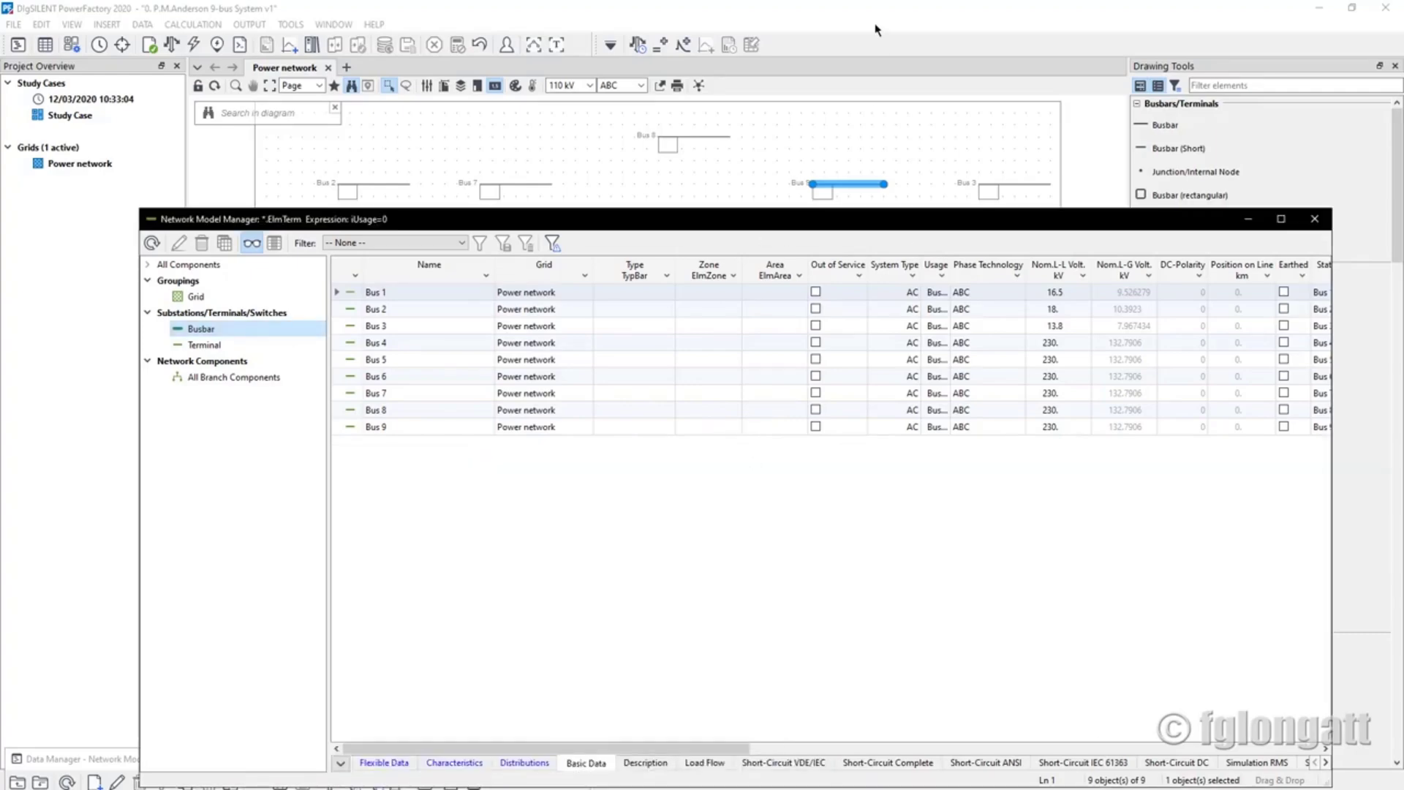
left_click(1250, 219)
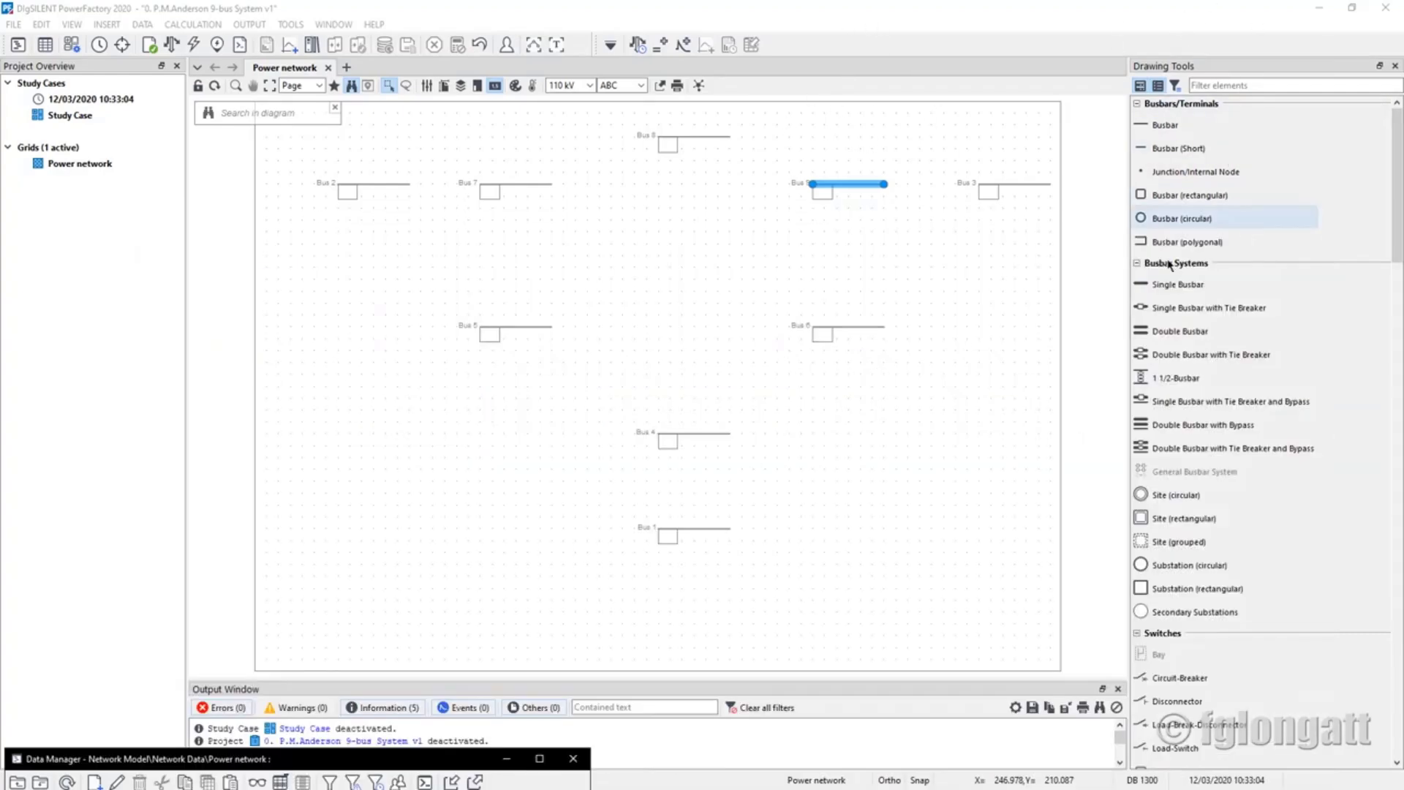
Rotate the Bus 2 busbar clockwise to vertical, following the reference single-line diagram shown in IPEVO Visualizer
left_click(747, 407)
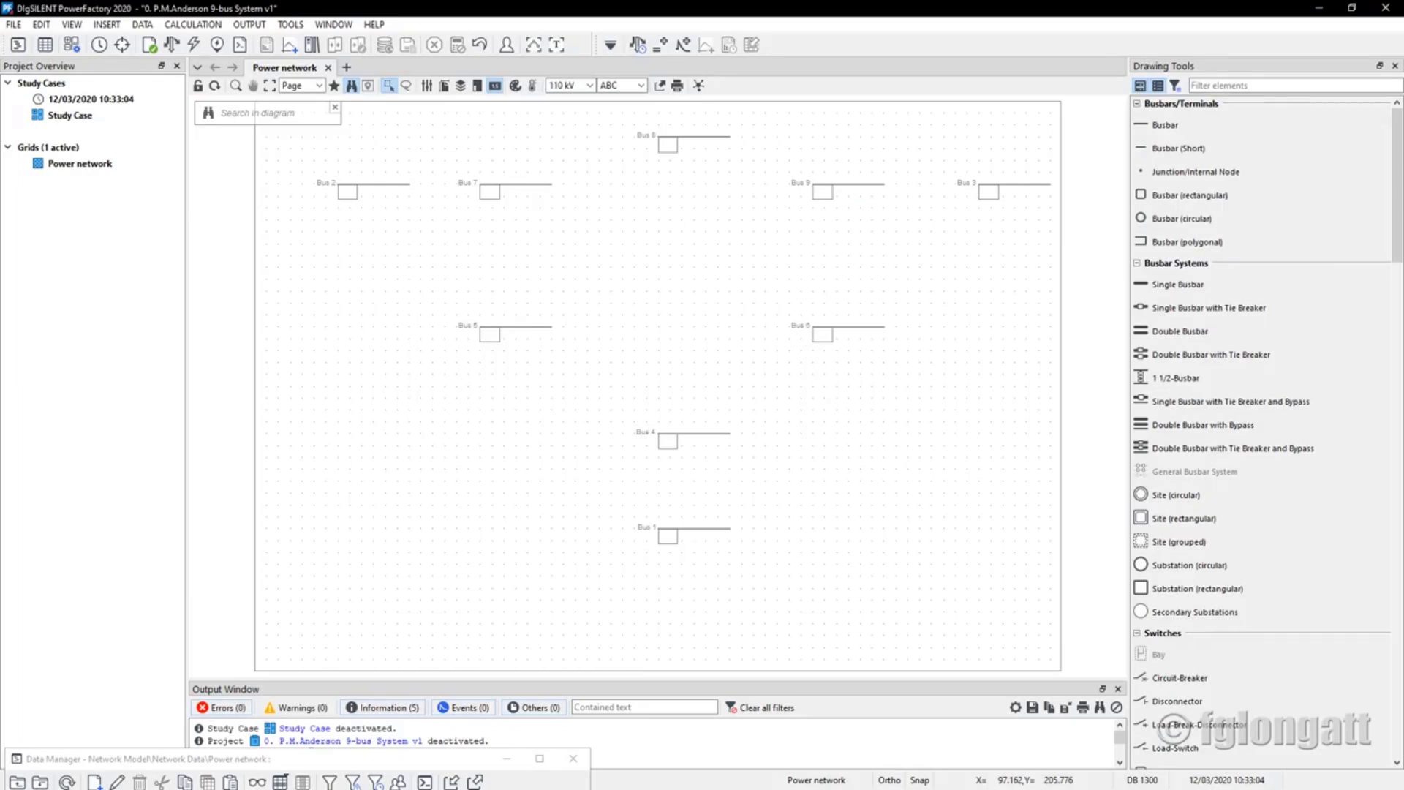
key("alt+Tab")
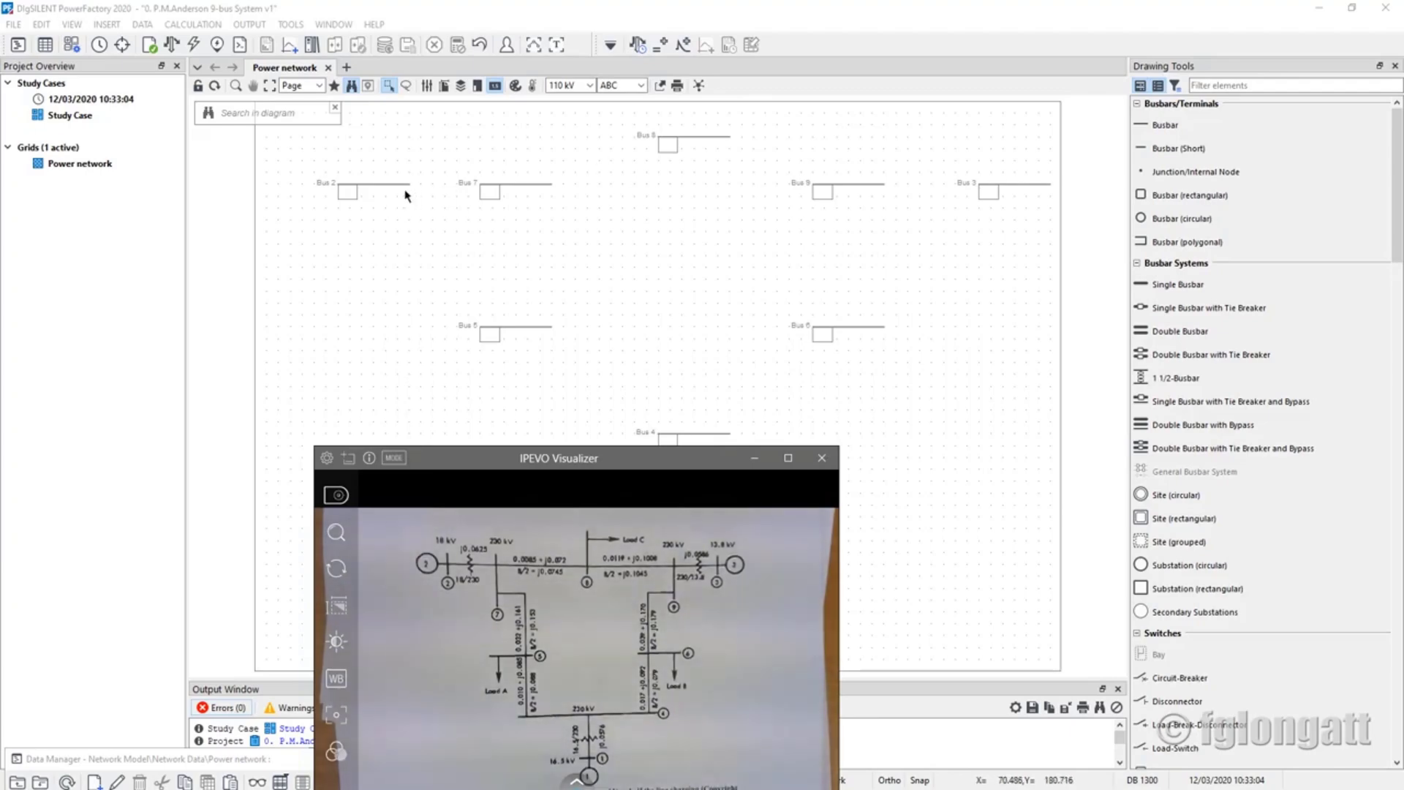
left_click(378, 184)
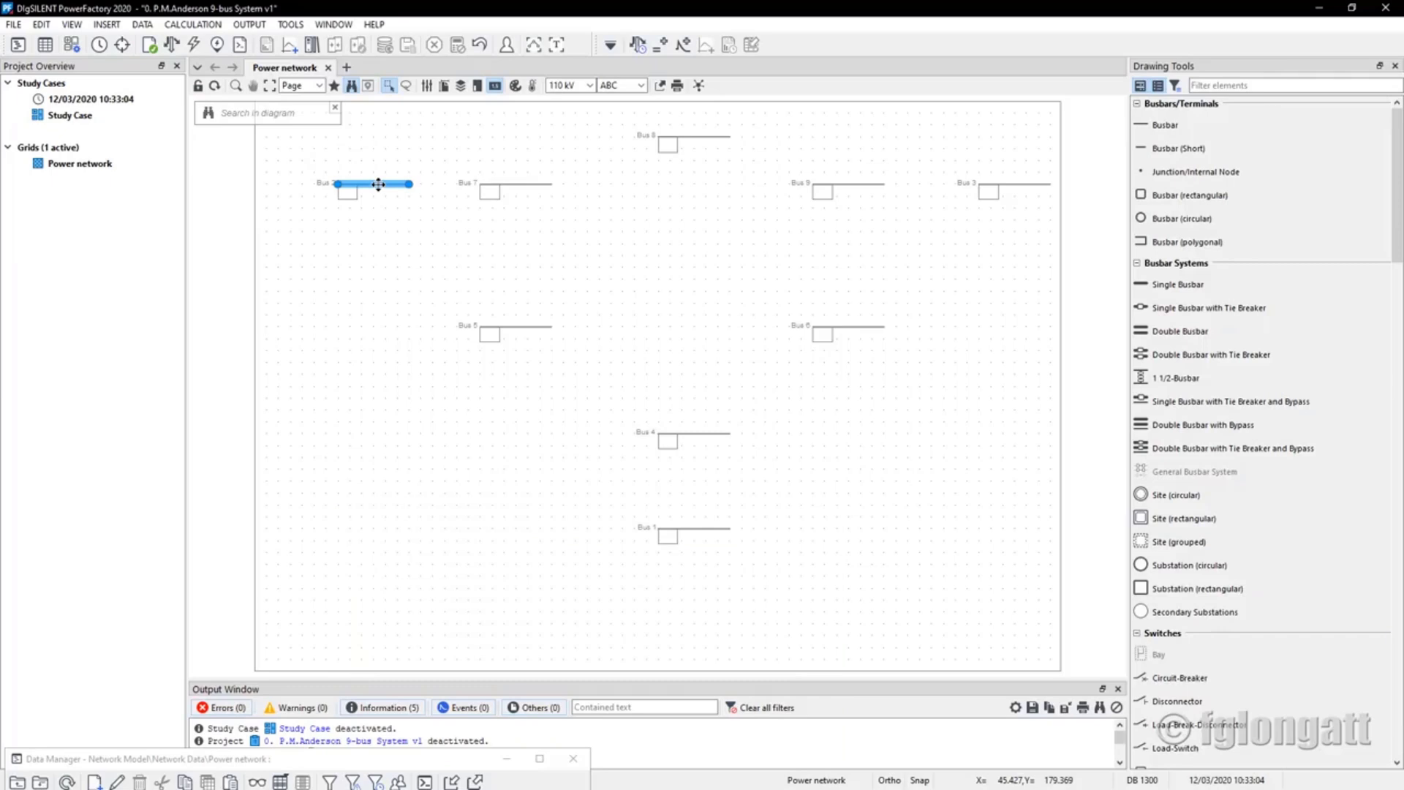
right_click(378, 184)
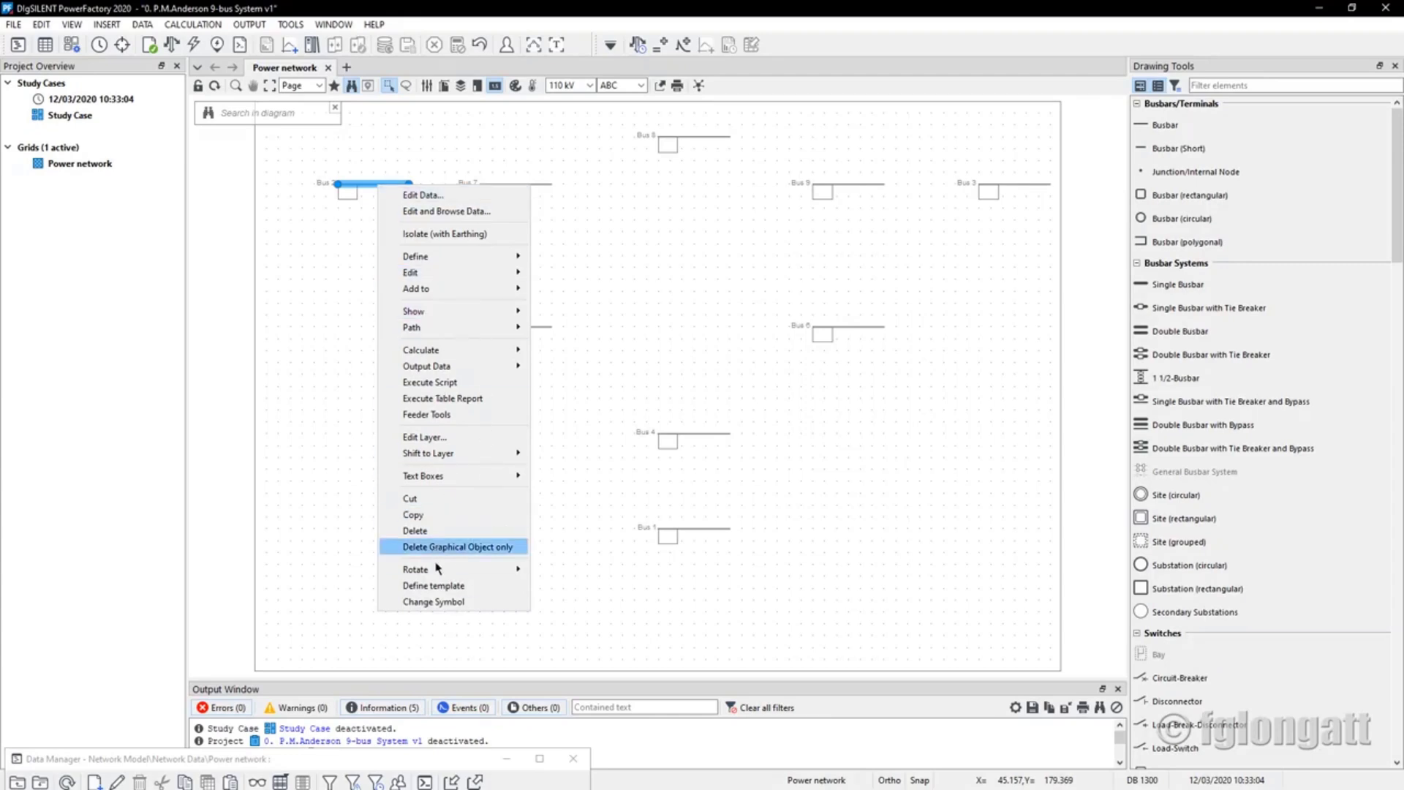
mouse_move(438, 570)
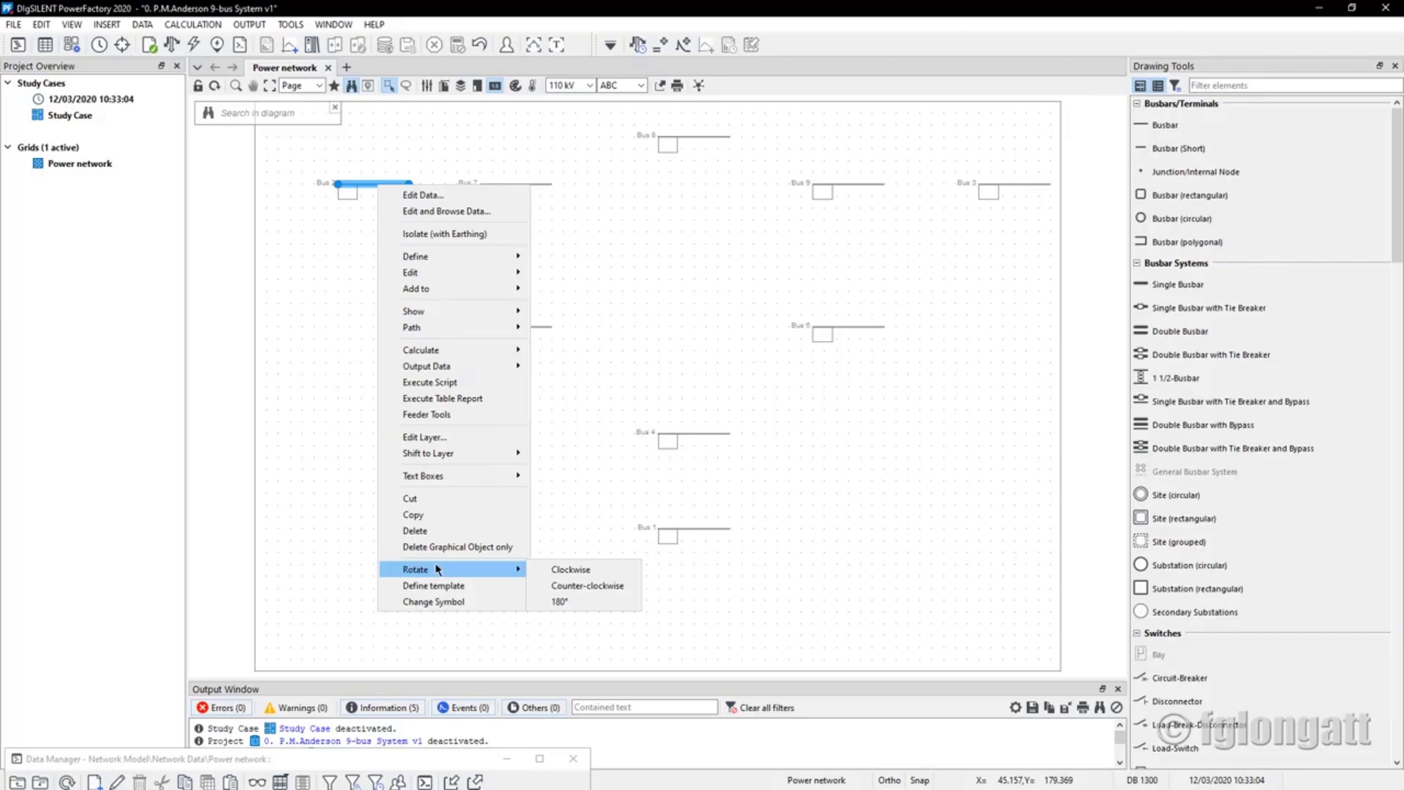
left_click(550, 569)
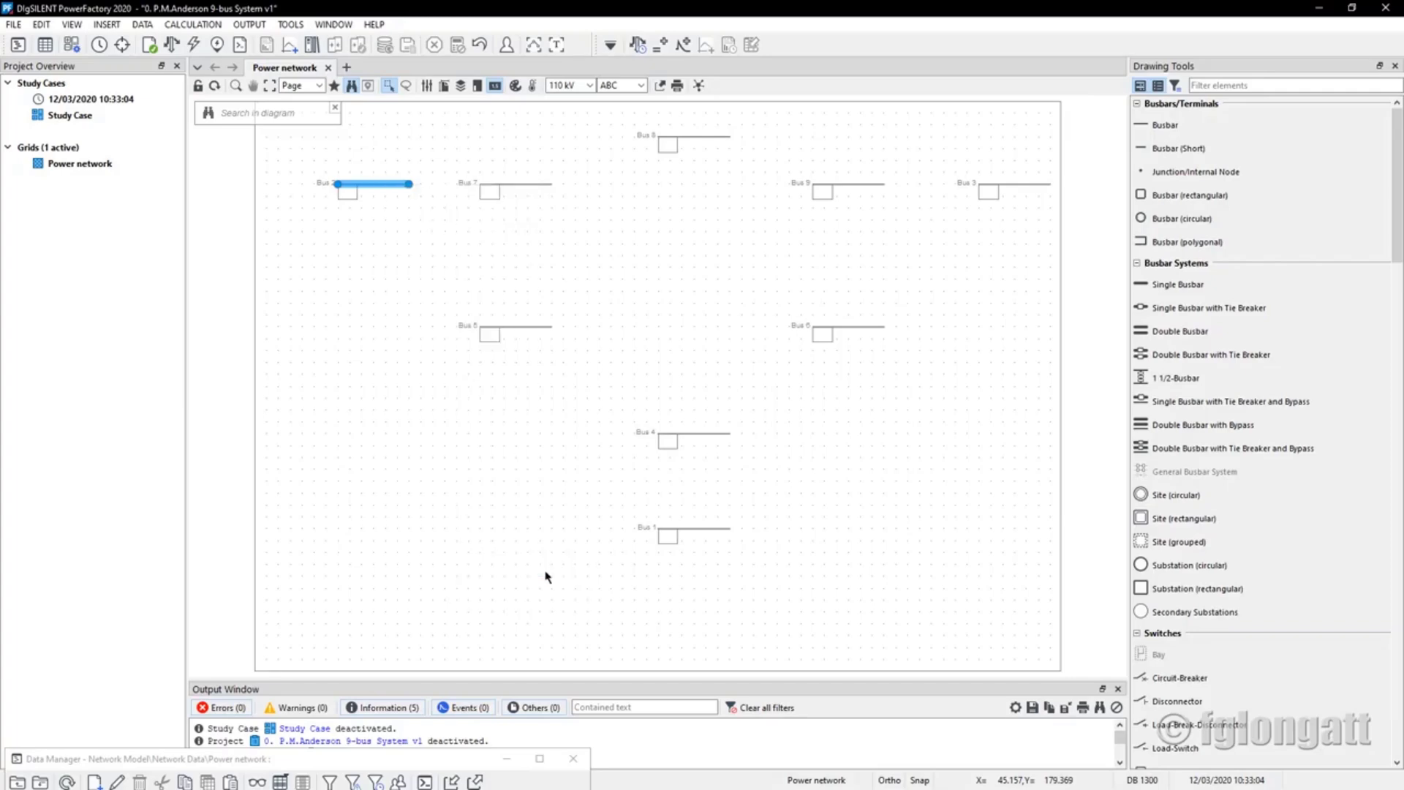
left_click(545, 576)
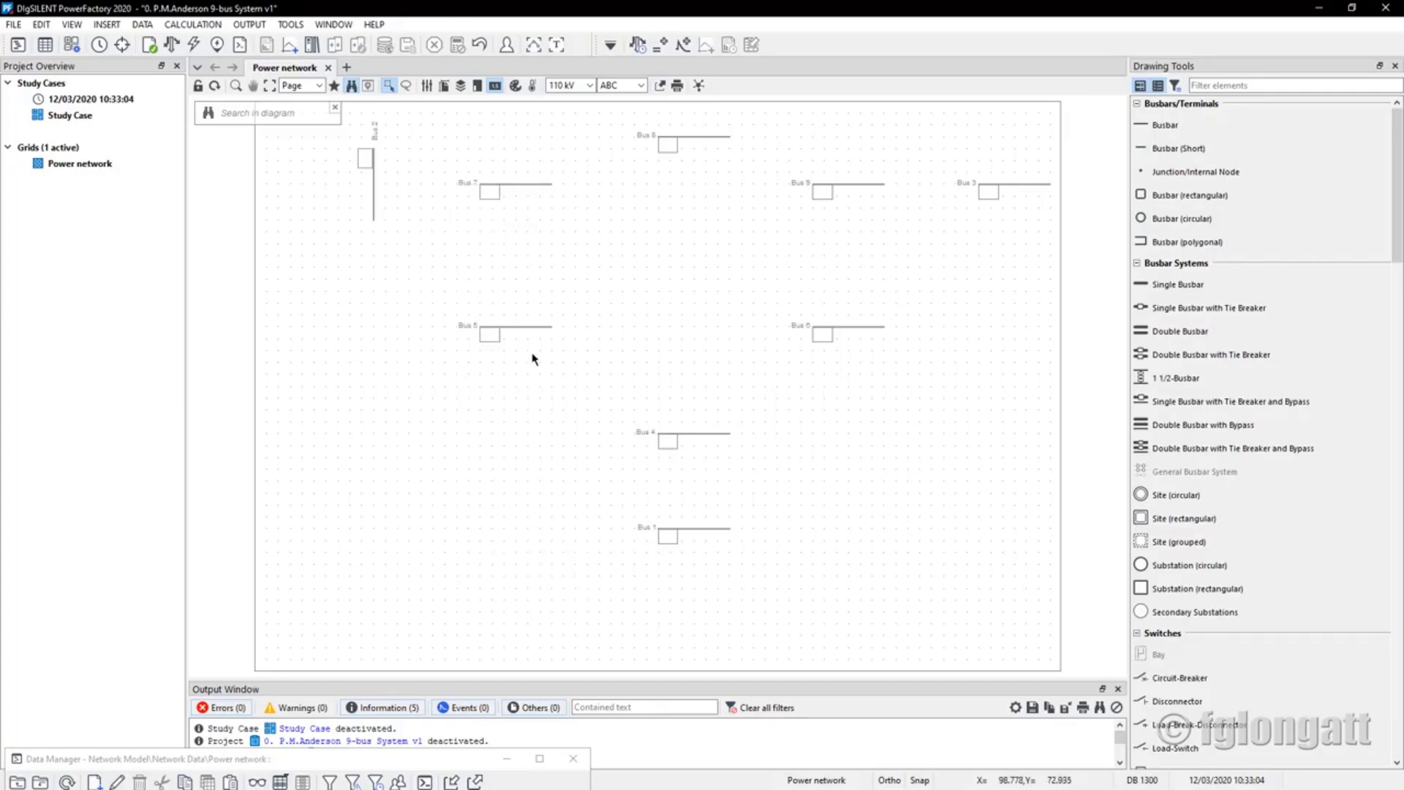
Rotate the Bus 7 and Bus 8 busbars clockwise so that both stand vertical
left_click(532, 183)
right_click(530, 185)
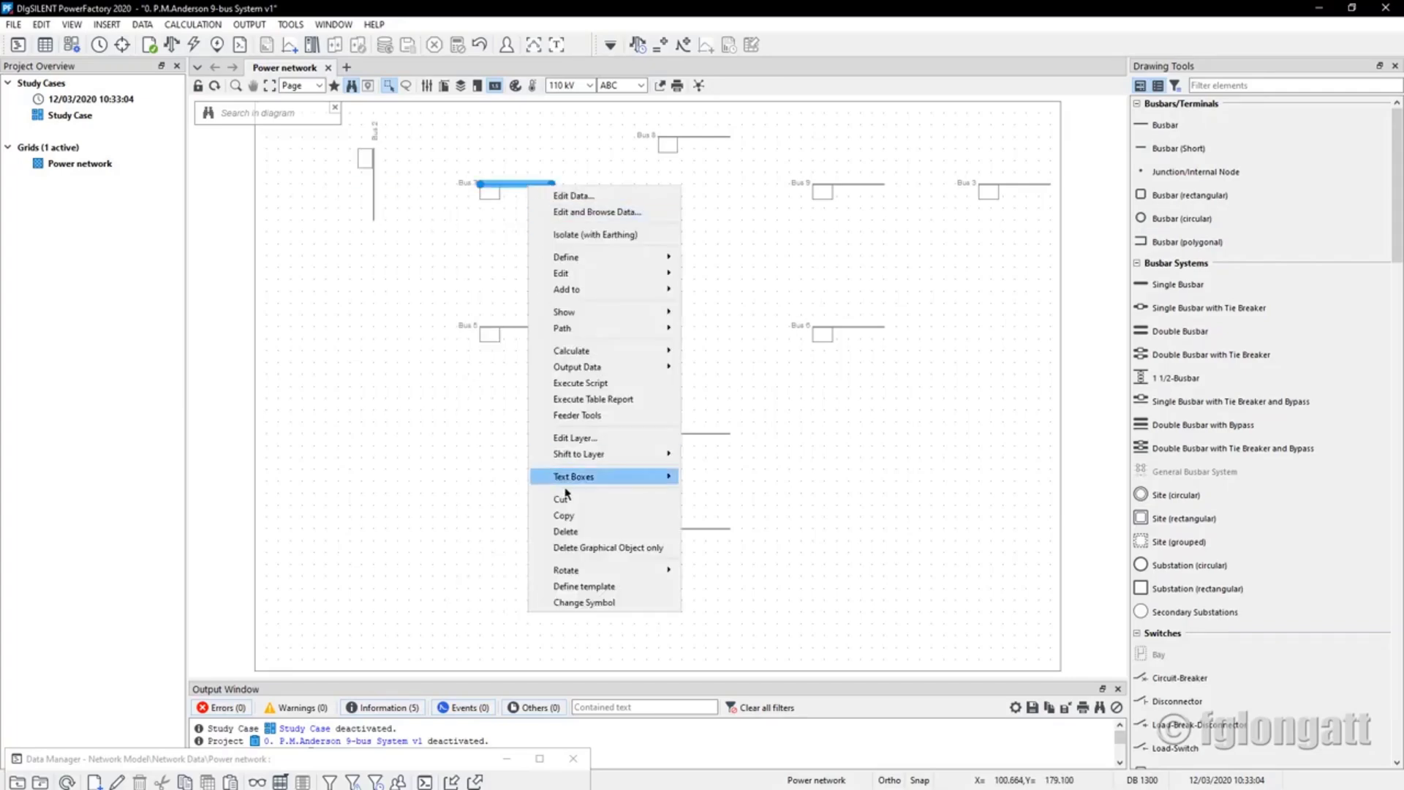
mouse_move(574, 570)
left_click(705, 575)
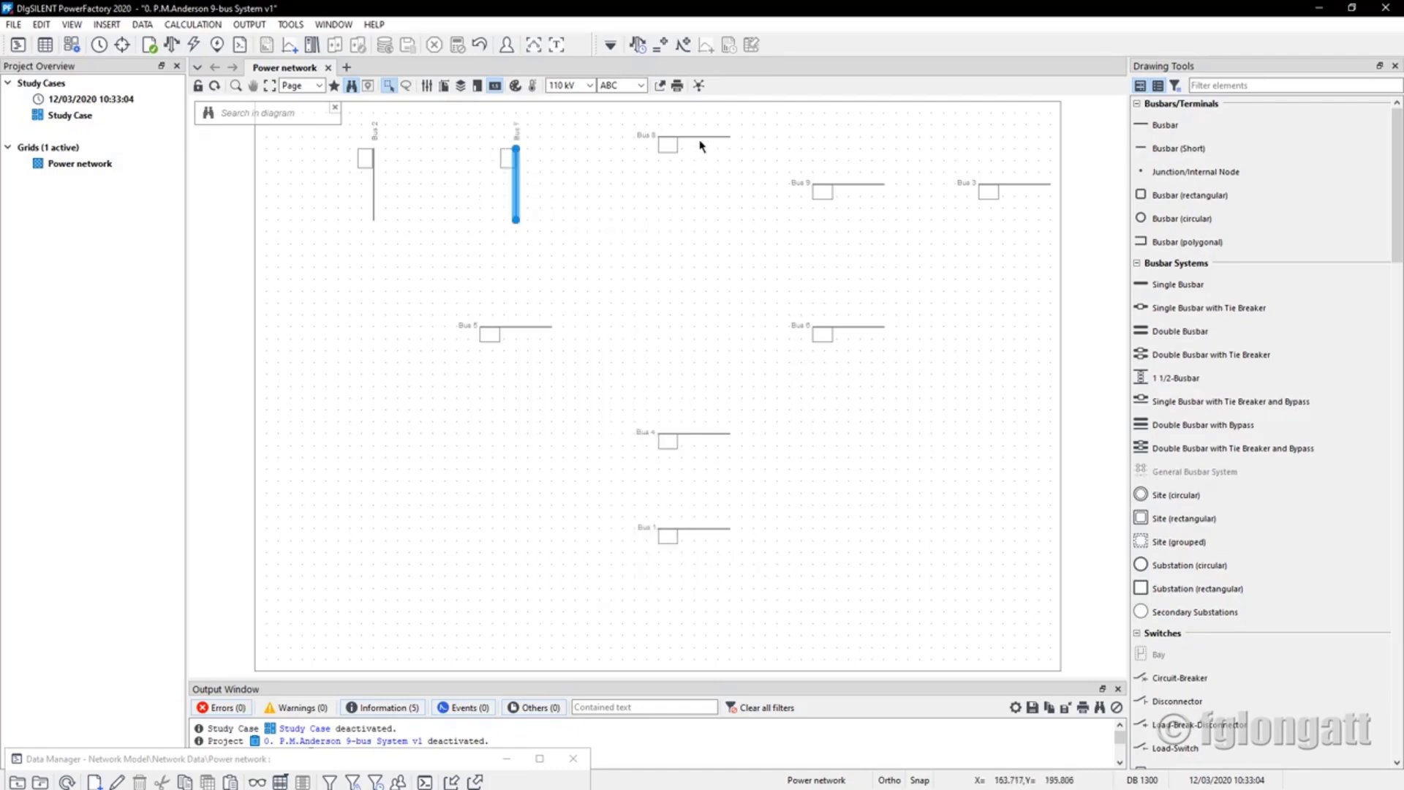
left_click(699, 137)
right_click(700, 136)
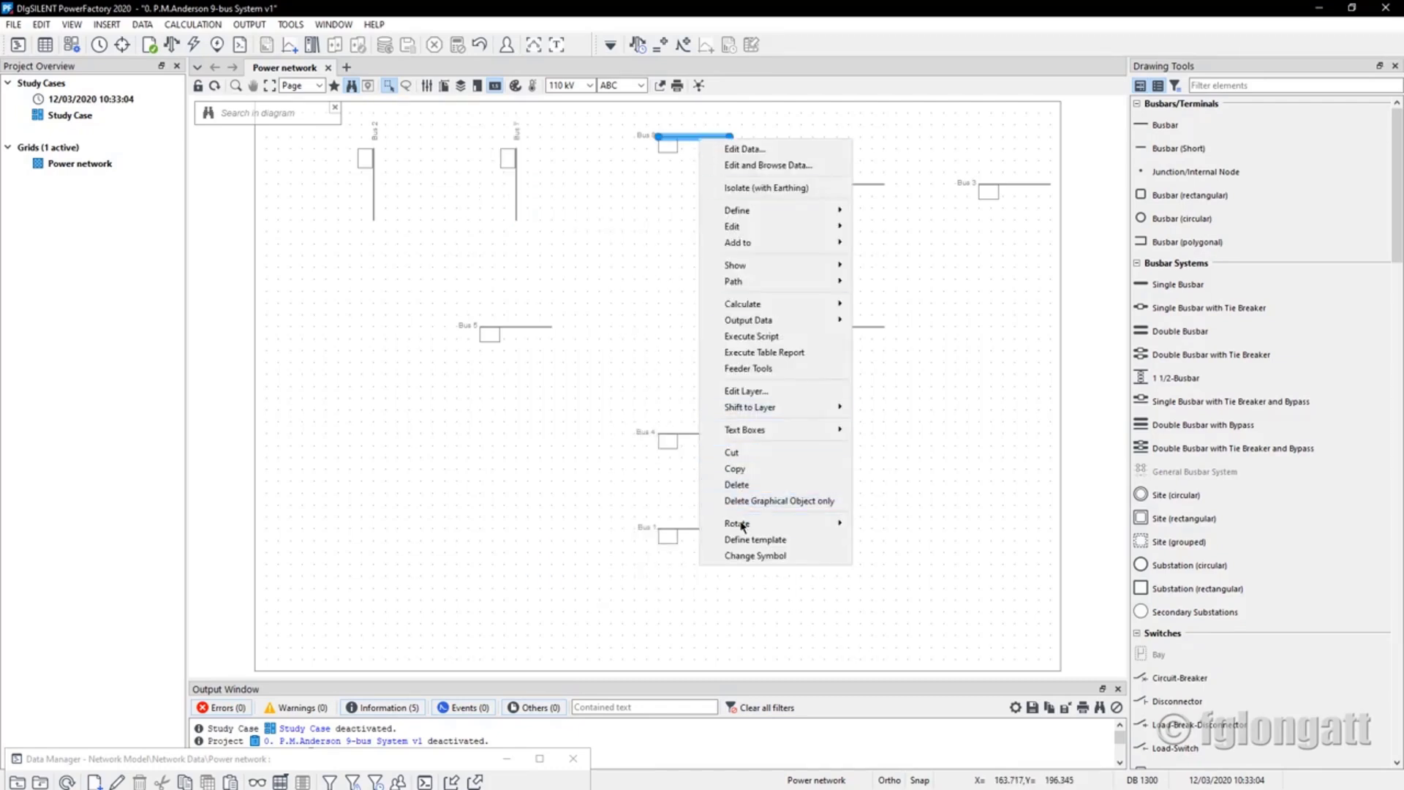
mouse_move(744, 525)
left_click(857, 524)
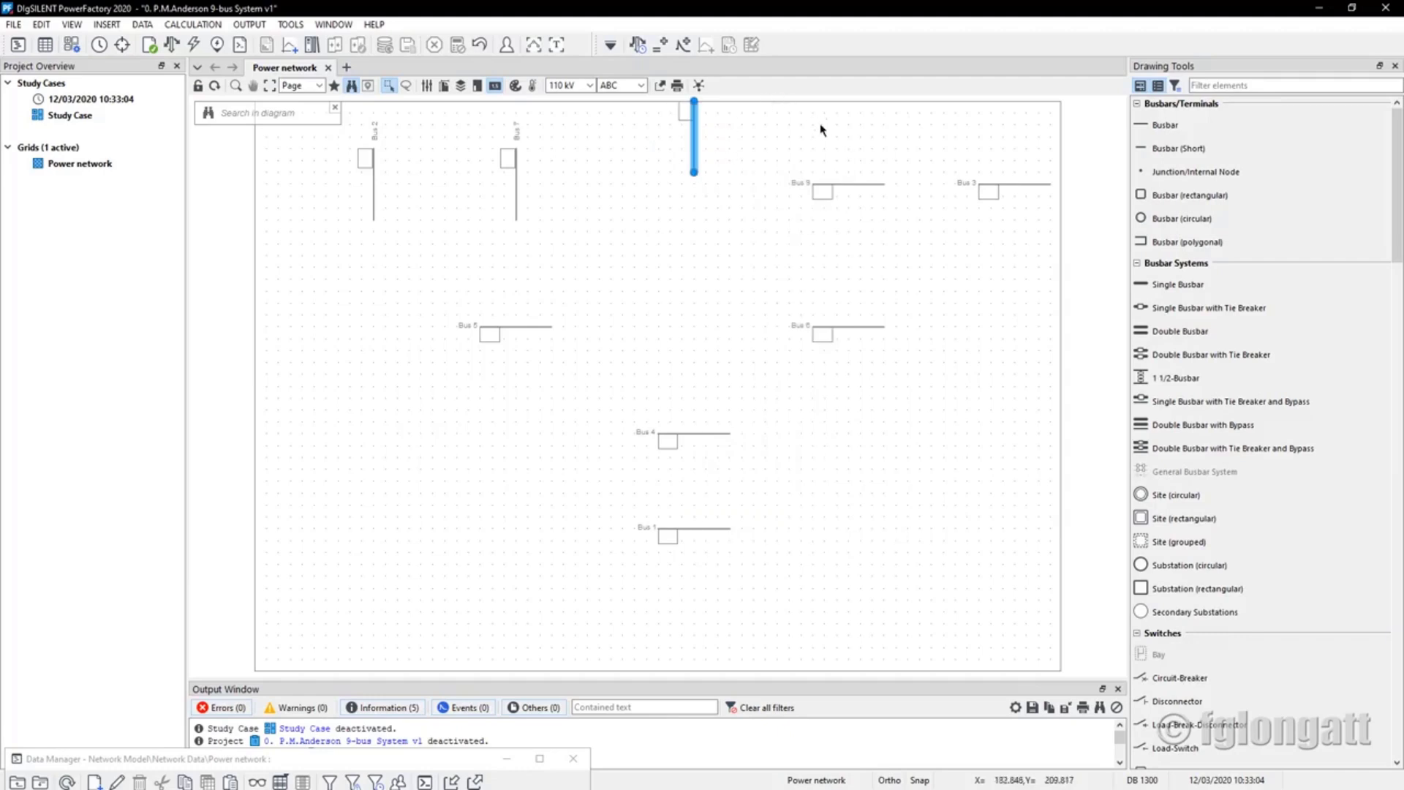
Rotate the Bus 9 and Bus 3 busbars clockwise so that both stand vertical
right_click(853, 186)
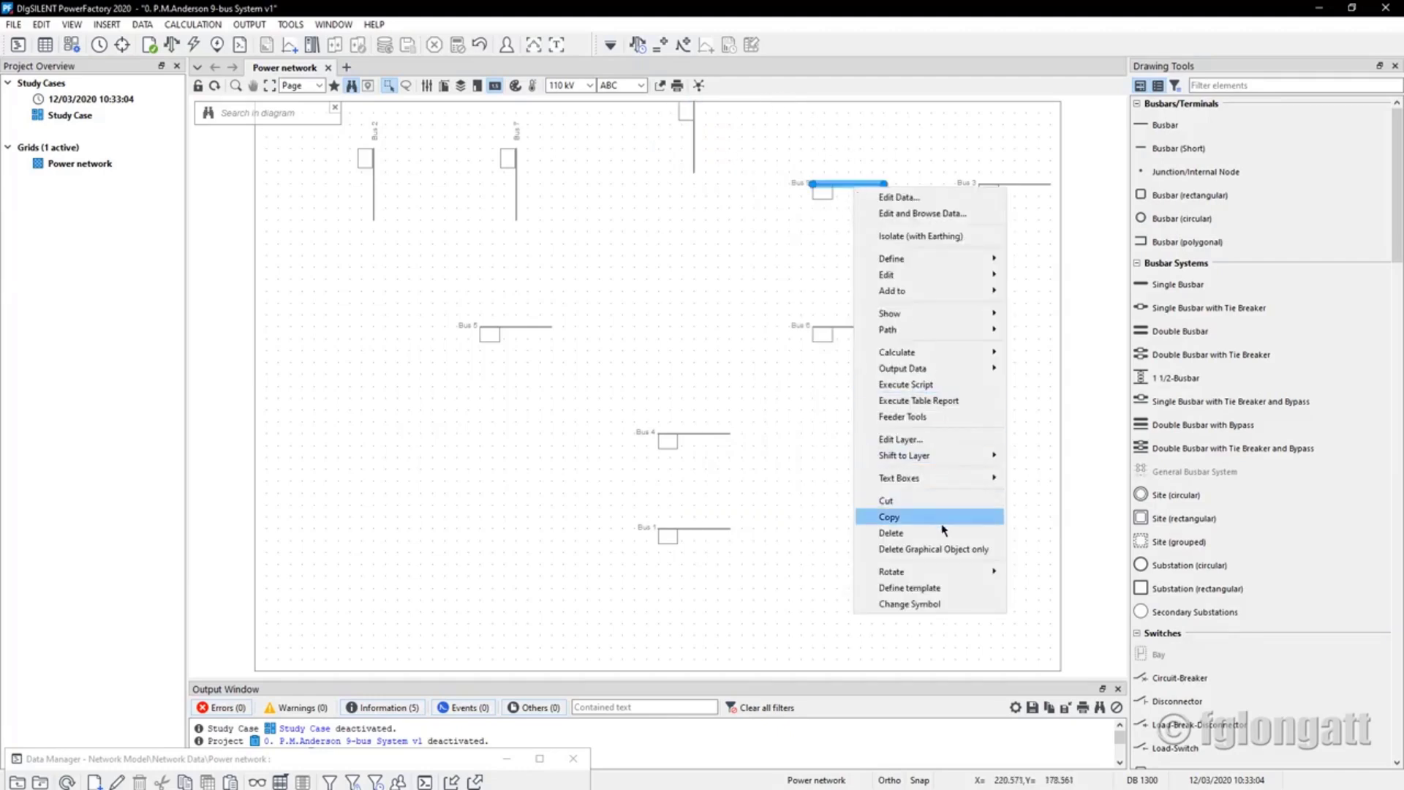
mouse_move(948, 574)
left_click(1086, 578)
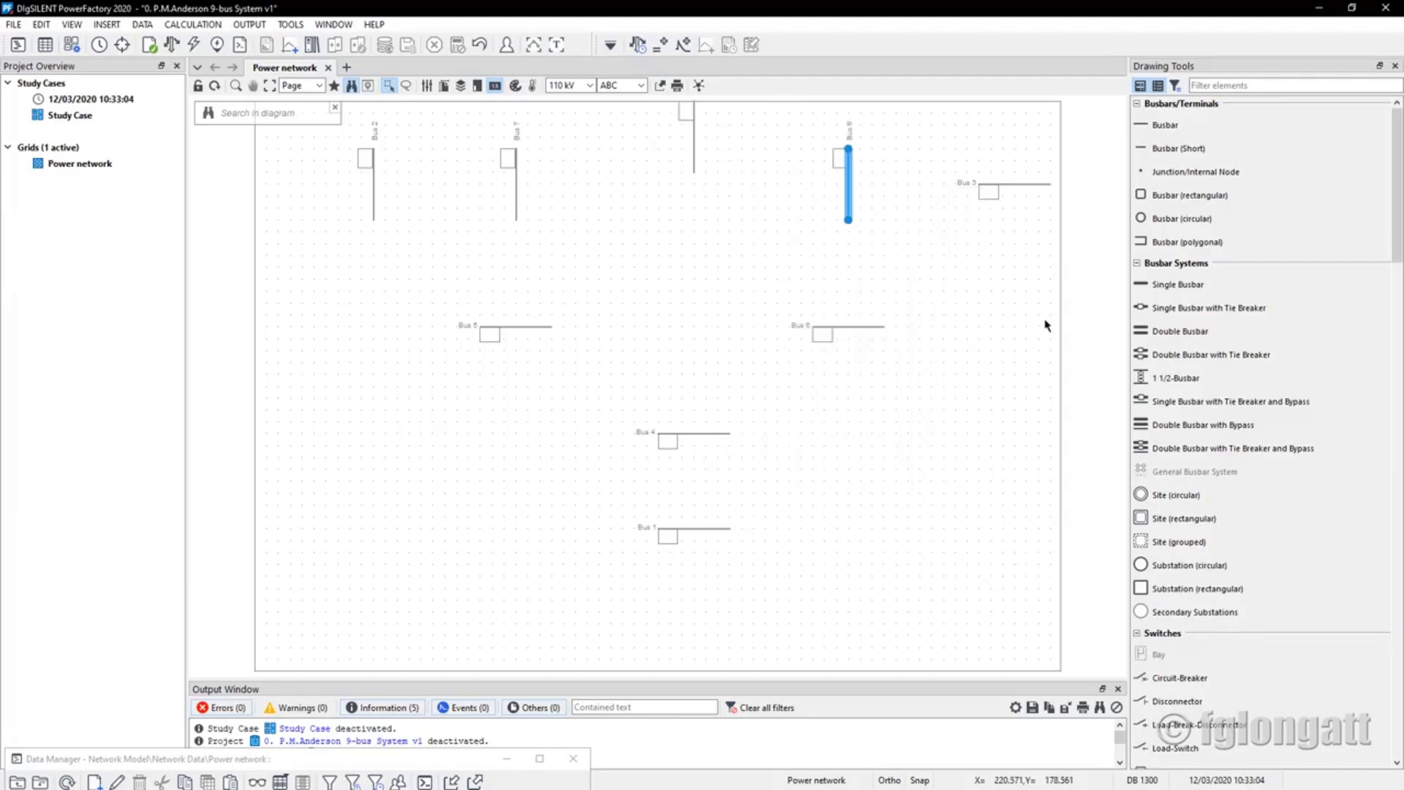
right_click(1020, 185)
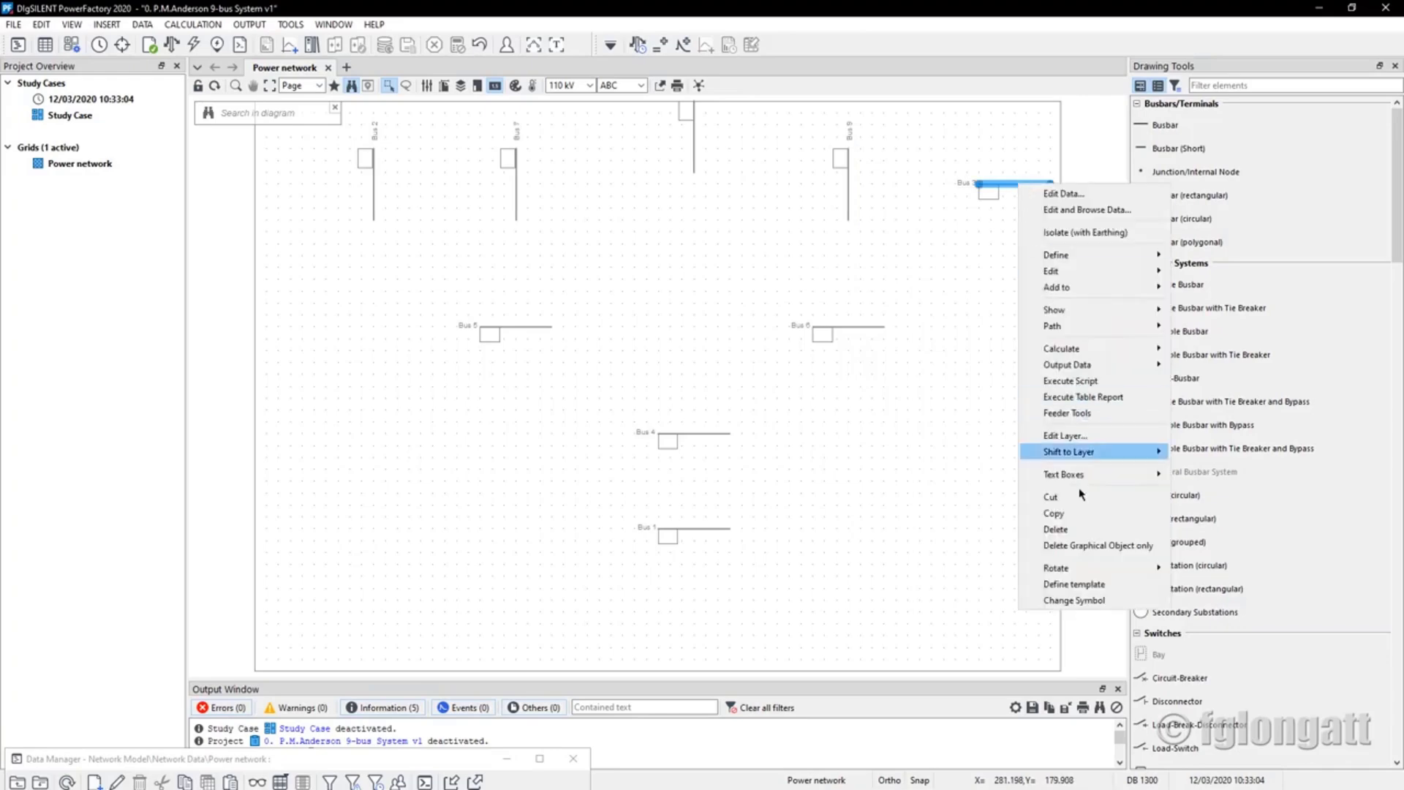
mouse_move(990, 567)
left_click(1211, 569)
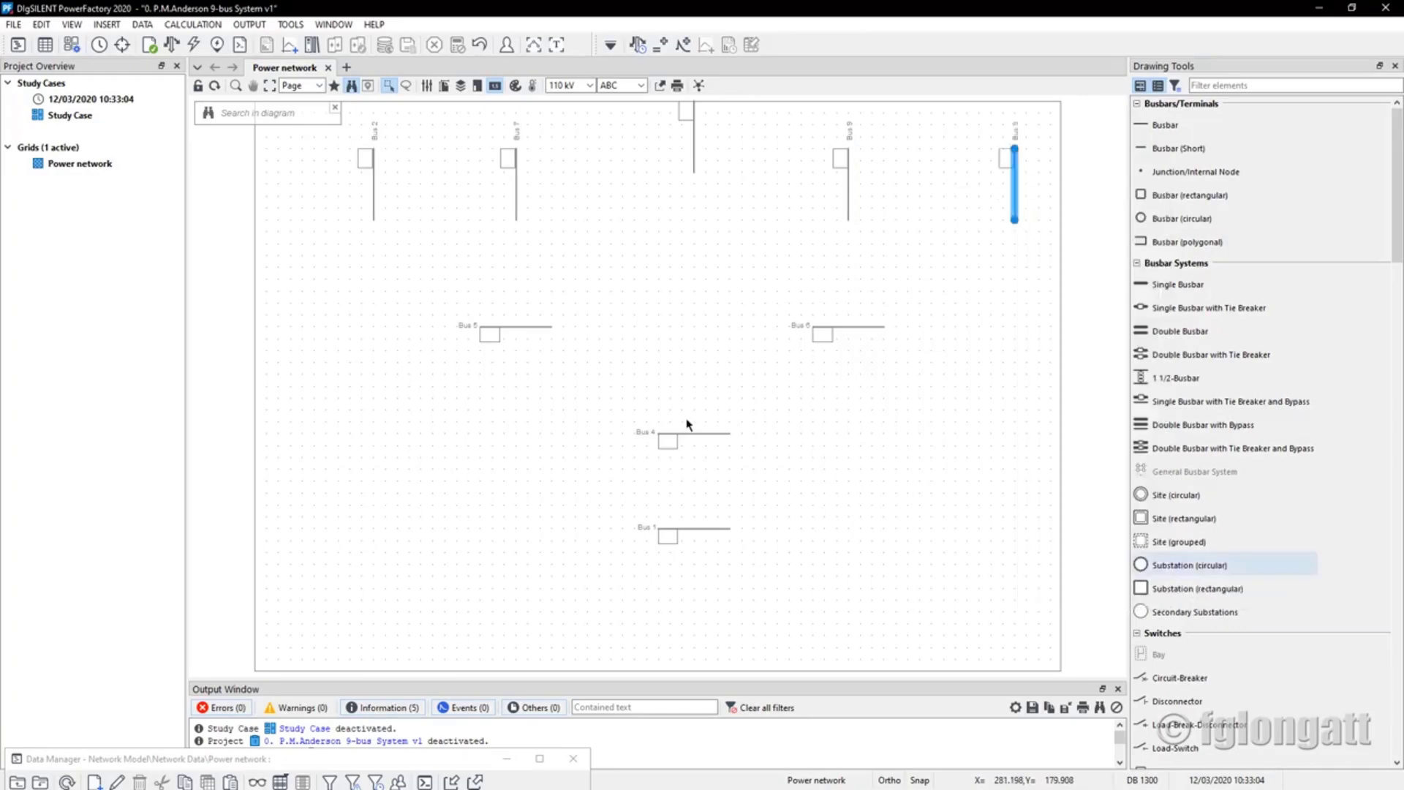
Move the Bus 8 busbar down into the row of vertical busbars, between Bus 7 and Bus 9
left_click(696, 257)
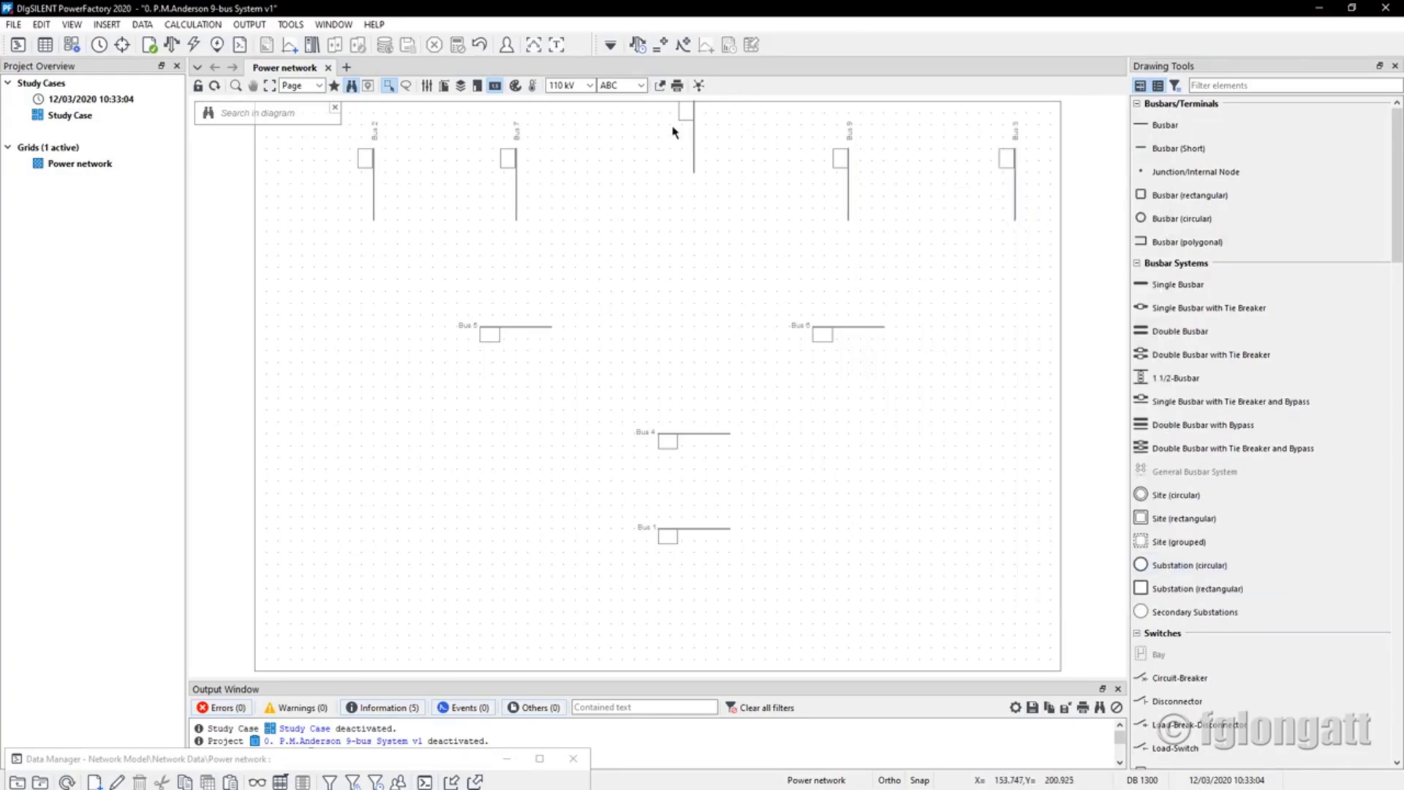
left_click(695, 146)
left_click_drag(695, 150, 670, 196)
right_click(670, 133)
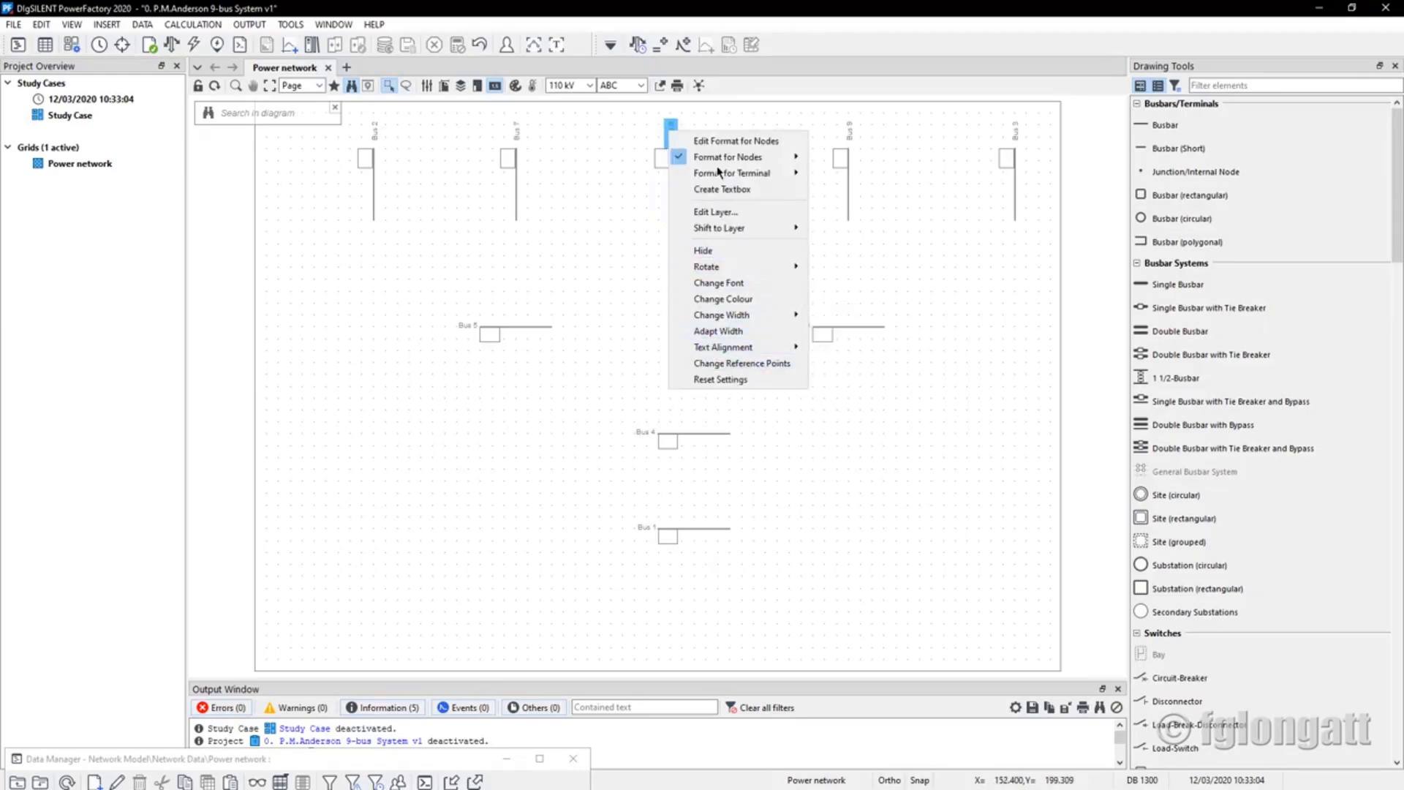
left_click(704, 116)
right_click(673, 132)
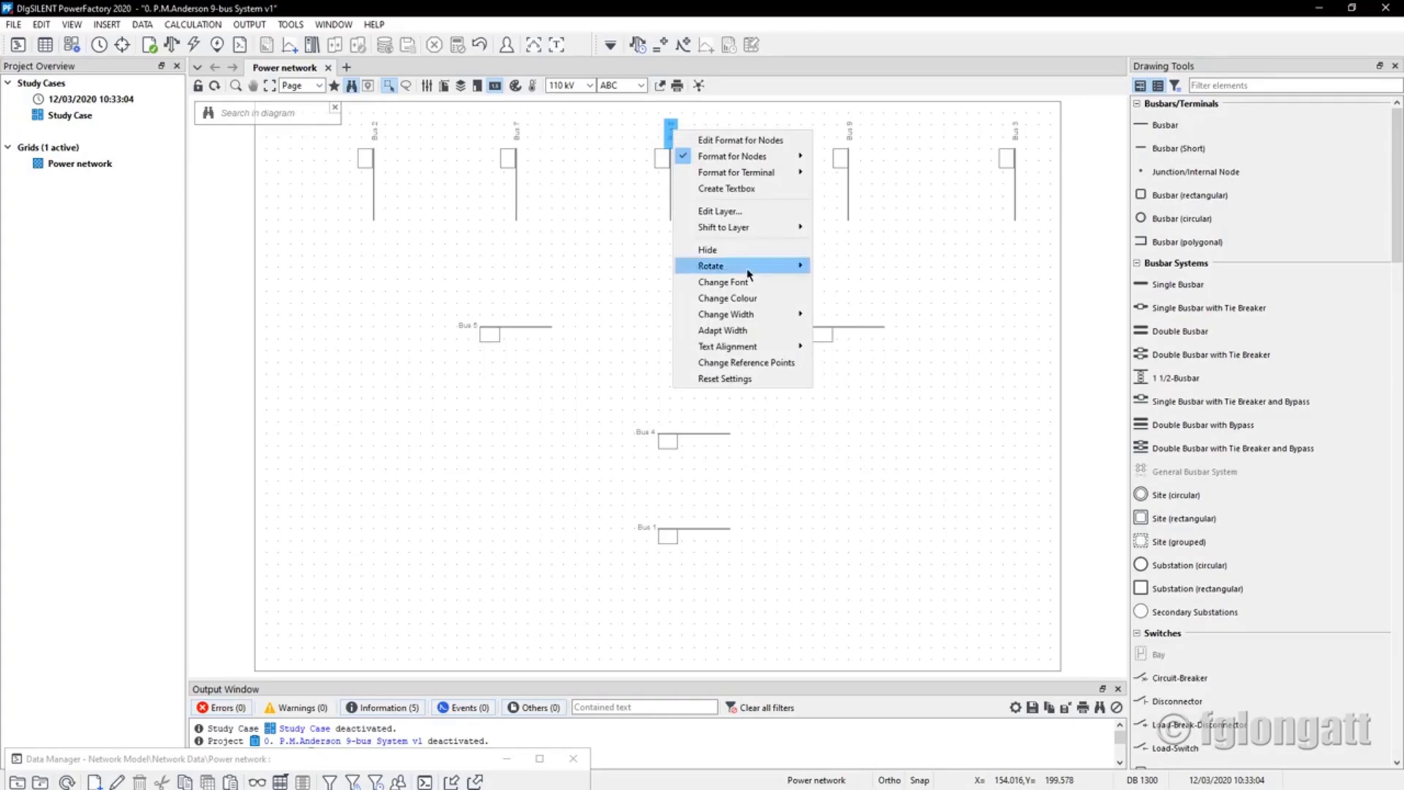
mouse_move(747, 272)
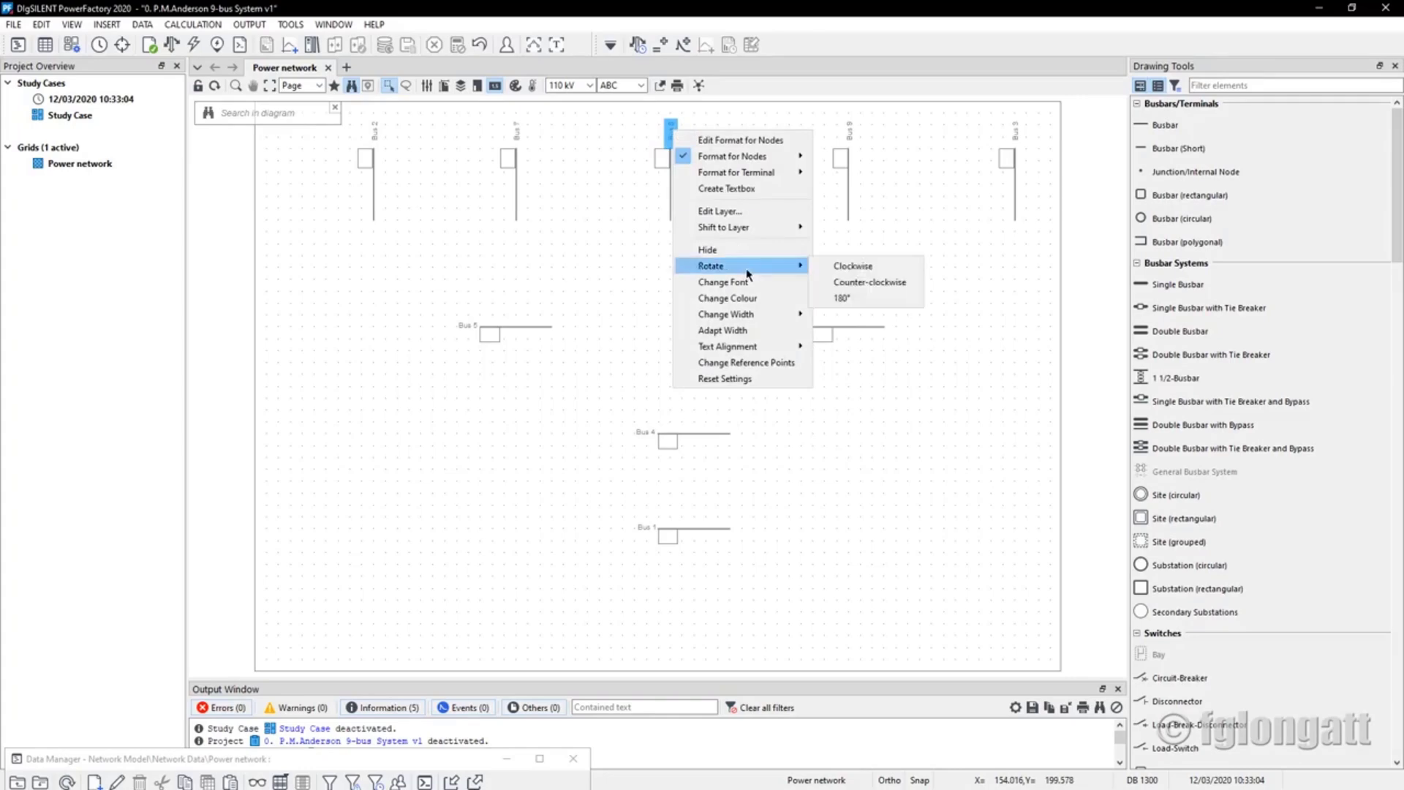
left_click(594, 234)
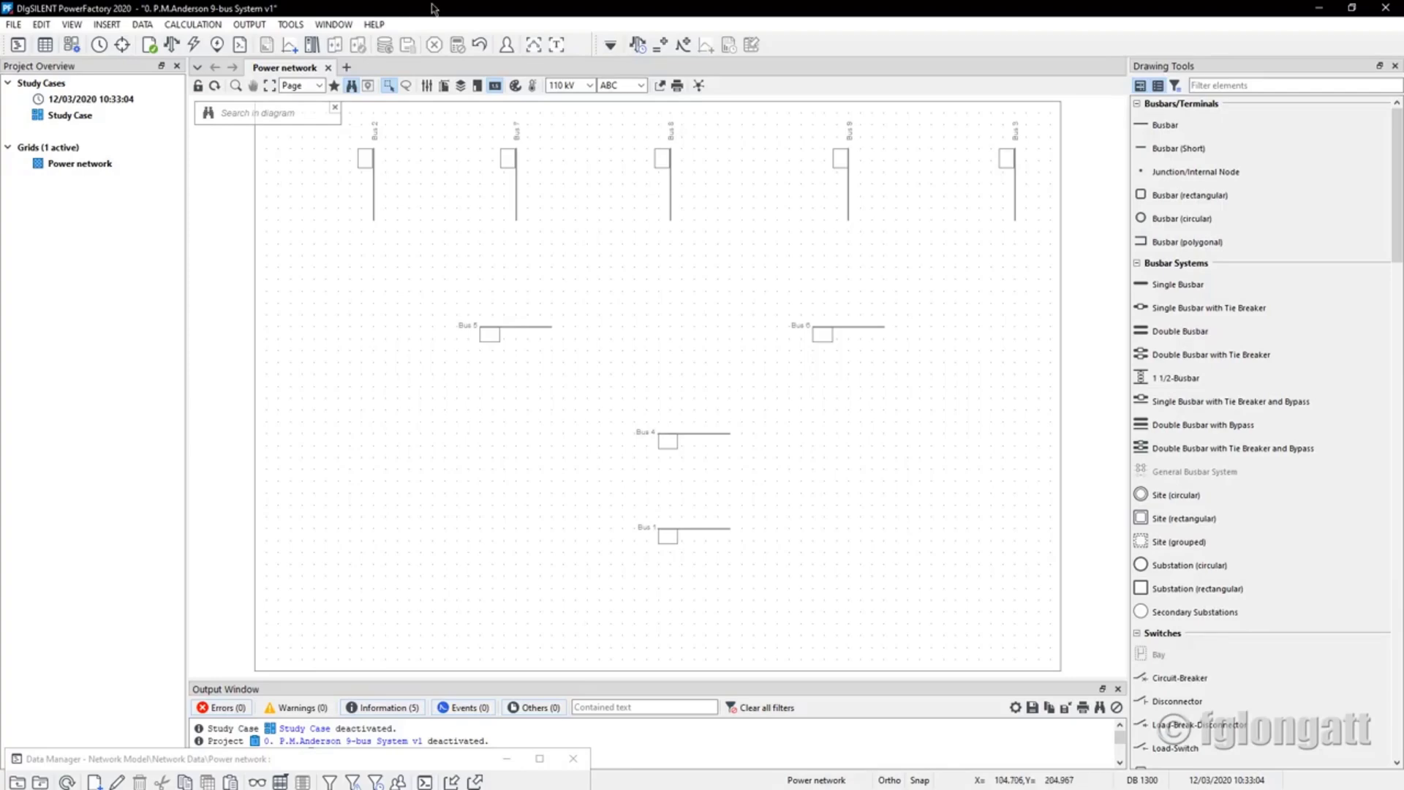
Move the Bus 6 and Bus 5 busbars inward, closer to the middle of the diagram, keeping them at the same height
left_click_drag(869, 330, 774, 326)
left_click(533, 326)
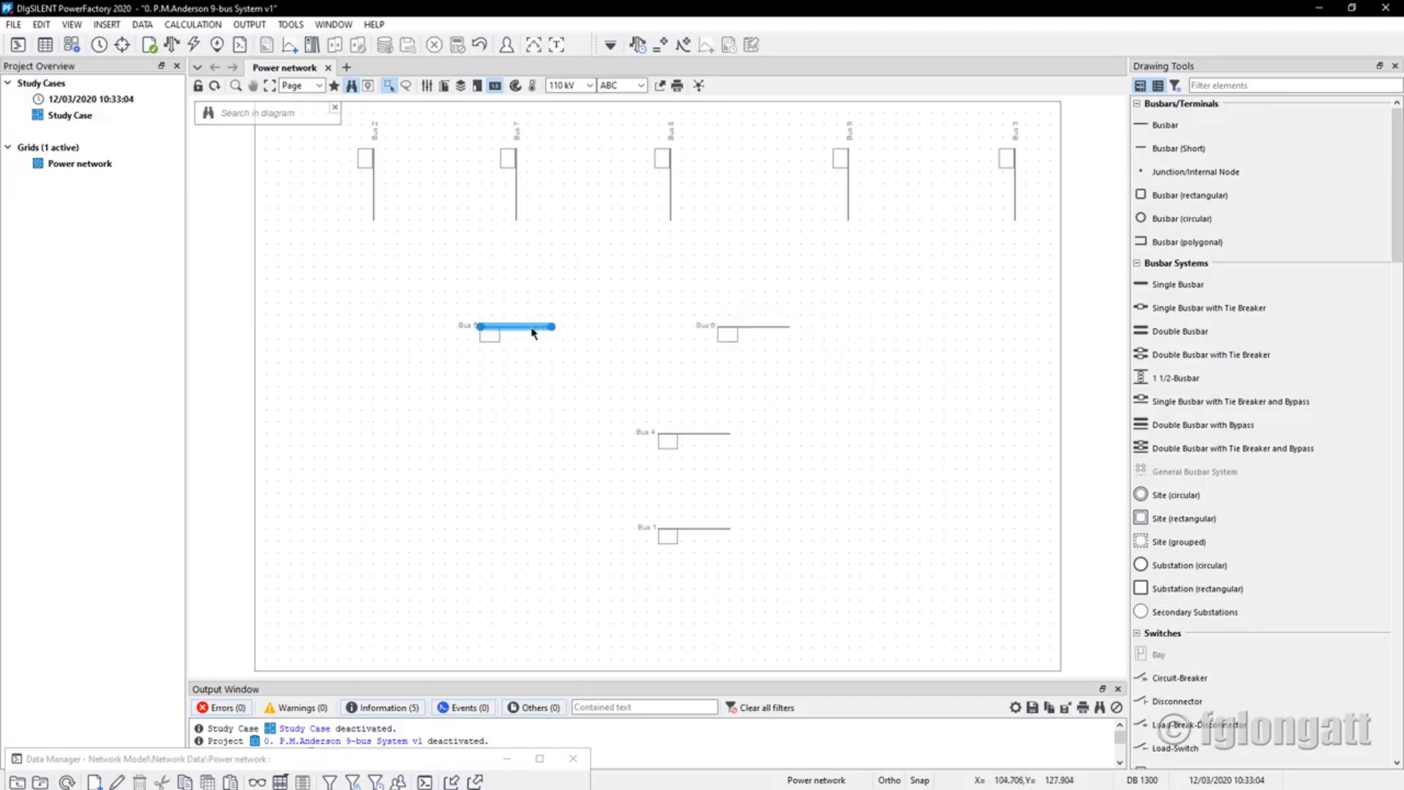
left_click_drag(554, 326, 589, 326)
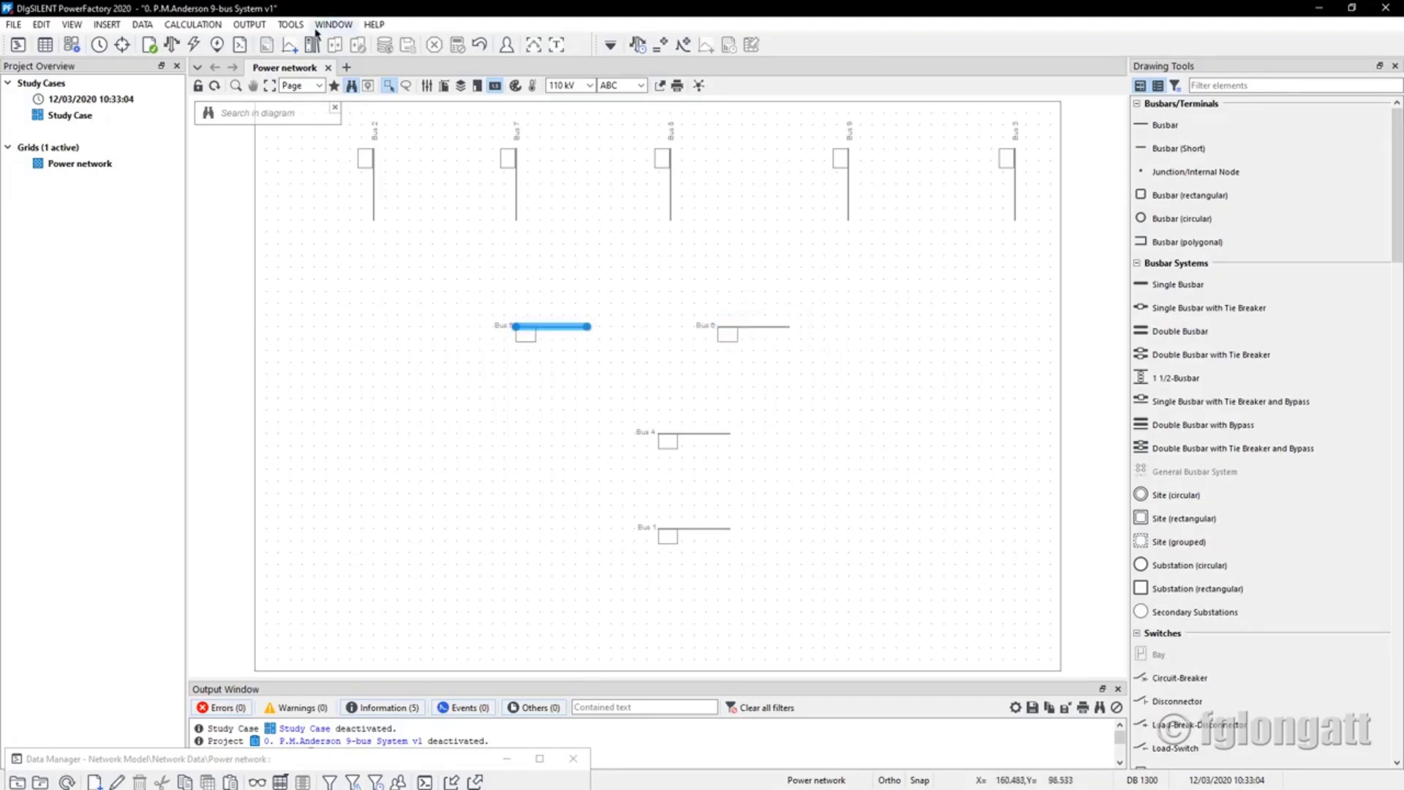
Move the Bus 3 busbar closer to Bus 9, keeping it level with the other vertical busbars
double_click(373, 195)
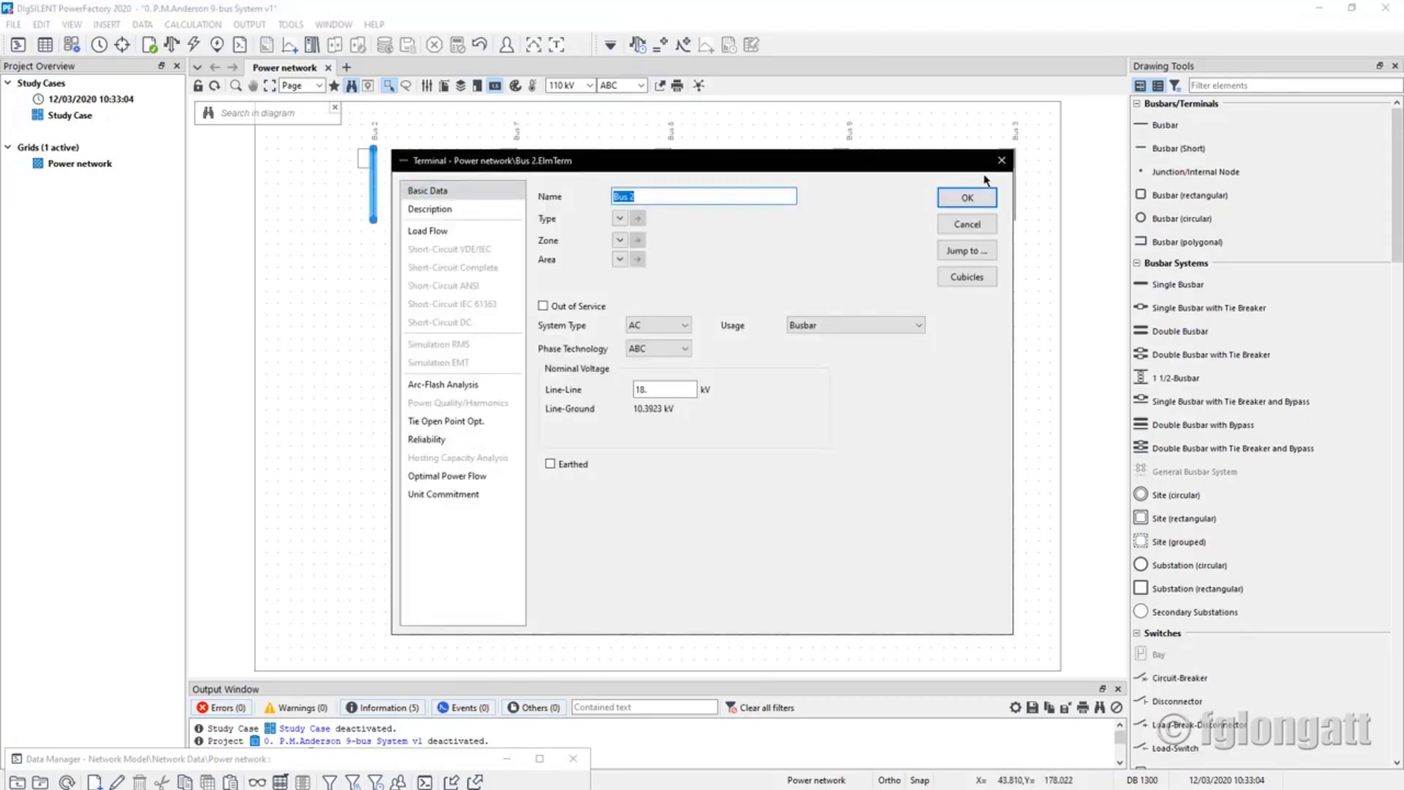
left_click(1001, 160)
left_click(1016, 204)
left_click_drag(1016, 204, 945, 194)
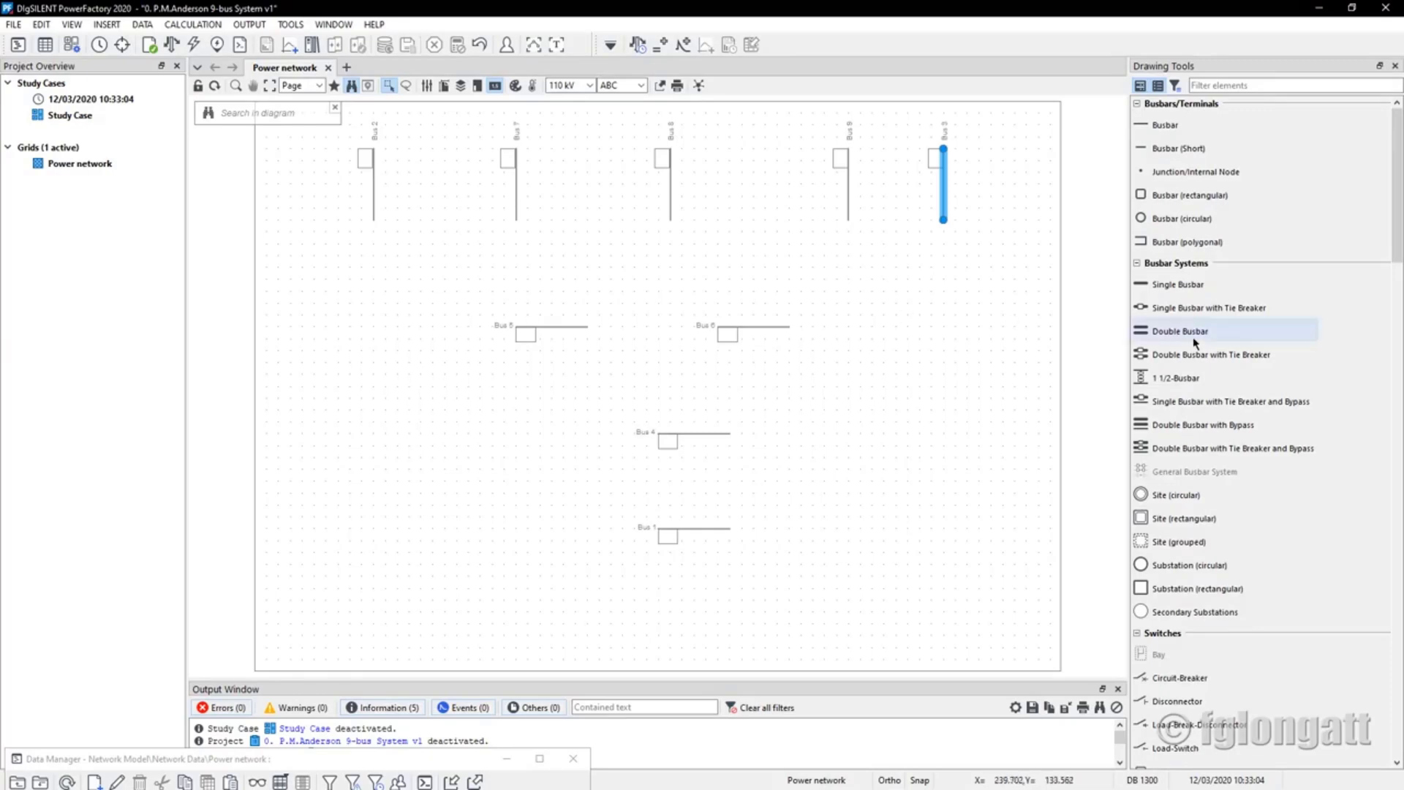
scroll(1299, 319, "down", 3)
scroll(1298, 319, "down", 8)
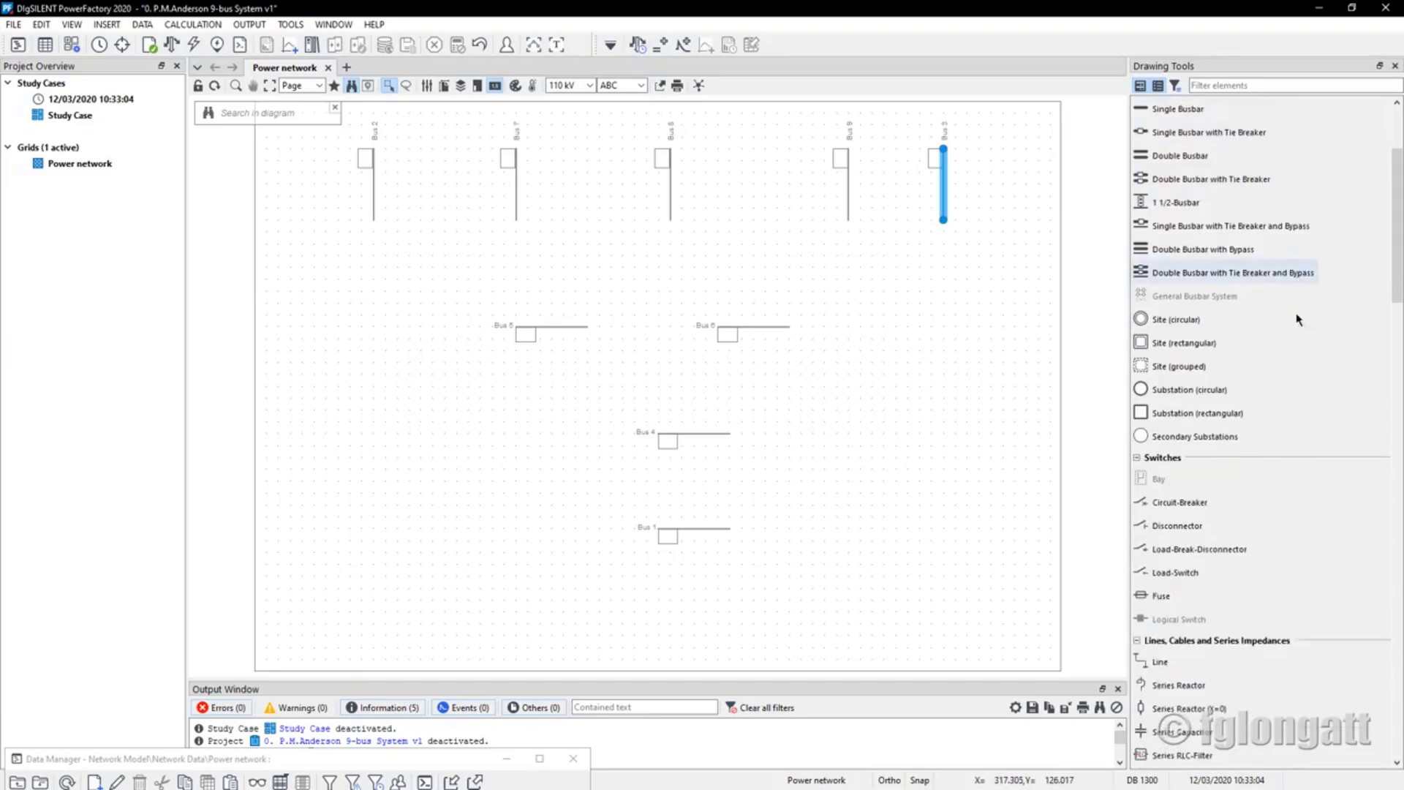
scroll(1297, 322, "down", 2)
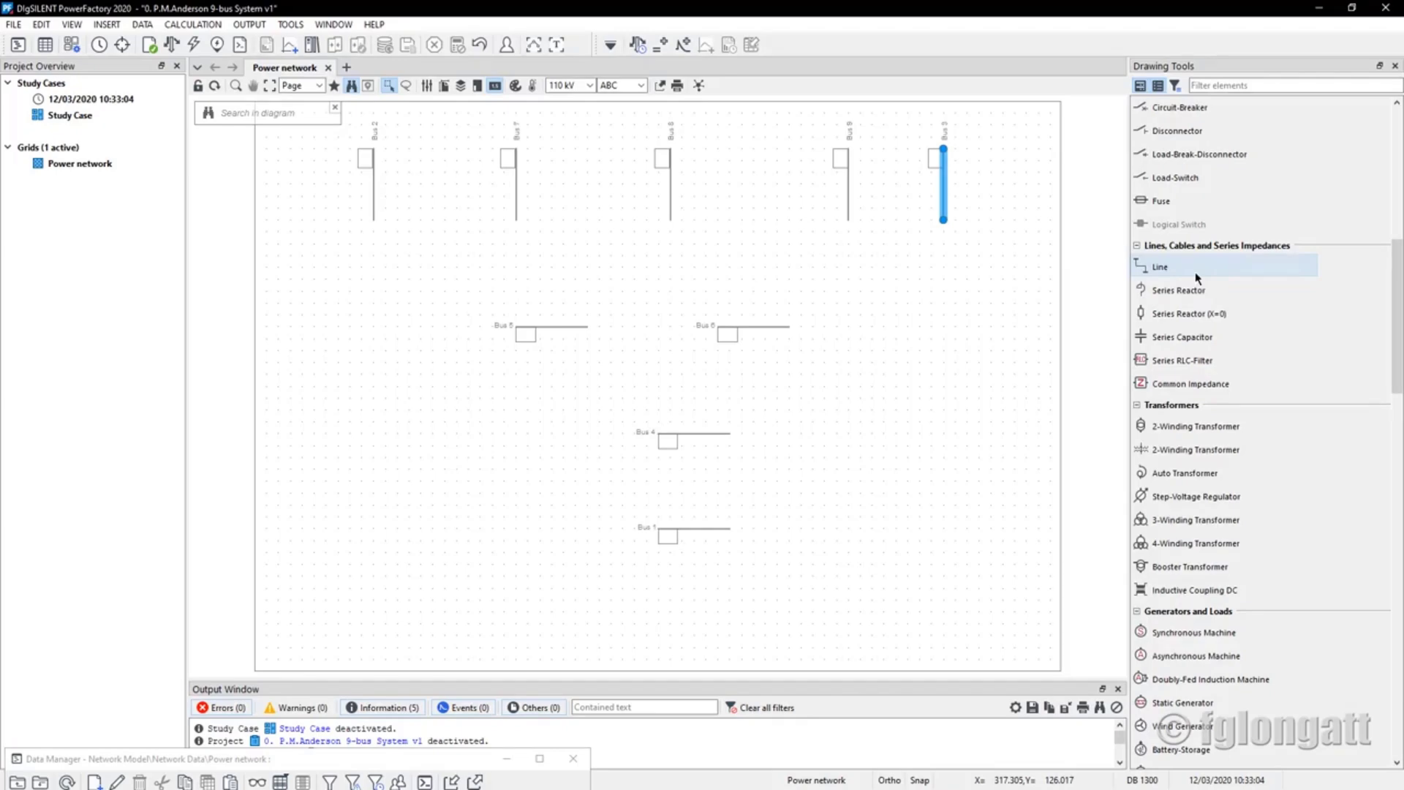
left_click(1197, 278)
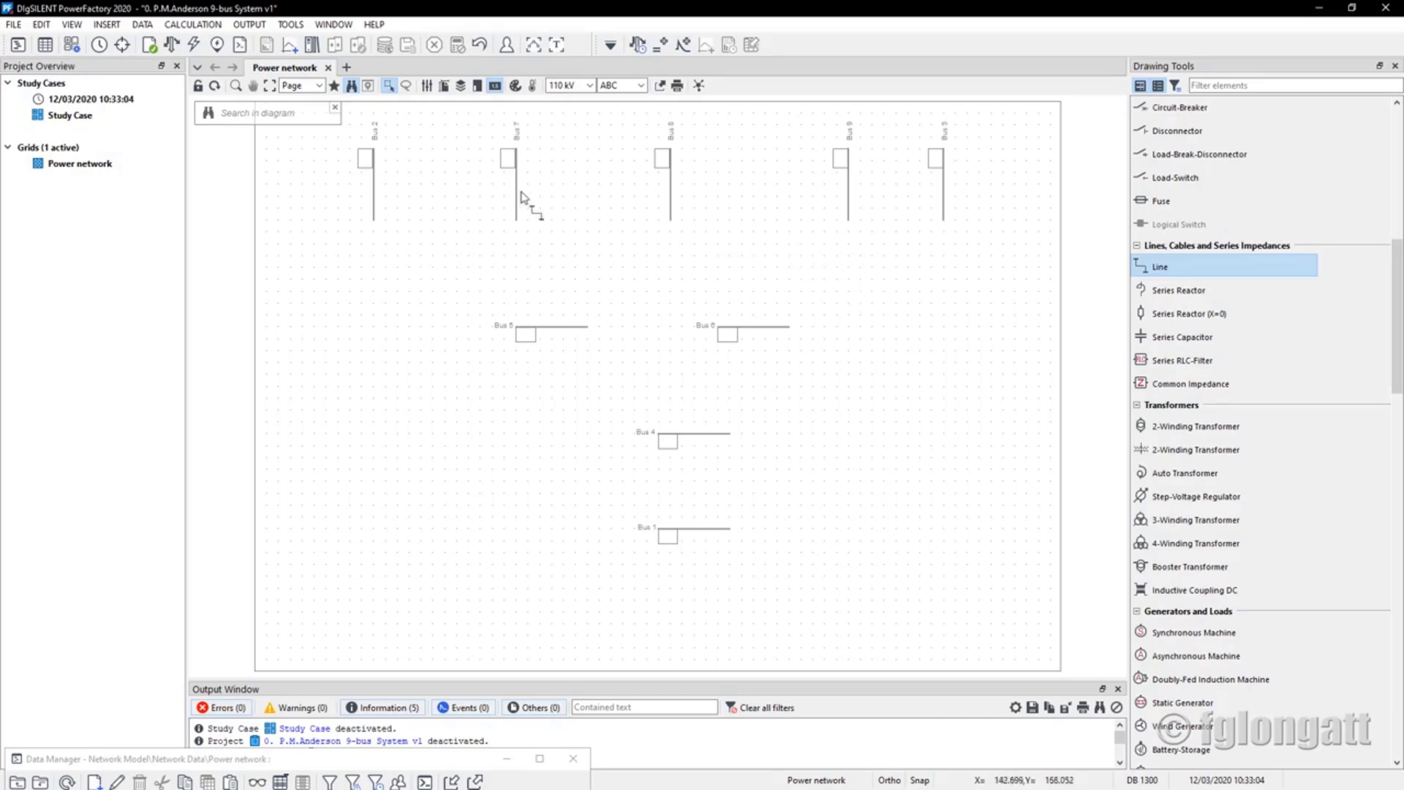
left_click(374, 177)
key("Escape")
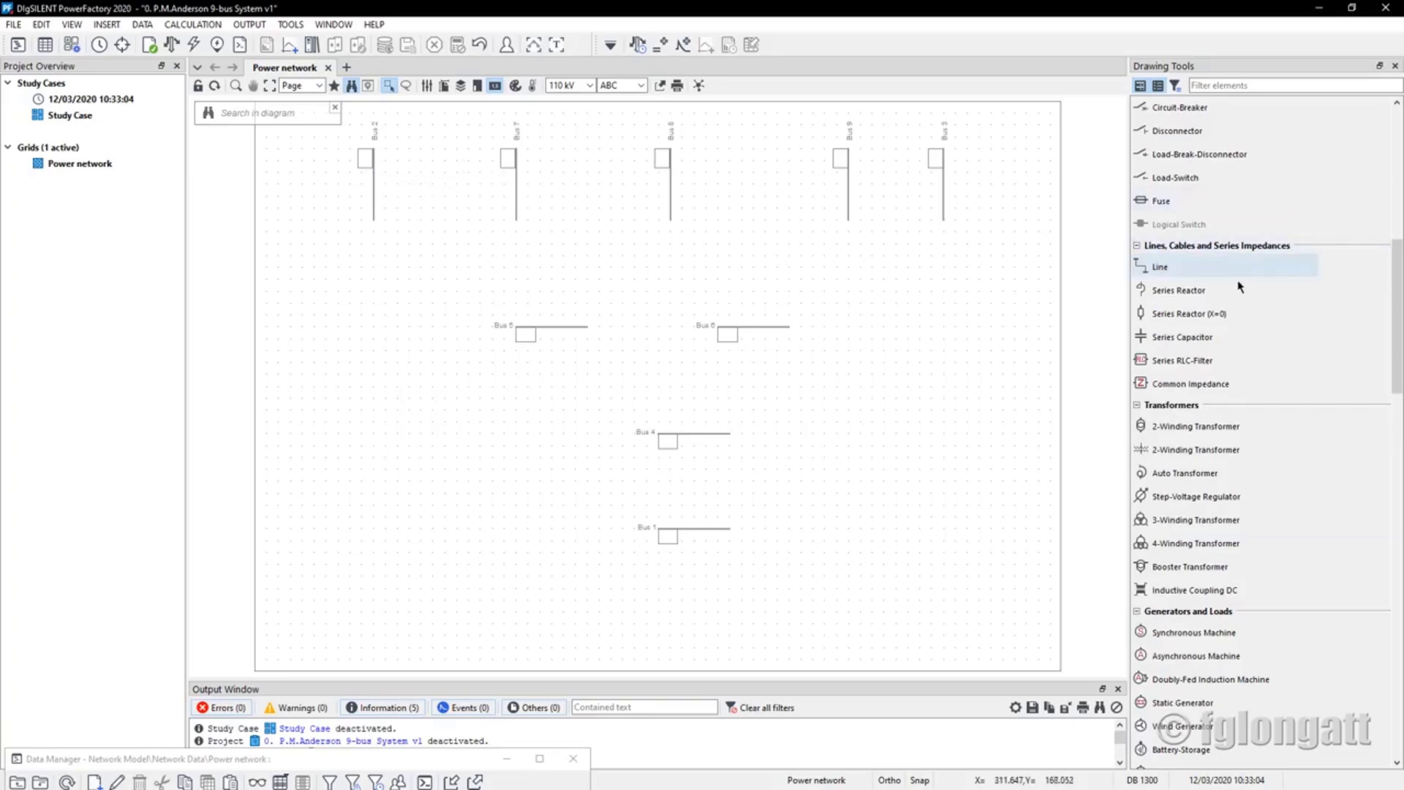
Draw straight transmission lines from Bus 7 to Bus 8 and from Bus 8 to Bus 9
left_click(1186, 269)
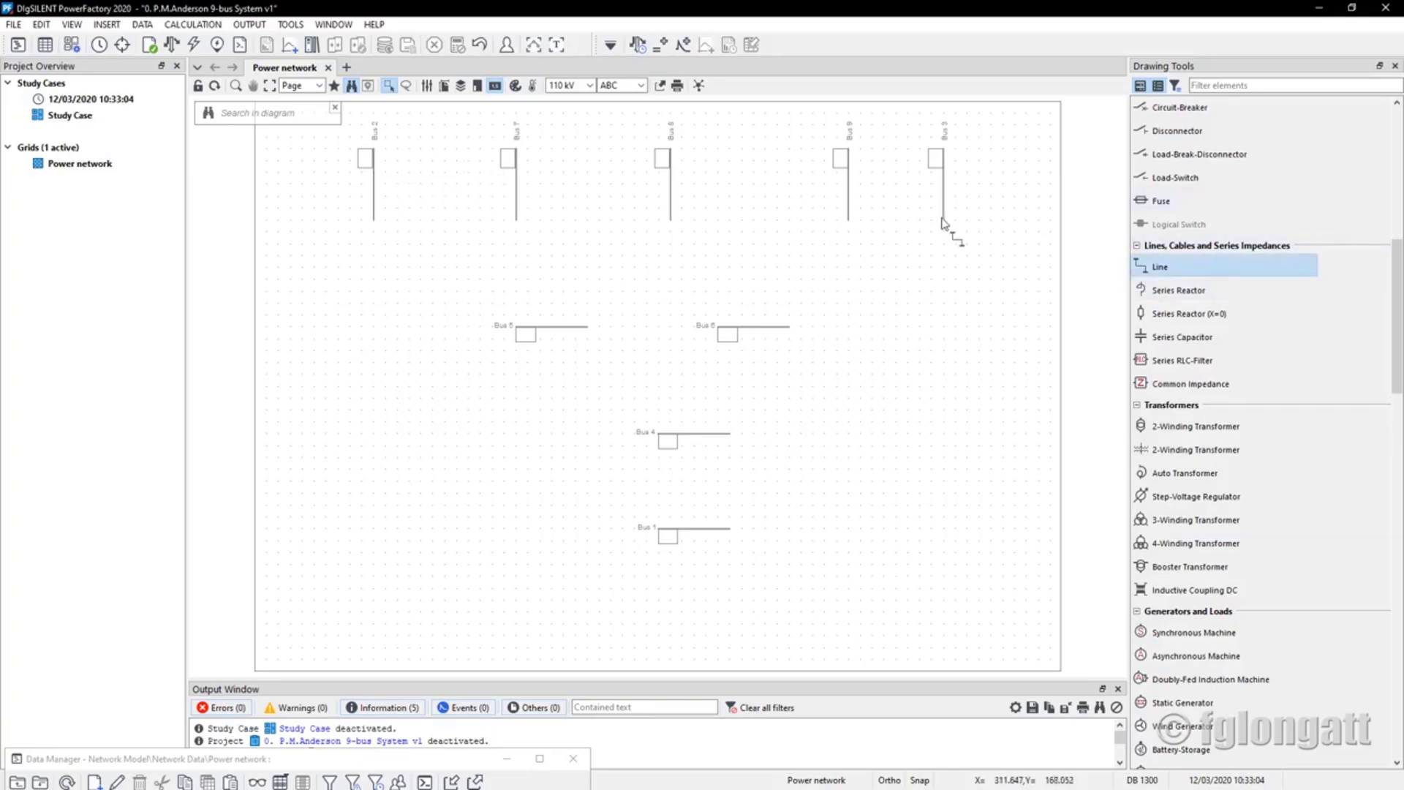
left_click(516, 177)
left_click(670, 177)
left_click(671, 177)
left_click(849, 176)
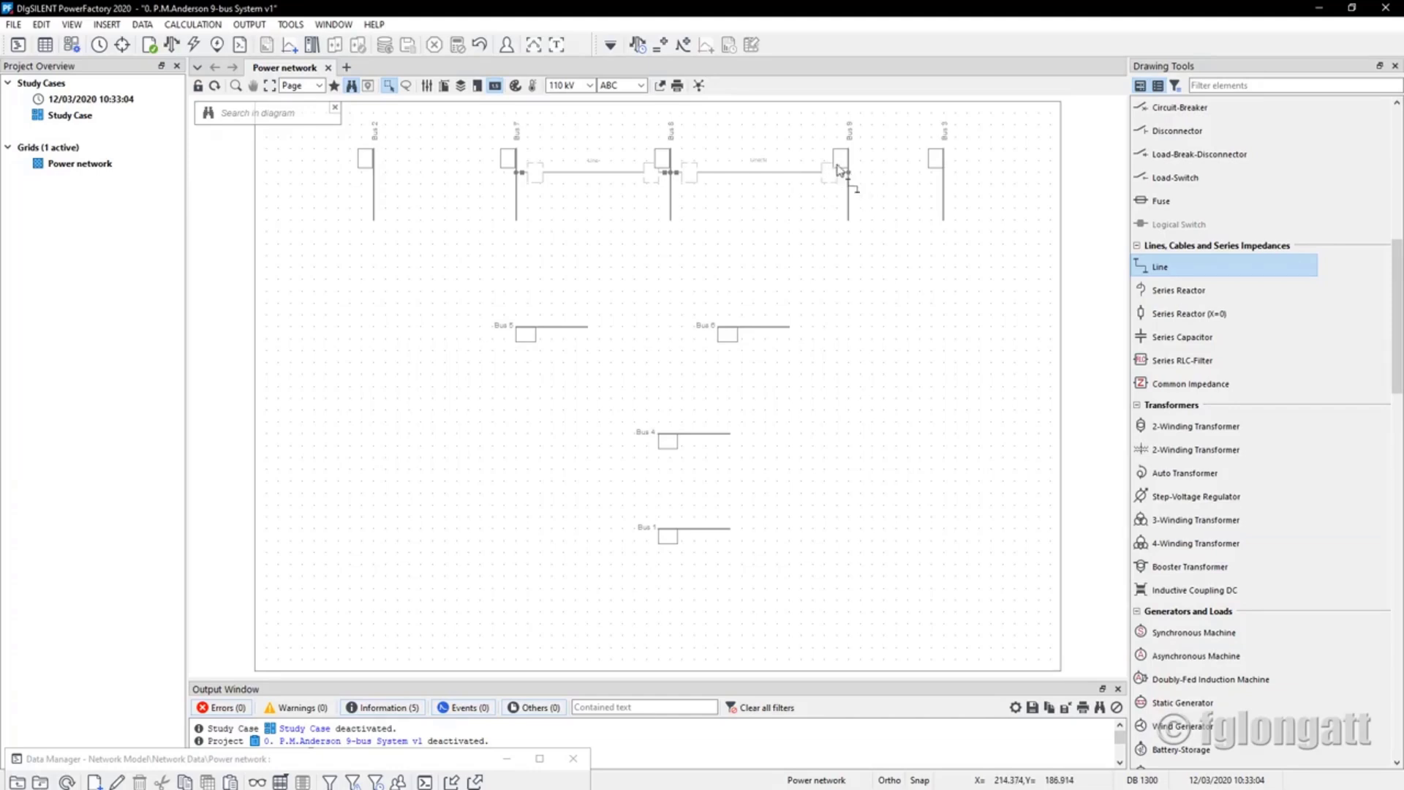
Draw a transmission line from the lower part of Bus 7 to Bus 5 with one right-angle bend
left_click(517, 208)
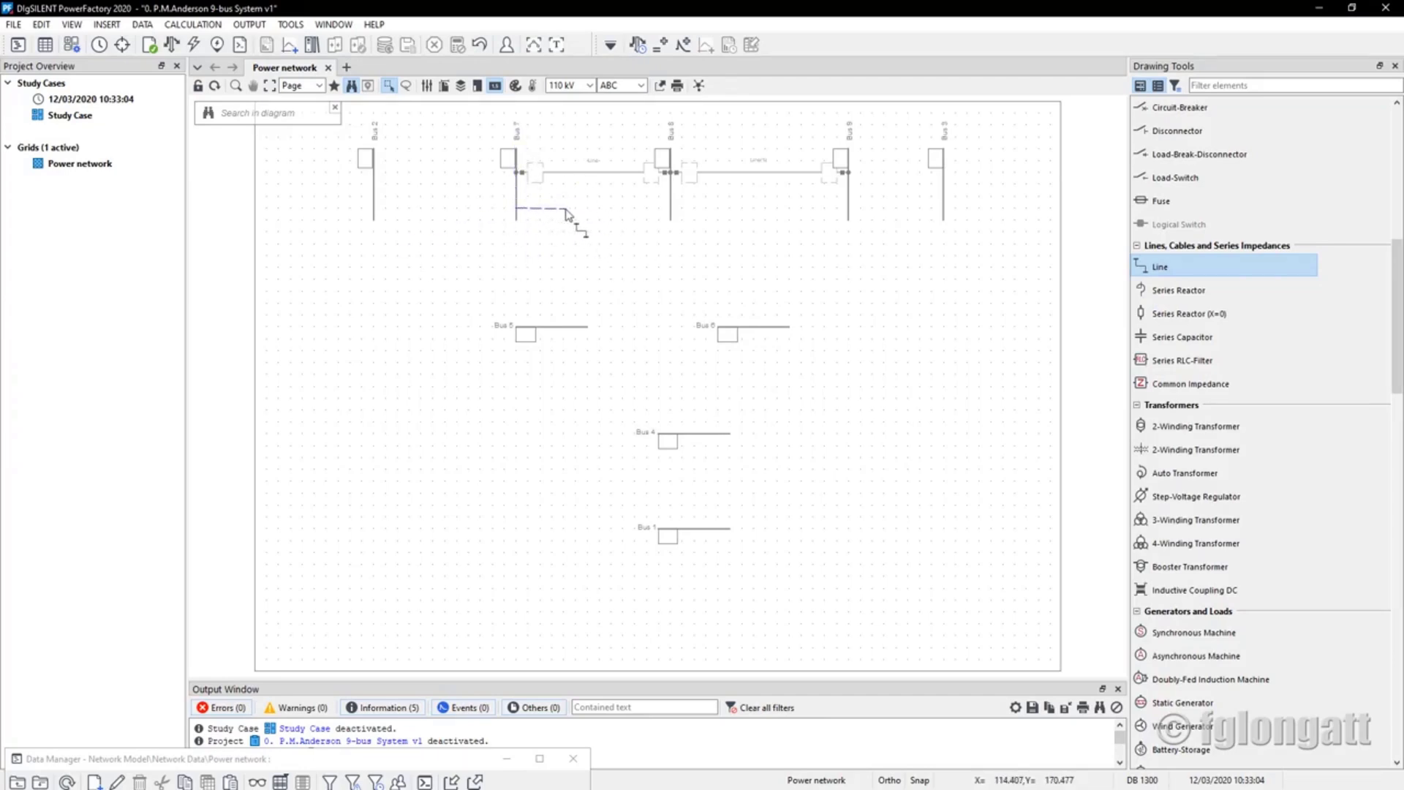
left_click(564, 209)
left_click(564, 329)
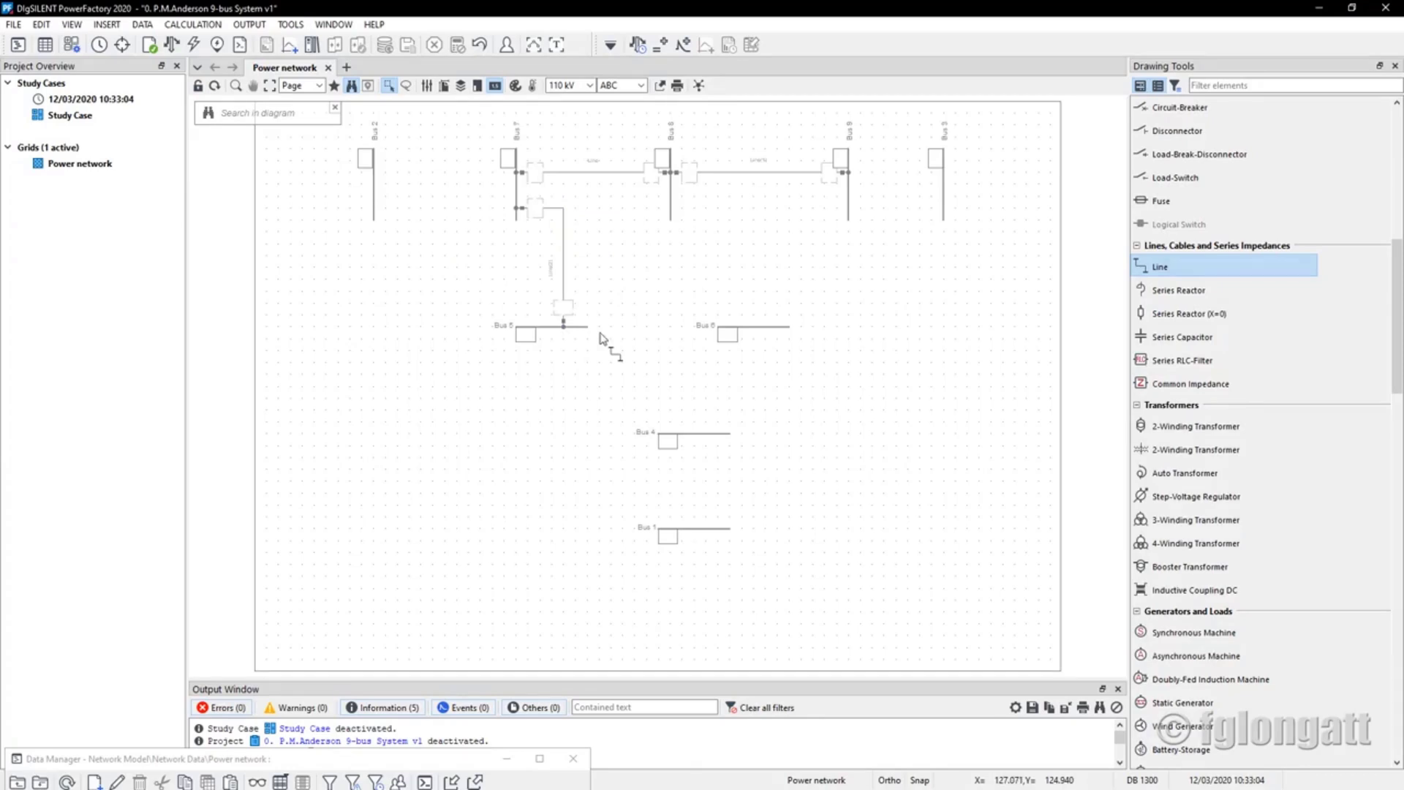
Draw a transmission line from the lower part of Bus 9 to Bus 6 with one right-angle bend, and end line drawing
left_click(847, 212)
left_click(754, 210)
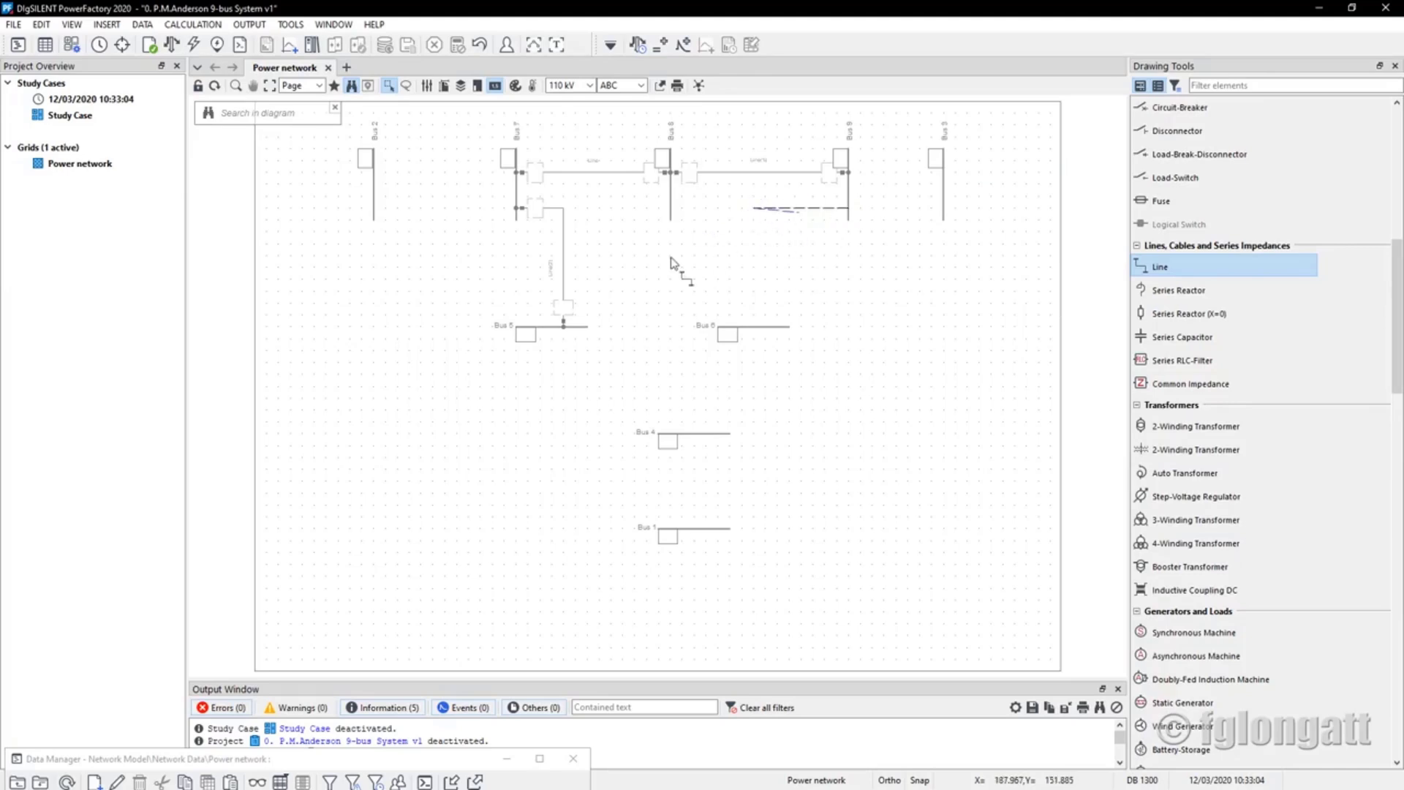
left_click(754, 328)
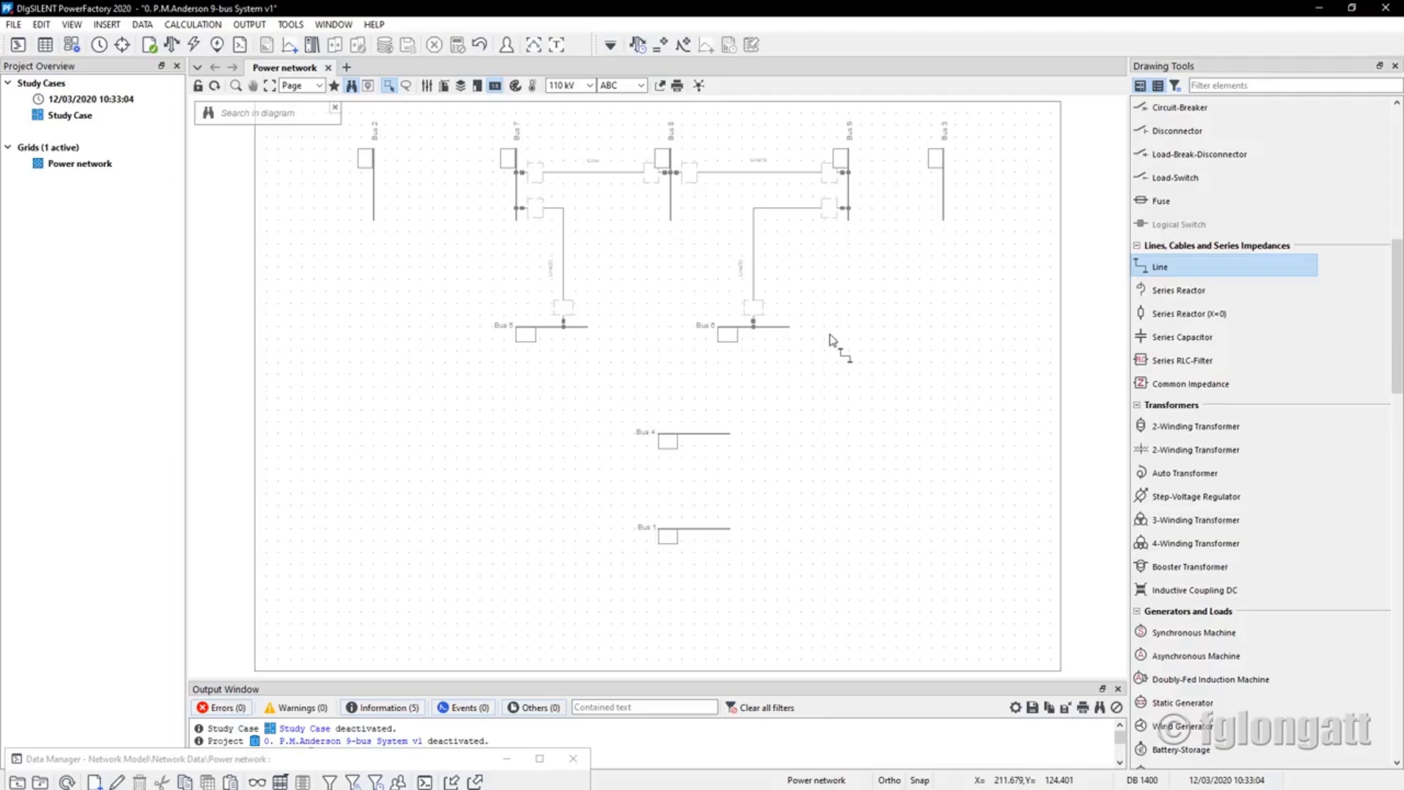
key("Escape")
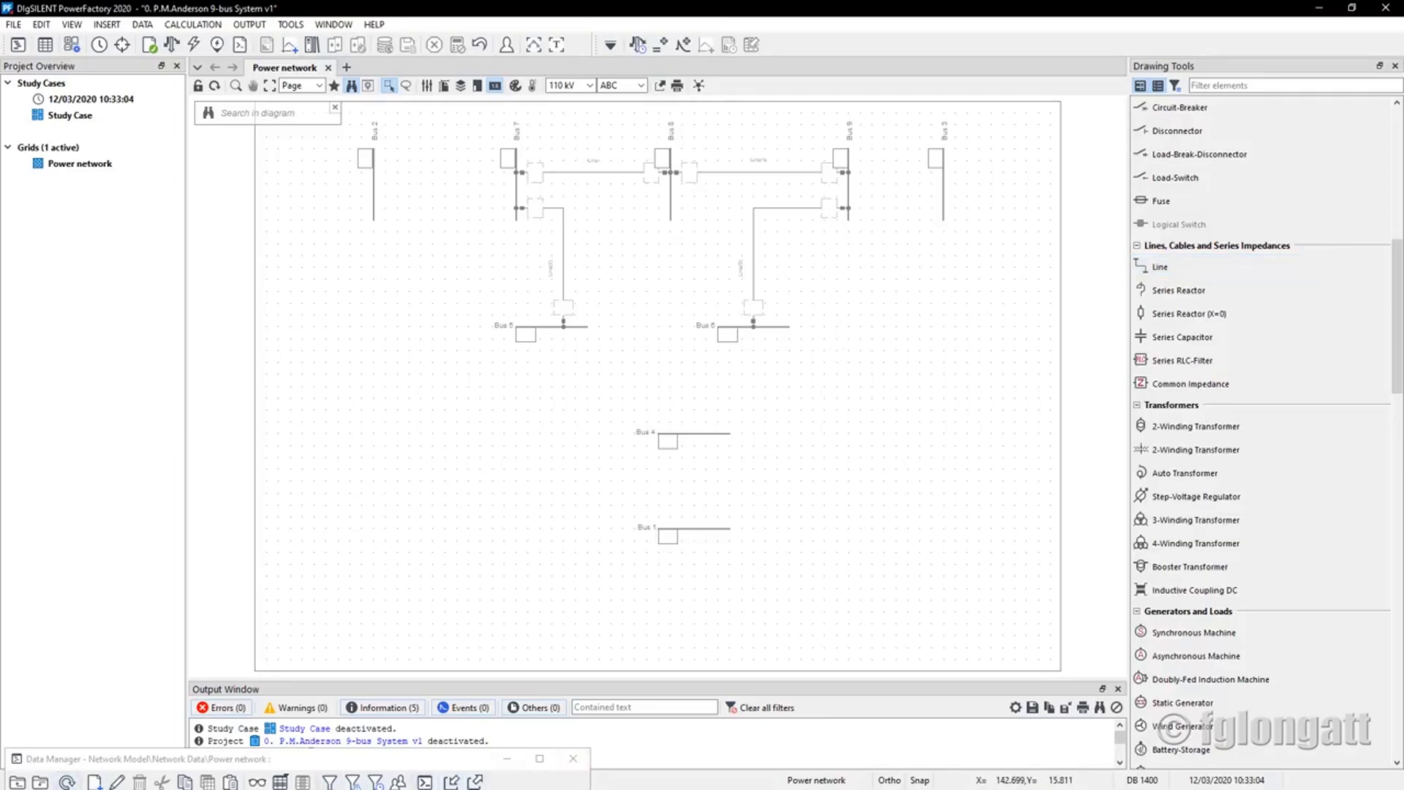
Lengthen the Bus 4 busbar at both ends, following the reference, so it spans beneath Bus 5 and Bus 6
key("alt+Tab")
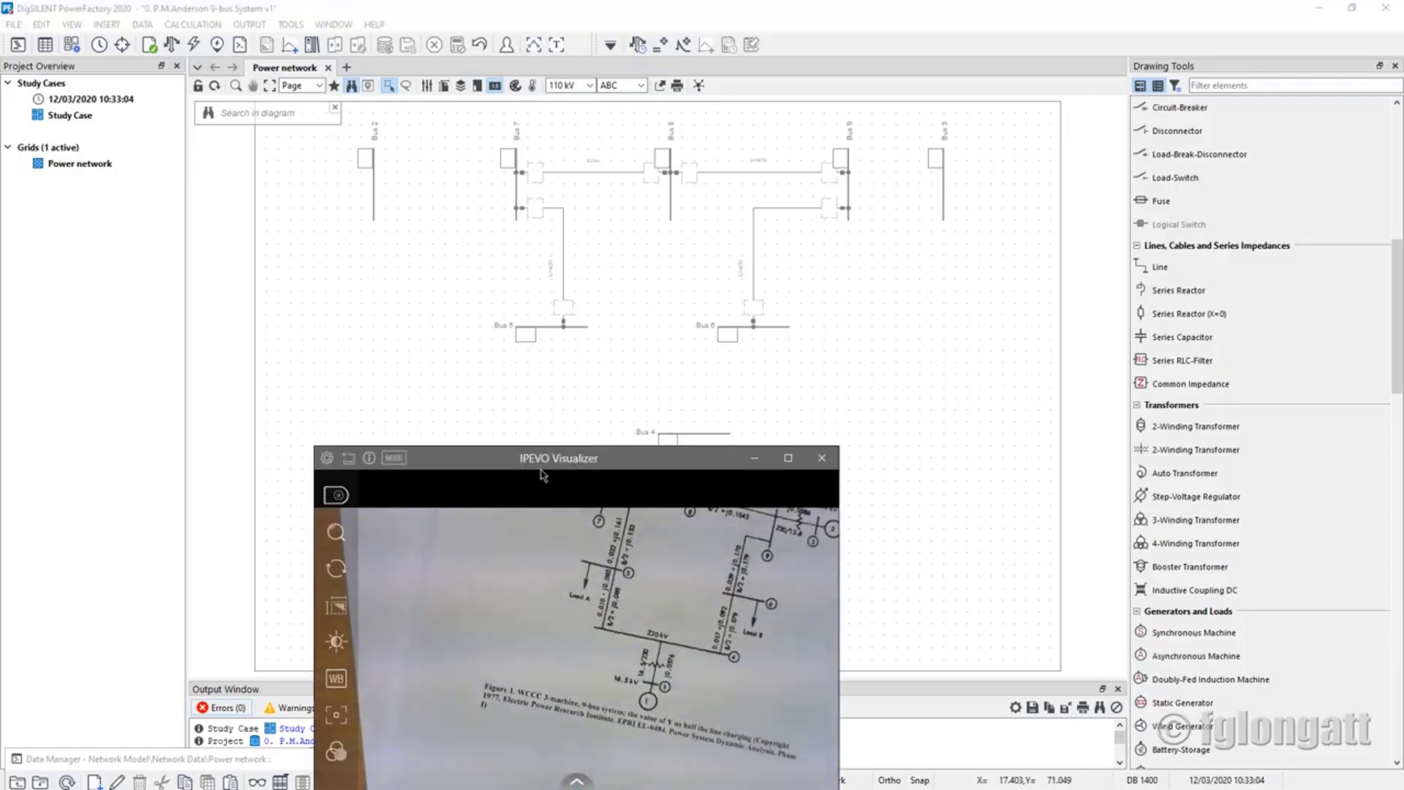
left_click_drag(547, 464, 1076, 457)
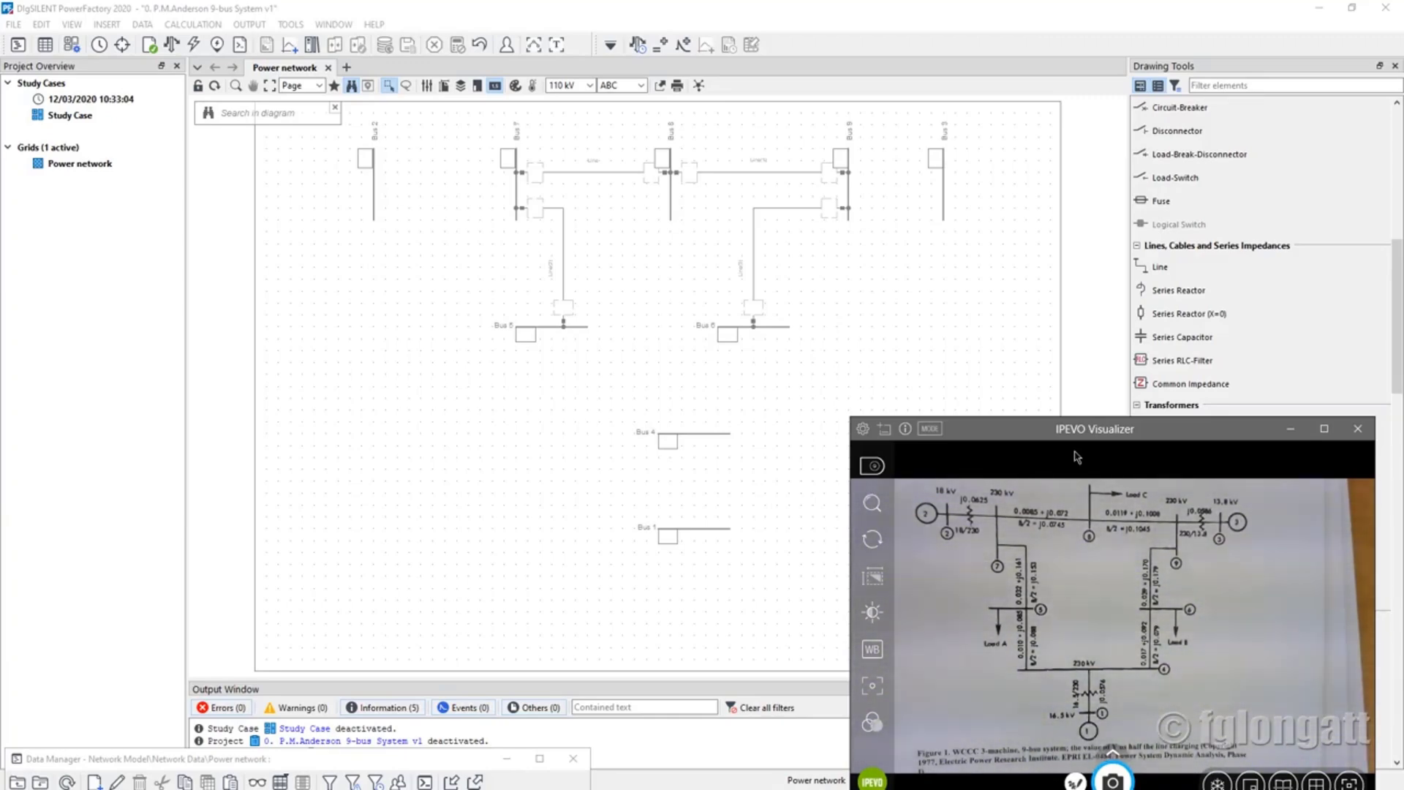
left_click(720, 434)
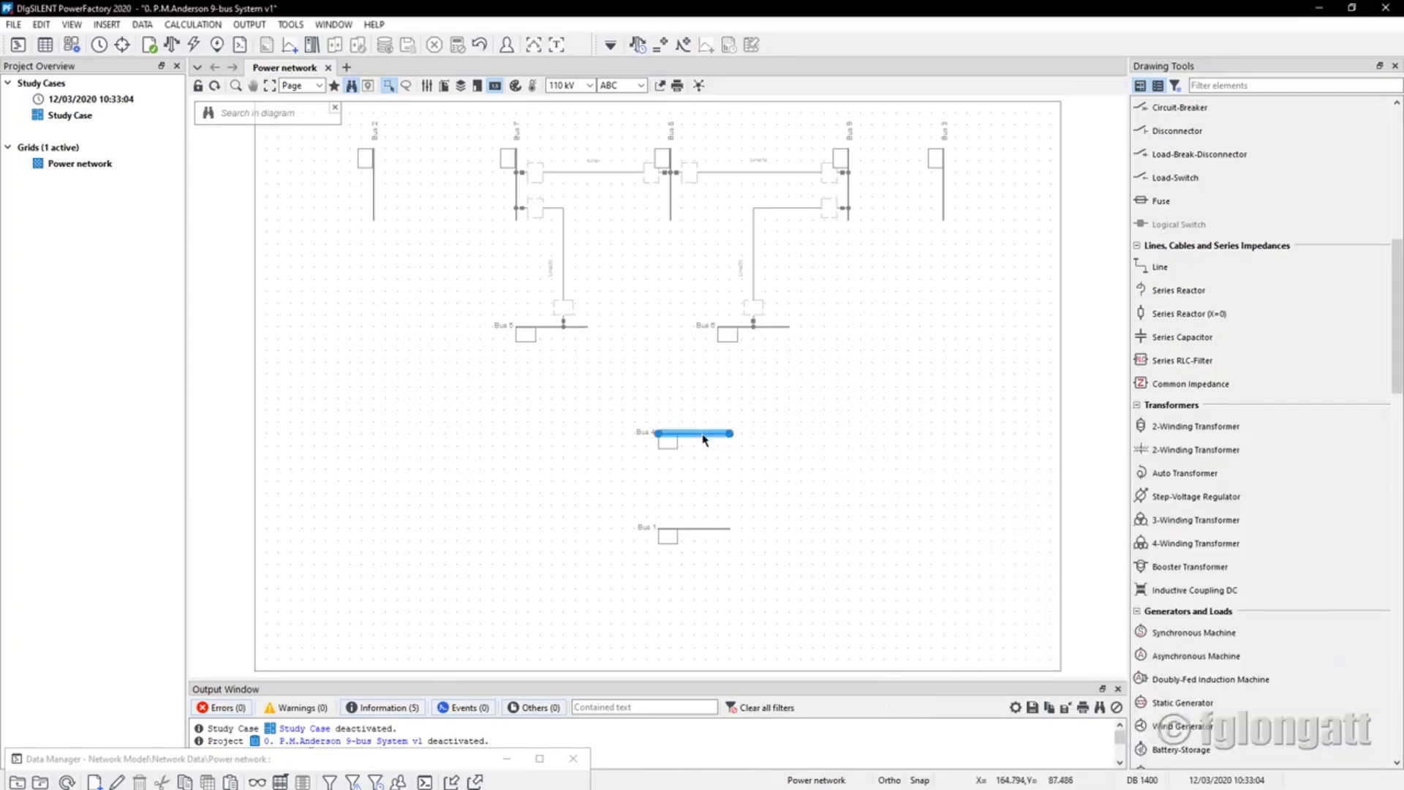
left_click_drag(704, 434, 796, 438)
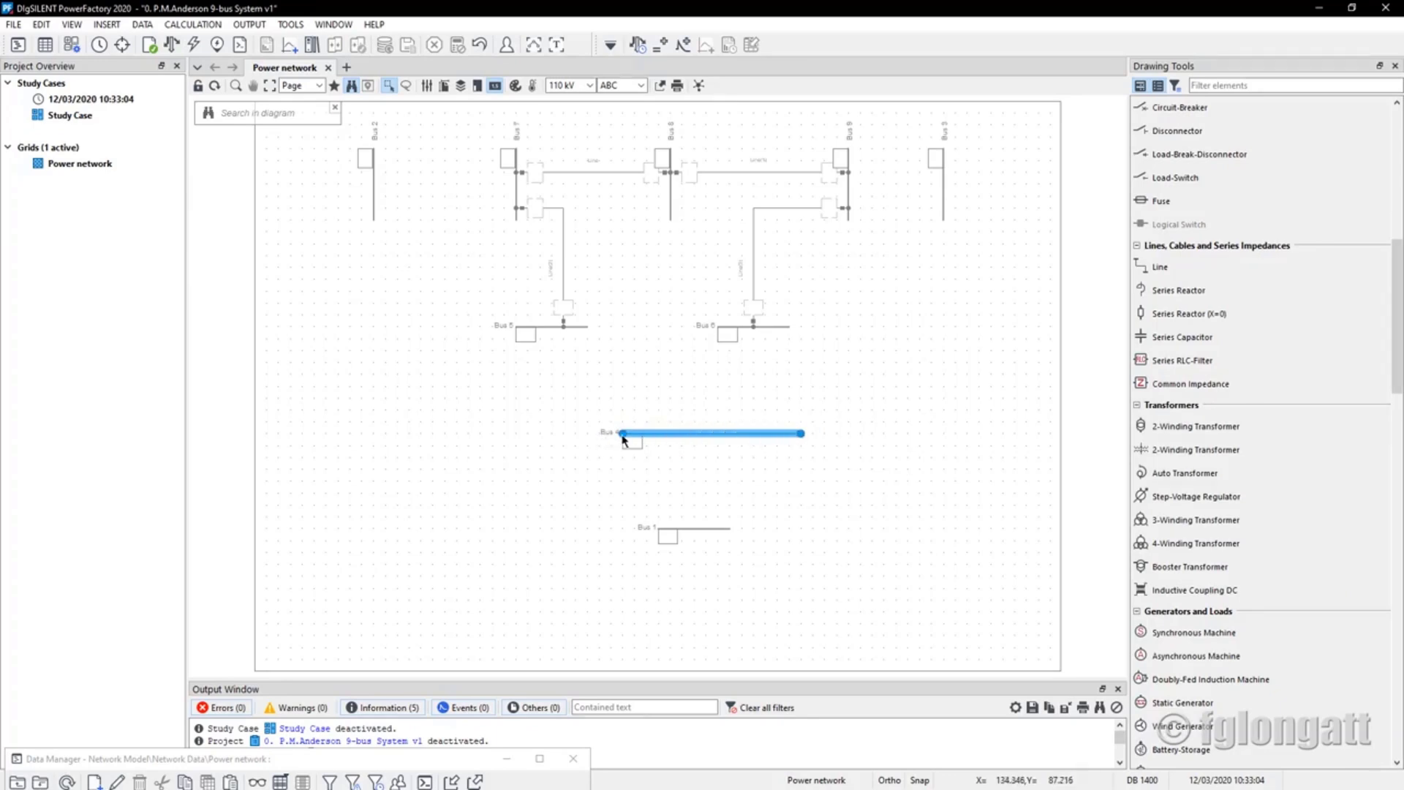
left_click_drag(622, 434, 516, 431)
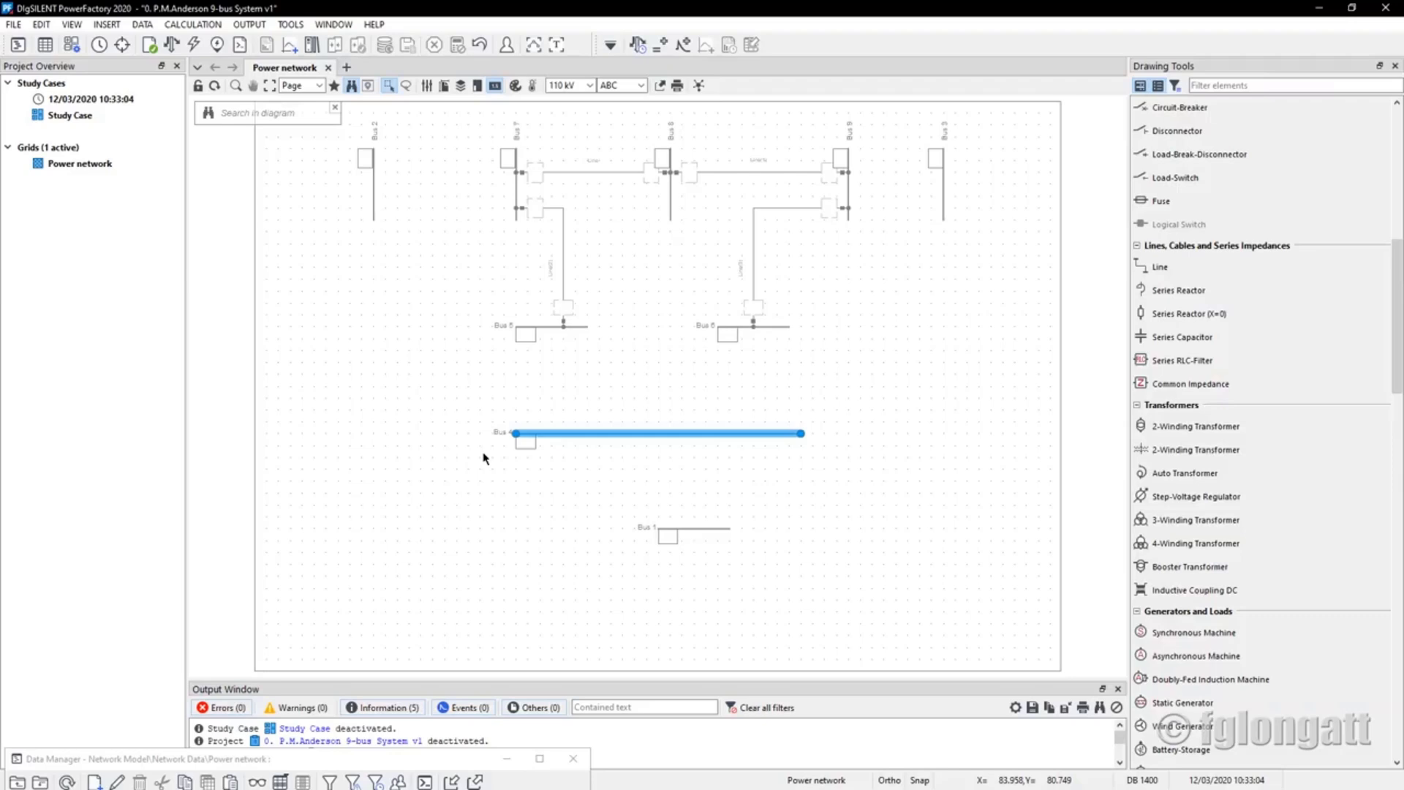
Draw straight vertical transmission lines from Bus 4 up to Bus 6 and from Bus 4 up to Bus 5
key("alt+Tab")
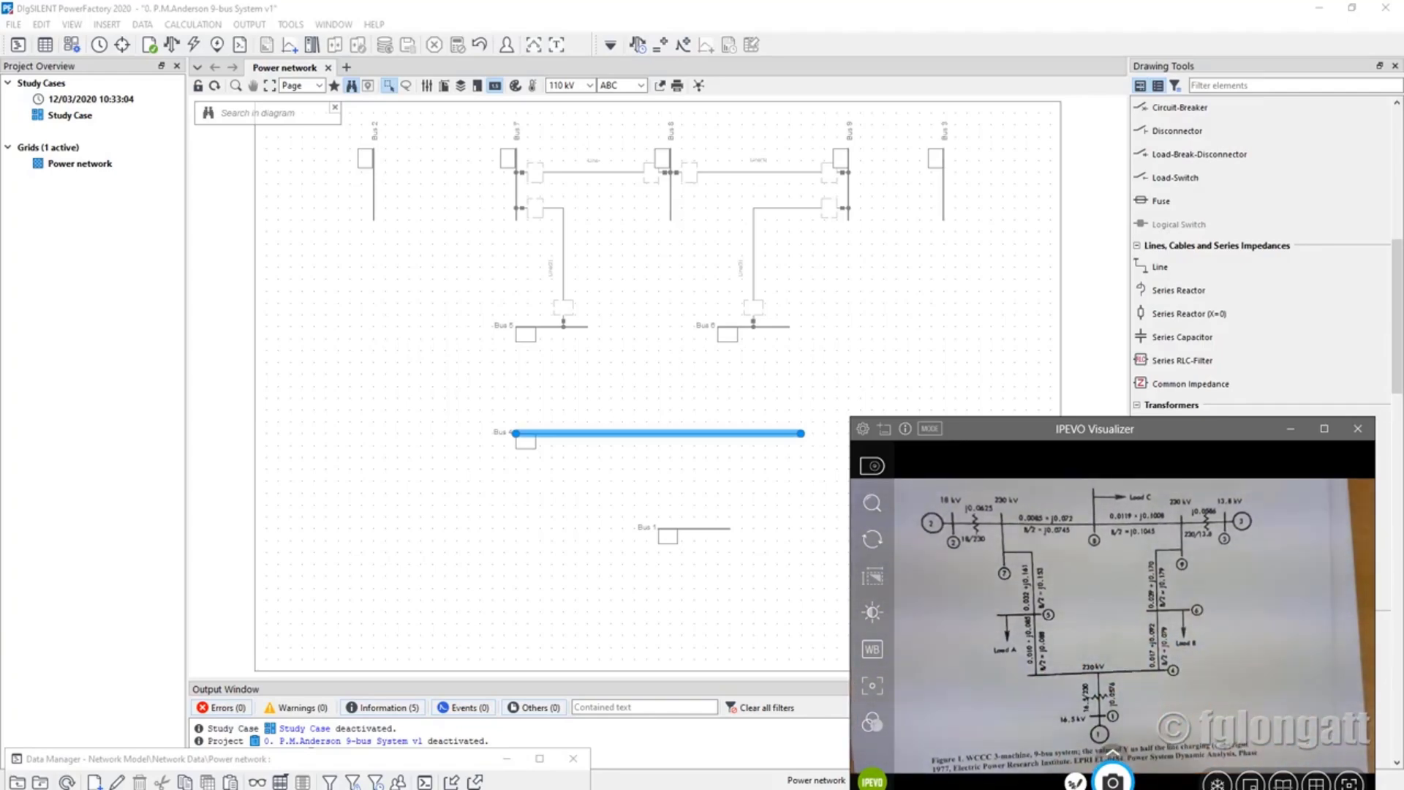
left_click(1370, 396)
left_click(1160, 267)
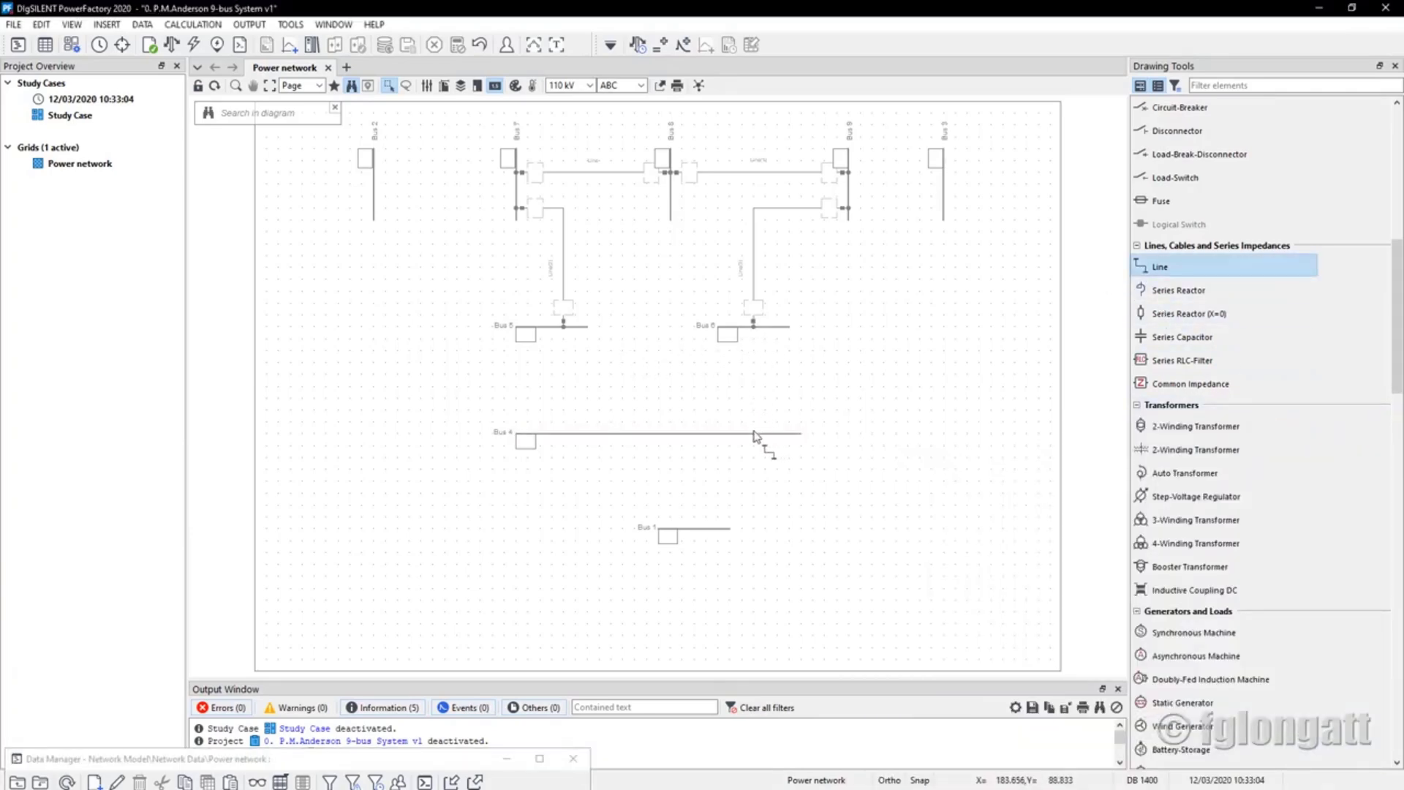
left_click(754, 433)
left_click(753, 328)
left_click(561, 434)
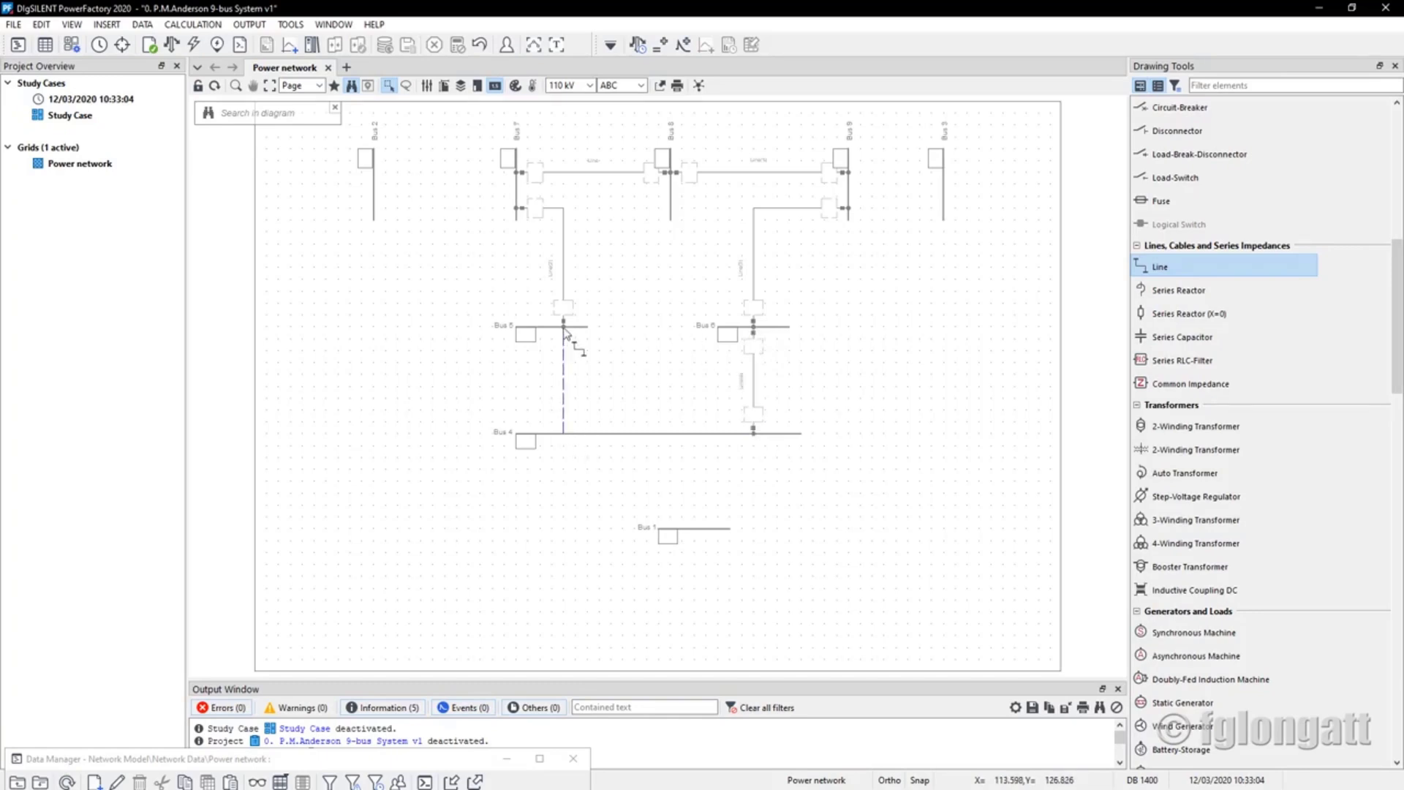
left_click(564, 328)
key("Escape")
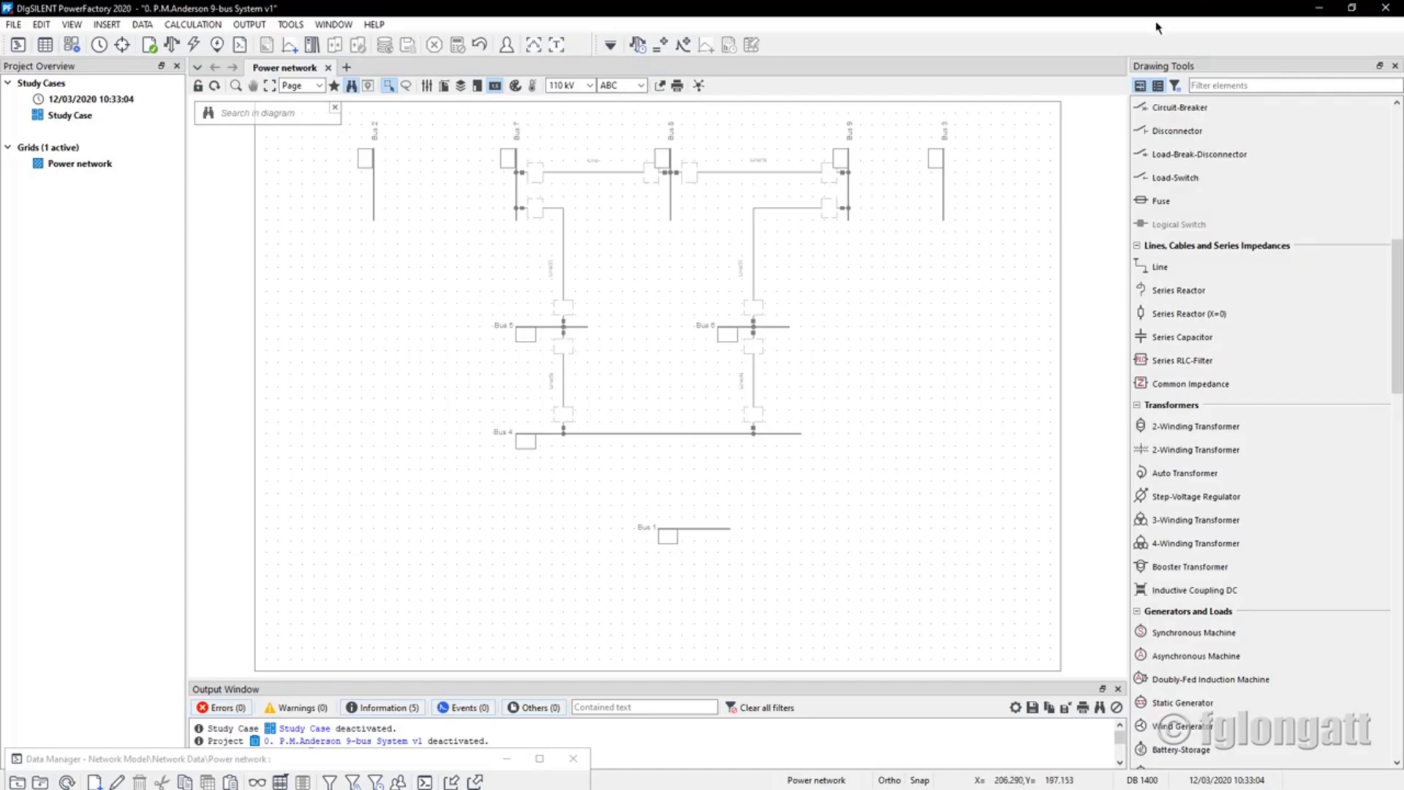
Shift Bus 6 with its connected lines slightly towards Bus 5, and move Bus 9 slightly closer to Bus 8
left_click_drag(718, 243, 733, 370)
left_click(849, 188)
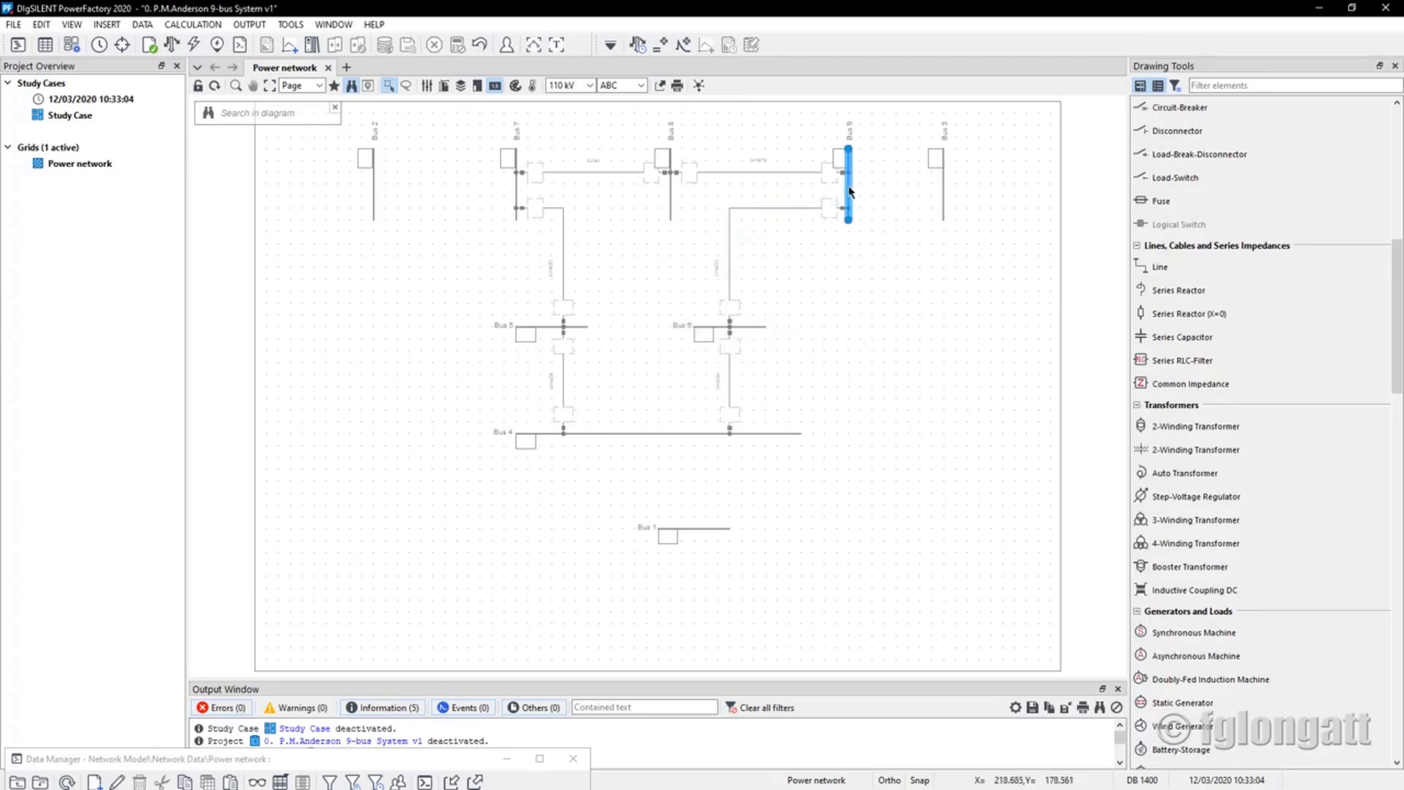
left_click_drag(850, 192, 838, 192)
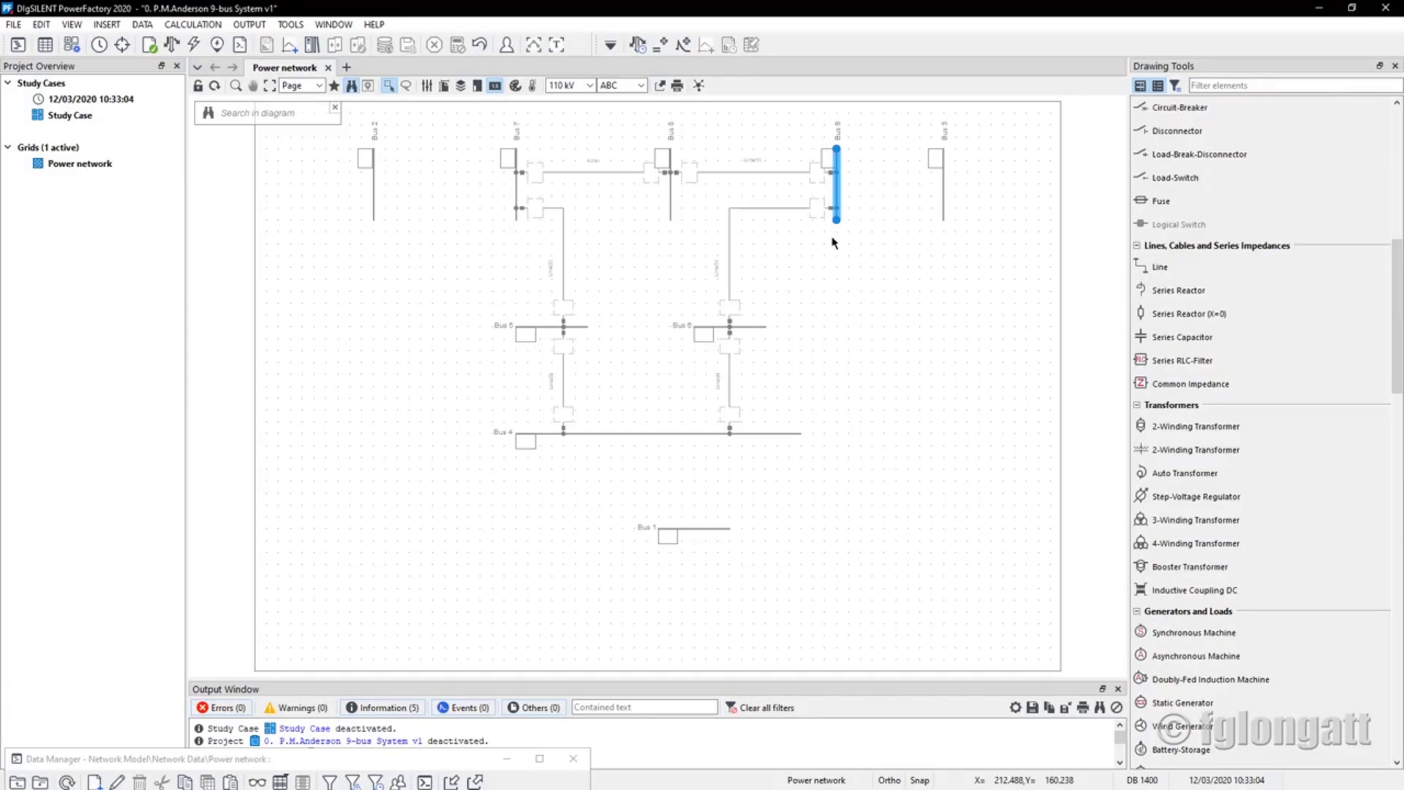
Move the Bus 1 busbar below Bus 4 so it is centred between the two vertical lines, and close the Network Model Manager
left_click(691, 533)
left_click_drag(700, 536, 648, 528)
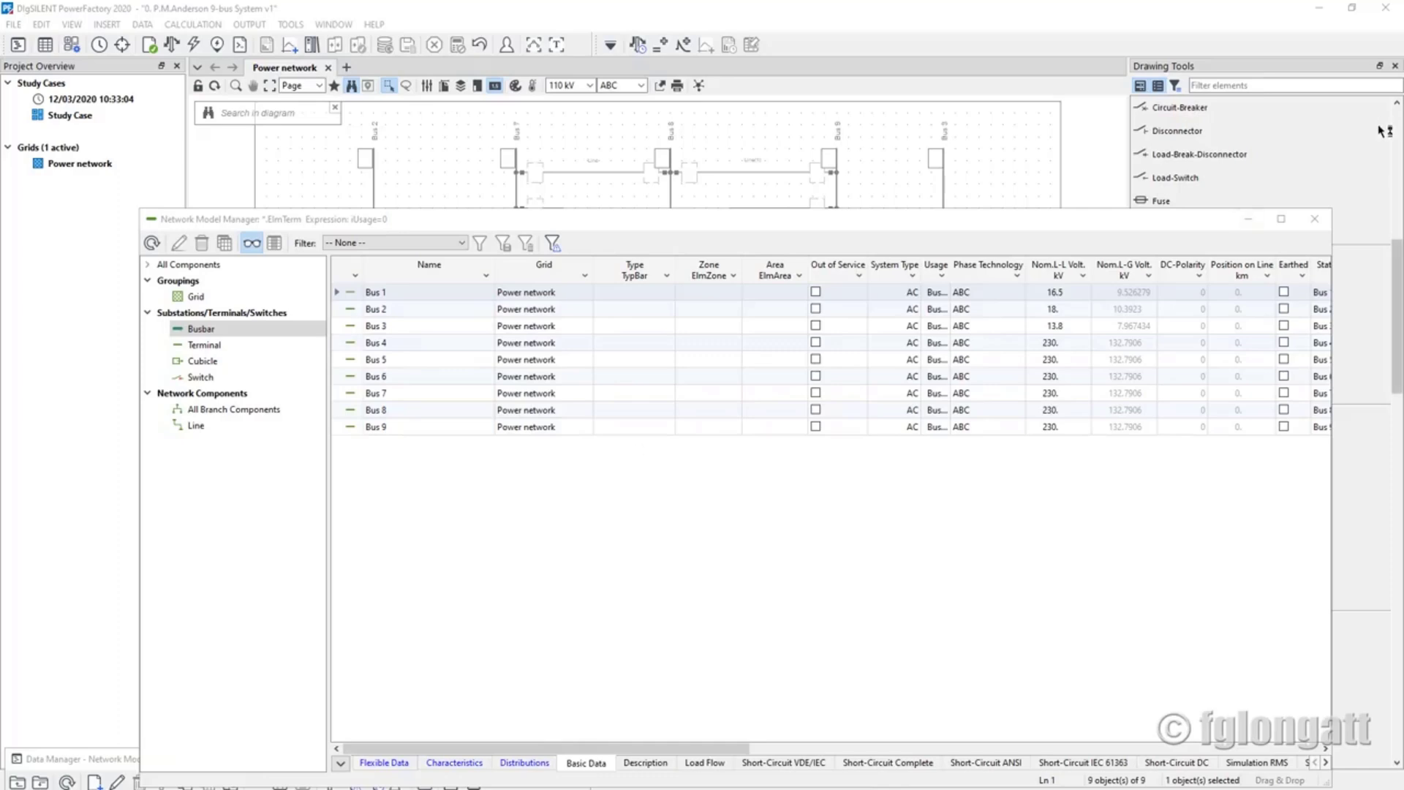
left_click(1314, 219)
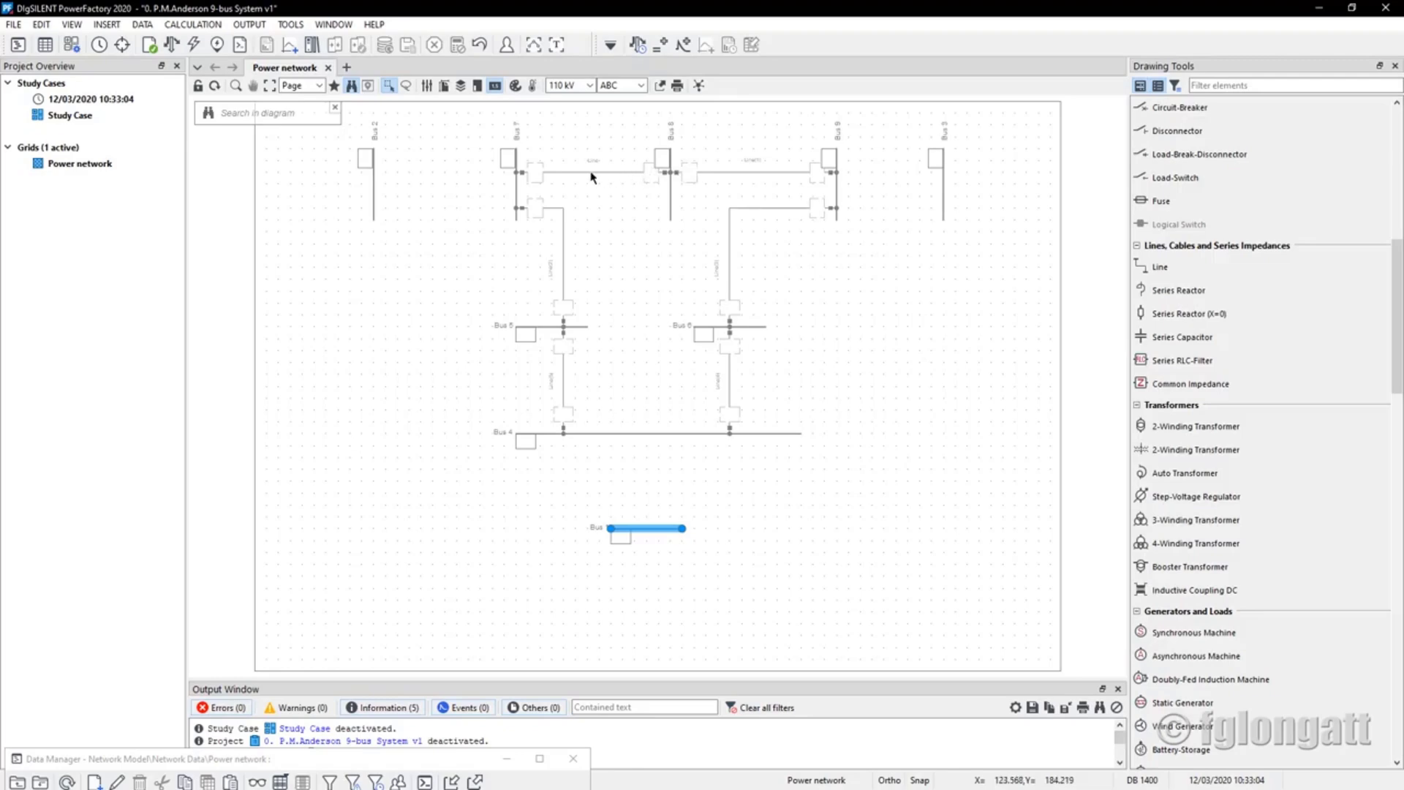
Rename the transmission line between Bus 7 and Bus 5 as "Line 5-7"
double_click(564, 270)
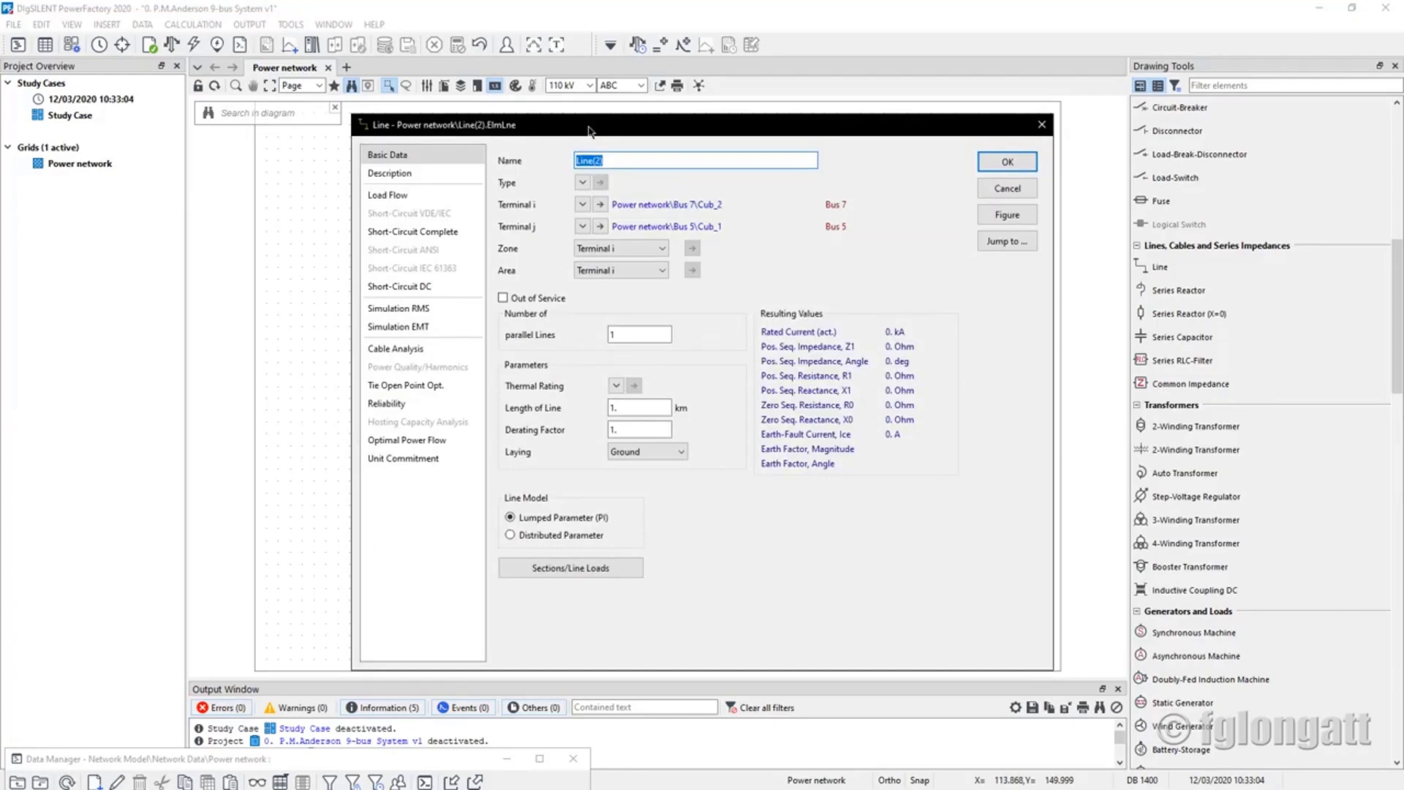
left_click_drag(592, 132, 802, 263)
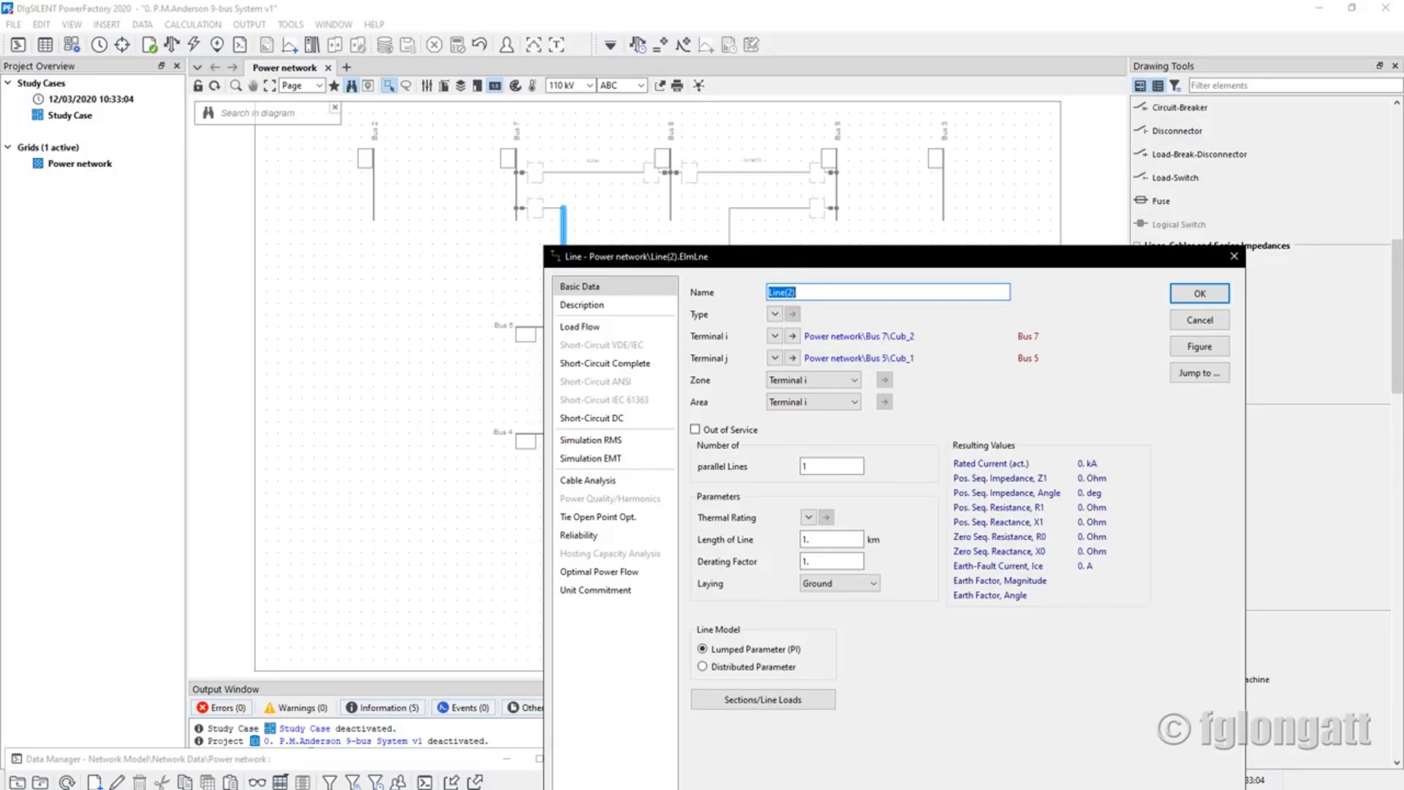
key("alt+Tab")
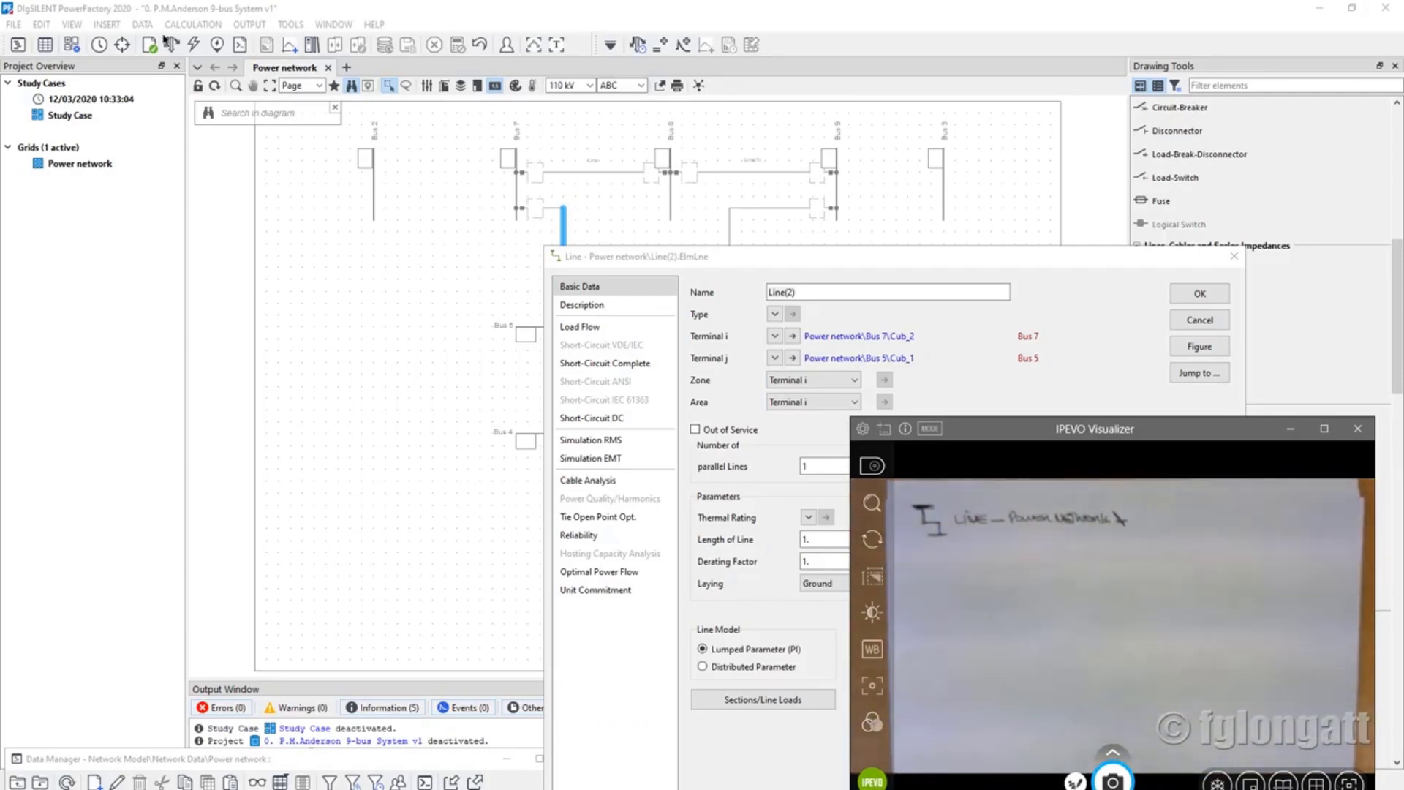
left_click(870, 295)
key("BackSpace")
key("BackSpace")
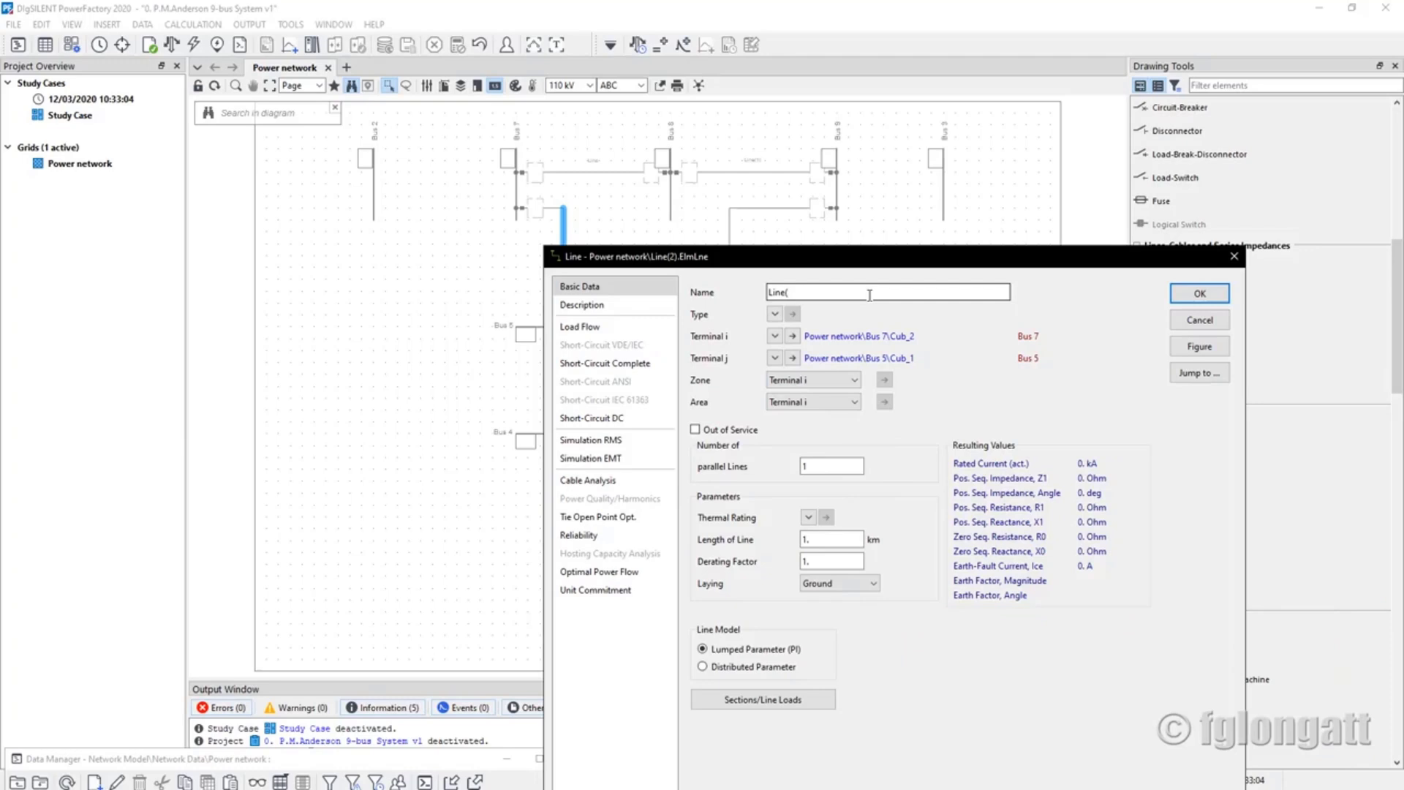
type("5-7")
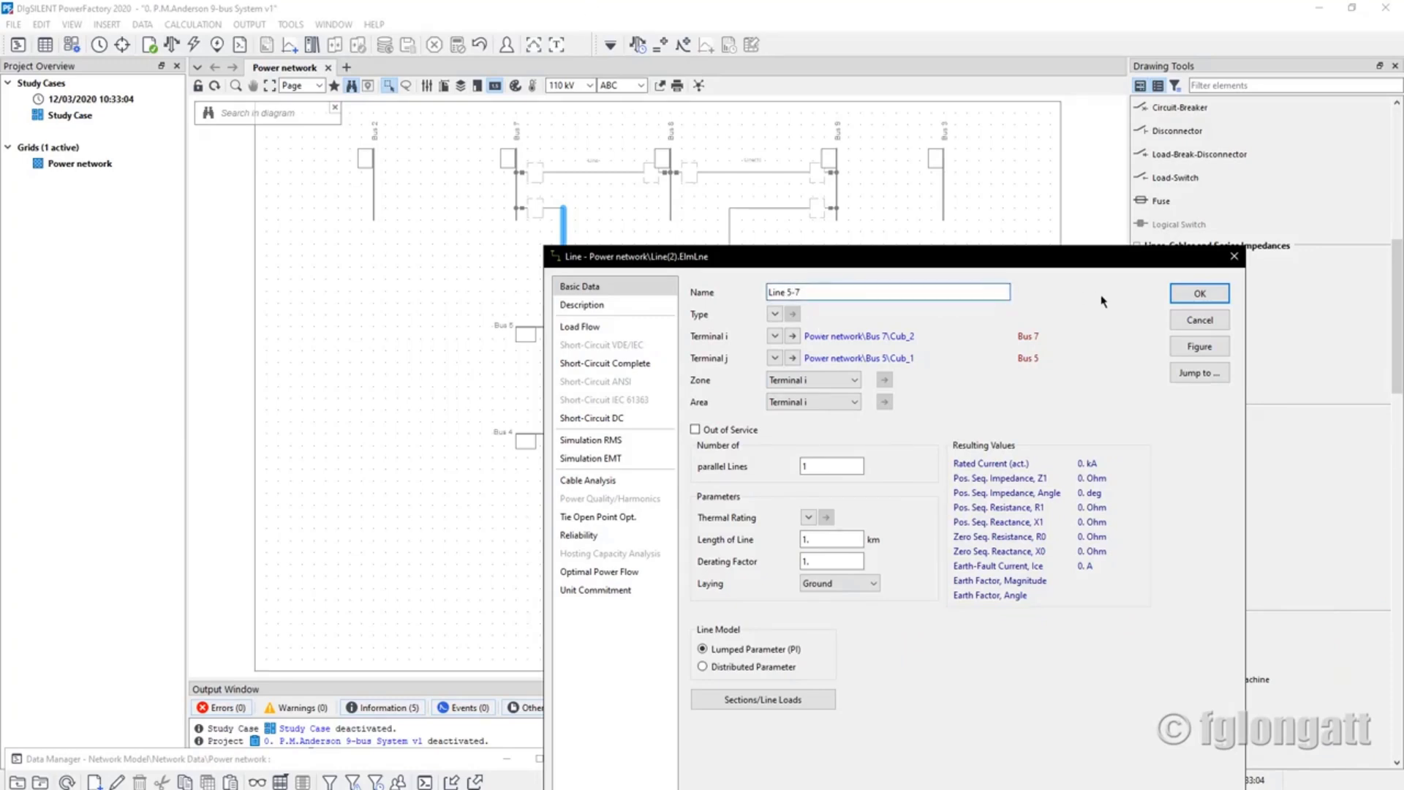
left_click(1200, 295)
Examine the basic data of Line 5-7, including its element class, terminals and length, and close its properties
double_click(564, 219)
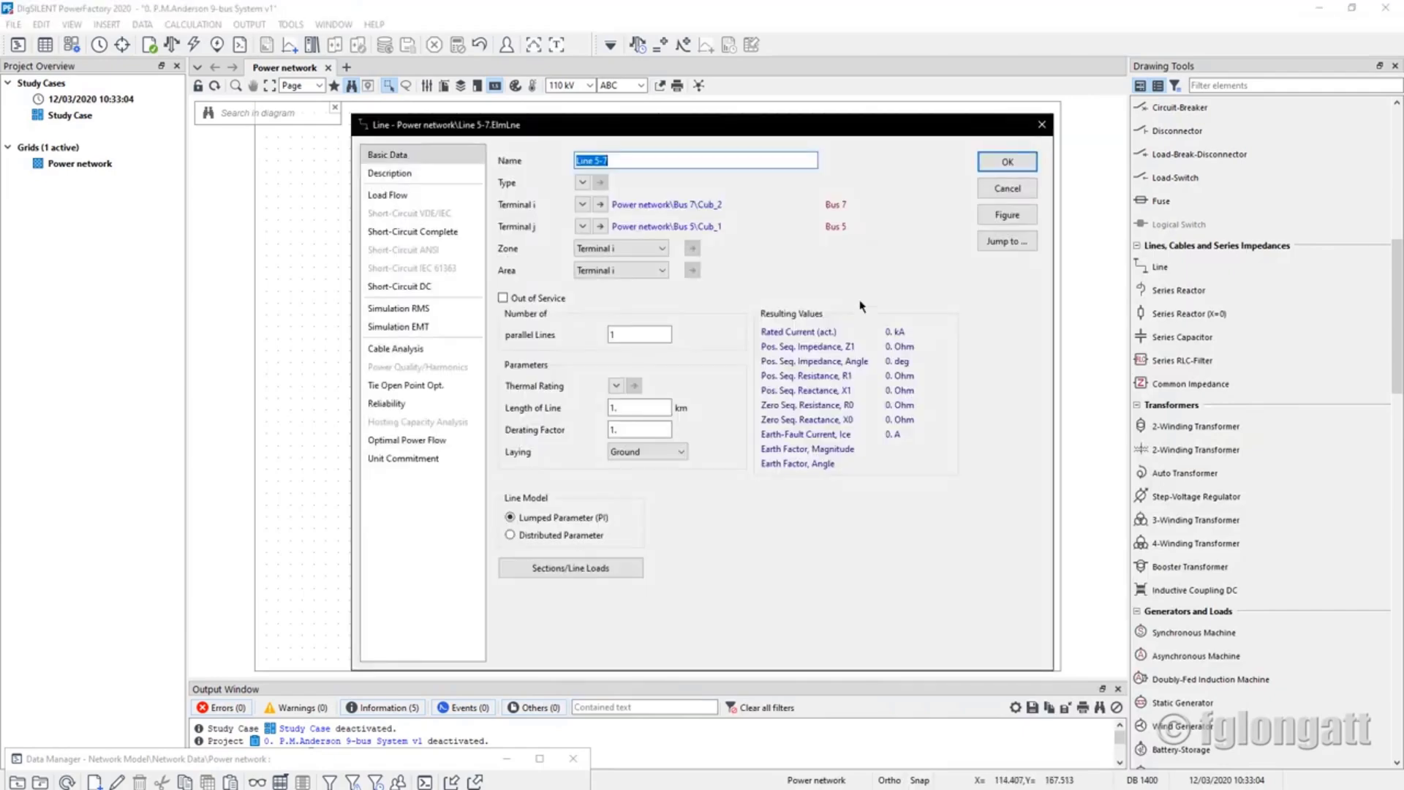
left_click(651, 164)
left_click_drag(768, 120, 919, 209)
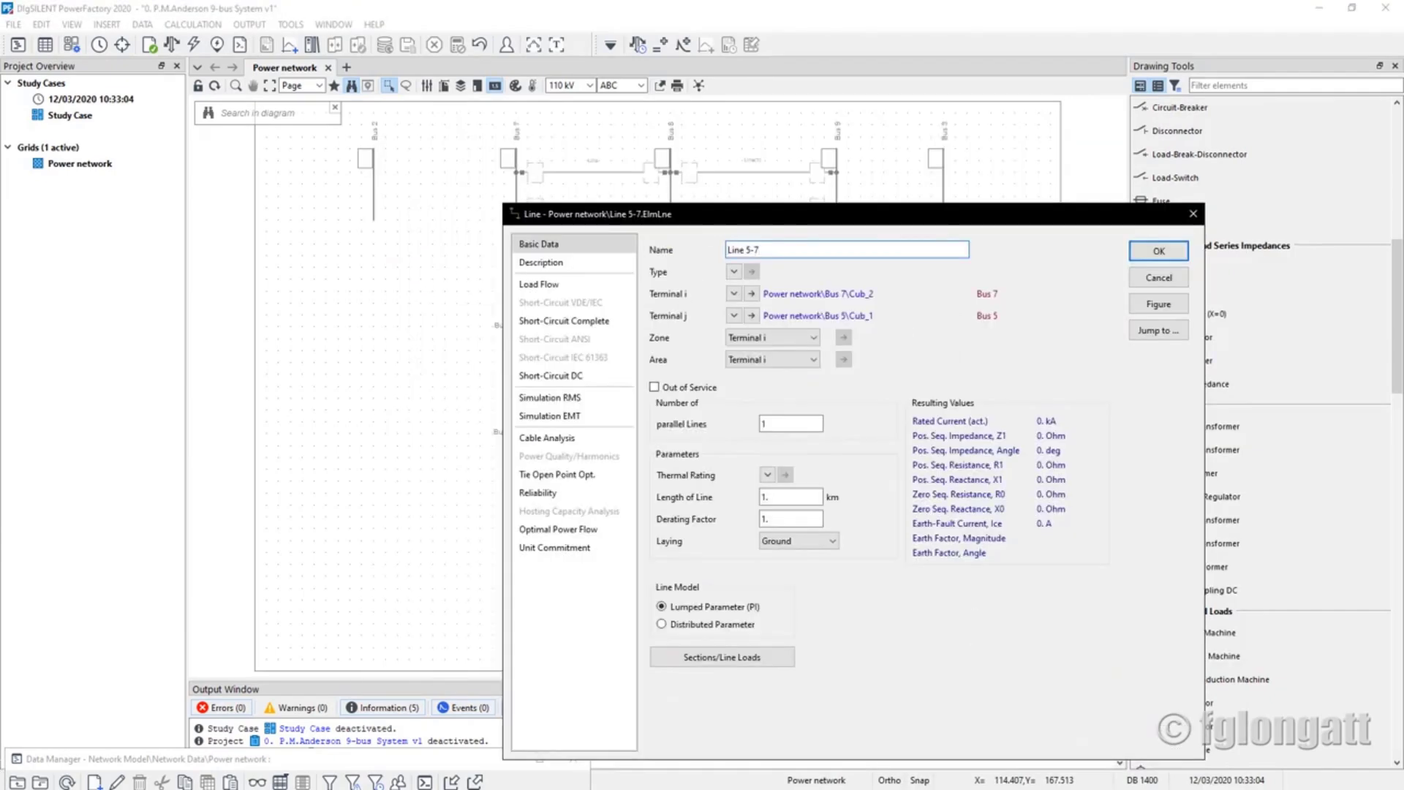
key("alt+Tab")
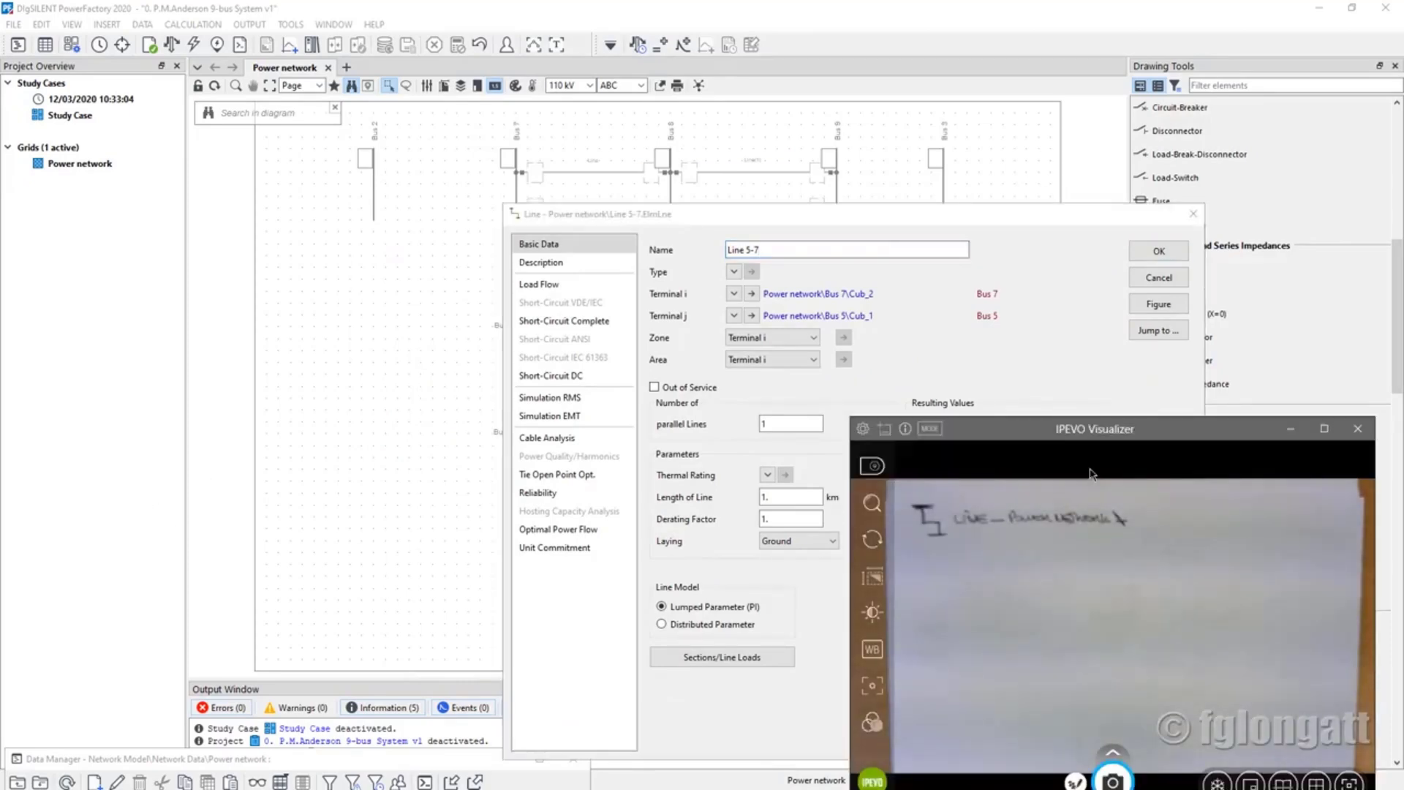
left_click_drag(1098, 438, 836, 324)
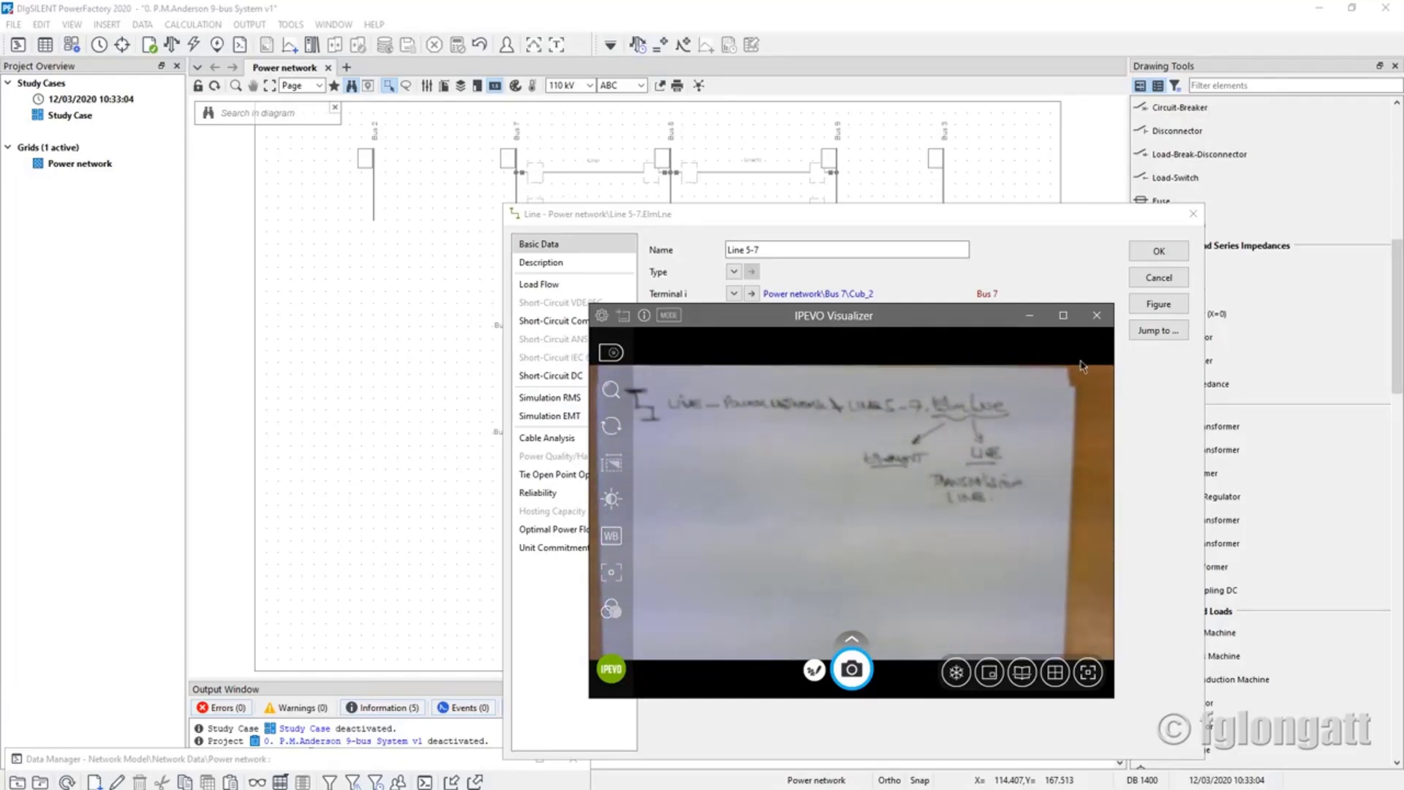
left_click(702, 250)
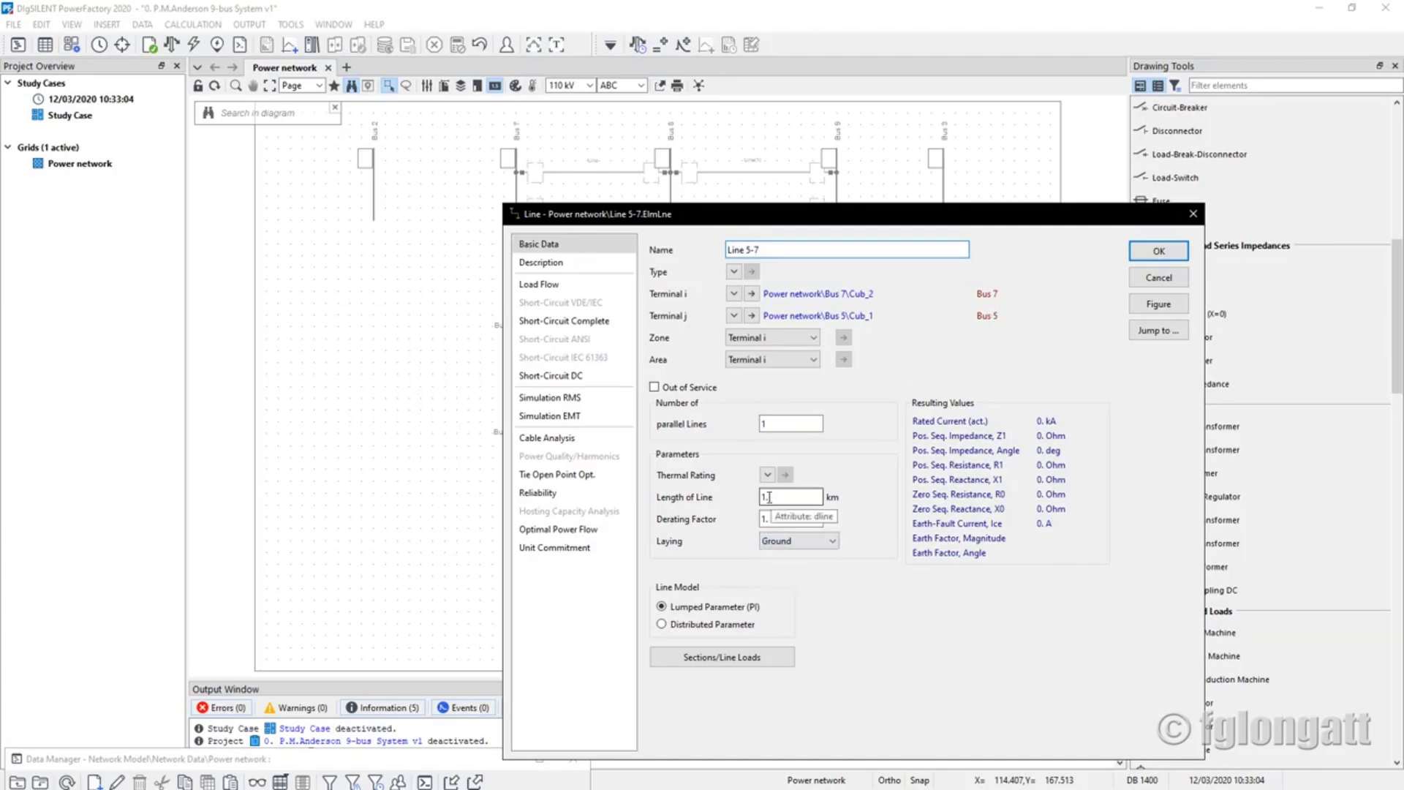
left_click(797, 494)
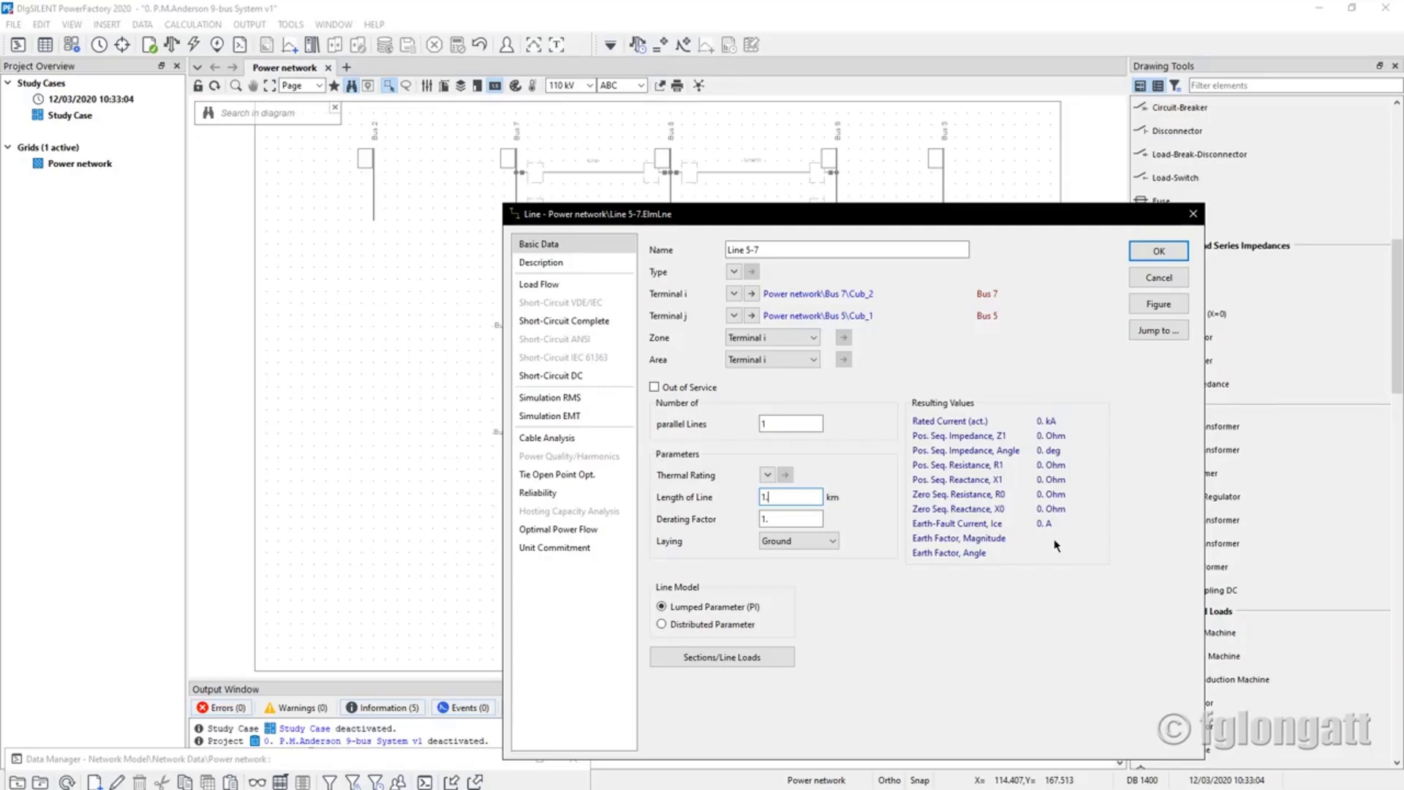
left_click(1147, 254)
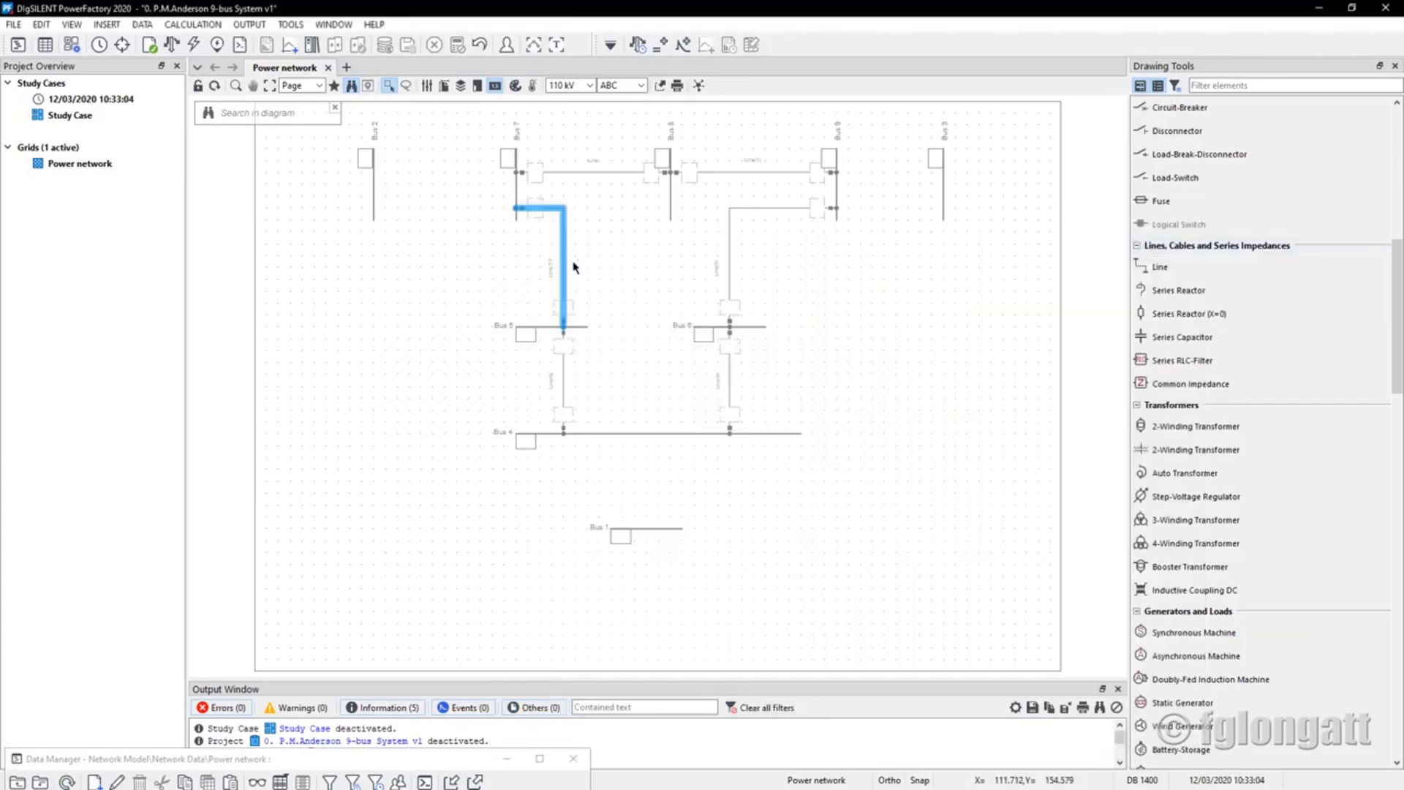
Rename the transmission line between Bus 4 and Bus 5 as "Line 4-5"
double_click(564, 380)
type("L")
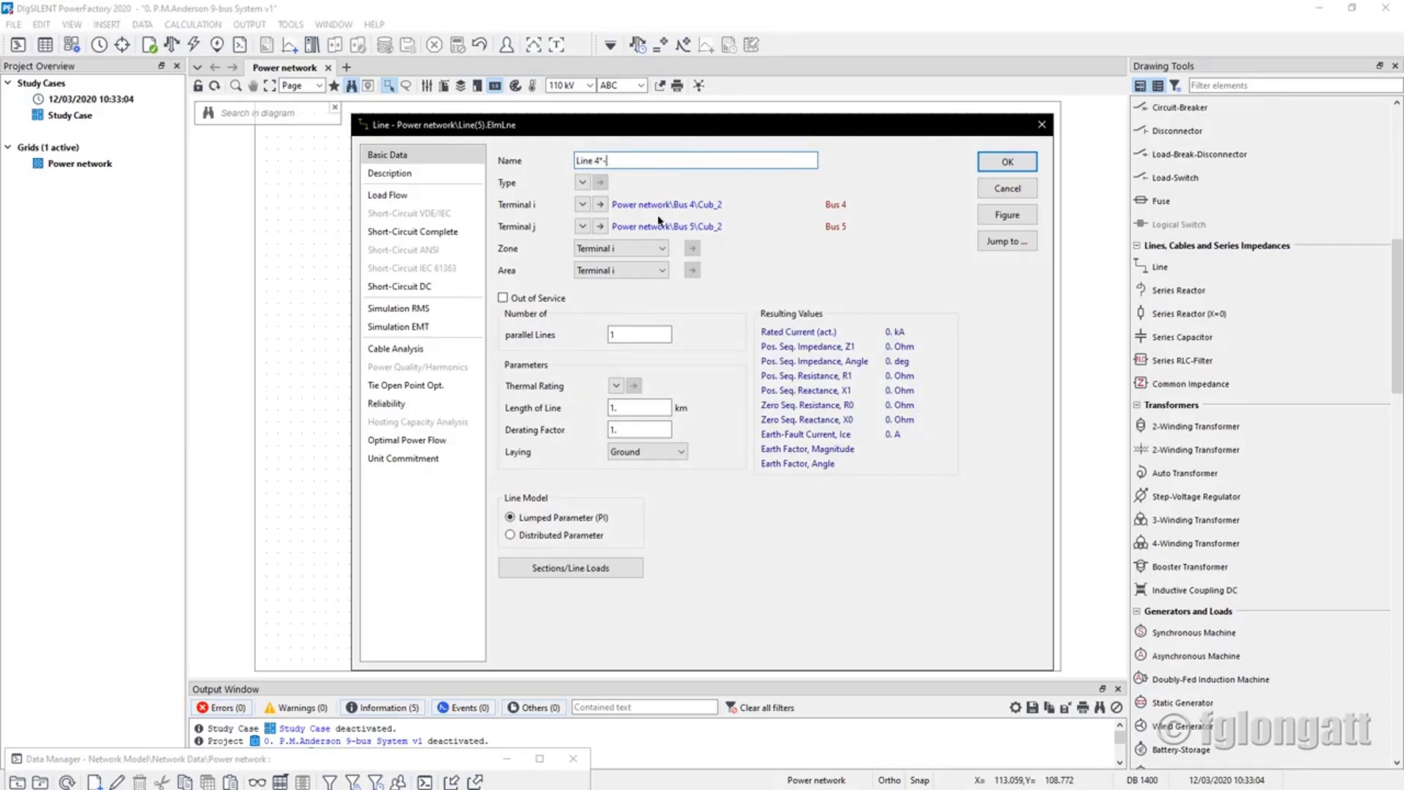
type("ine 4-5")
key("Return")
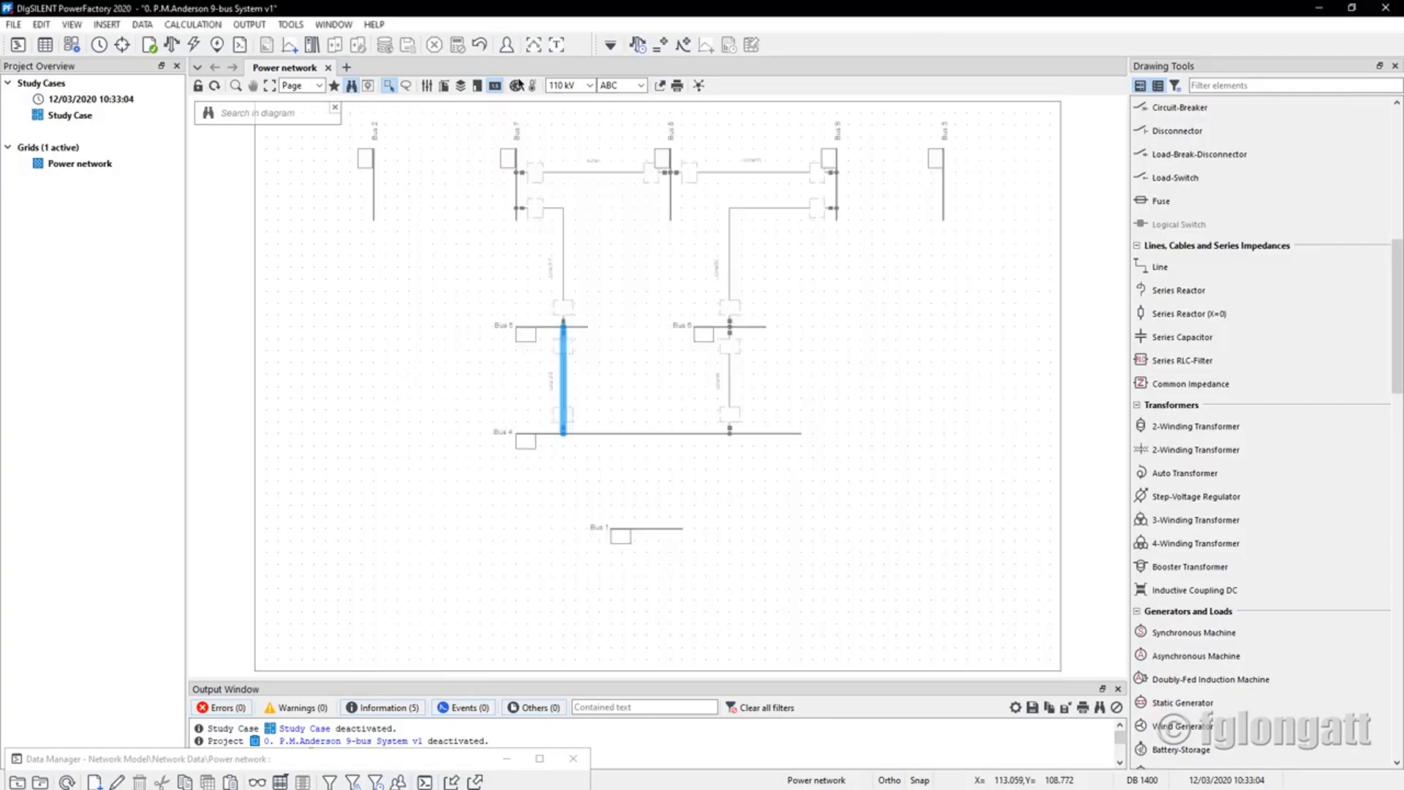
Rename the transmission line between Bus 4 and Bus 6 as "Line 4-6"
double_click(730, 389)
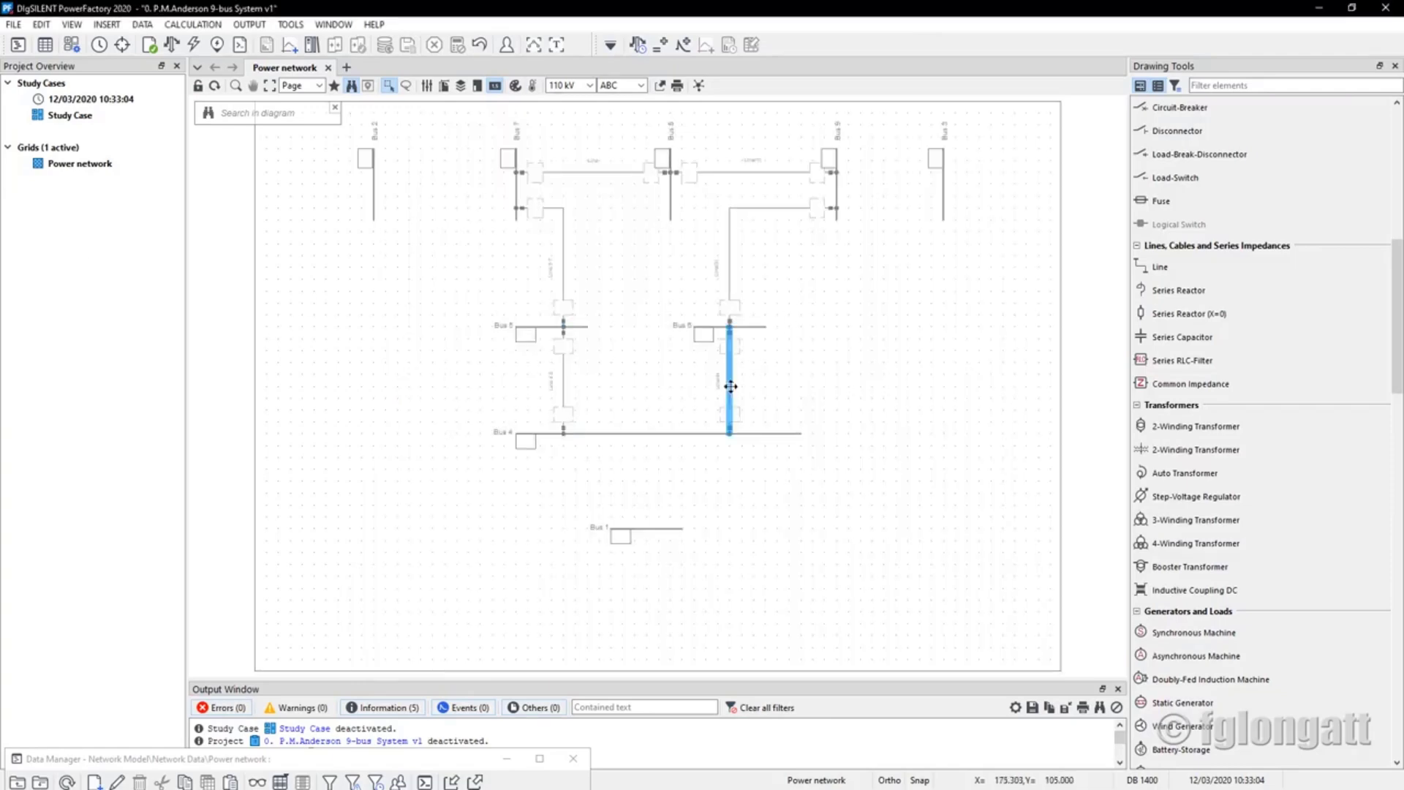
type("Line 4-")
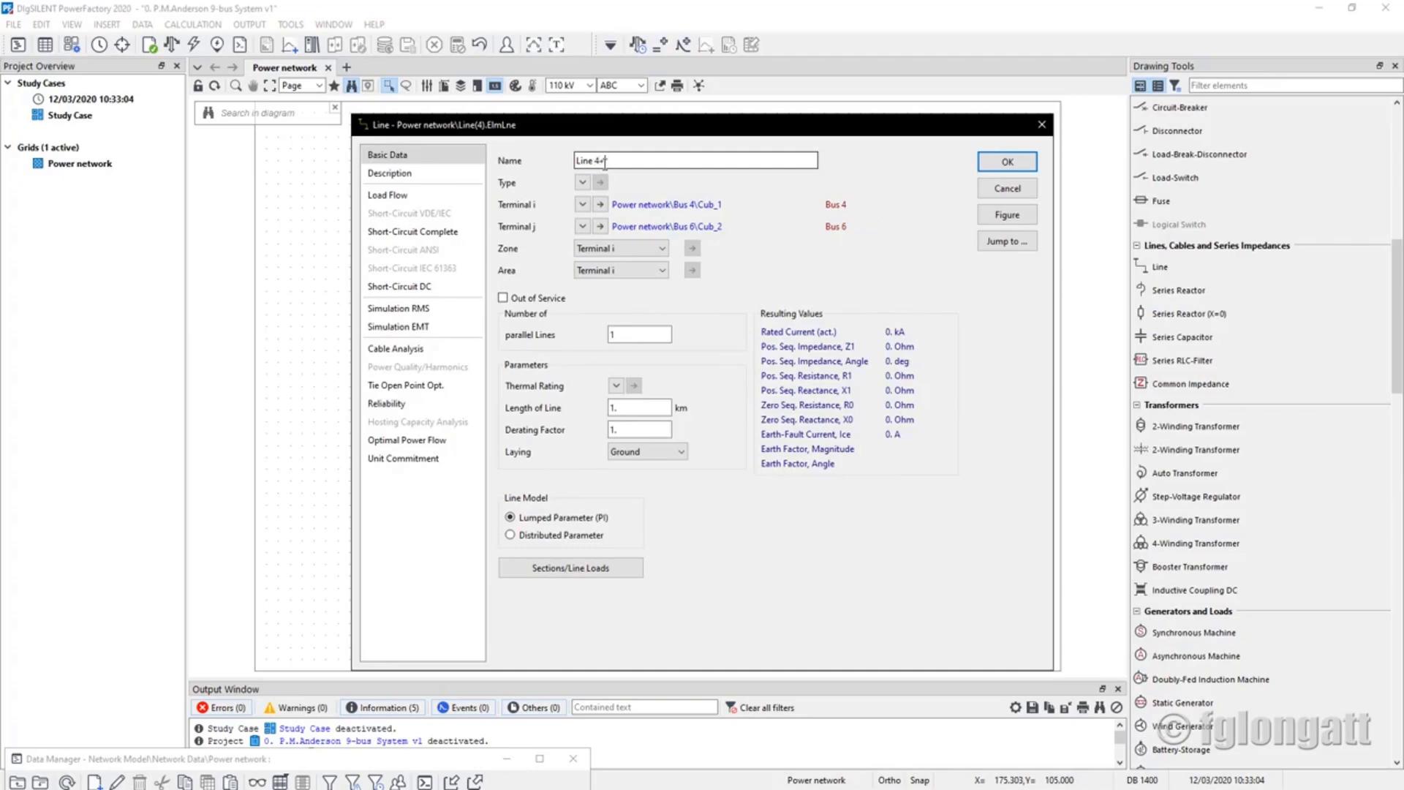
type("6")
key("Return")
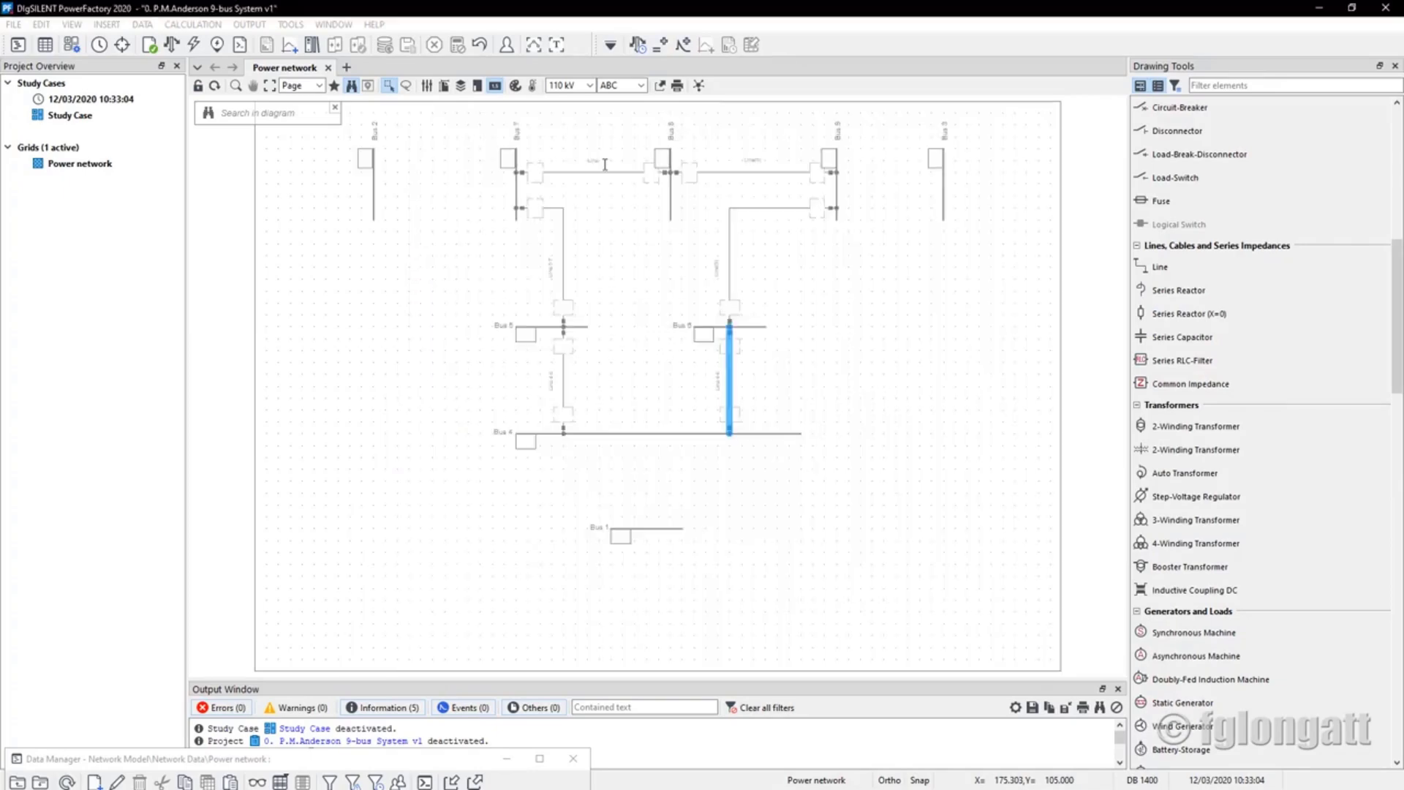
Rename the transmission line between Bus 9 and Bus 6 as "Line 6-9"
left_click(729, 259)
double_click(729, 259)
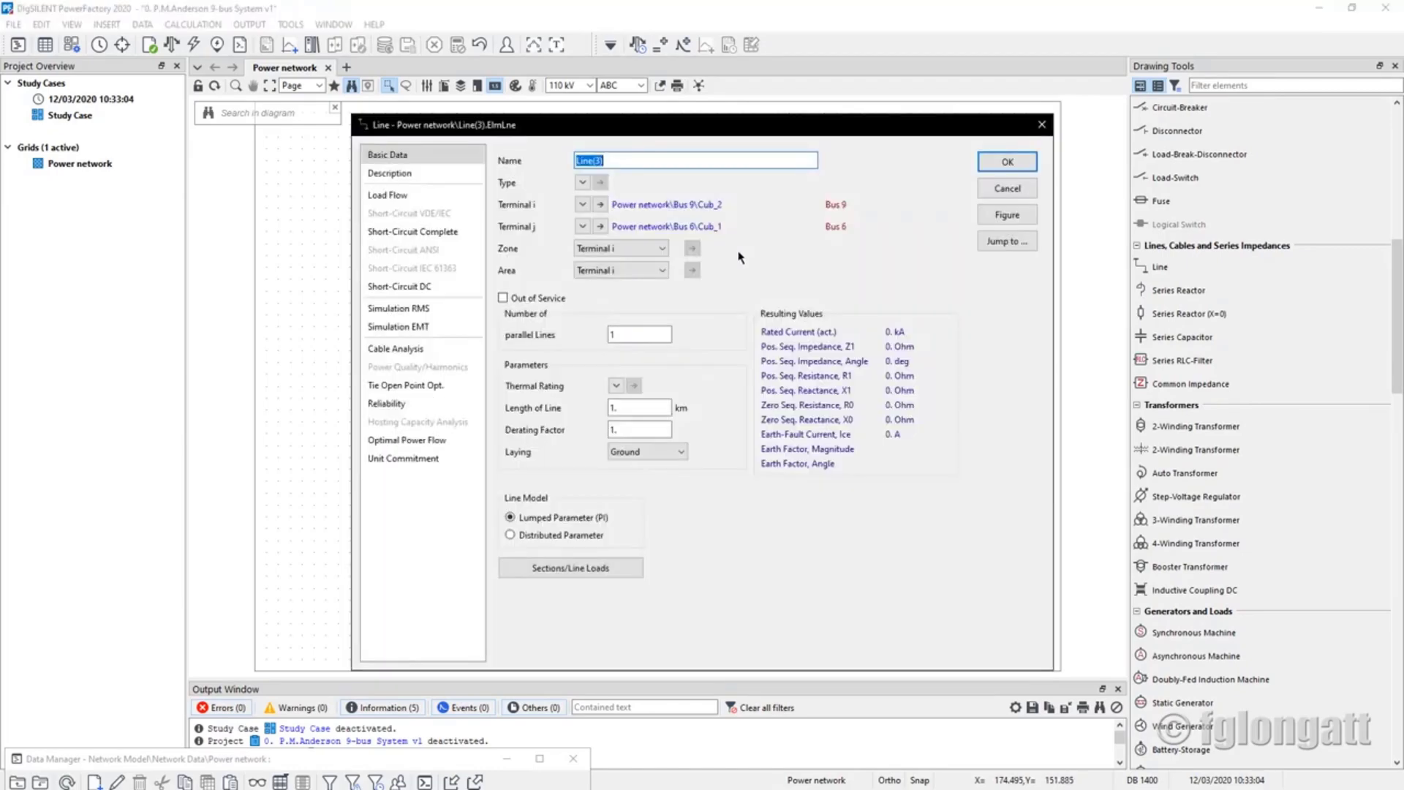
type("Line 6-9")
key("Return")
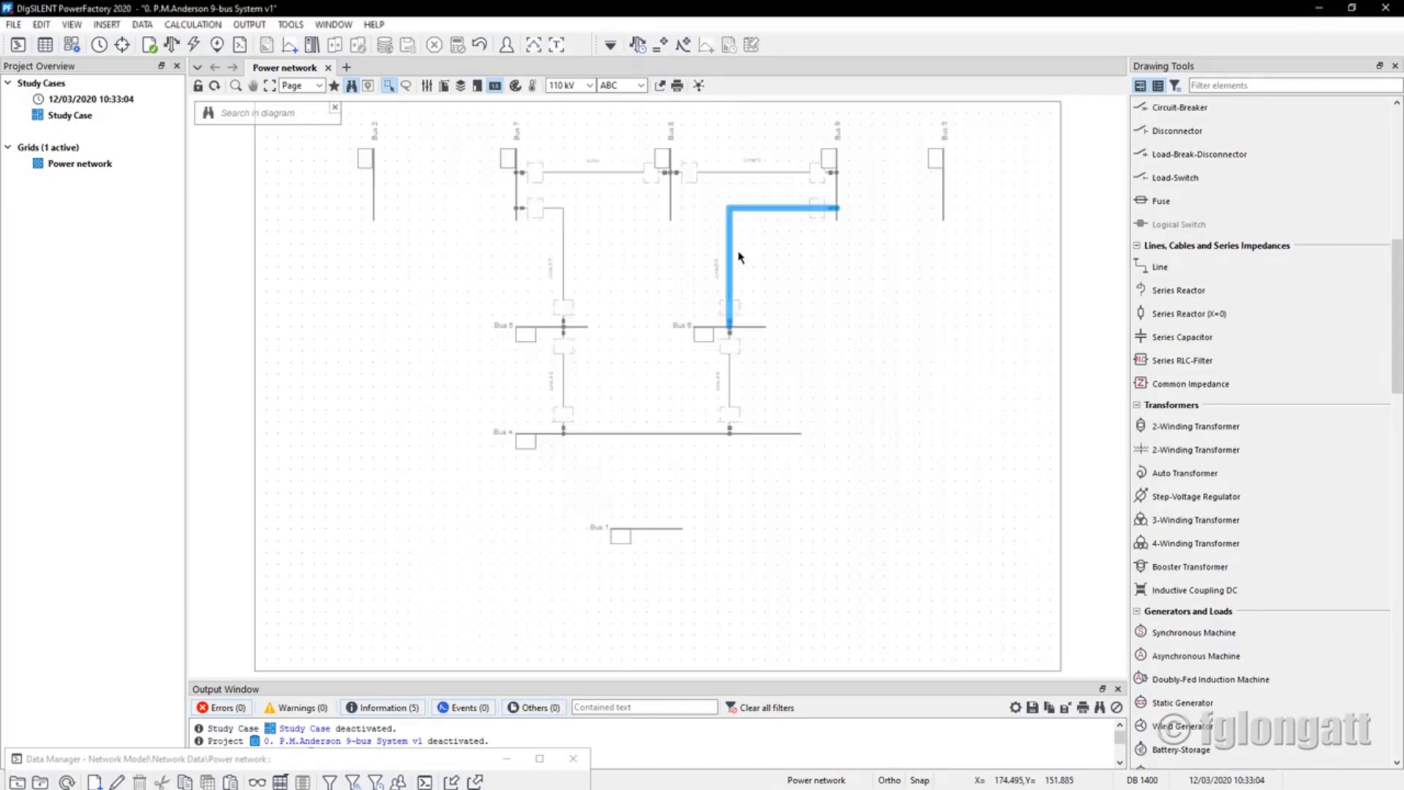
Rename the transmission line between Bus 8 and Bus 9 as "Line 8-9"
double_click(750, 173)
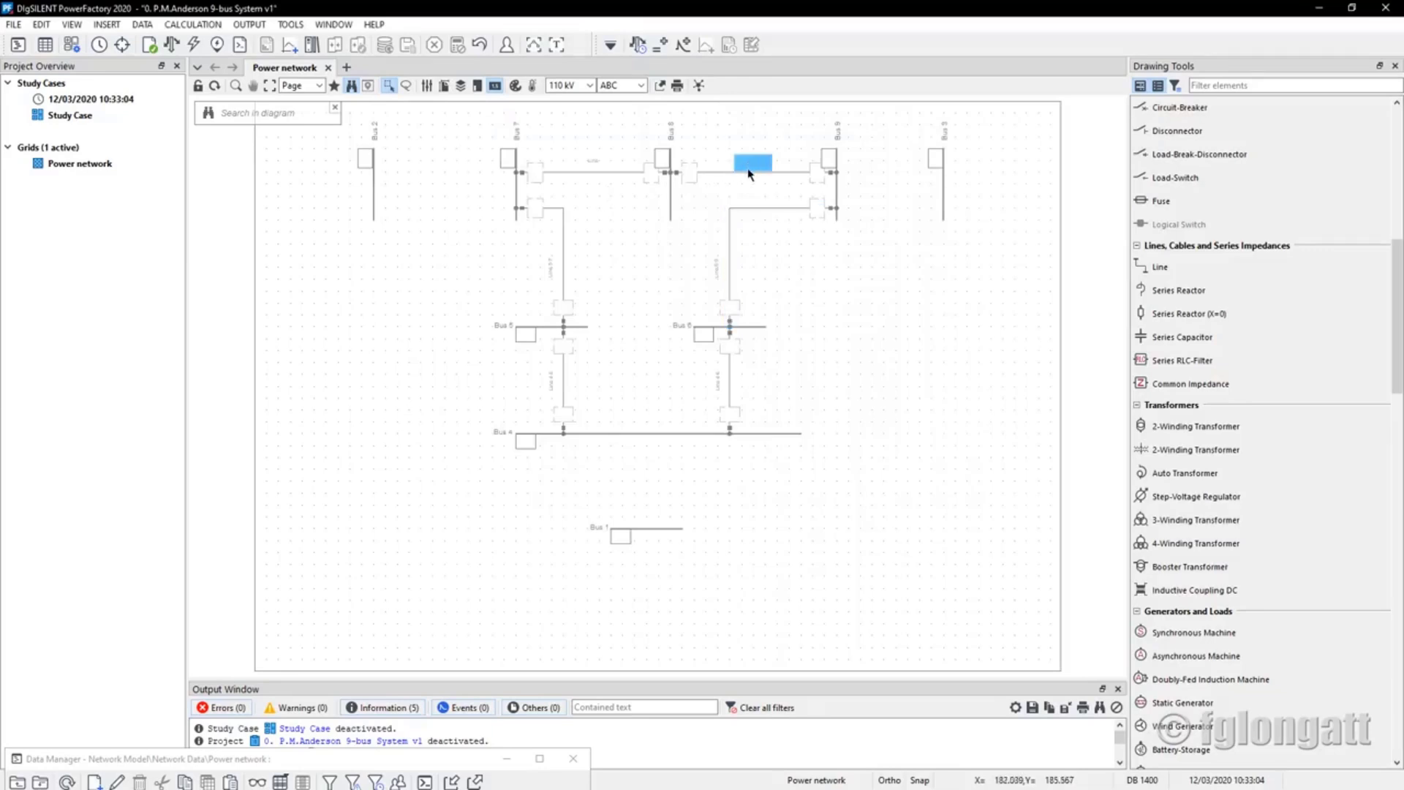
key("Escape")
double_click(708, 173)
type("Line 8-9")
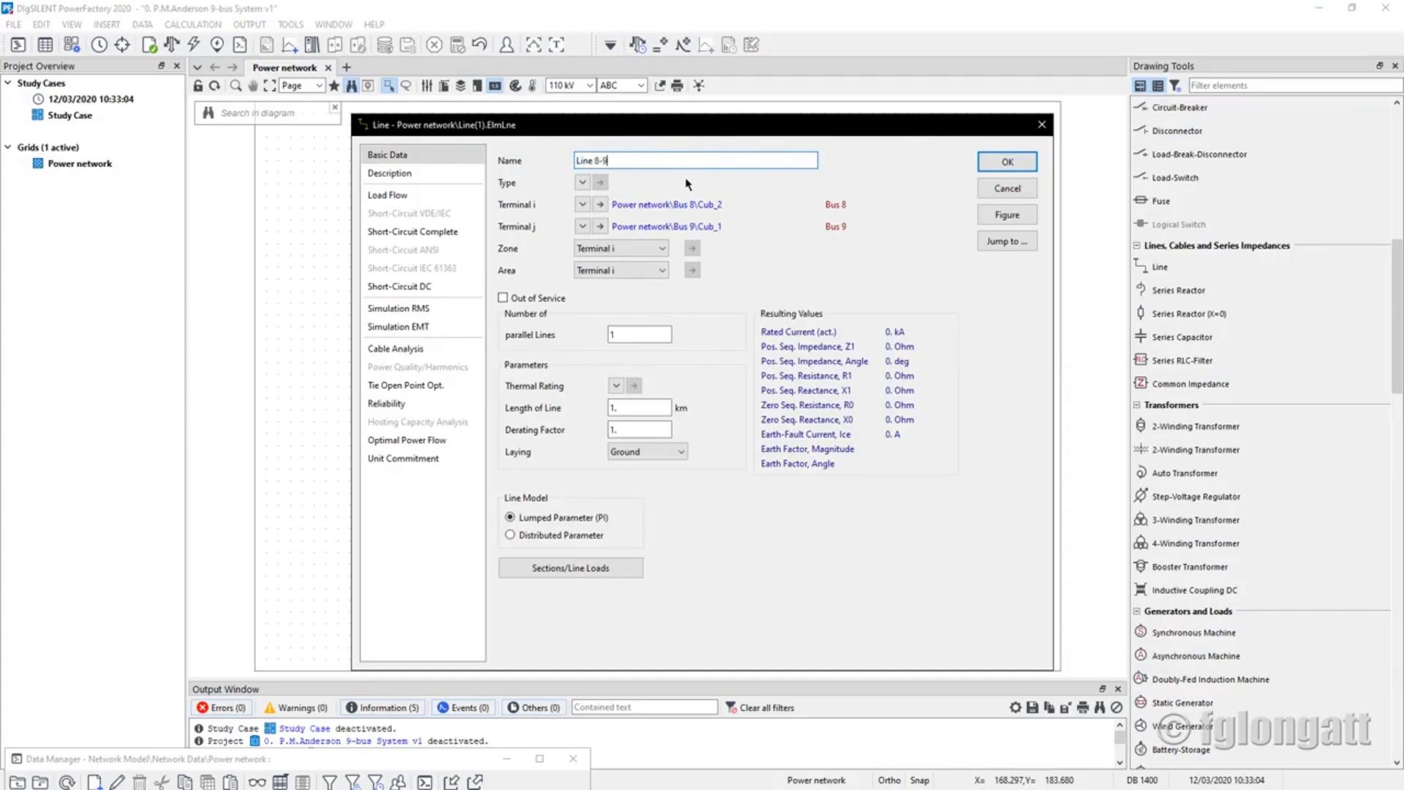
key("Return")
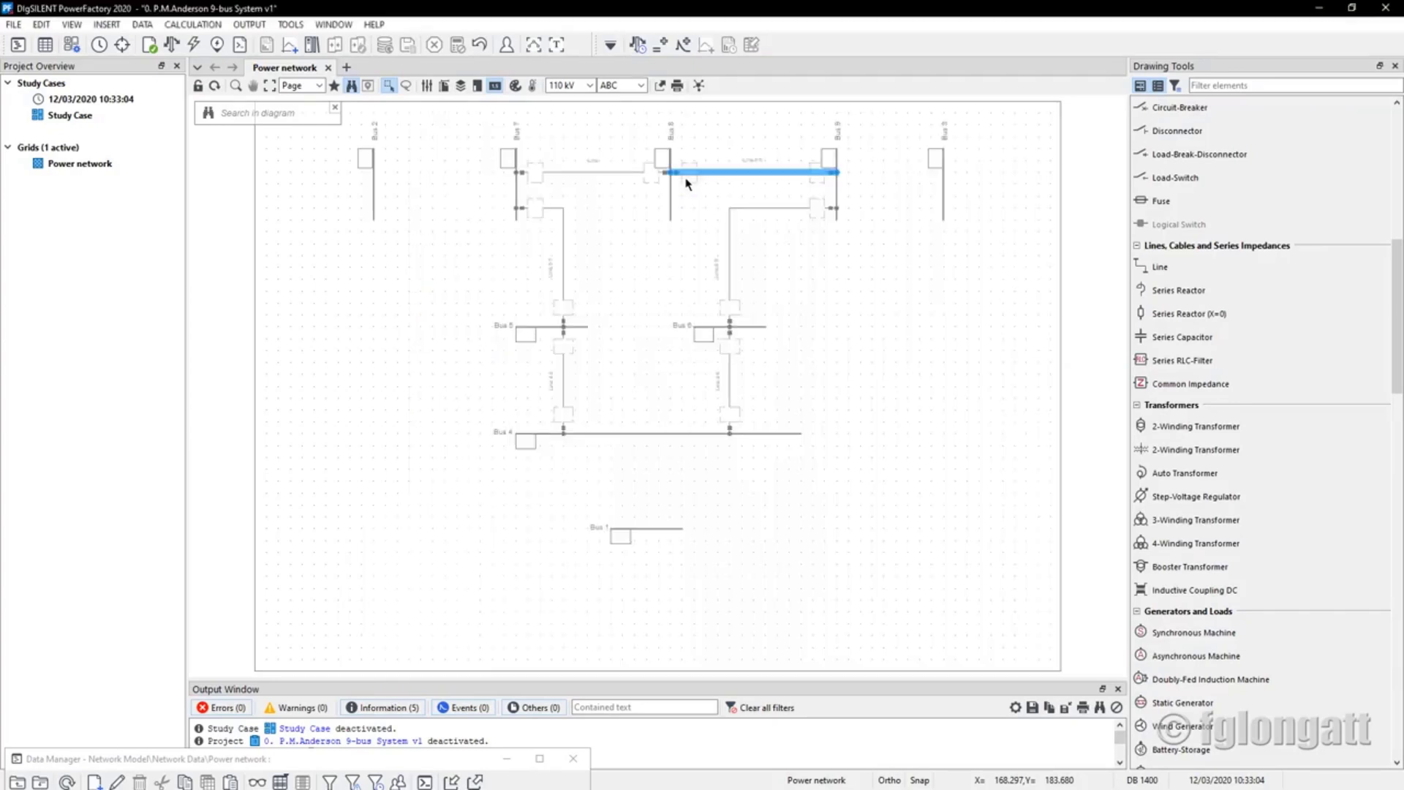
Rename the transmission line between Bus 7 and Bus 8 as "Line 7-8"
double_click(585, 174)
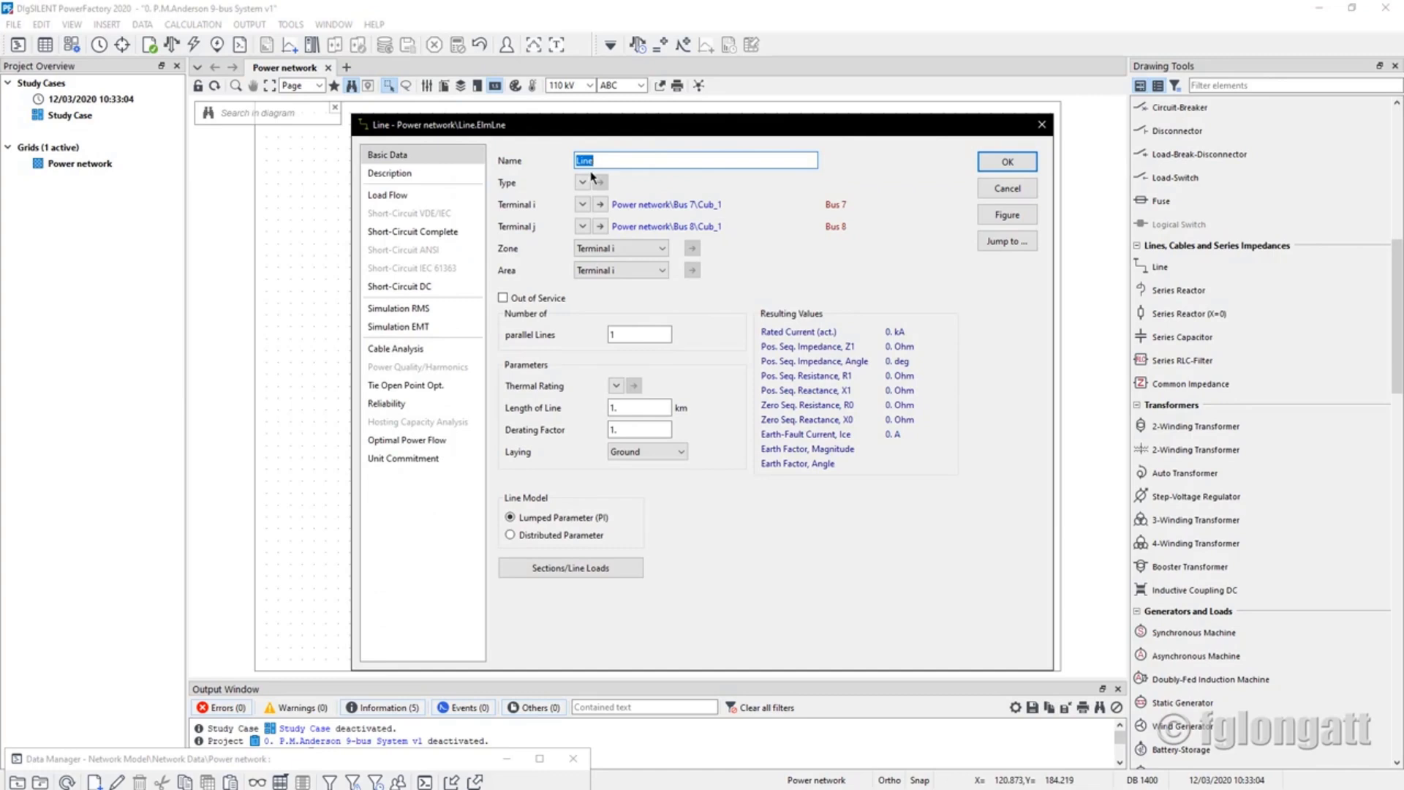
type("Li")
key("Return")
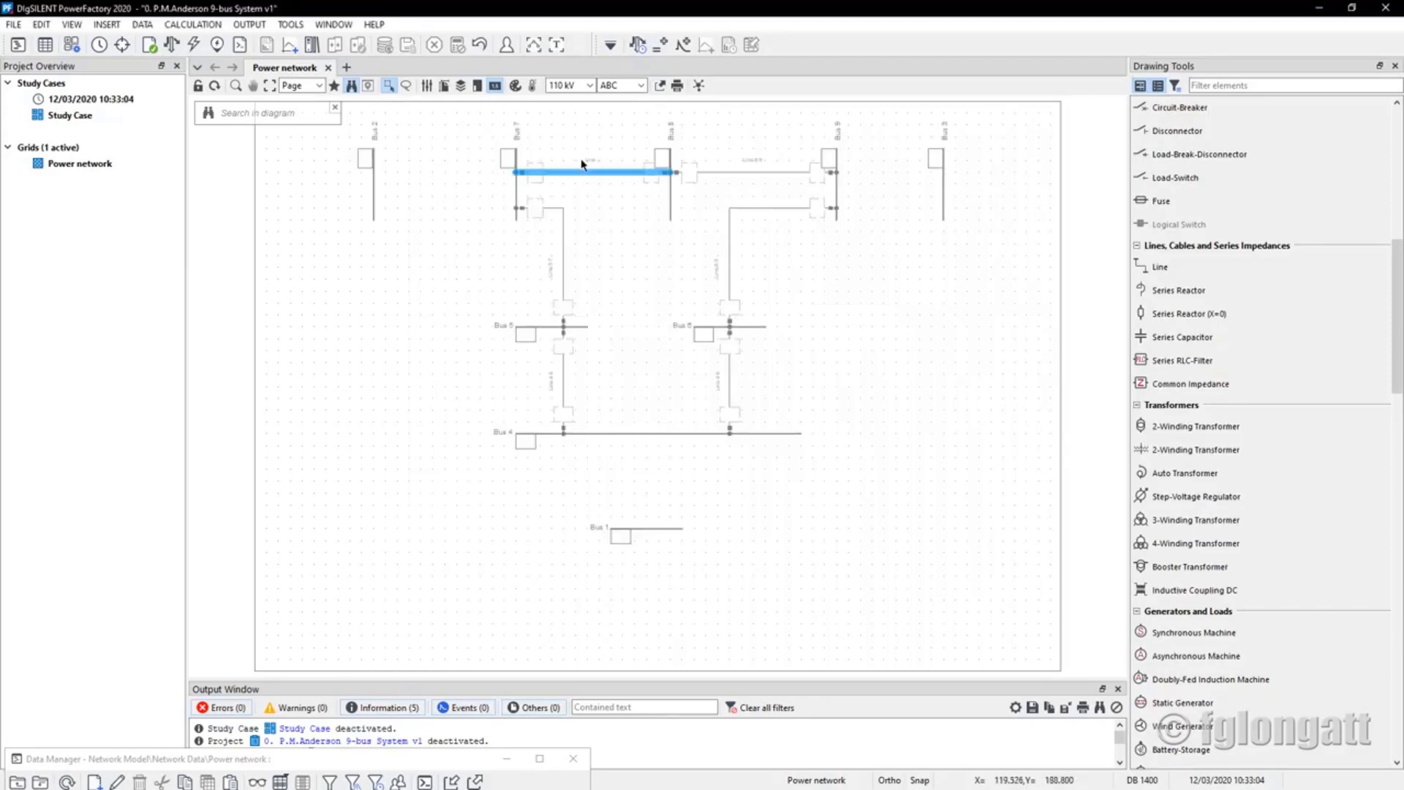
right_click(589, 163)
left_click(660, 361)
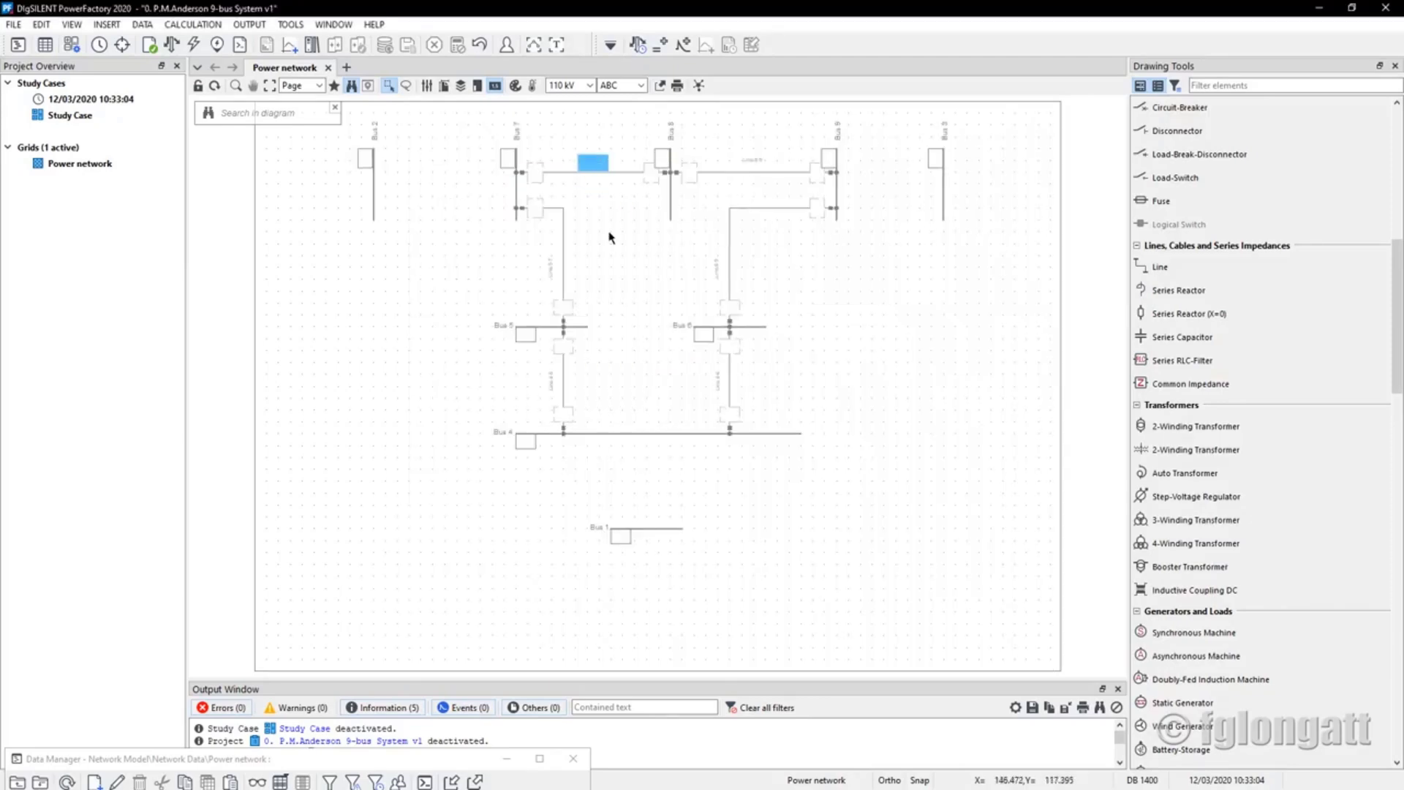
Magnify the single-line diagram and move the Navigation Pane clear of Bus 3
left_click(235, 86)
left_click_drag(345, 113, 1007, 580)
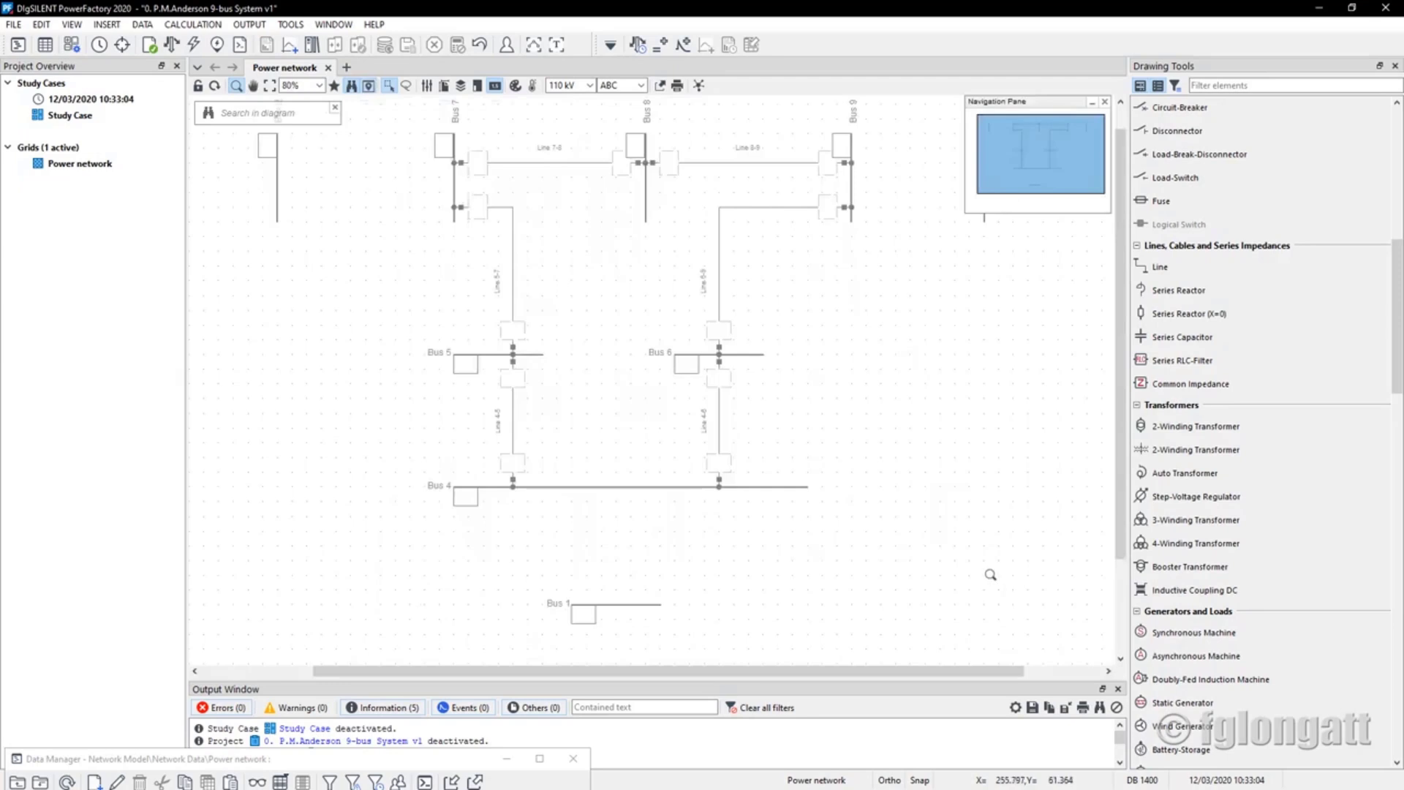
scroll(508, 209, "up", 1)
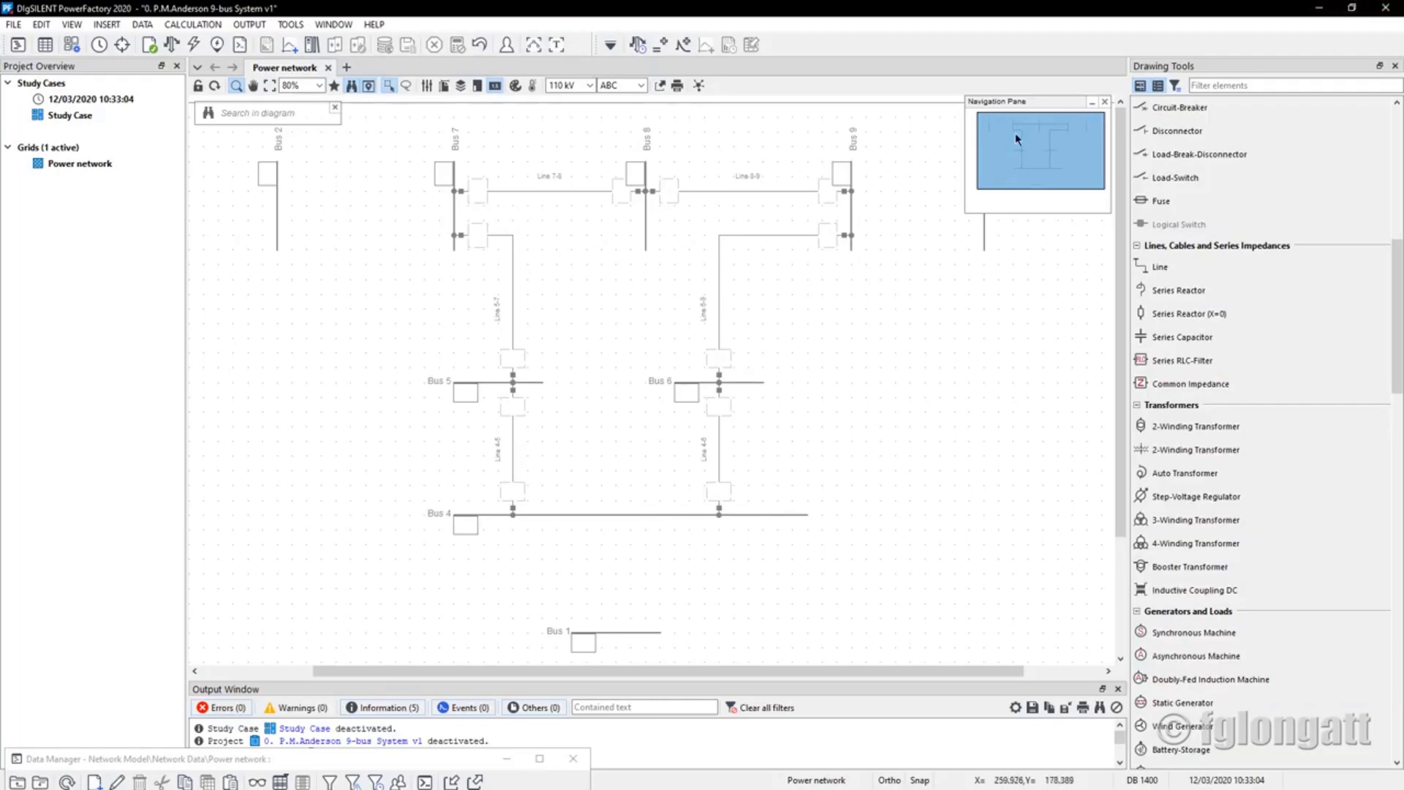
left_click_drag(1036, 98, 1030, 548)
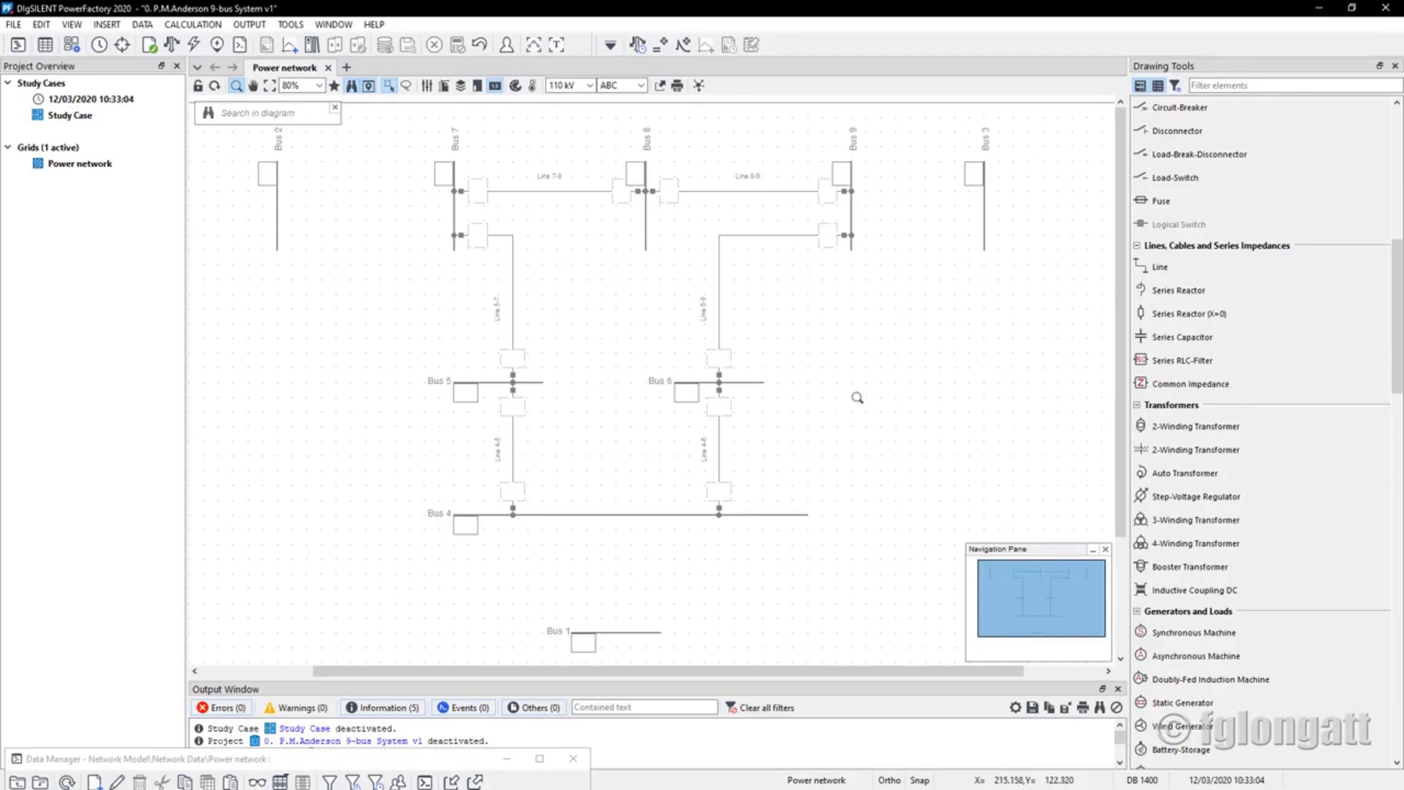
Connect 2-Winding Transformers between Bus 2 and Bus 7, Bus 9 and Bus 3, and Bus 4 and Bus 1
left_click(1245, 425)
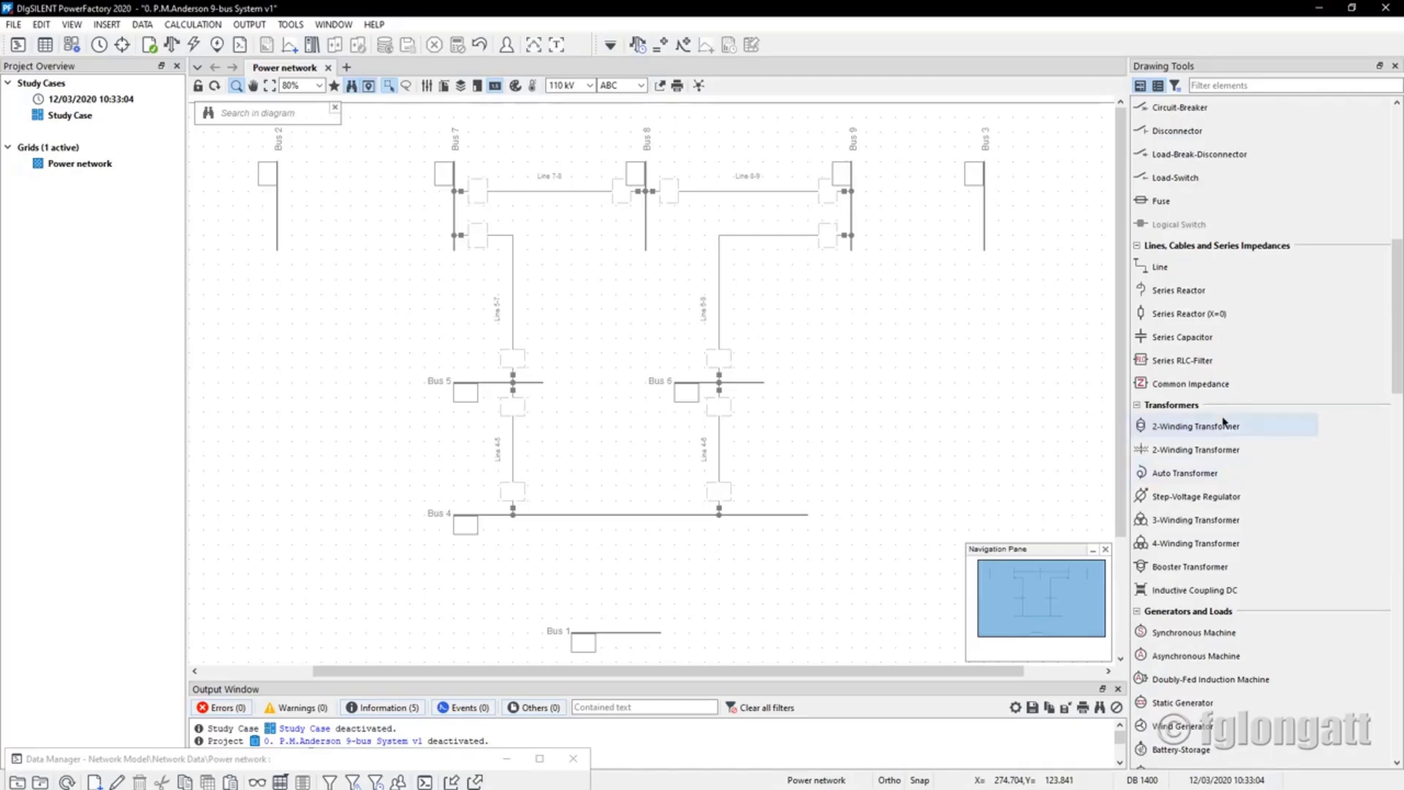
left_click(1226, 425)
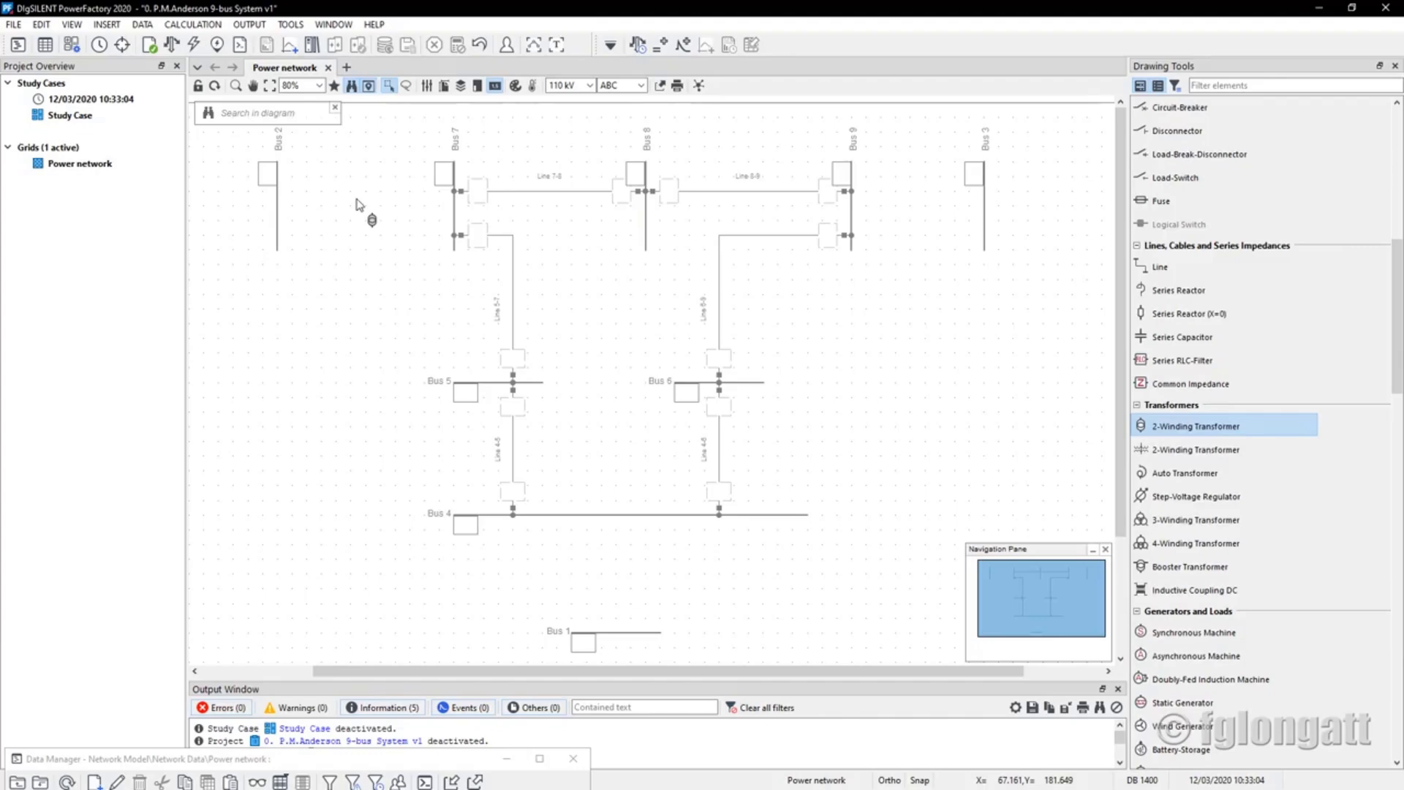
left_click(278, 210)
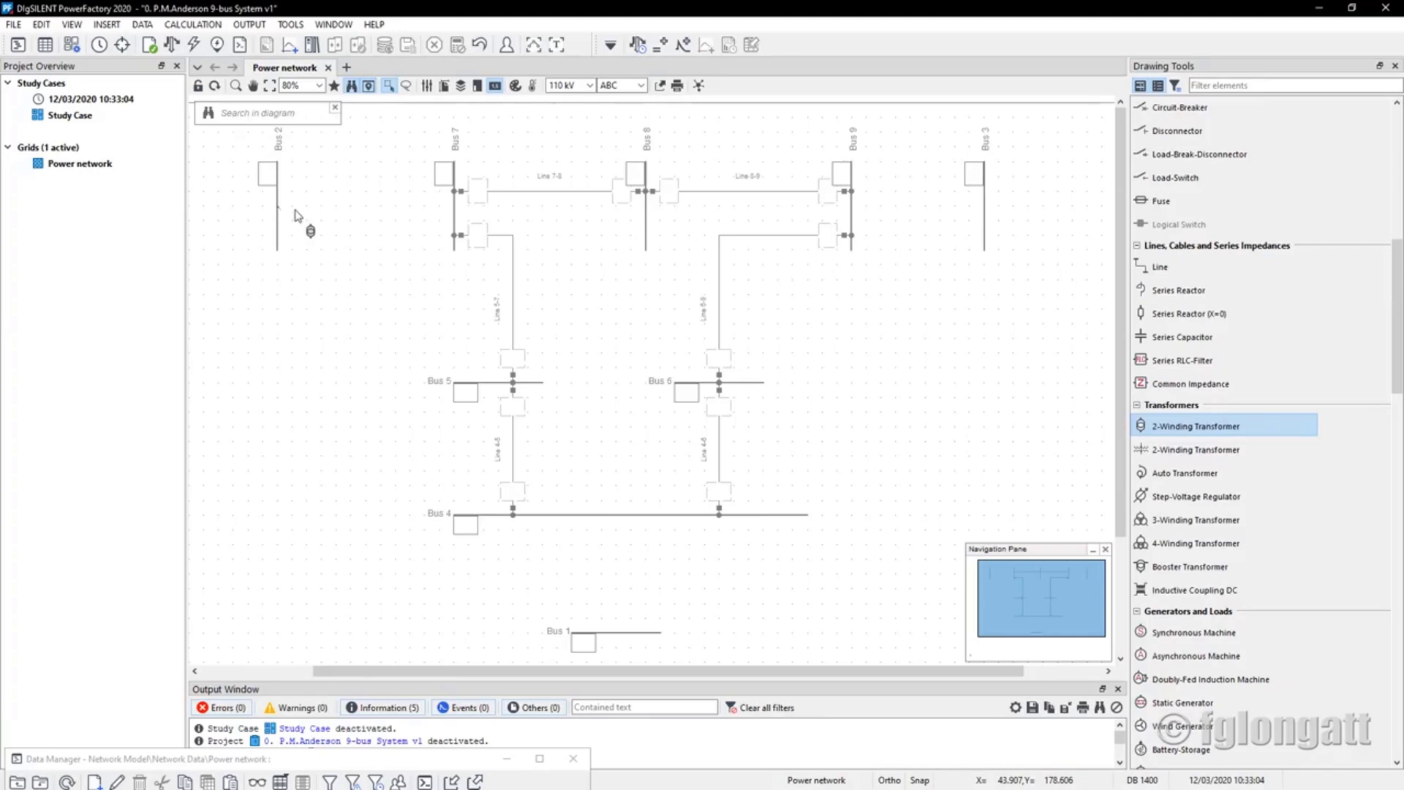
left_click(454, 208)
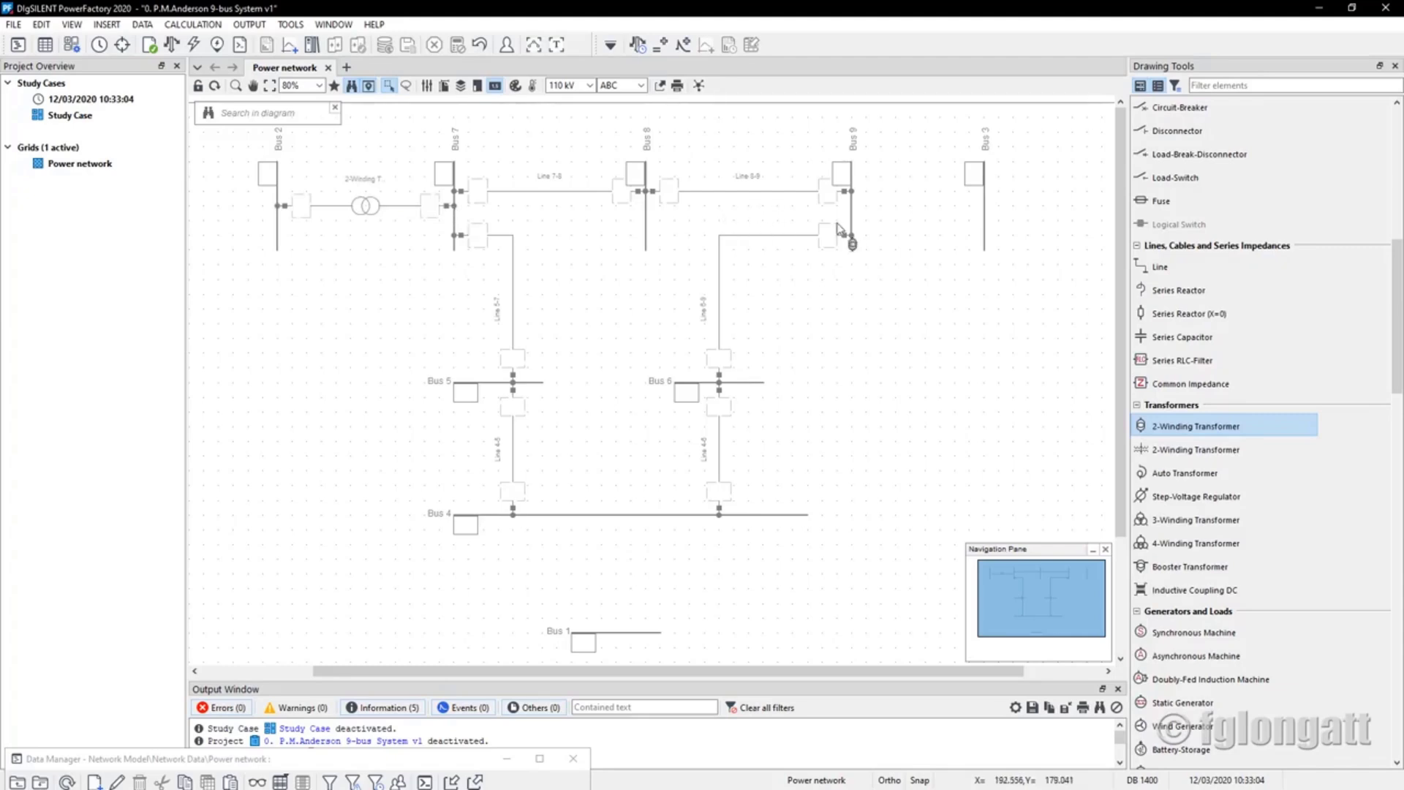
left_click(852, 206)
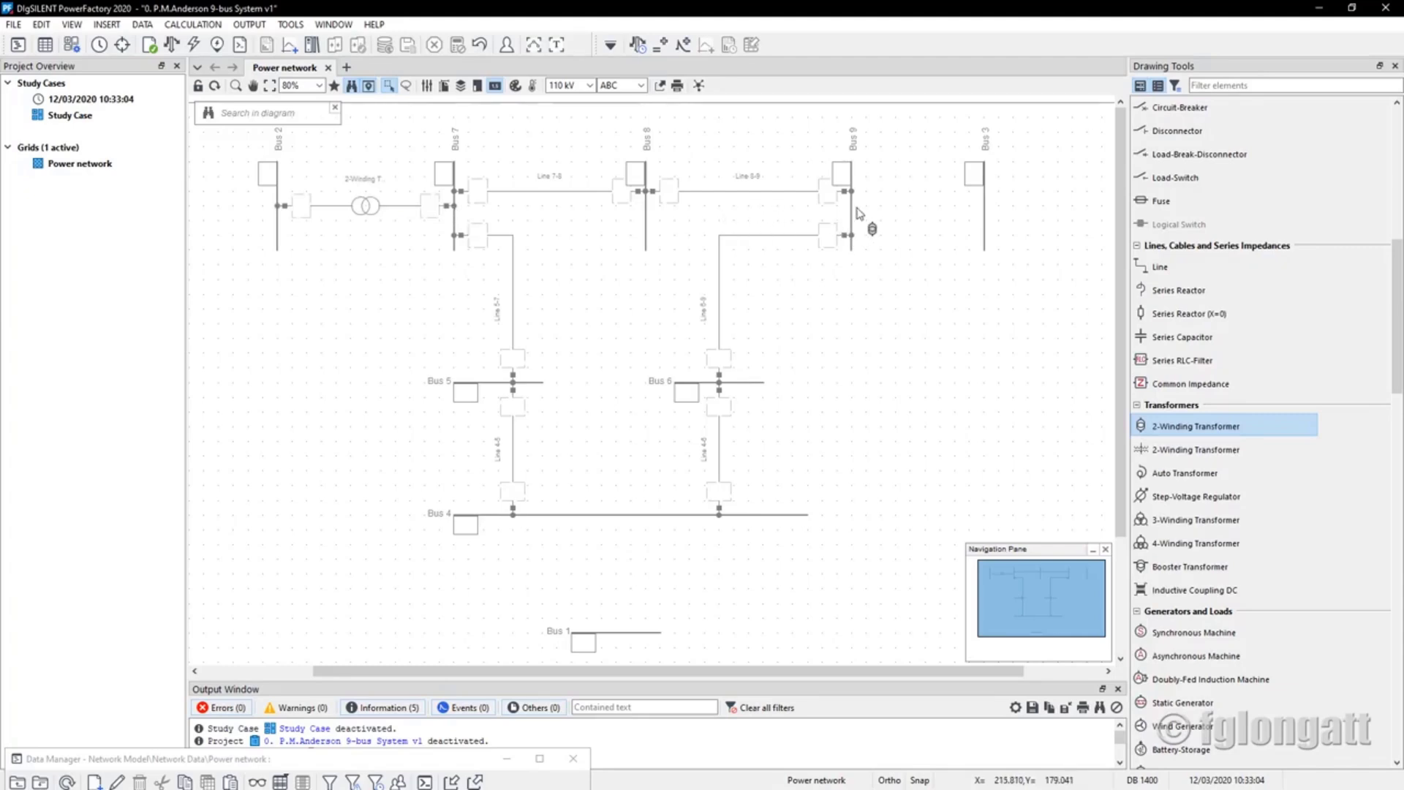
left_click(984, 206)
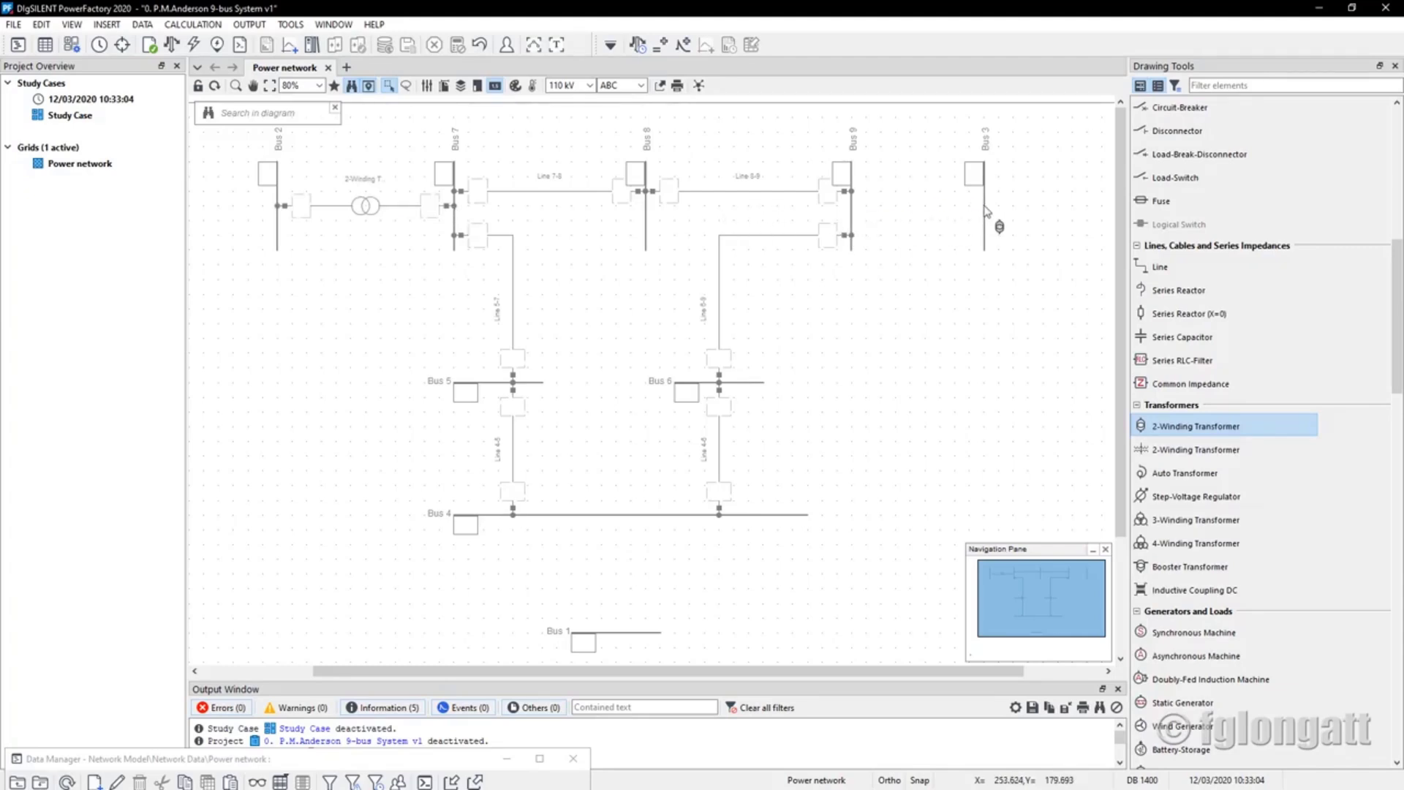
left_click(616, 515)
left_click(619, 634)
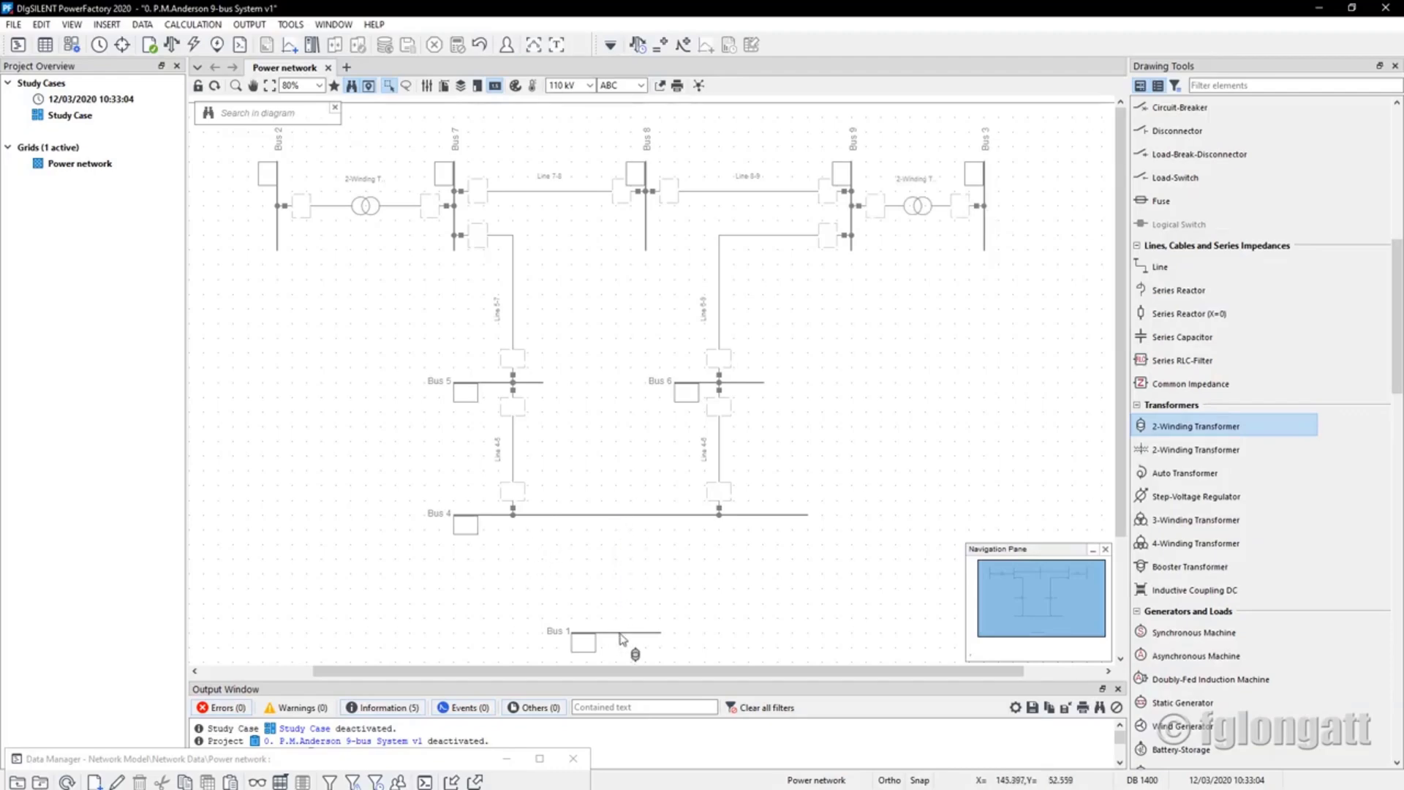
key("Escape")
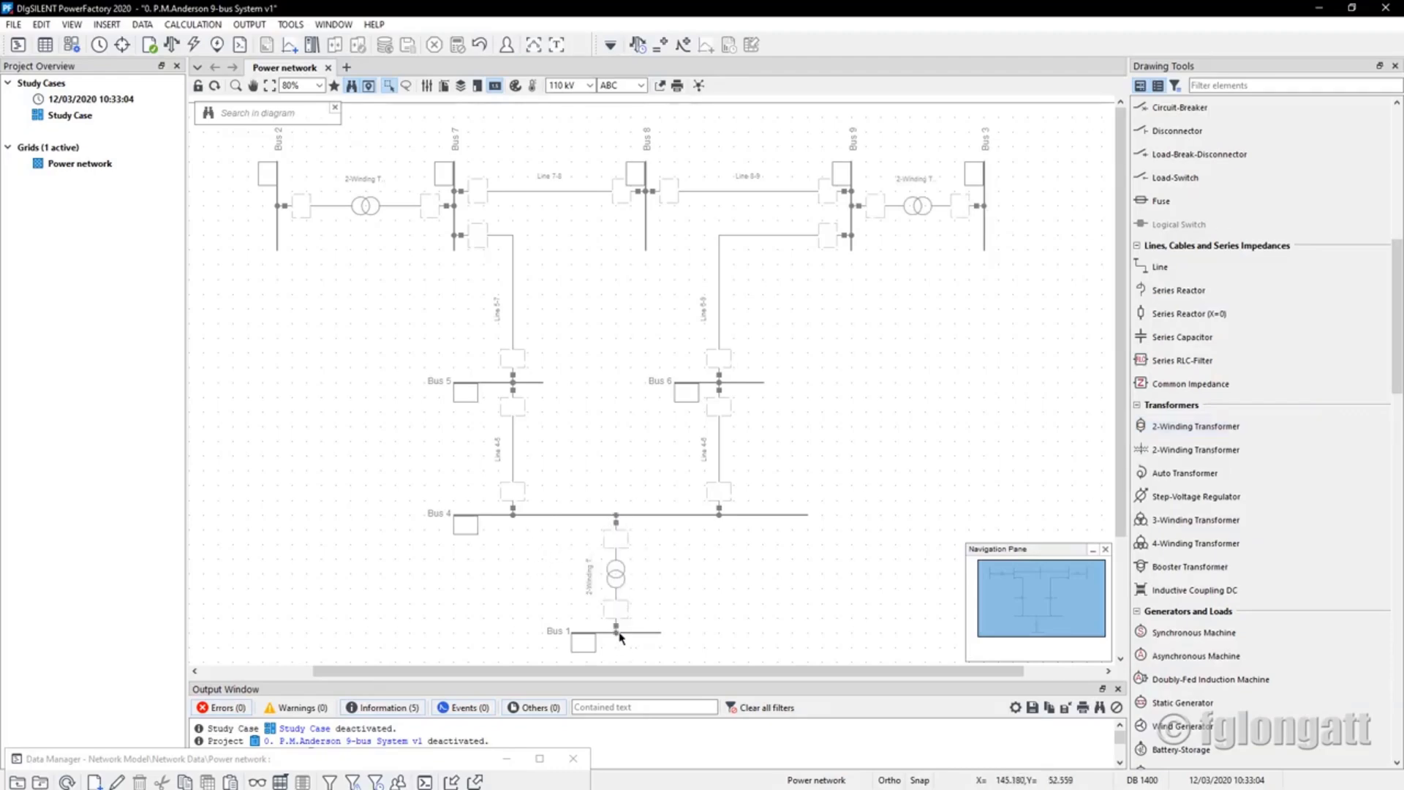
Rename the transformers as "T1" between Bus 4 and Bus 1, "T2" between Bus 2 and Bus 7, and "T3" between Bus 9 and Bus 3
double_click(616, 574)
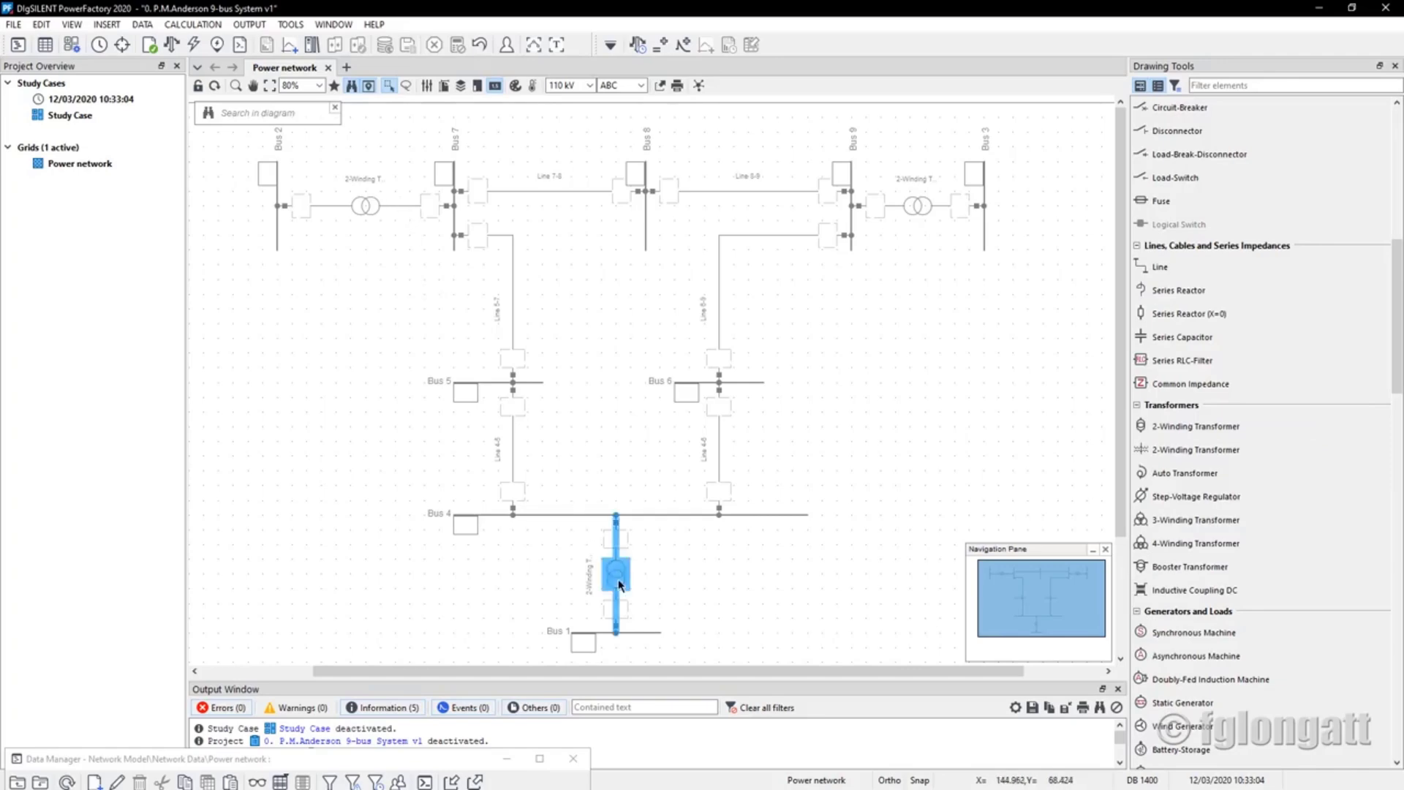
type("T1")
key("Return")
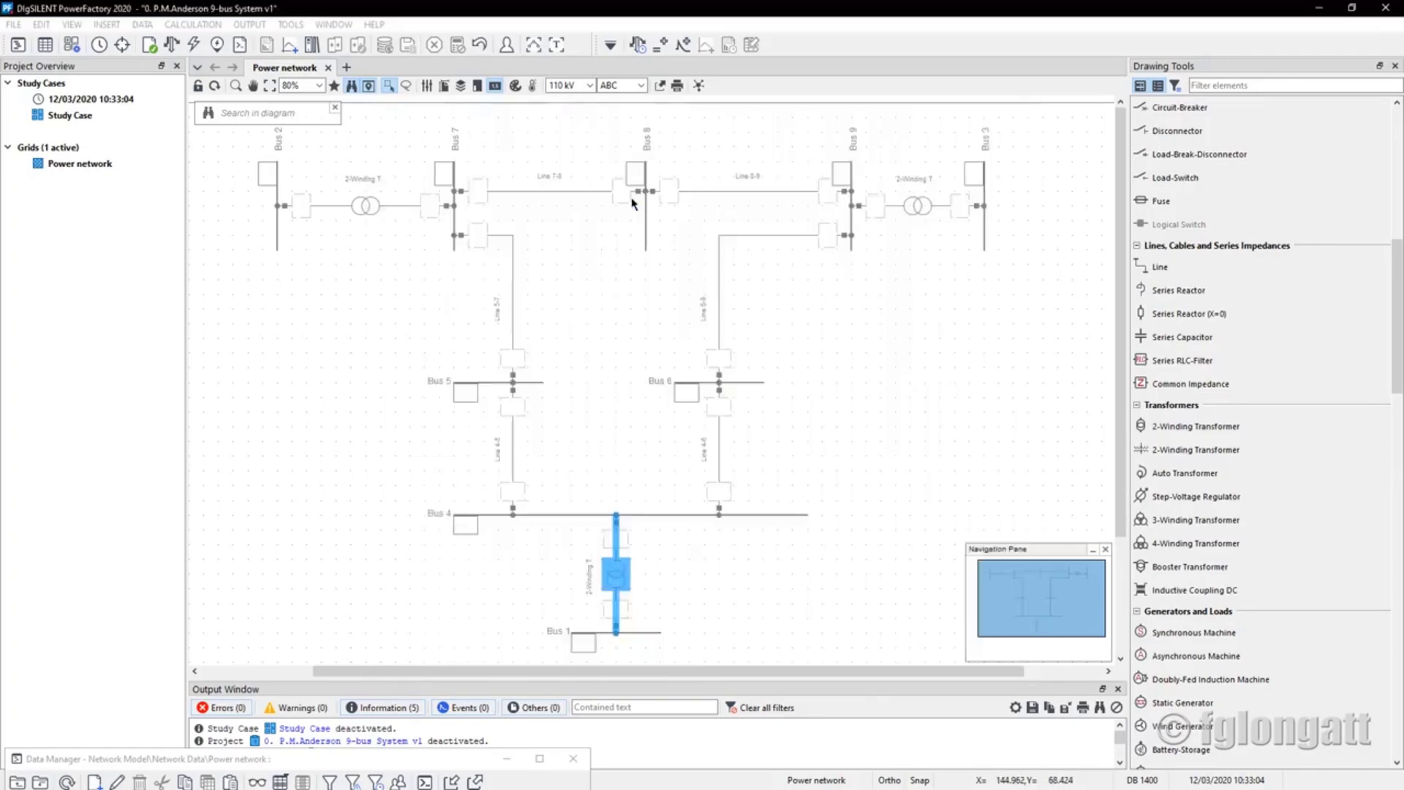
double_click(365, 206)
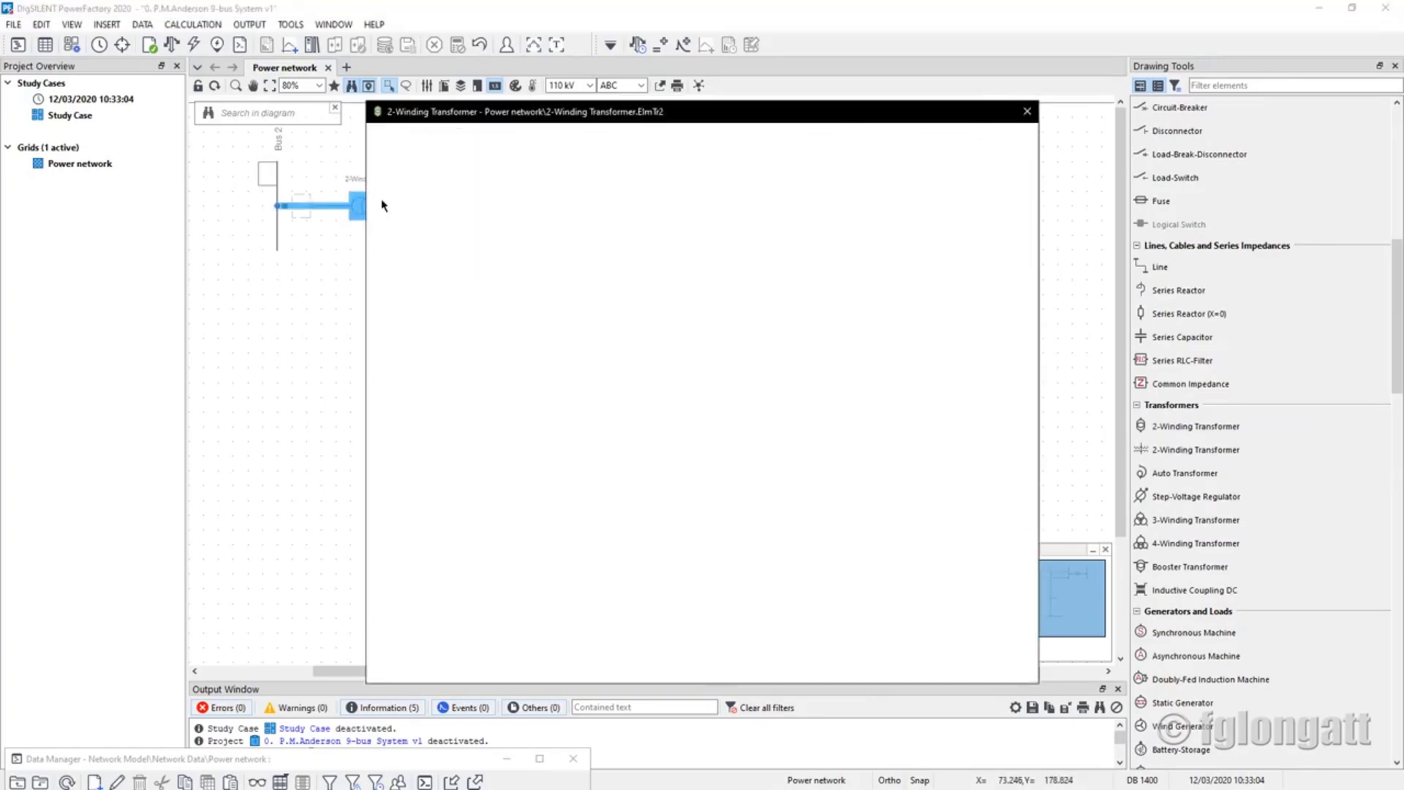
type("T2")
key("Return")
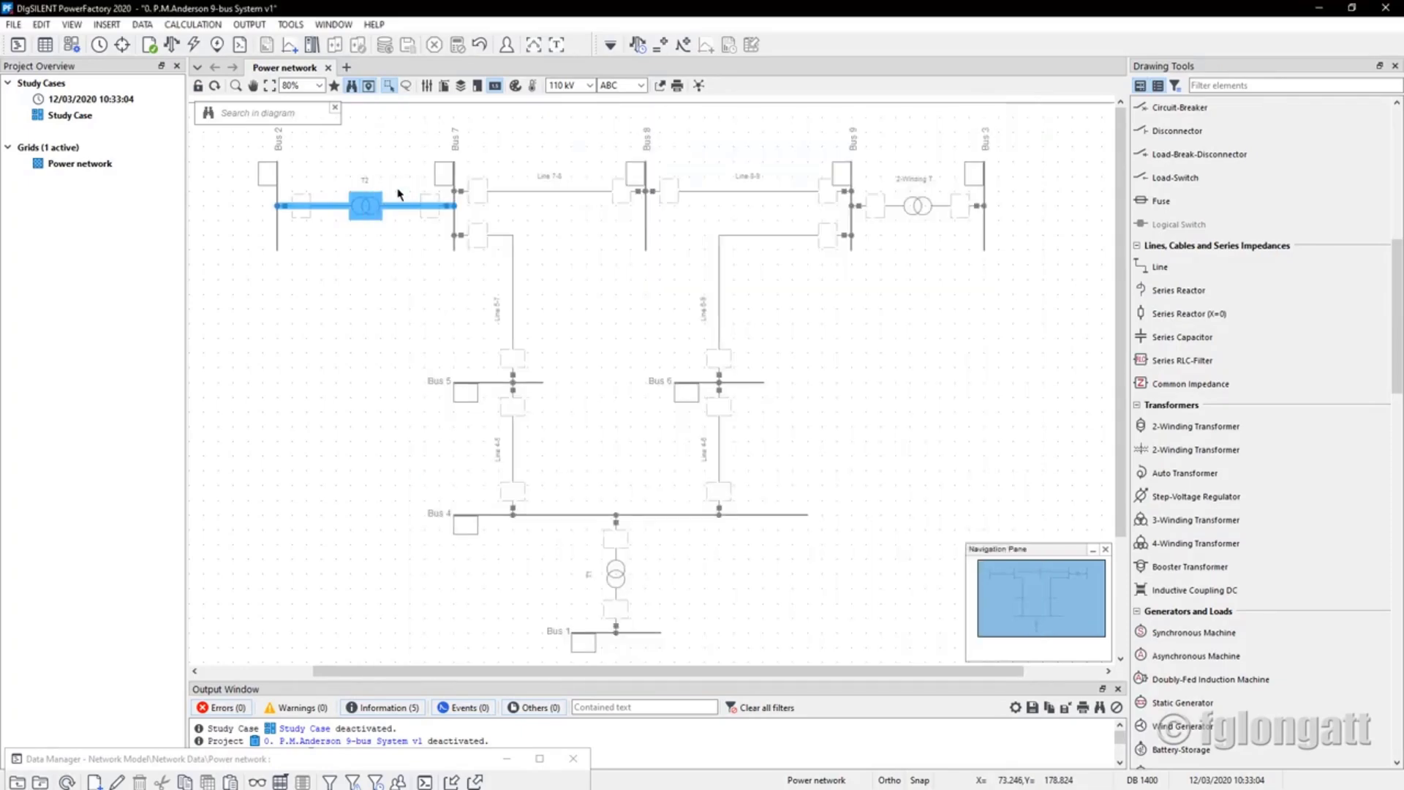
double_click(923, 204)
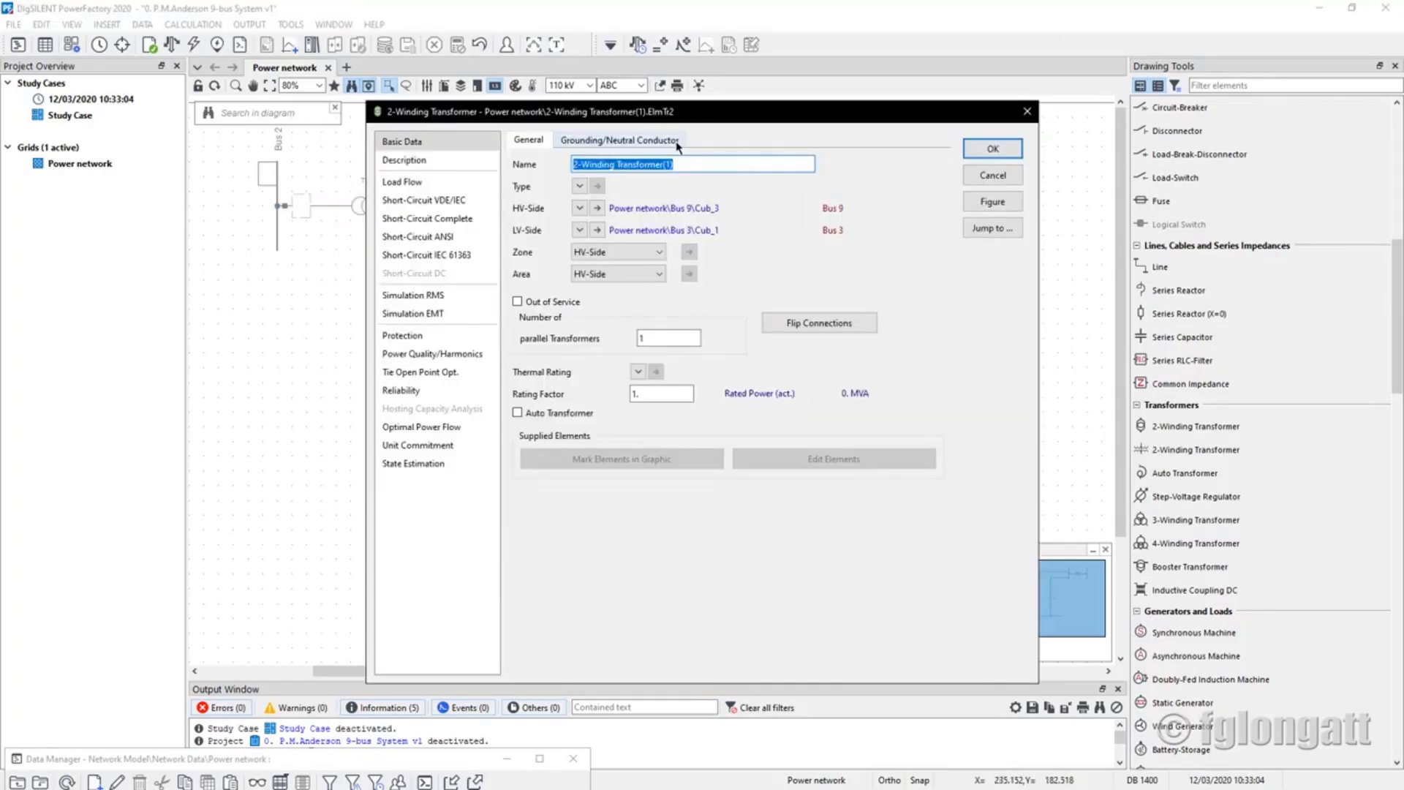
type("T3")
key("Return")
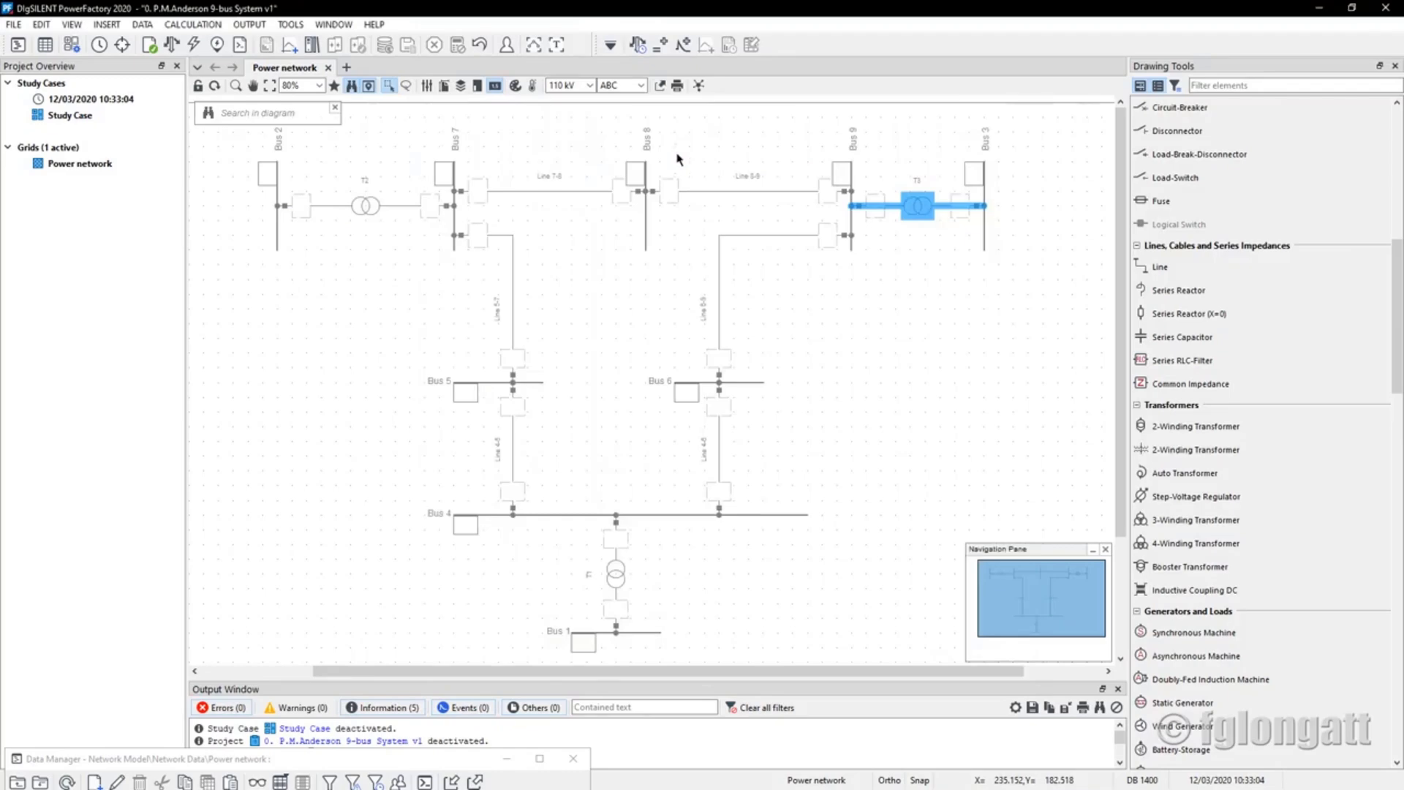
Open the data of transformer T1 and view the handwritten notes on the ElmTr2 class in IPEVO Visualizer, refocusing the camera
left_click(605, 573)
double_click(605, 572)
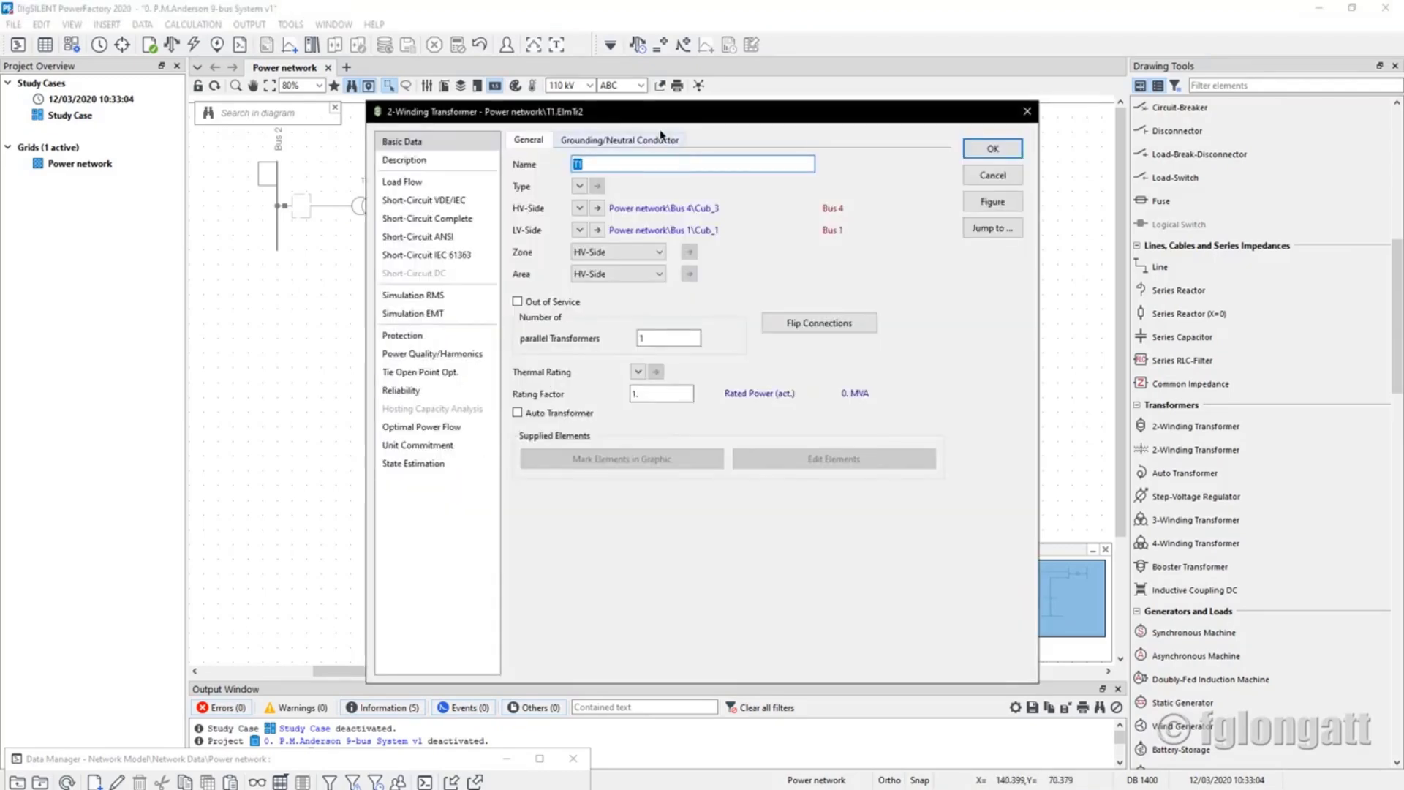
mouse_move(656, 119)
left_mouse_down()
mouse_move(752, 129)
mouse_move(749, 152)
left_mouse_up()
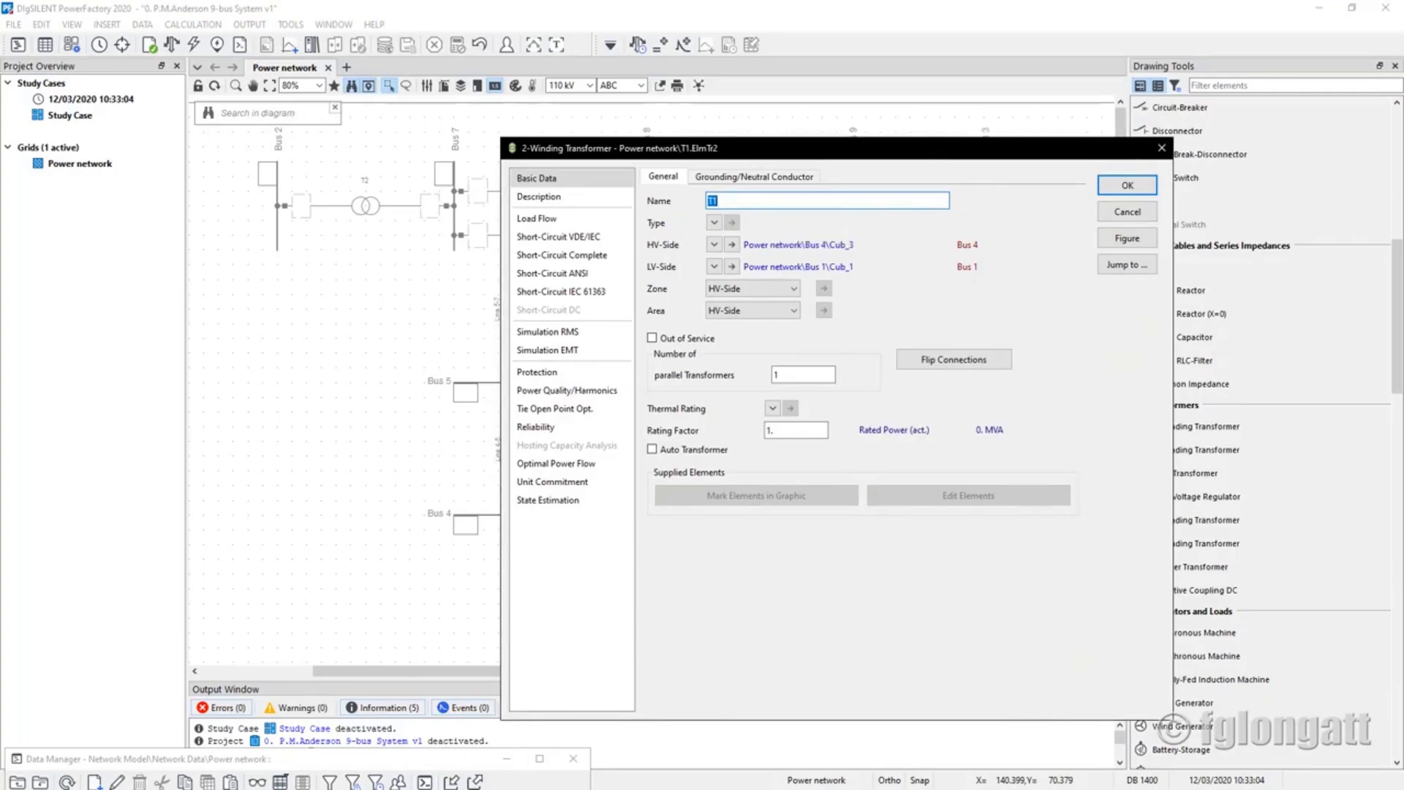
key("alt+Tab")
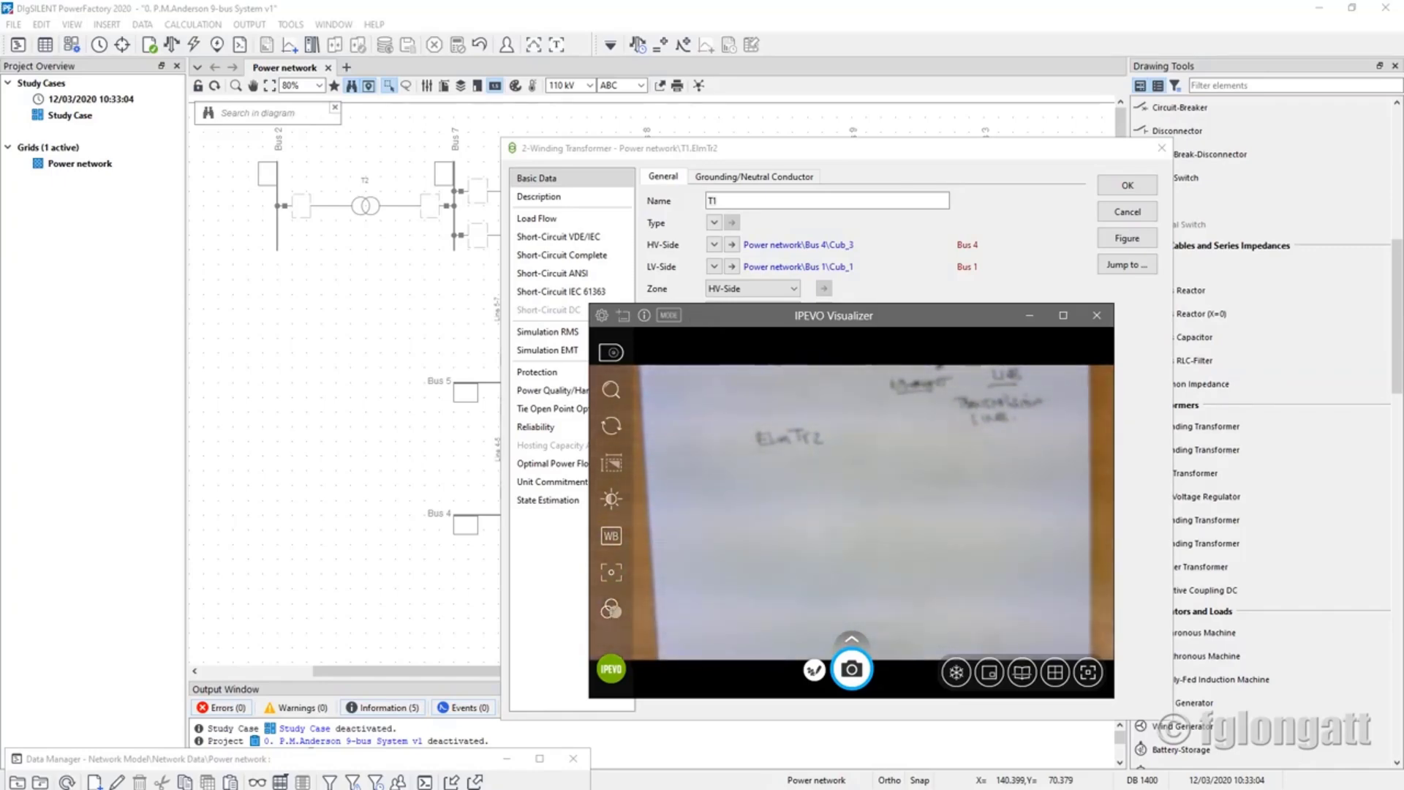
left_click(614, 353)
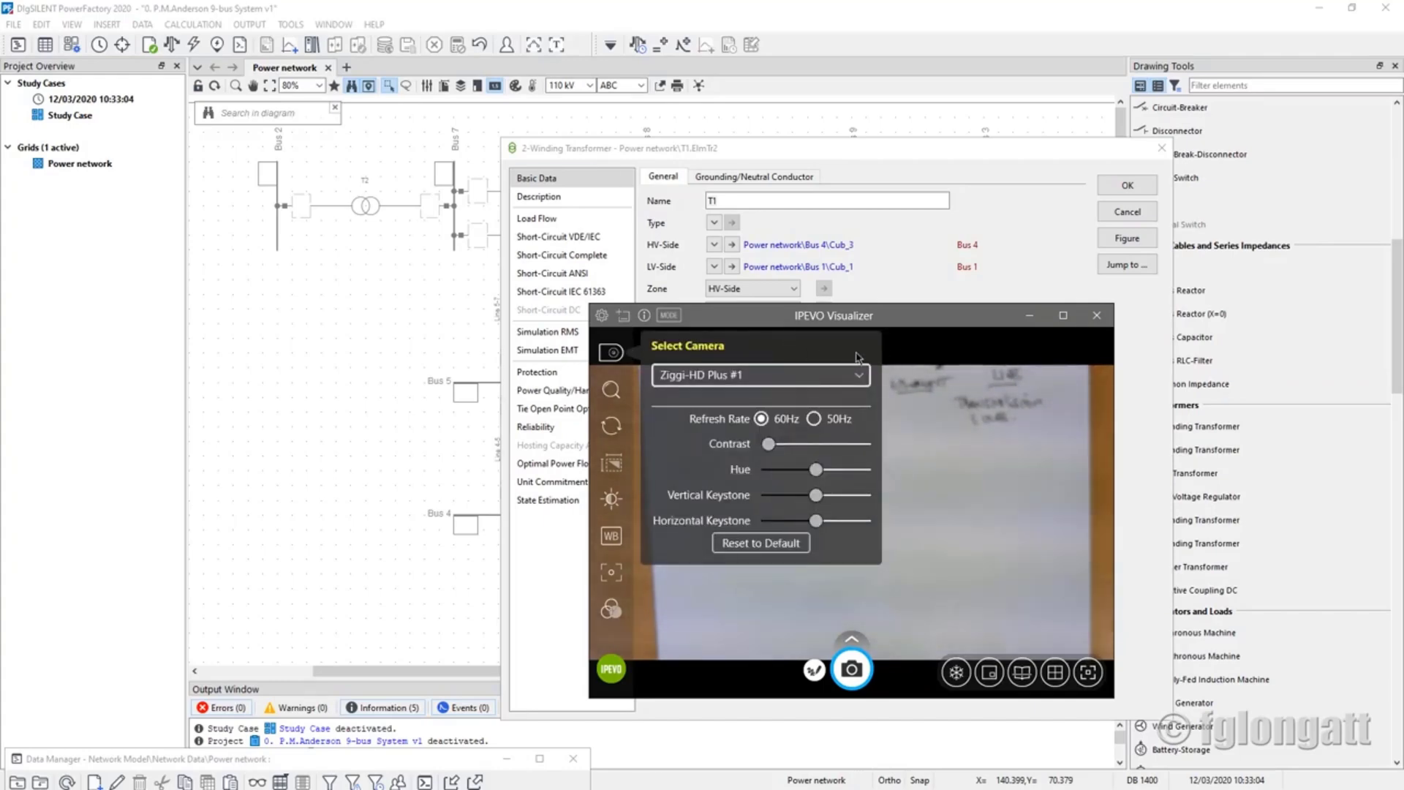
left_click(982, 367)
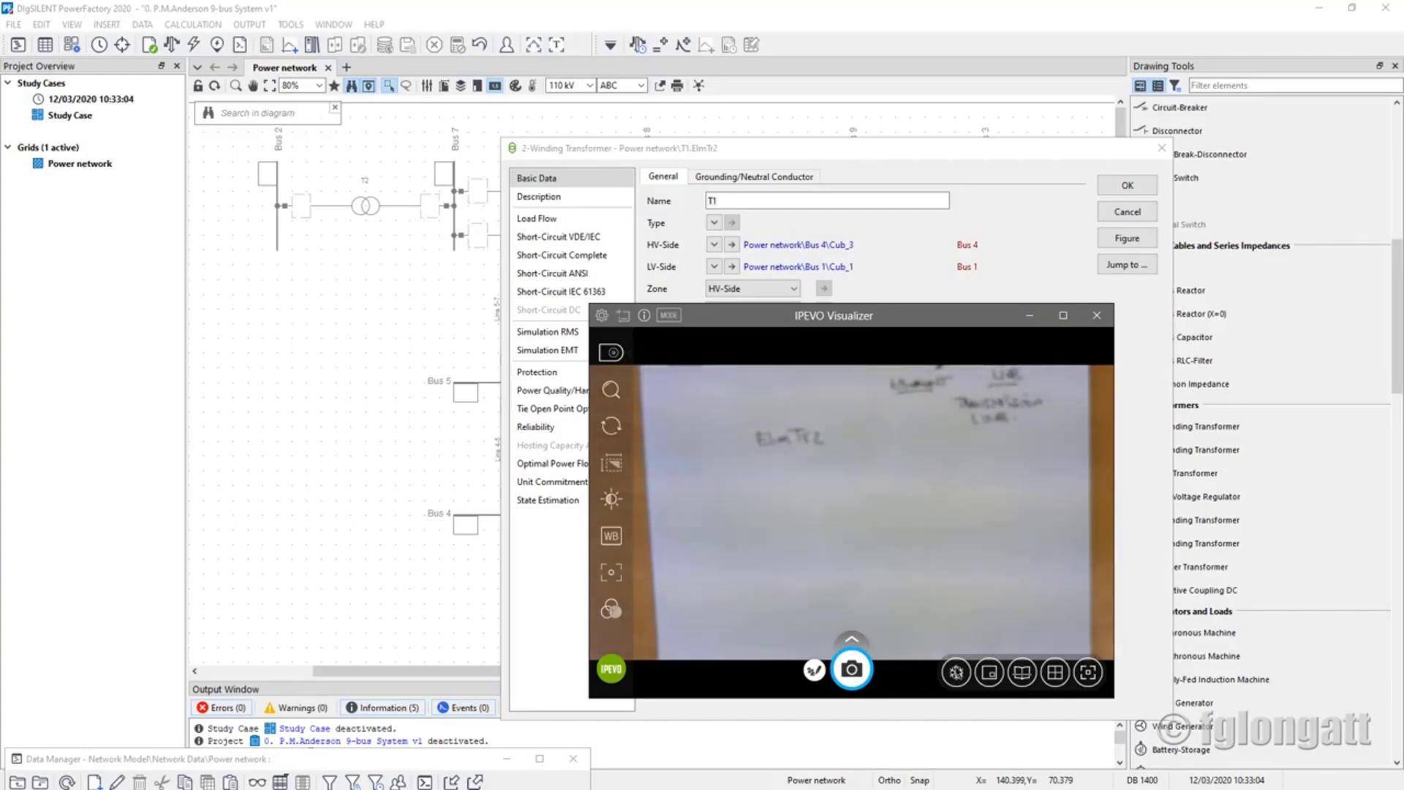
left_click(1088, 673)
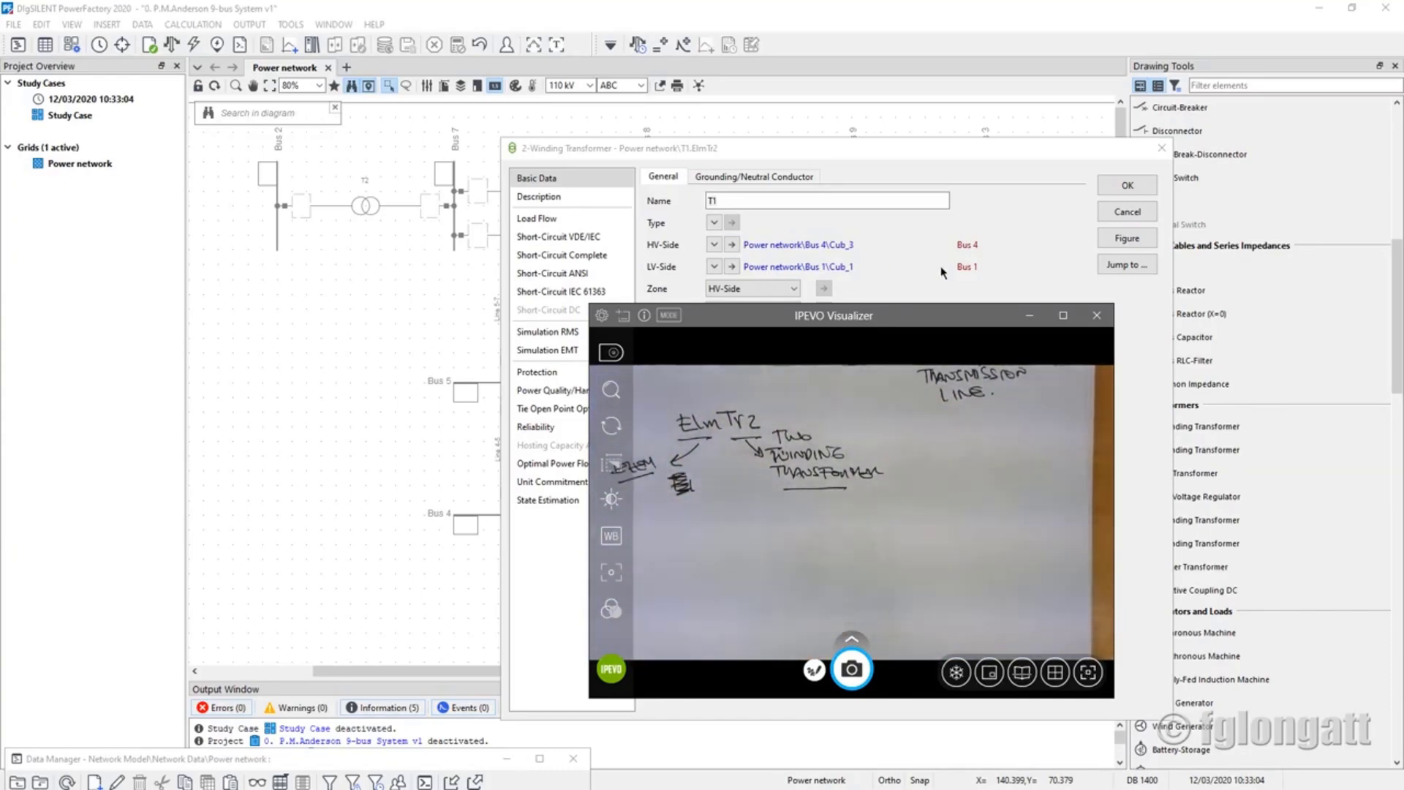
left_click(1032, 317)
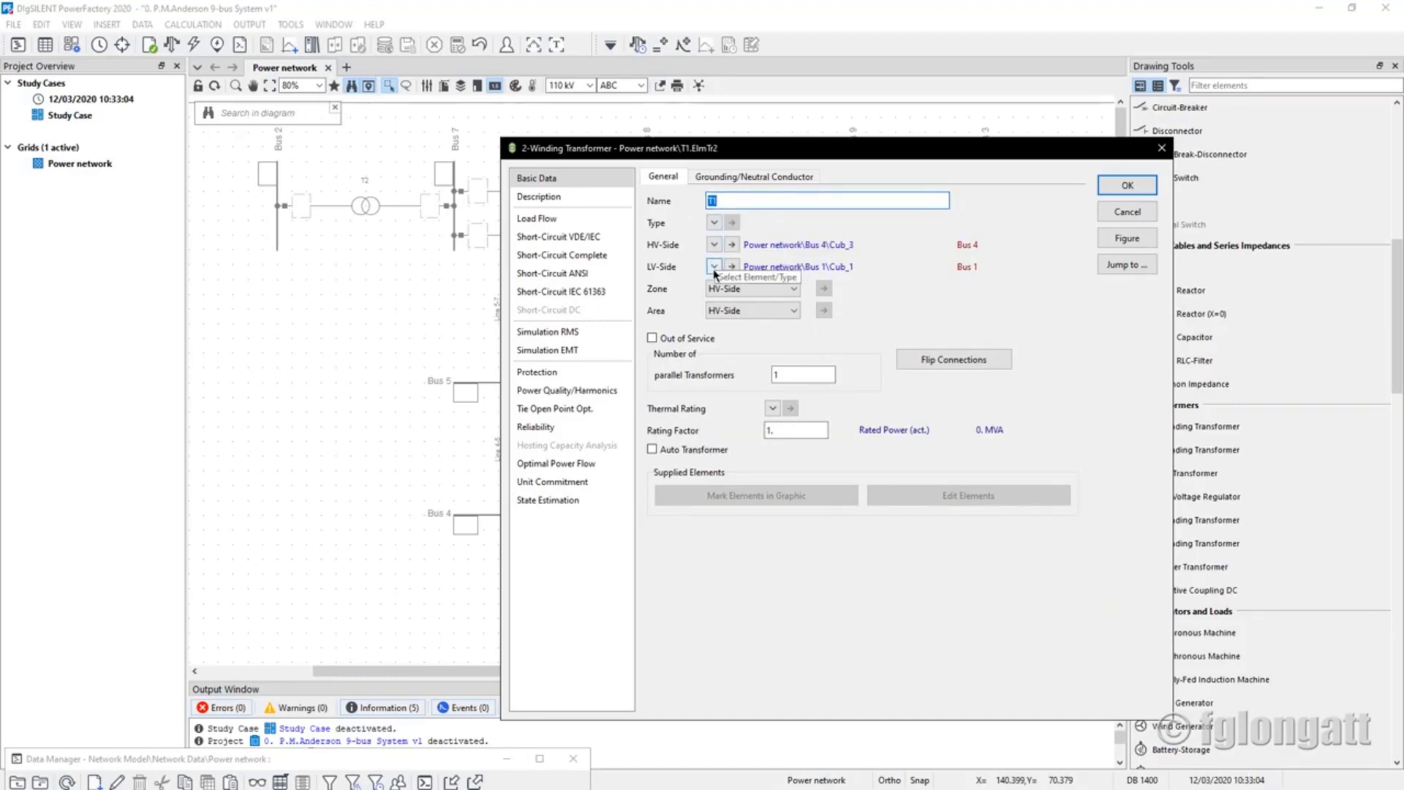
Check T1's HV-side and LV-side buses against the reference network diagram in IPEVO Visualizer, and close the transformer's data
left_click_drag(687, 150, 813, 158)
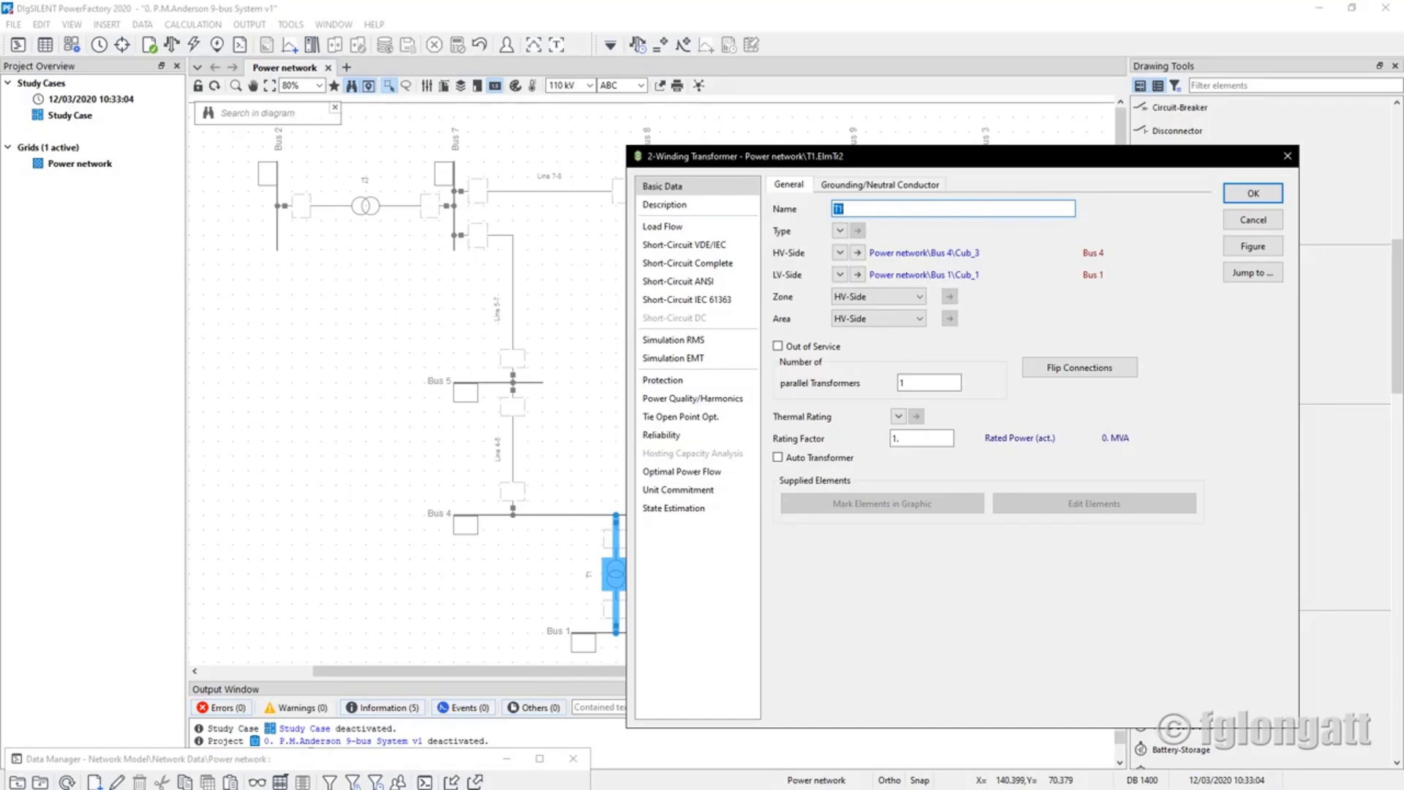
key("alt+Tab")
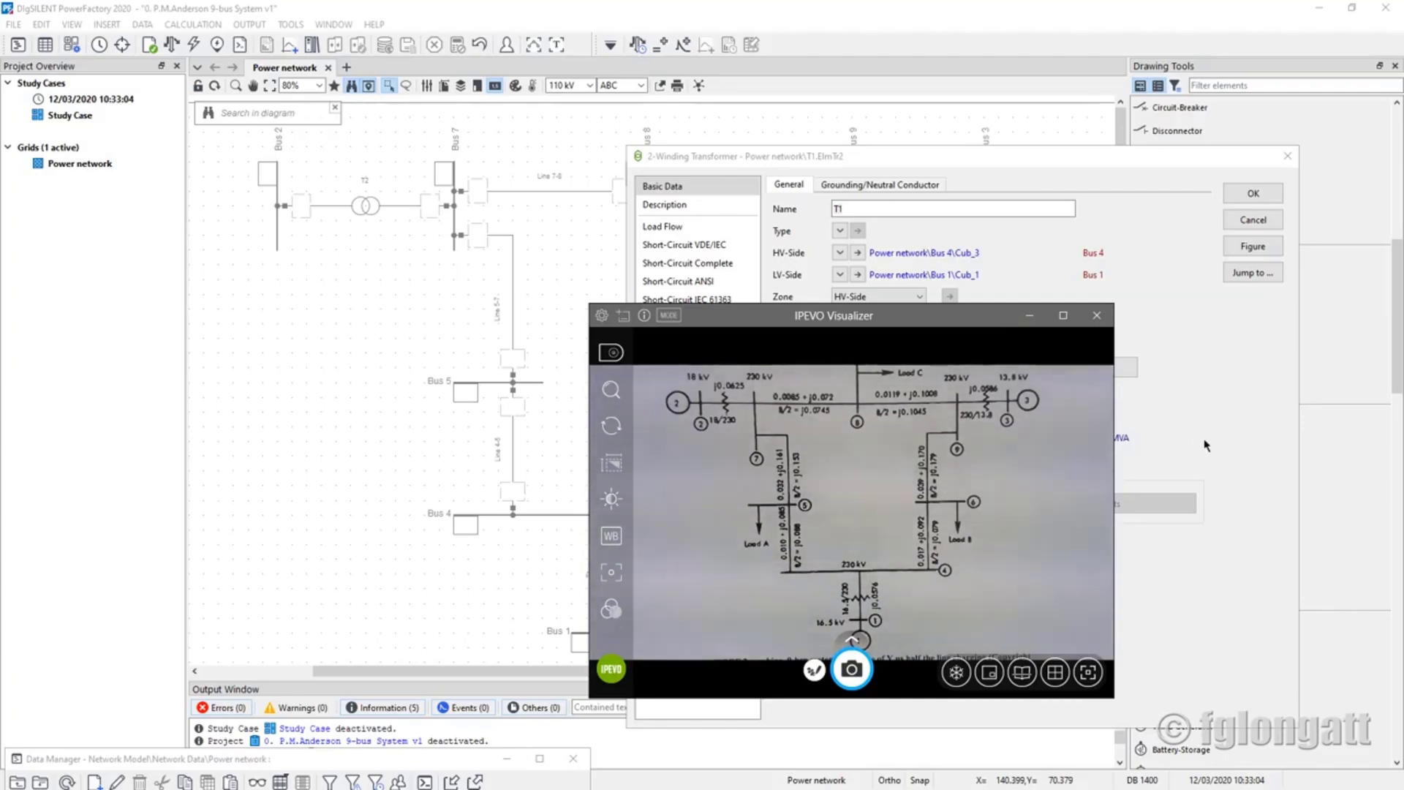
left_click(1251, 193)
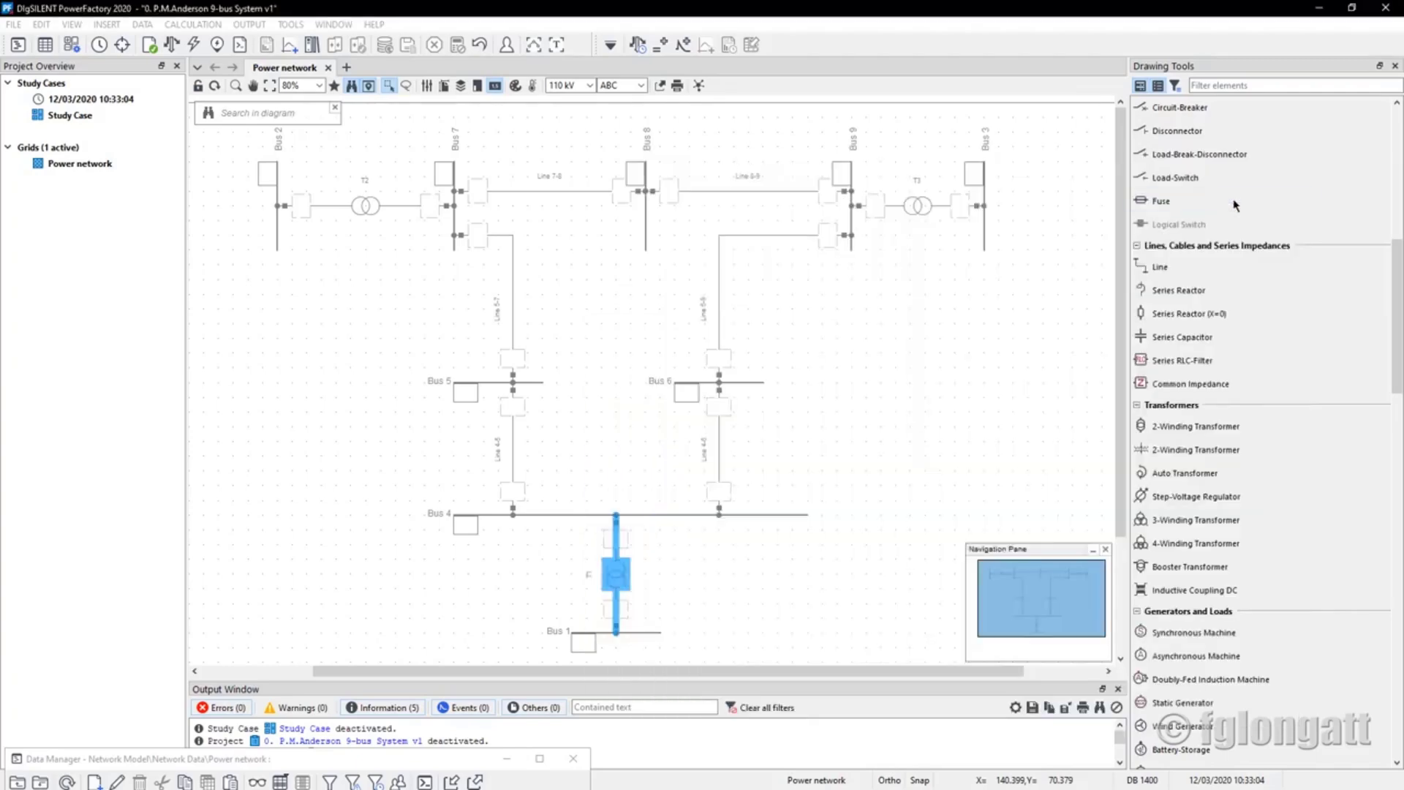
Check the HV-side and LV-side buses of transformer T2 against the reference network diagram in IPEVO Visualizer
double_click(370, 206)
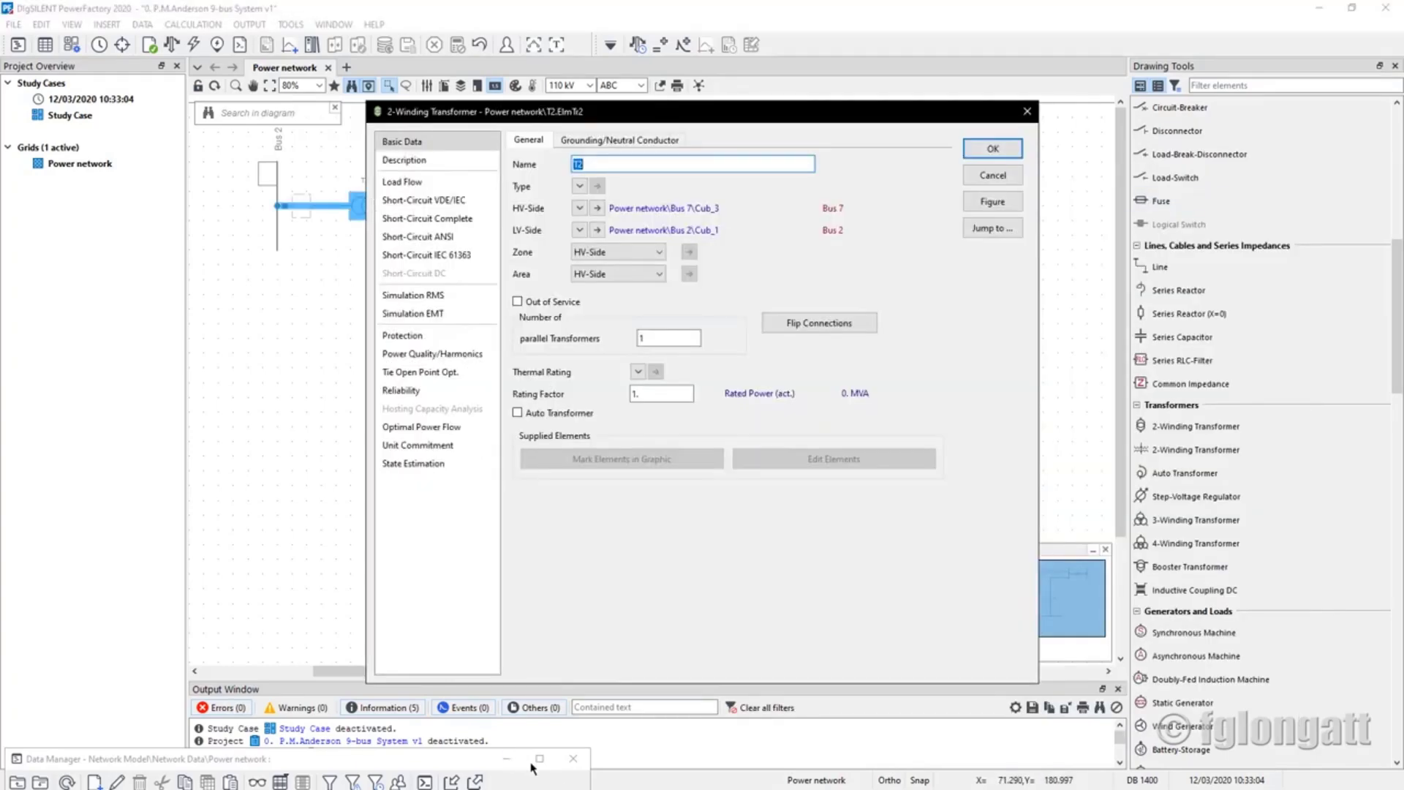
left_click(322, 789)
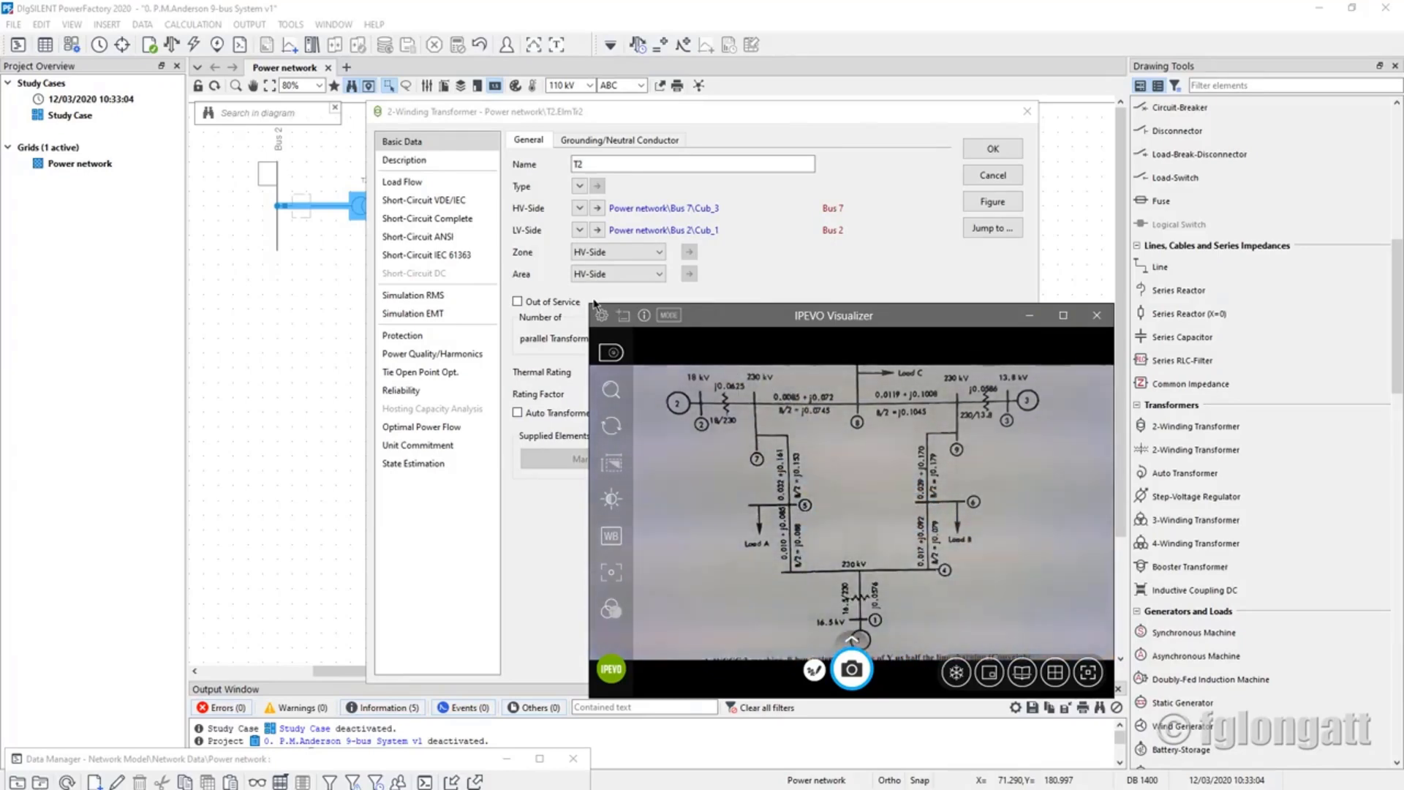
left_click(992, 149)
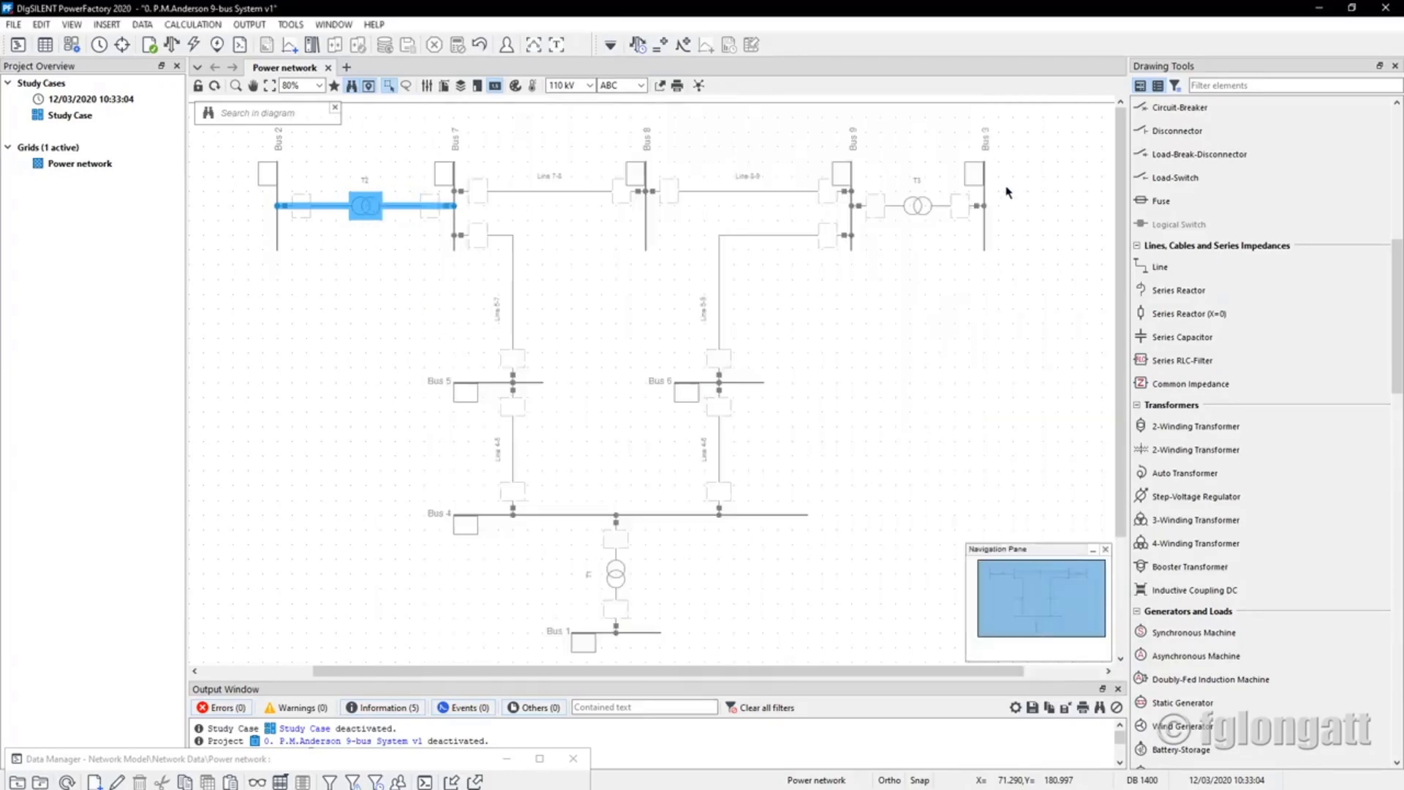
Check the HV-side and LV-side buses of transformer T3 against the reference network diagram in IPEVO Visualizer, and close the transformer's data
double_click(919, 206)
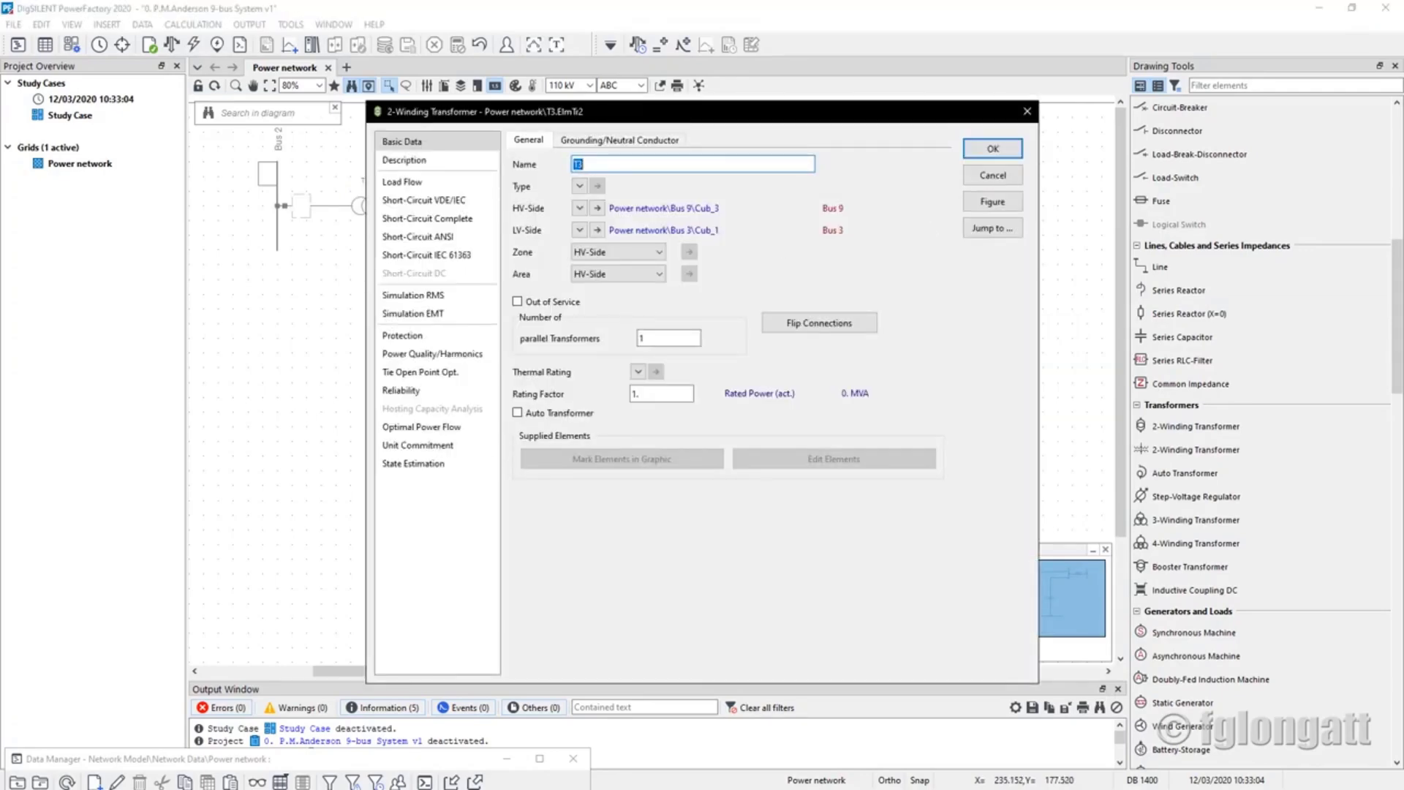
key("alt+Tab")
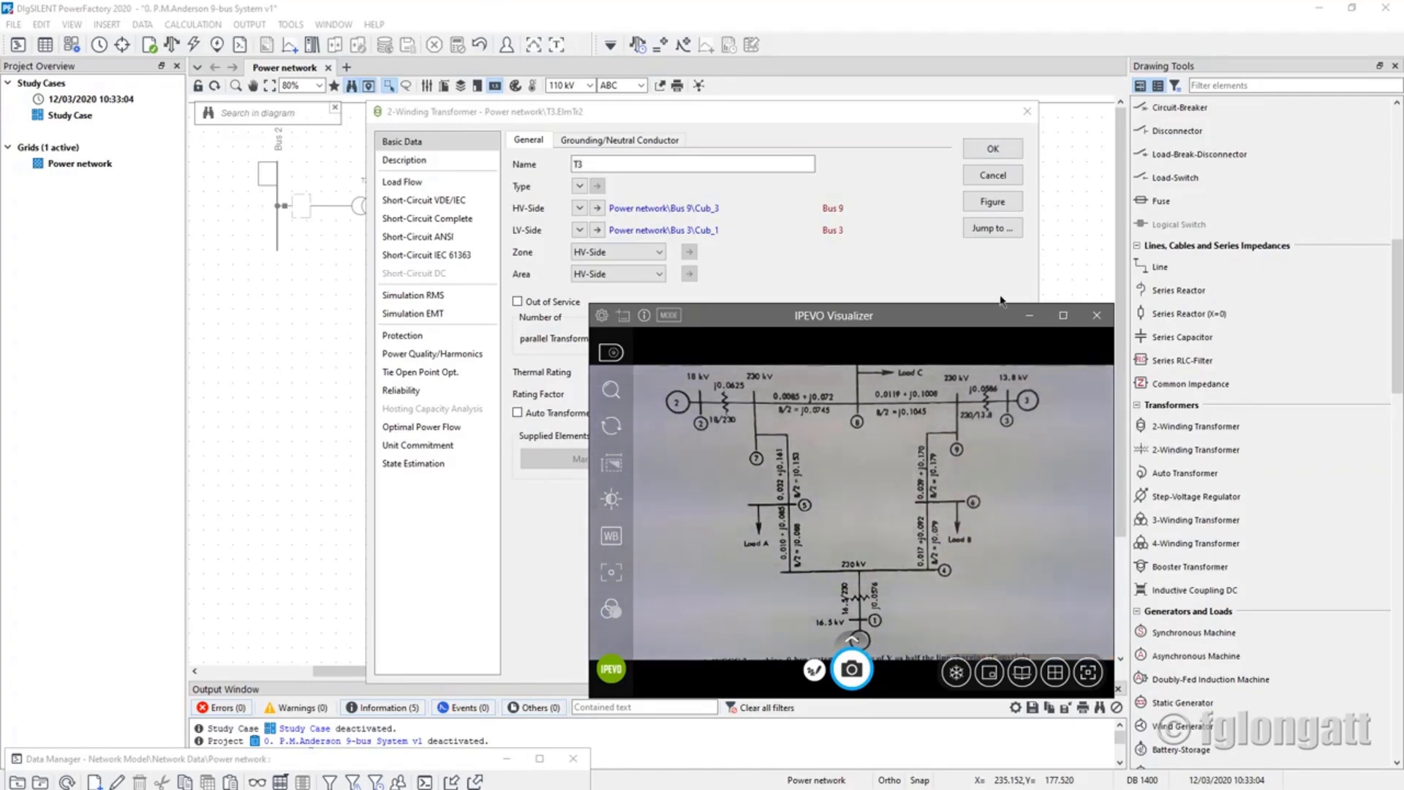
left_click(1032, 320)
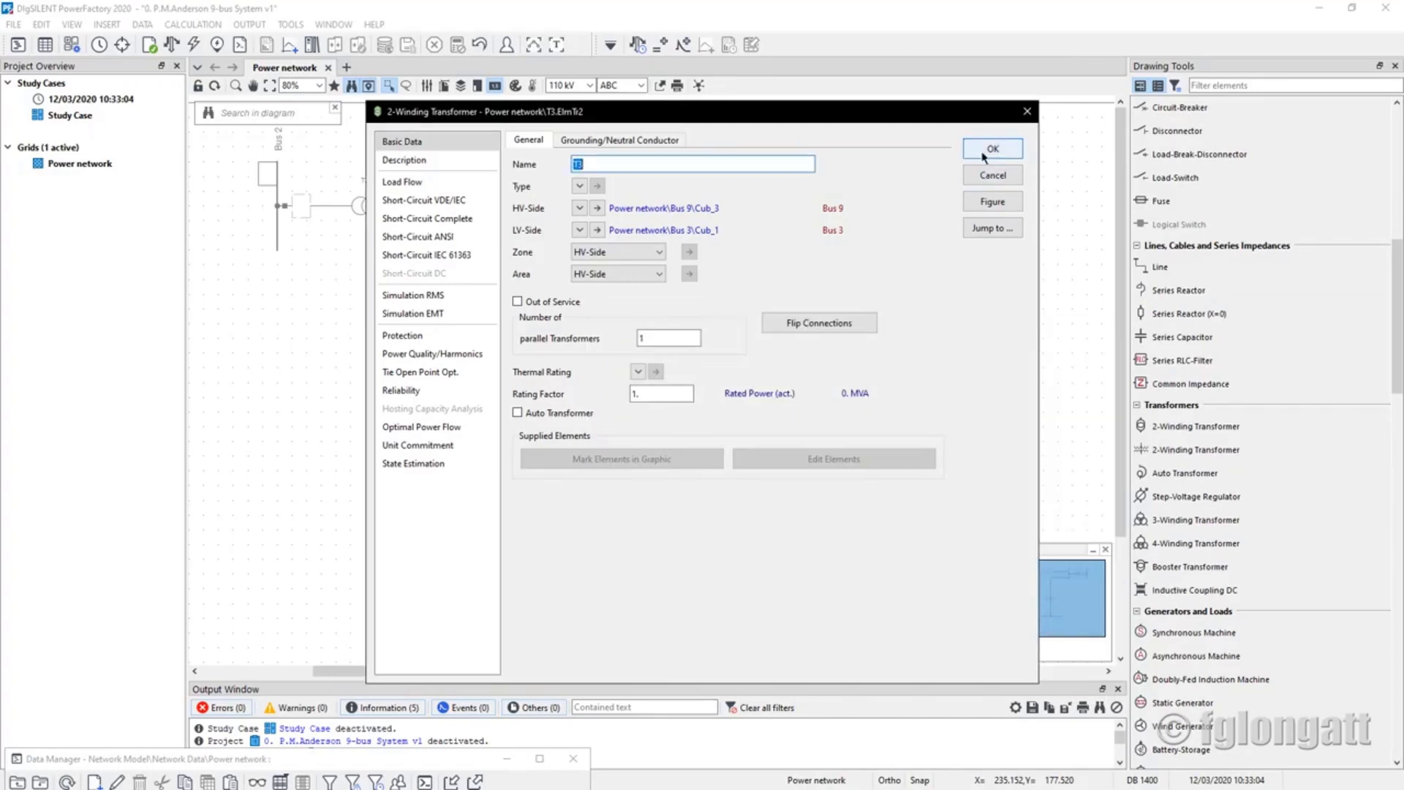
left_click(983, 156)
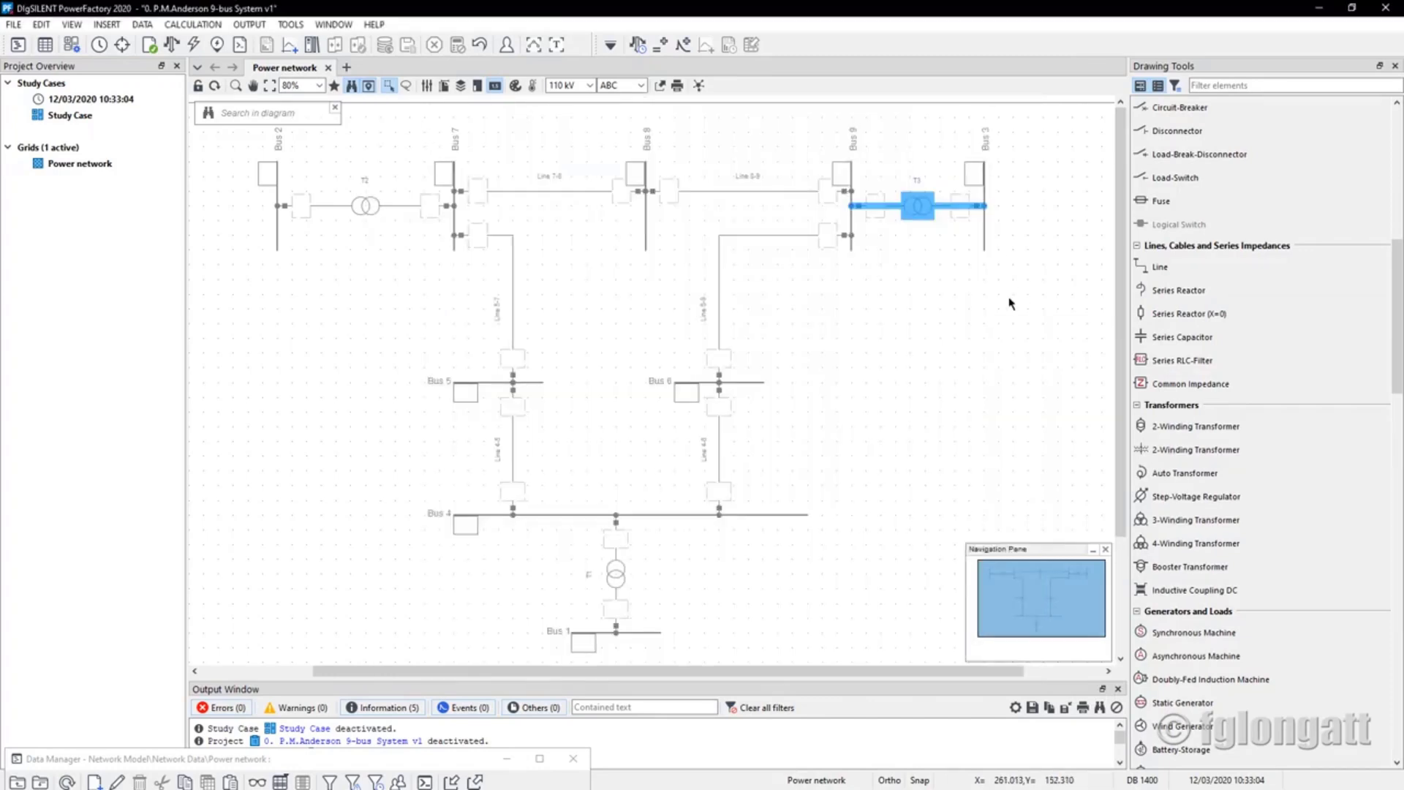
Place three synchronous machines on the diagram, one each connected to Bus 1, Bus 2 and Bus 3
left_click(269, 85)
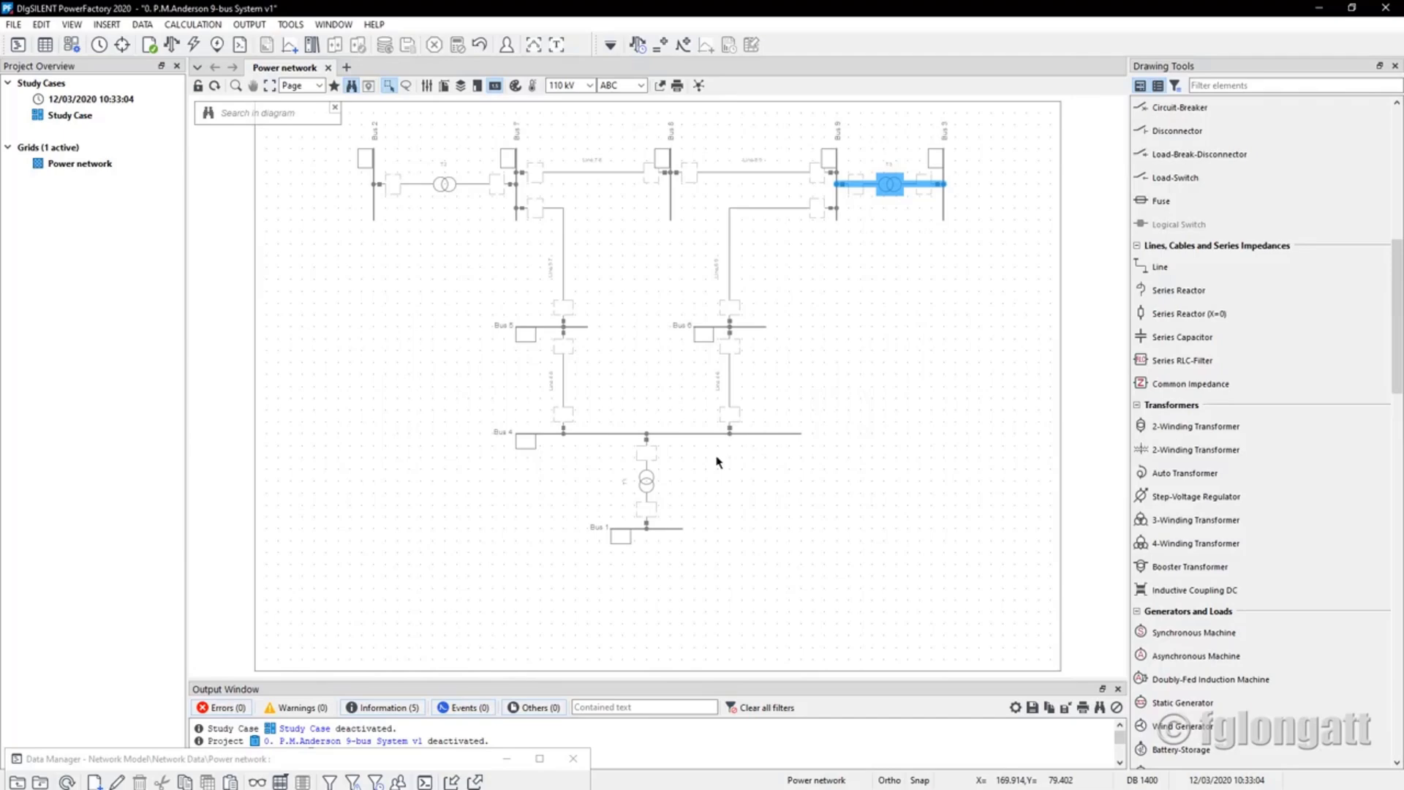
left_click(1243, 626)
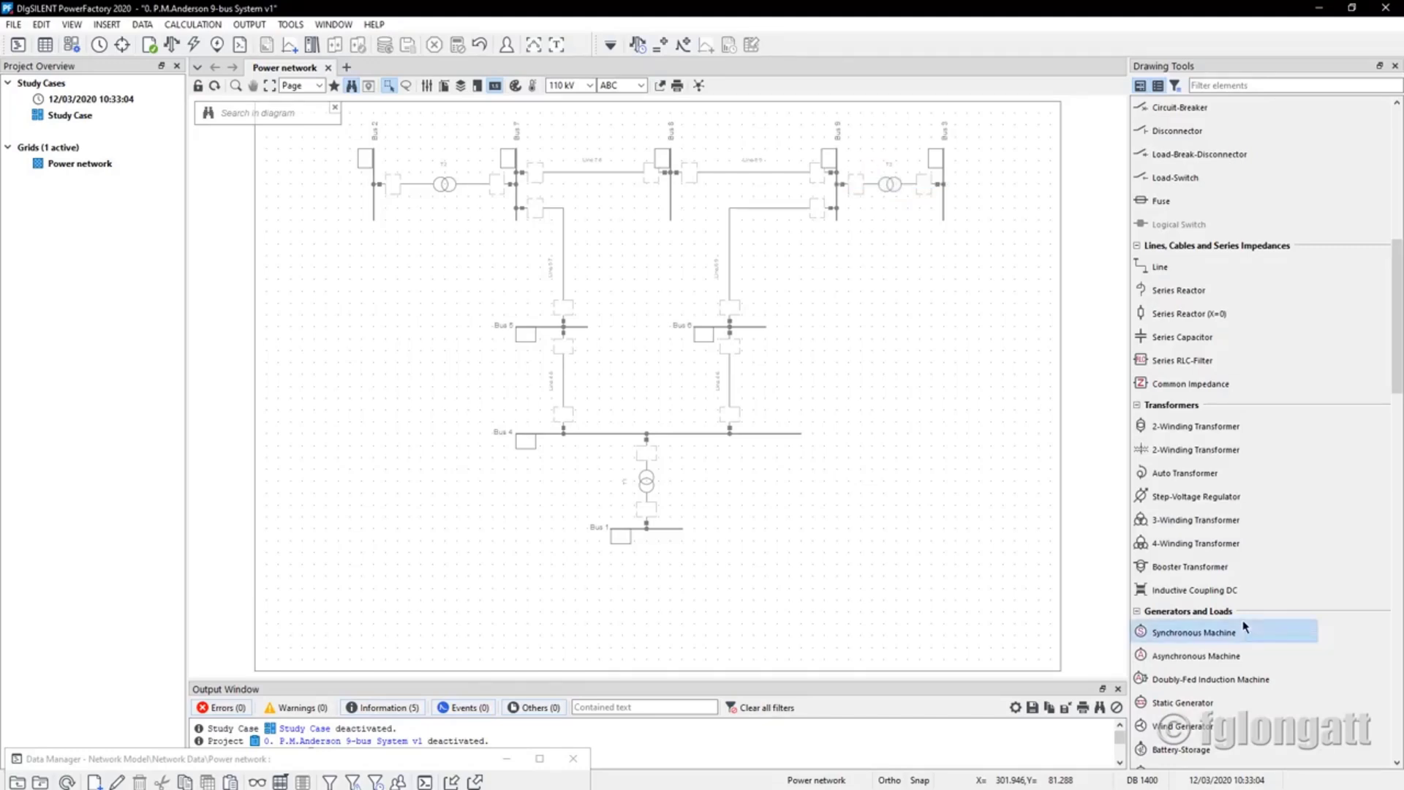
left_click(649, 538)
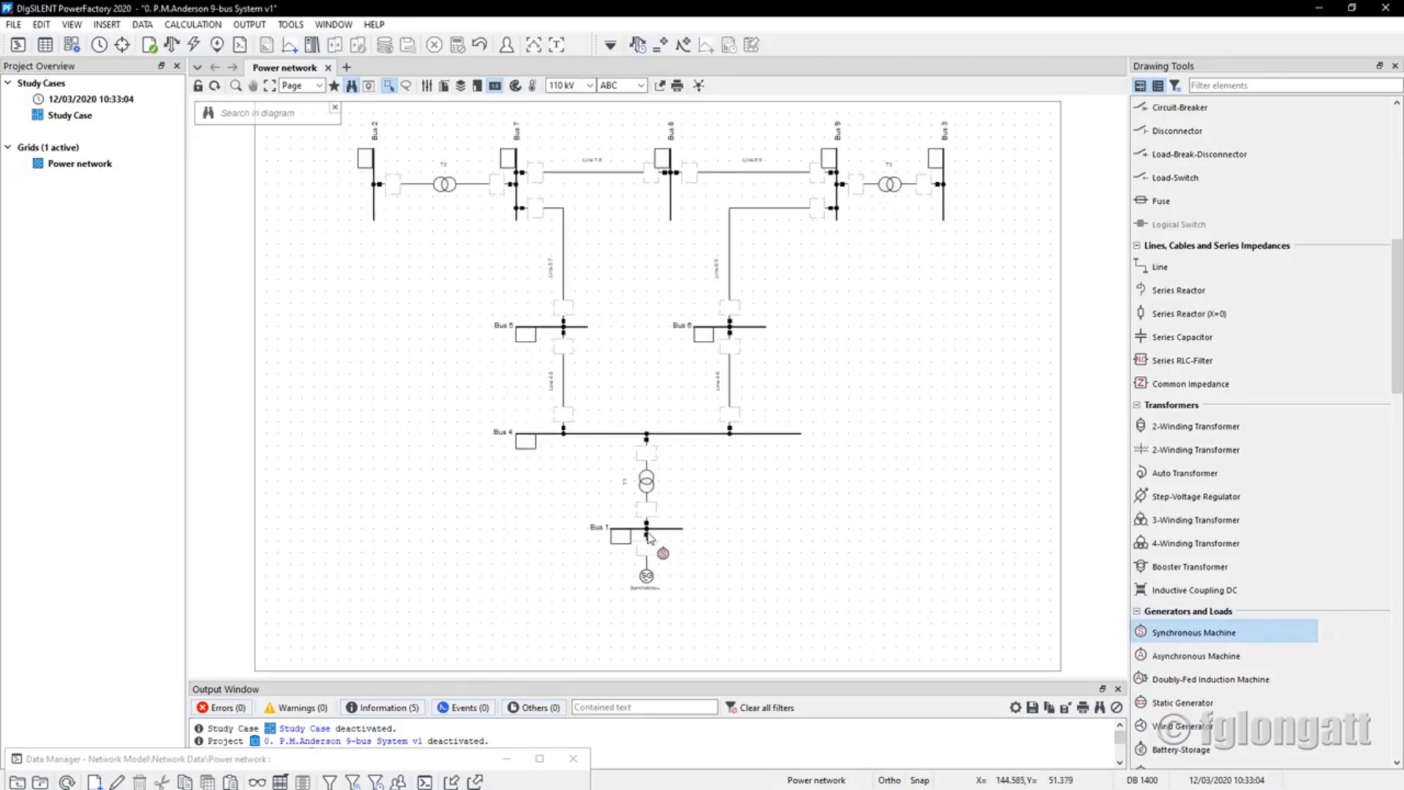
left_click(372, 187)
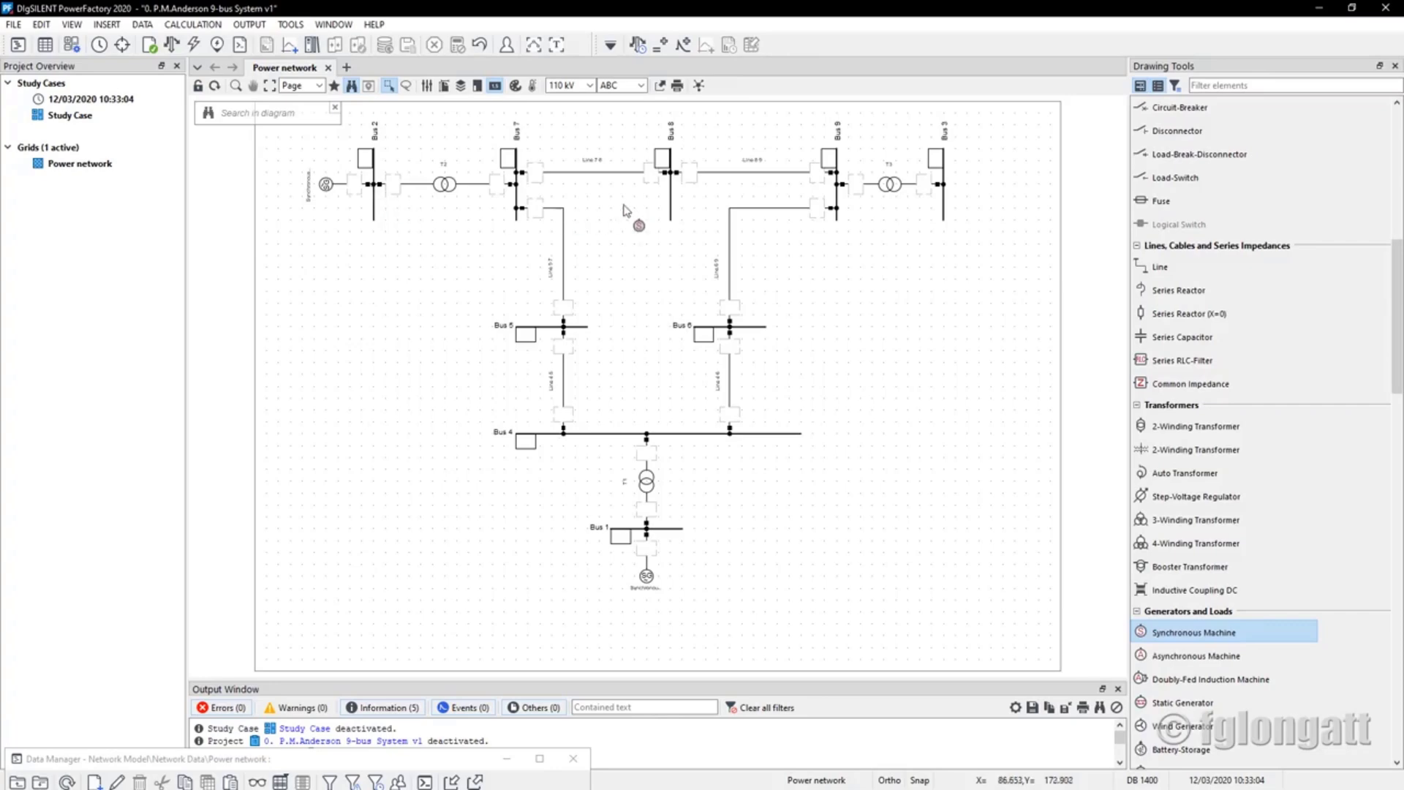
left_click(945, 187)
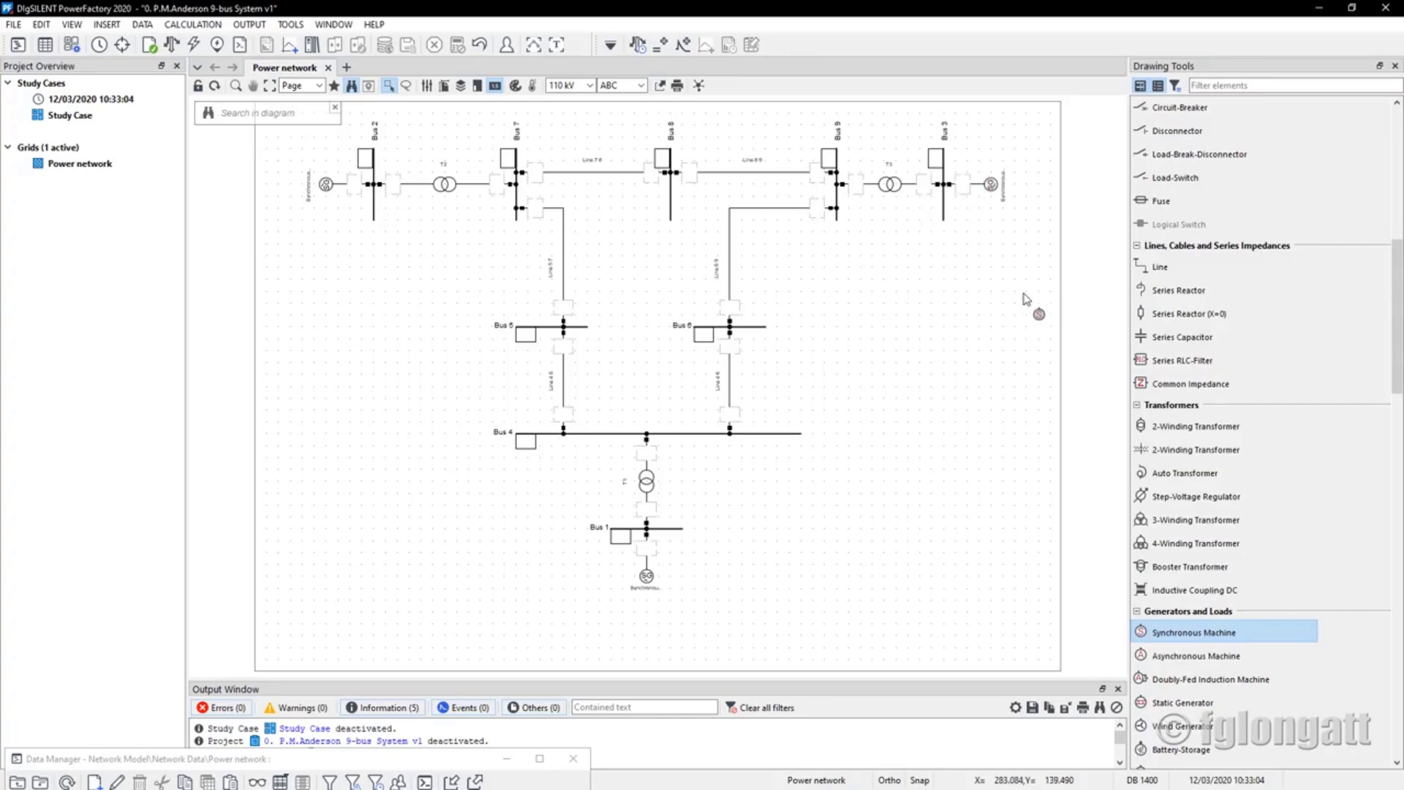
key("Escape")
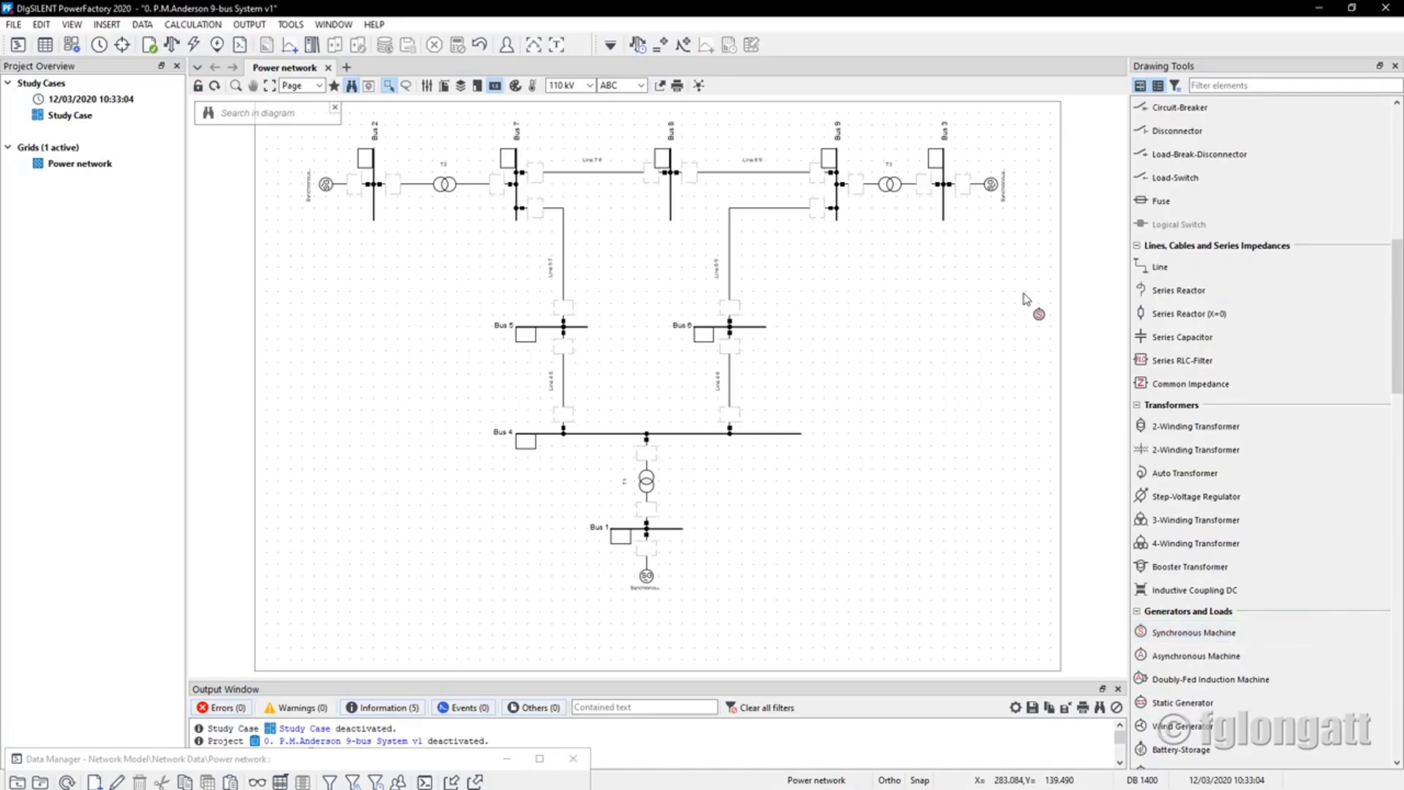
Name the synchronous machine at Bus 1 "G1", keeping its data window clear of the diagram
double_click(646, 578)
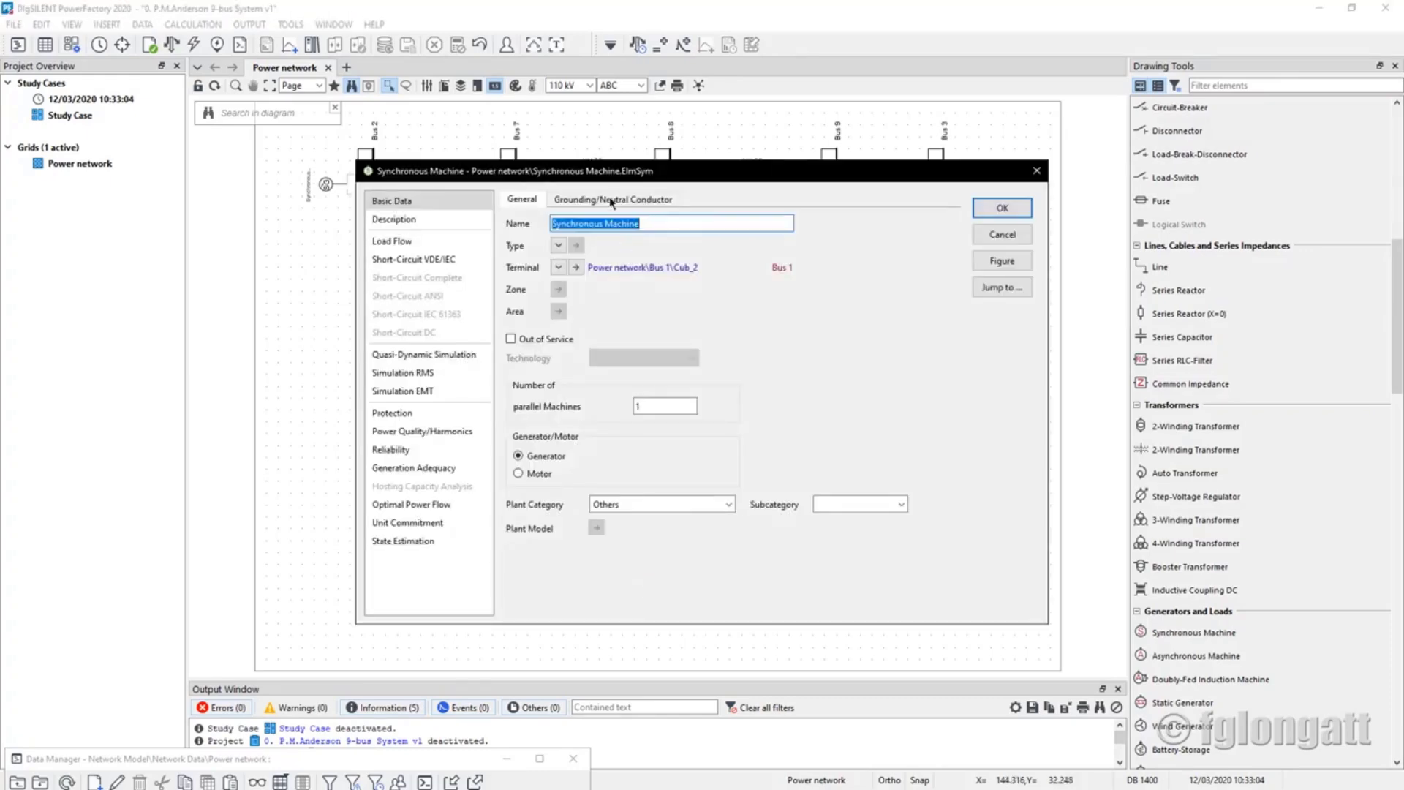
left_click_drag(947, 280, 947, 280)
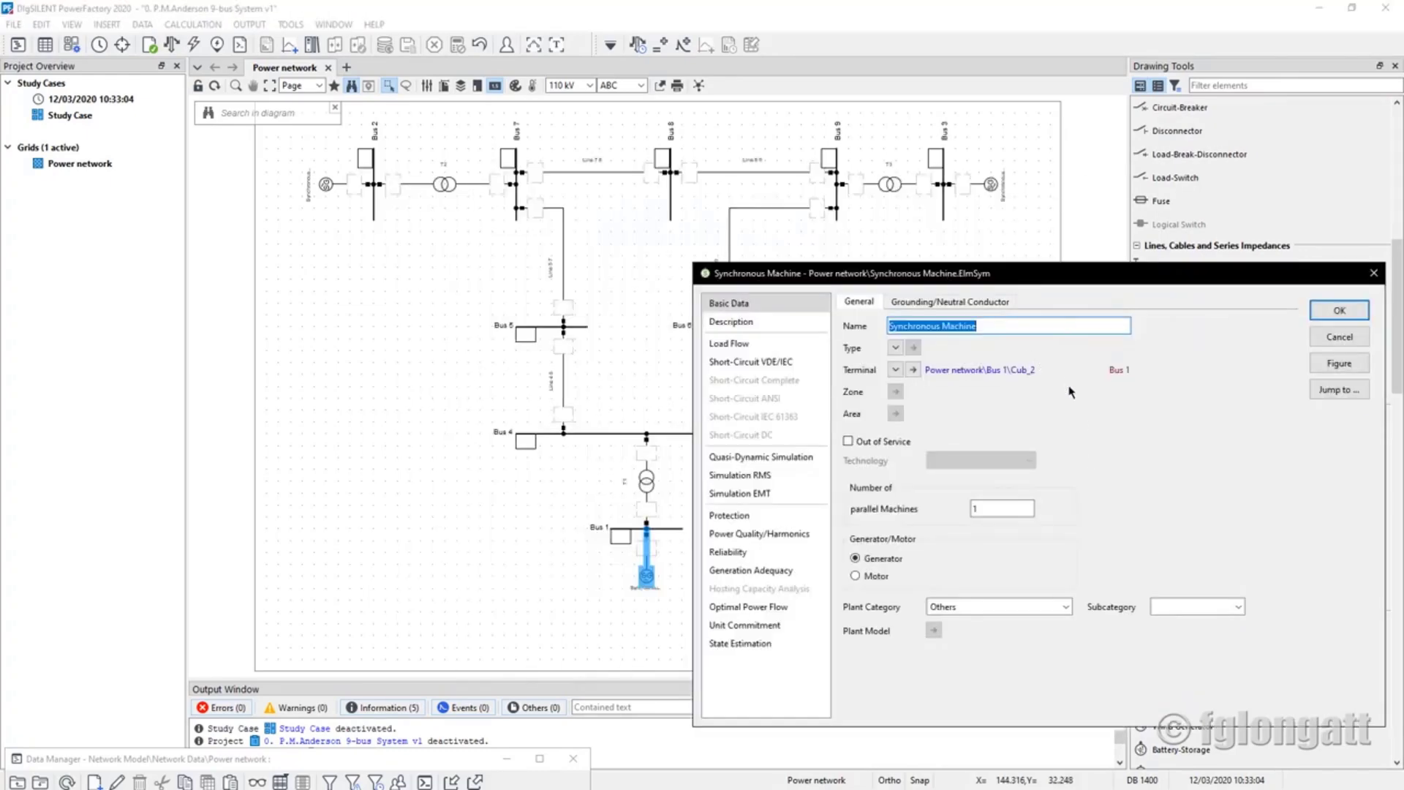
type("G1")
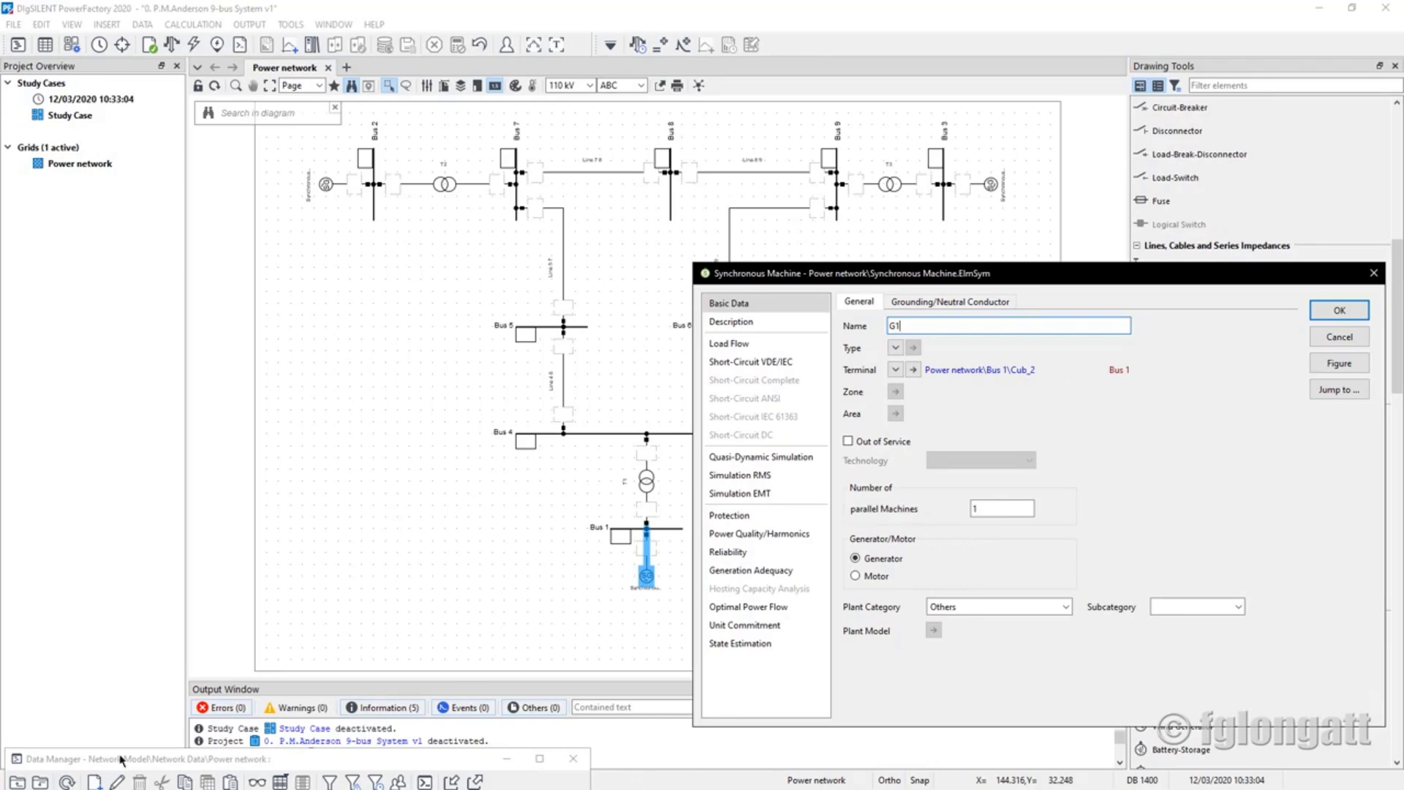
View the handwritten notes on the ElmSym class in IPEVO Visualizer, and accept G1's data with the machine set as Generator
key("alt+Tab")
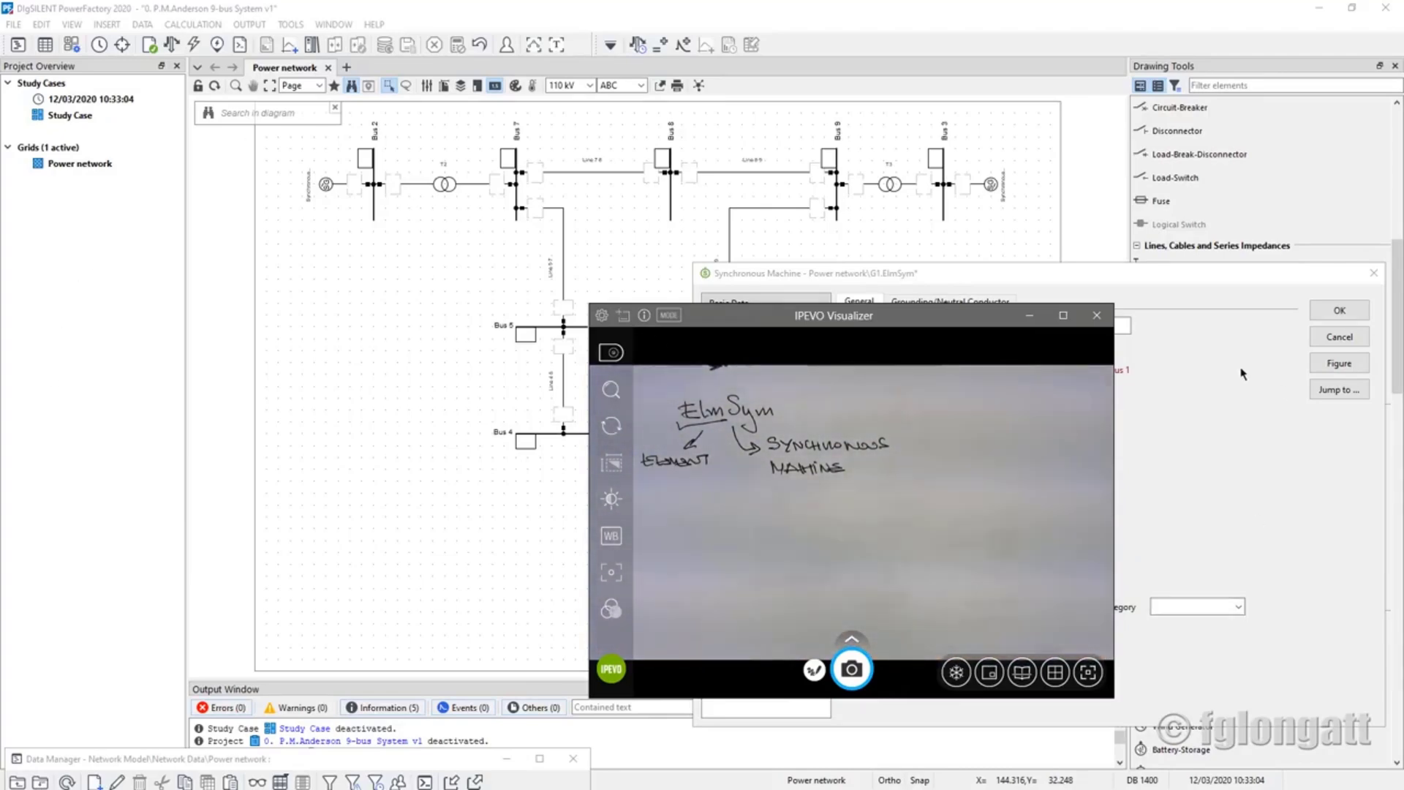
left_click(1029, 315)
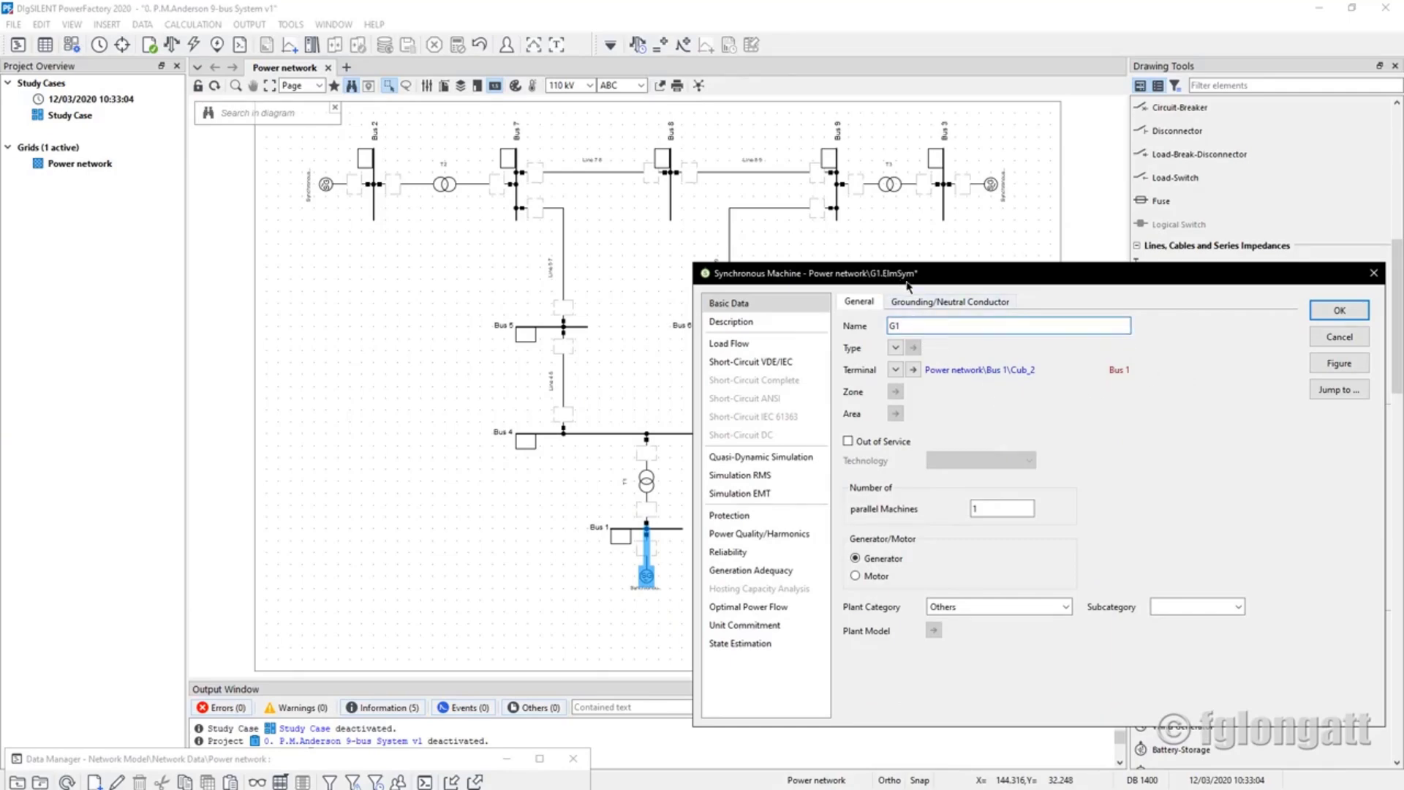
left_click(856, 577)
left_click(855, 558)
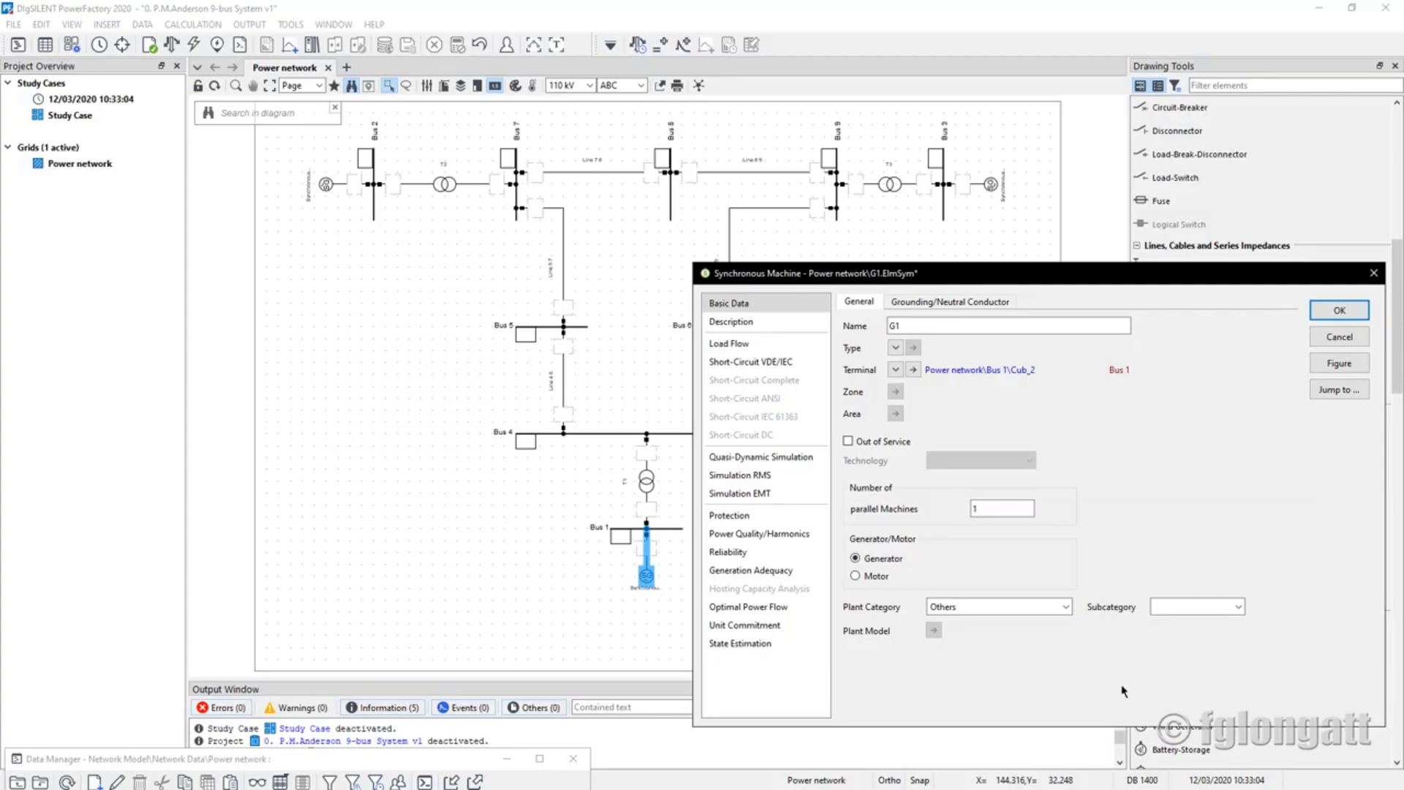
left_click(1339, 313)
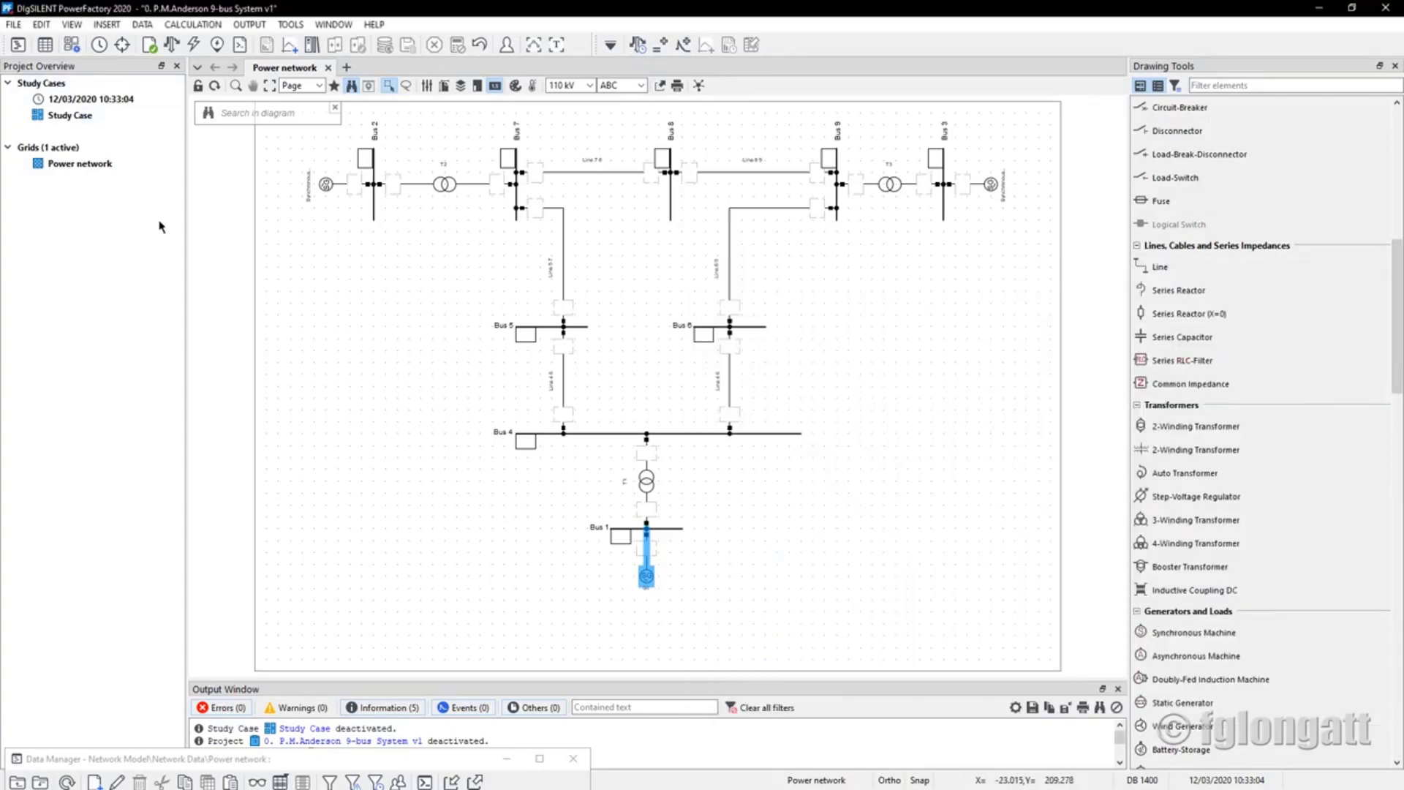
Rename the synchronous machine at Bus 2 as "G2" and the one at Bus 3 following the same naming pattern
double_click(326, 184)
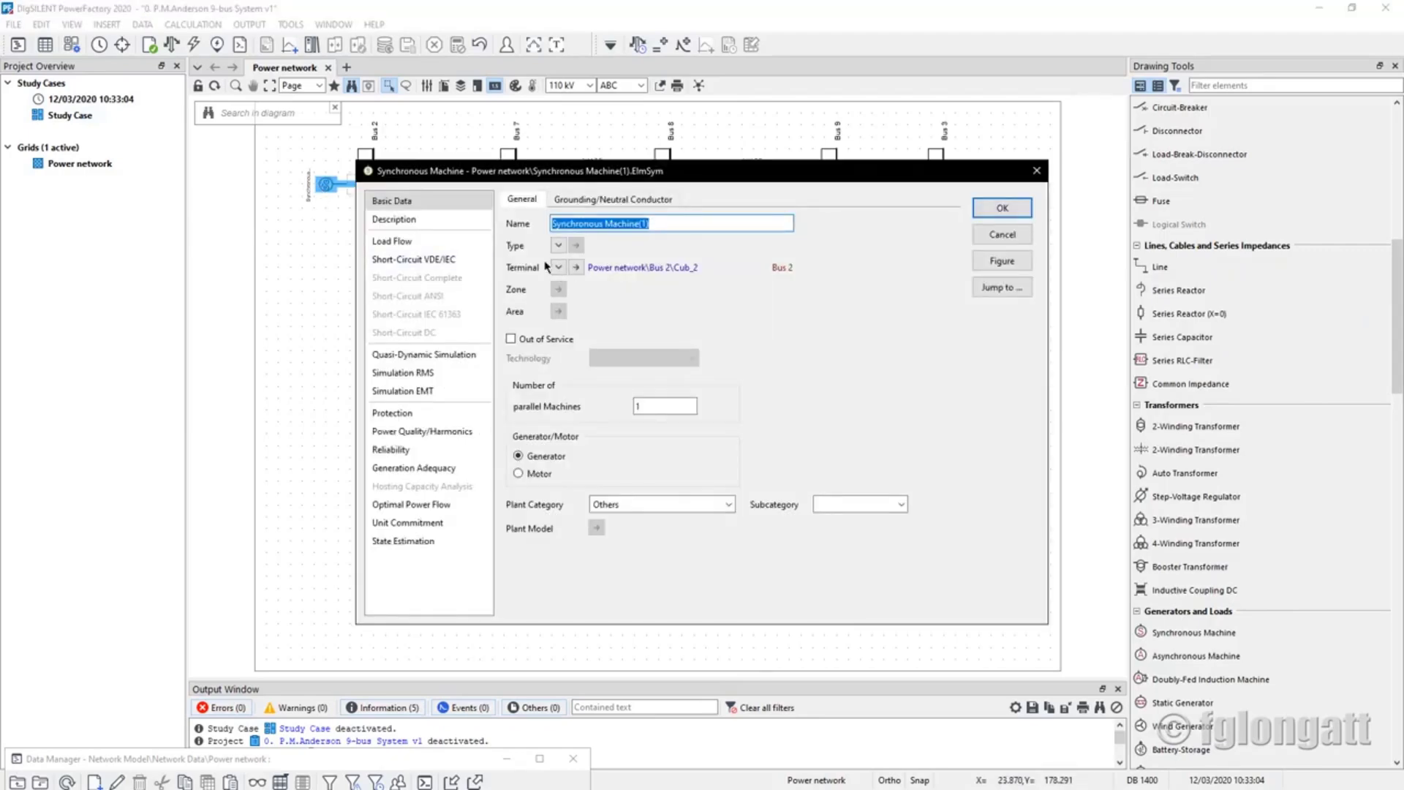
type("G2")
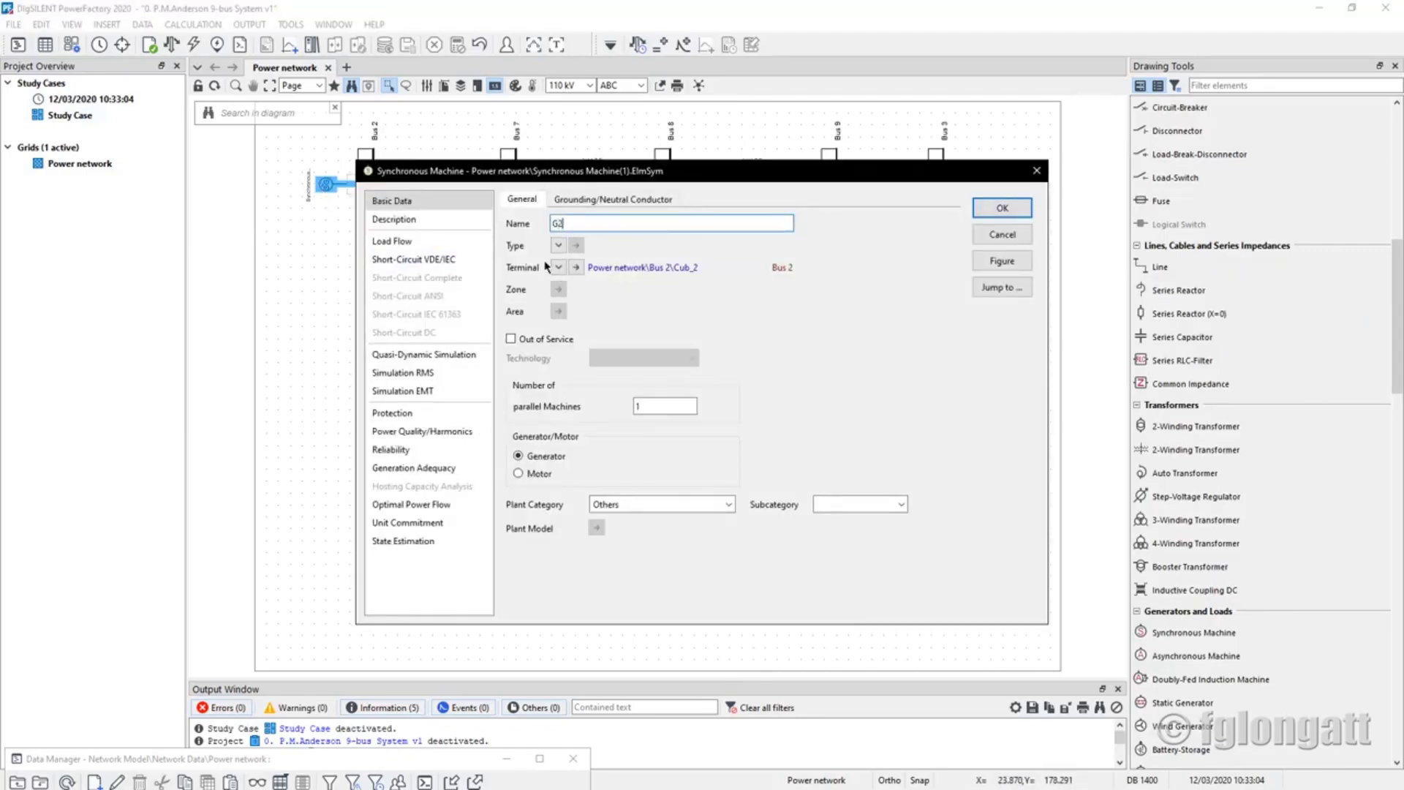
left_click(992, 214)
double_click(992, 184)
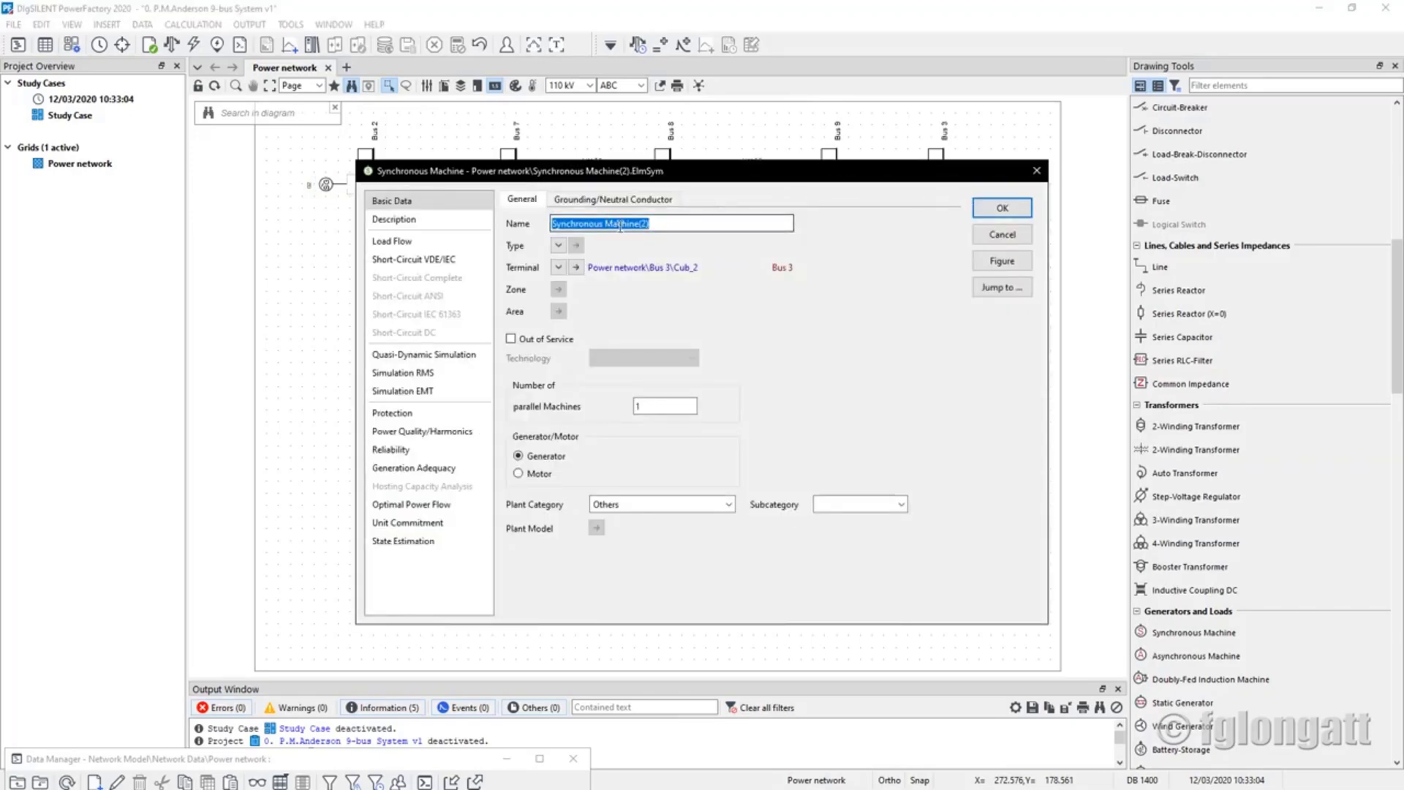
type("A")
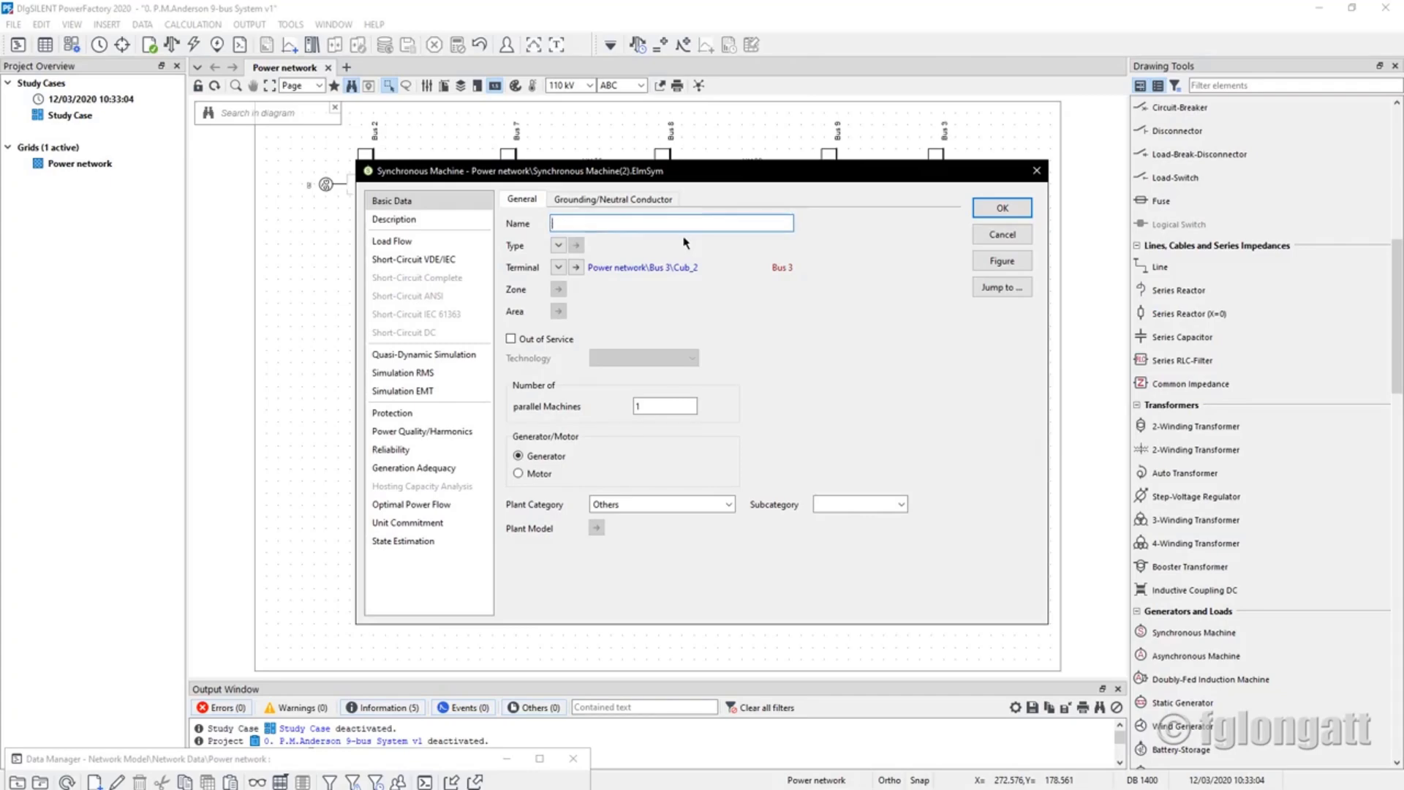
left_click(1001, 209)
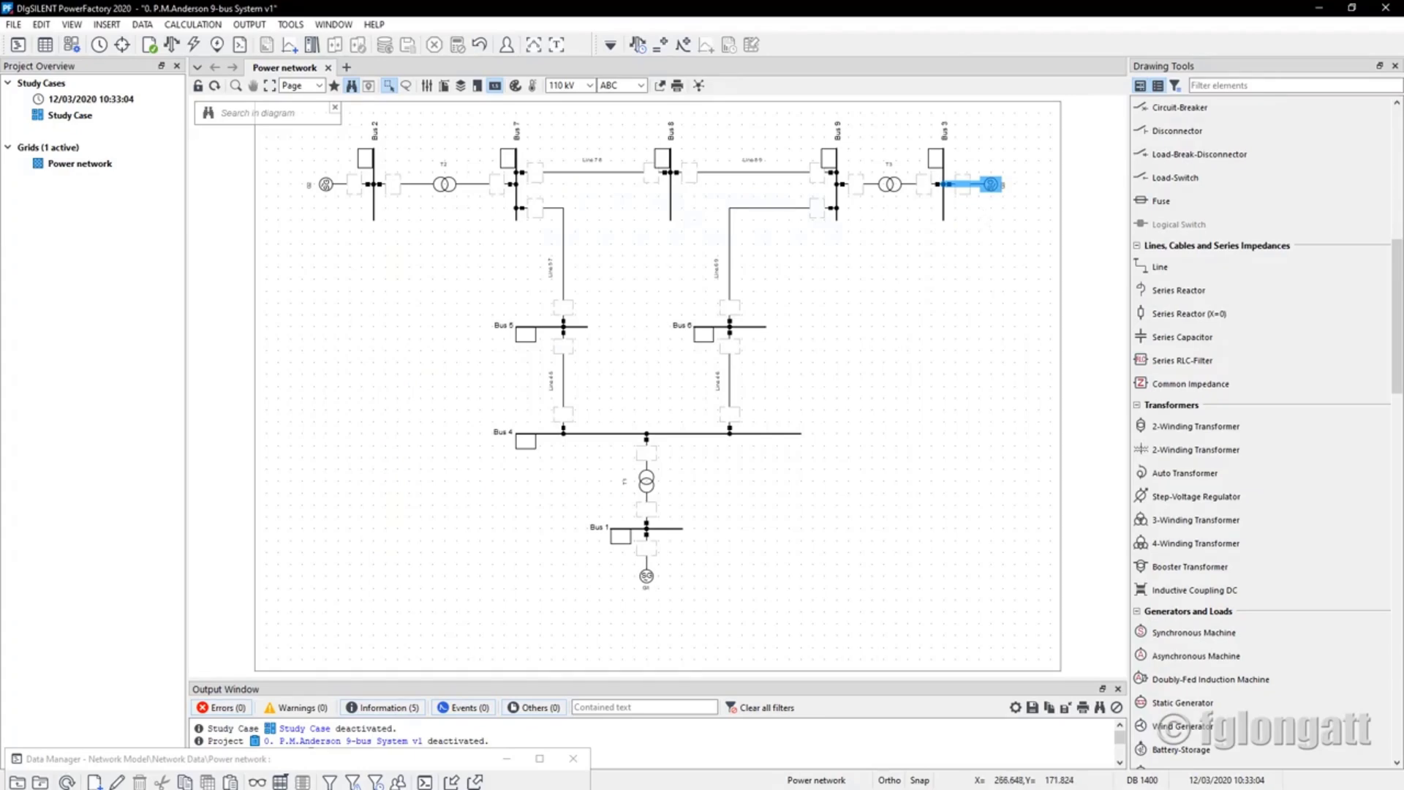
Shorten the right end of the Bus 4 busbar slightly, and extend Bus 5 to the left and Bus 6 to the right
left_click(787, 438)
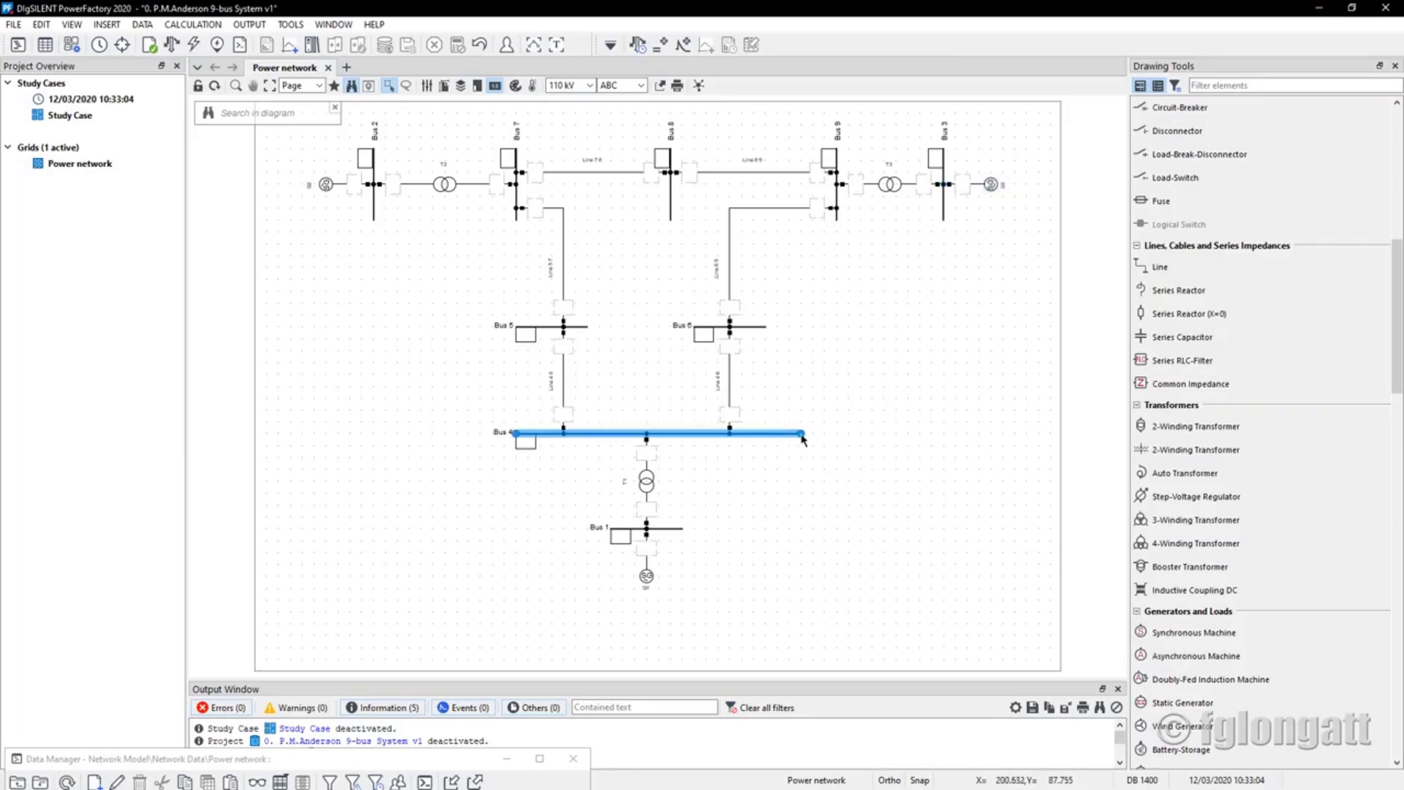
left_click_drag(802, 433, 778, 434)
left_click(767, 327)
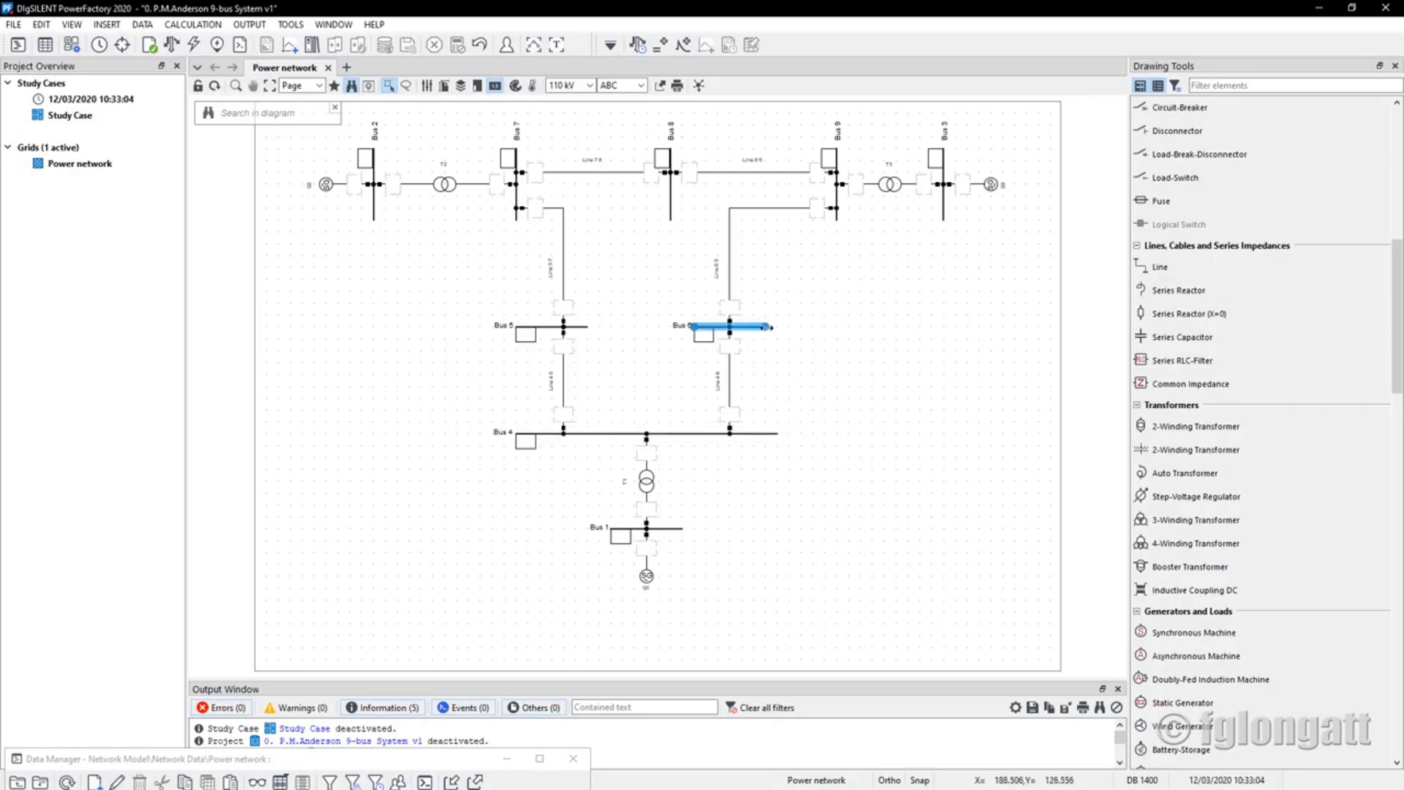
left_click_drag(768, 327, 790, 327)
left_click(529, 327)
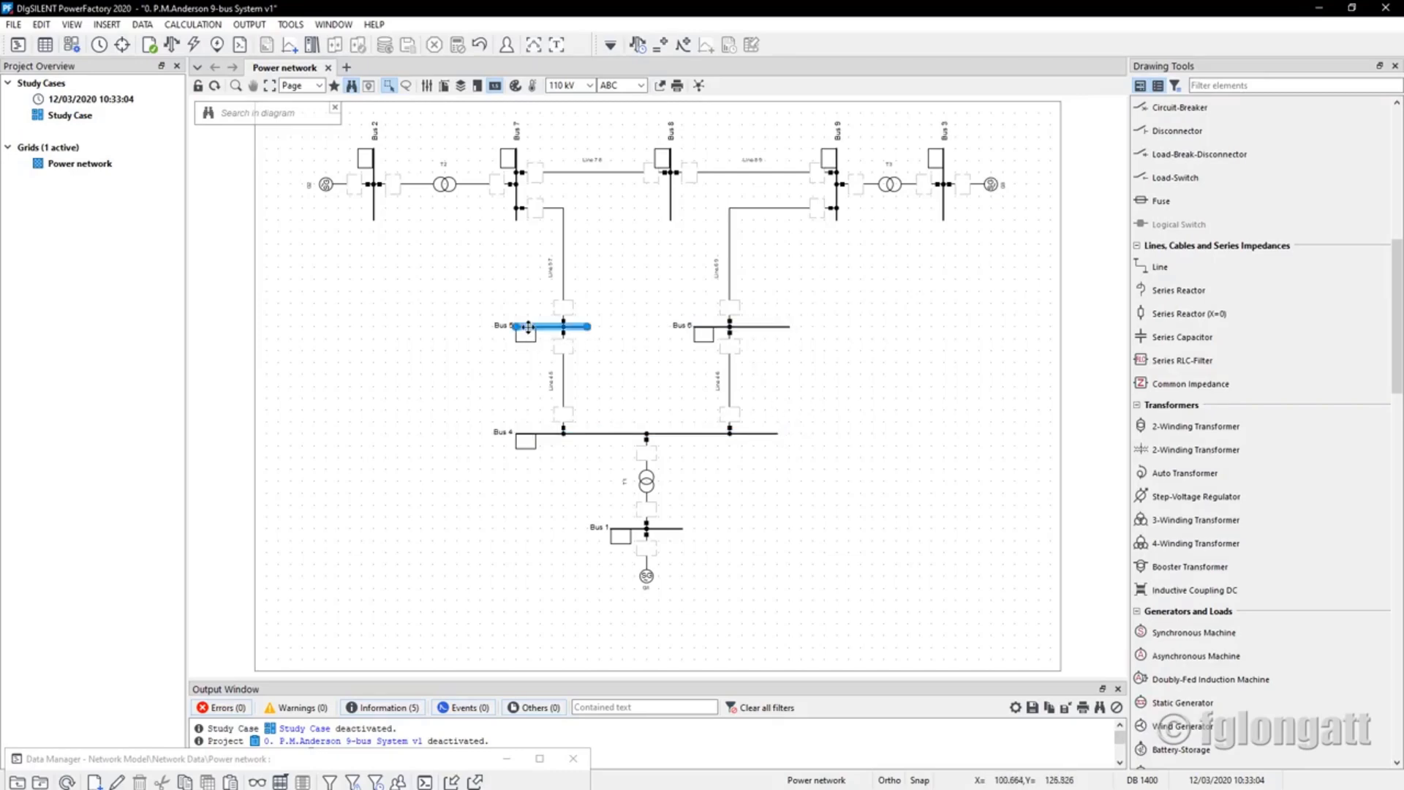
left_click_drag(528, 327, 468, 327)
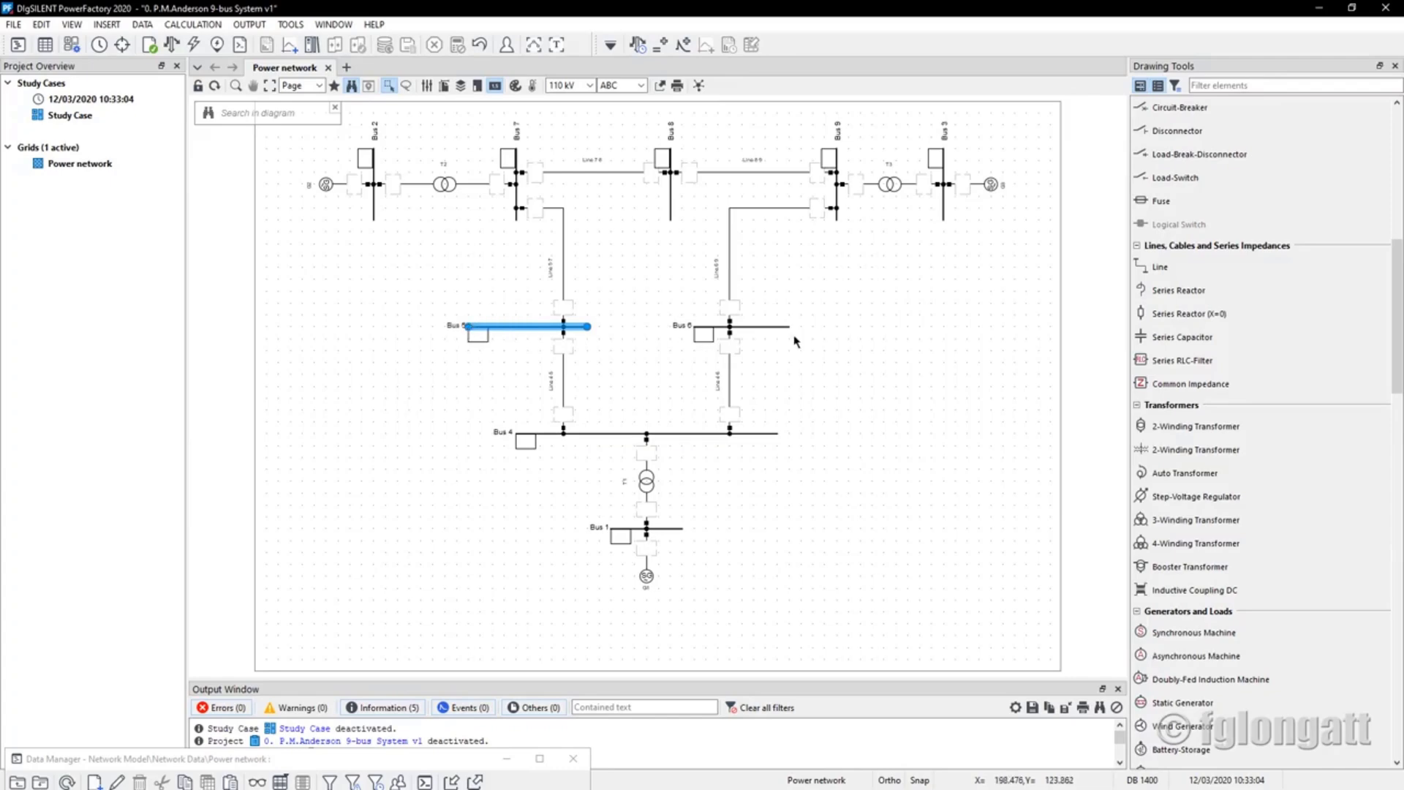
left_click(789, 327)
left_click_drag(790, 327, 801, 326)
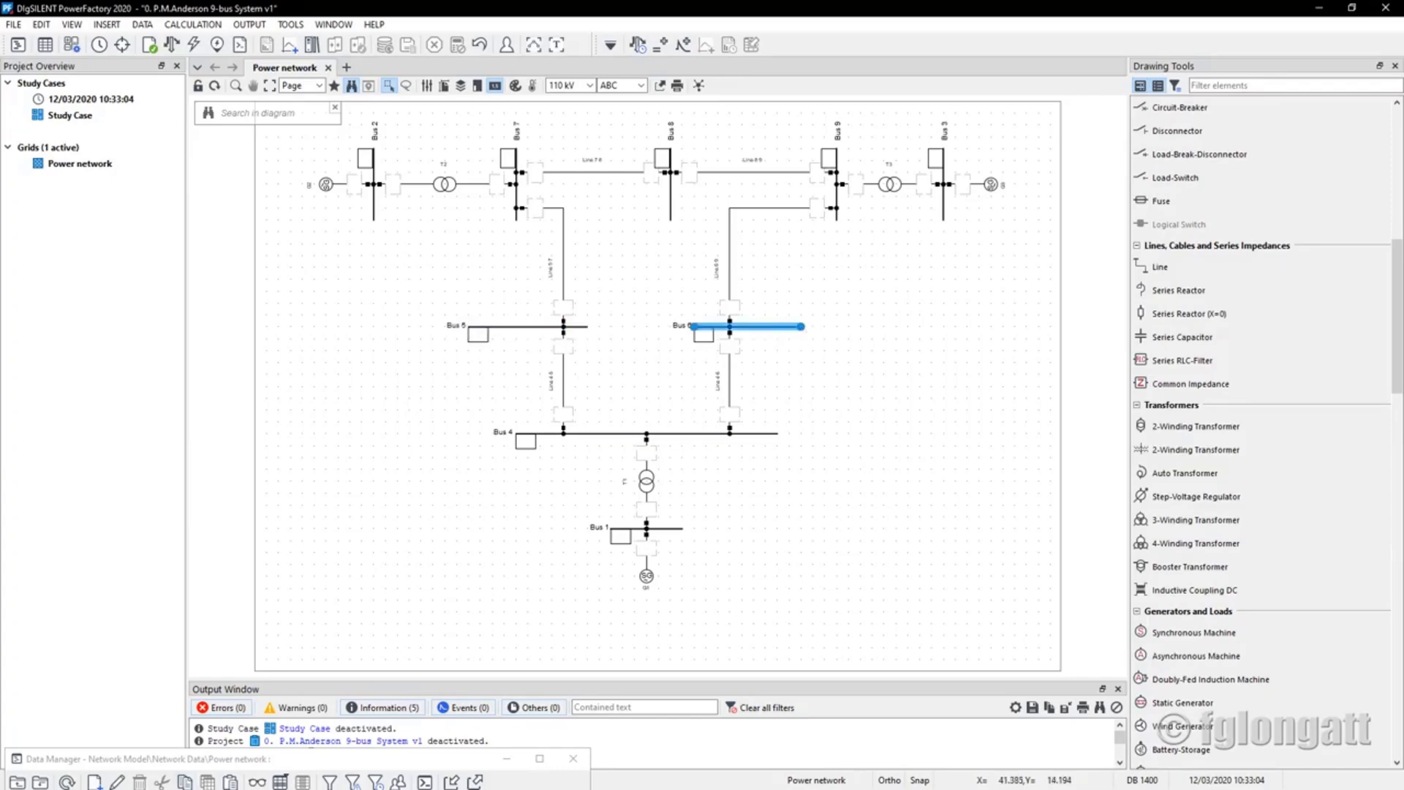
Consult the load locations on the reference diagram in IPEVO Visualizer, and connect general loads to Bus 6, Bus 5 and Bus 8
key("alt+Tab")
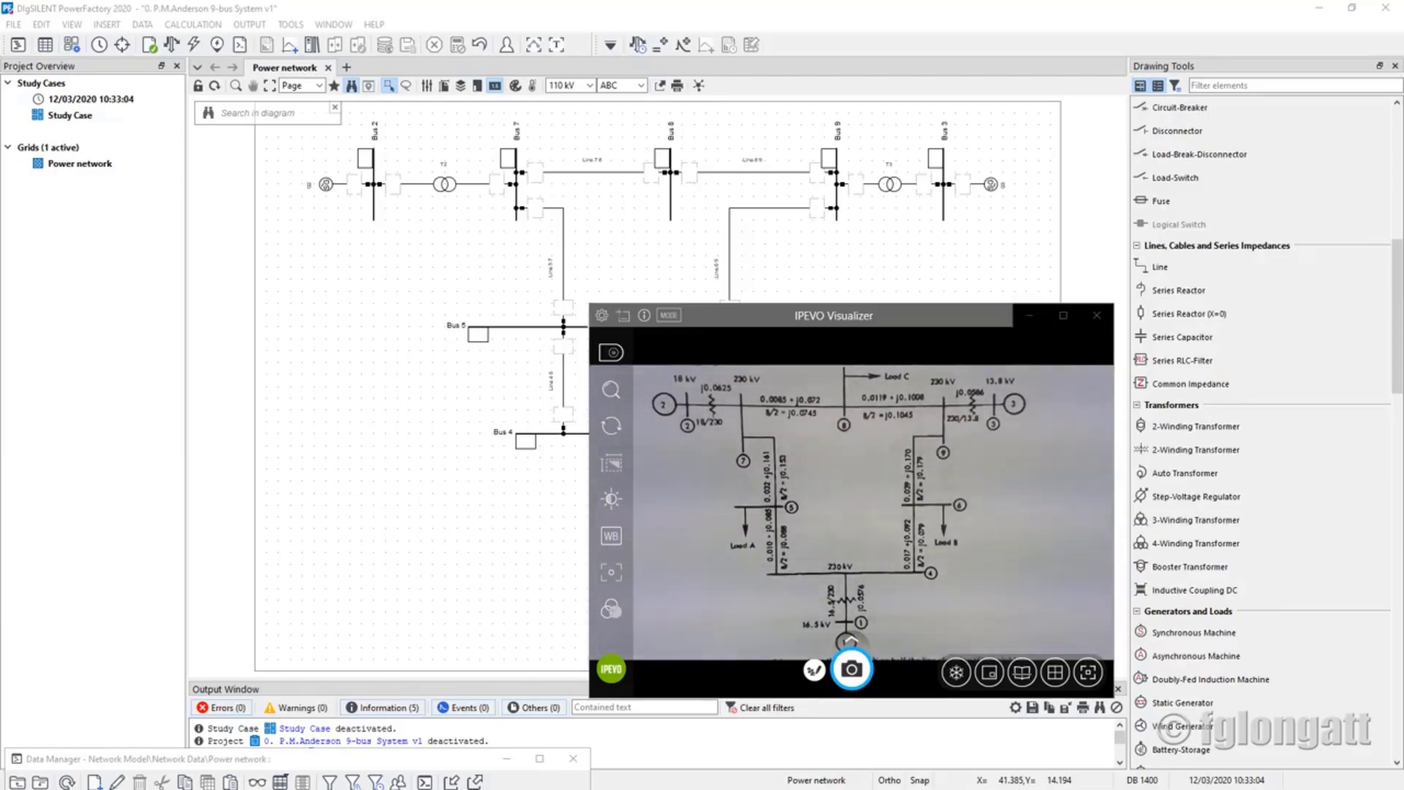
left_click(1029, 316)
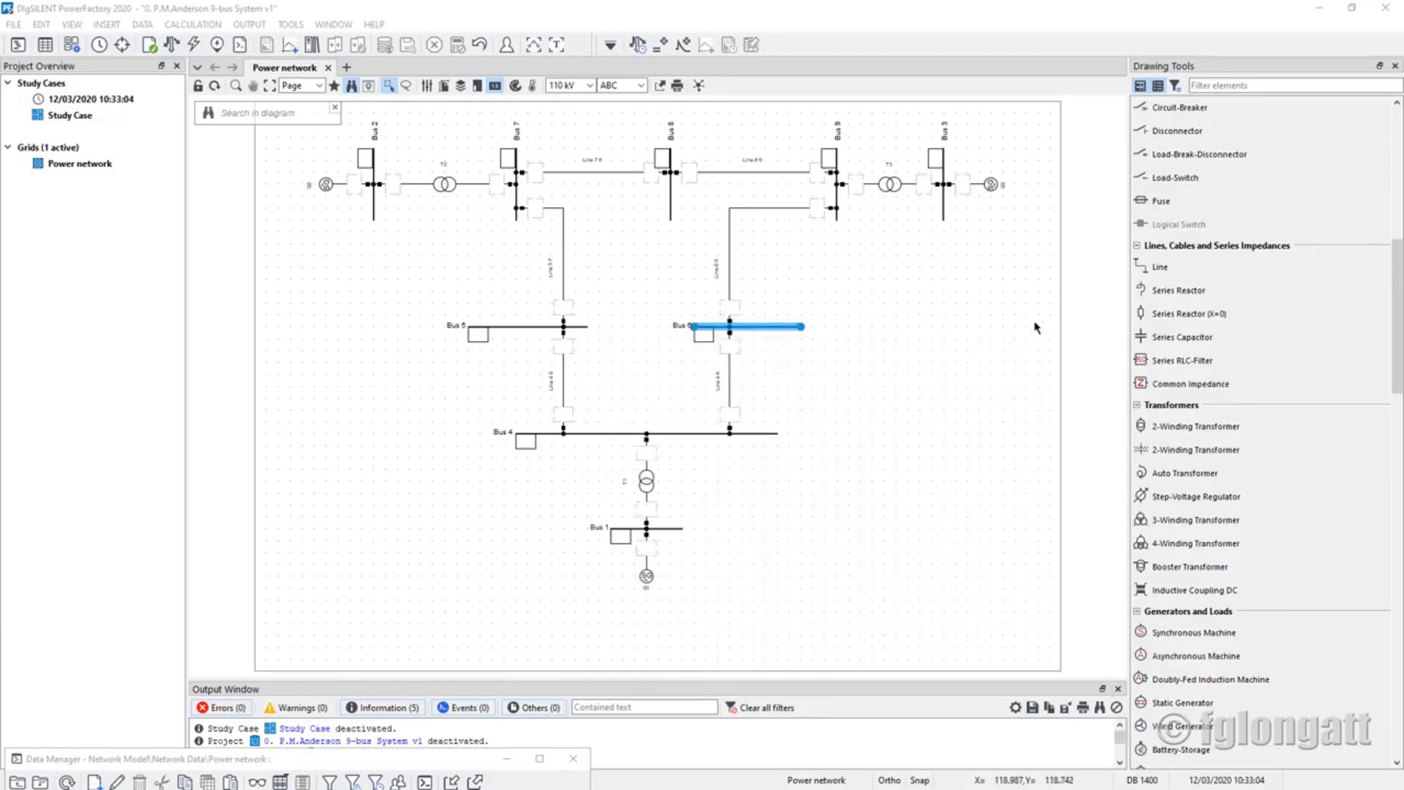
scroll(1204, 388, "down", 5)
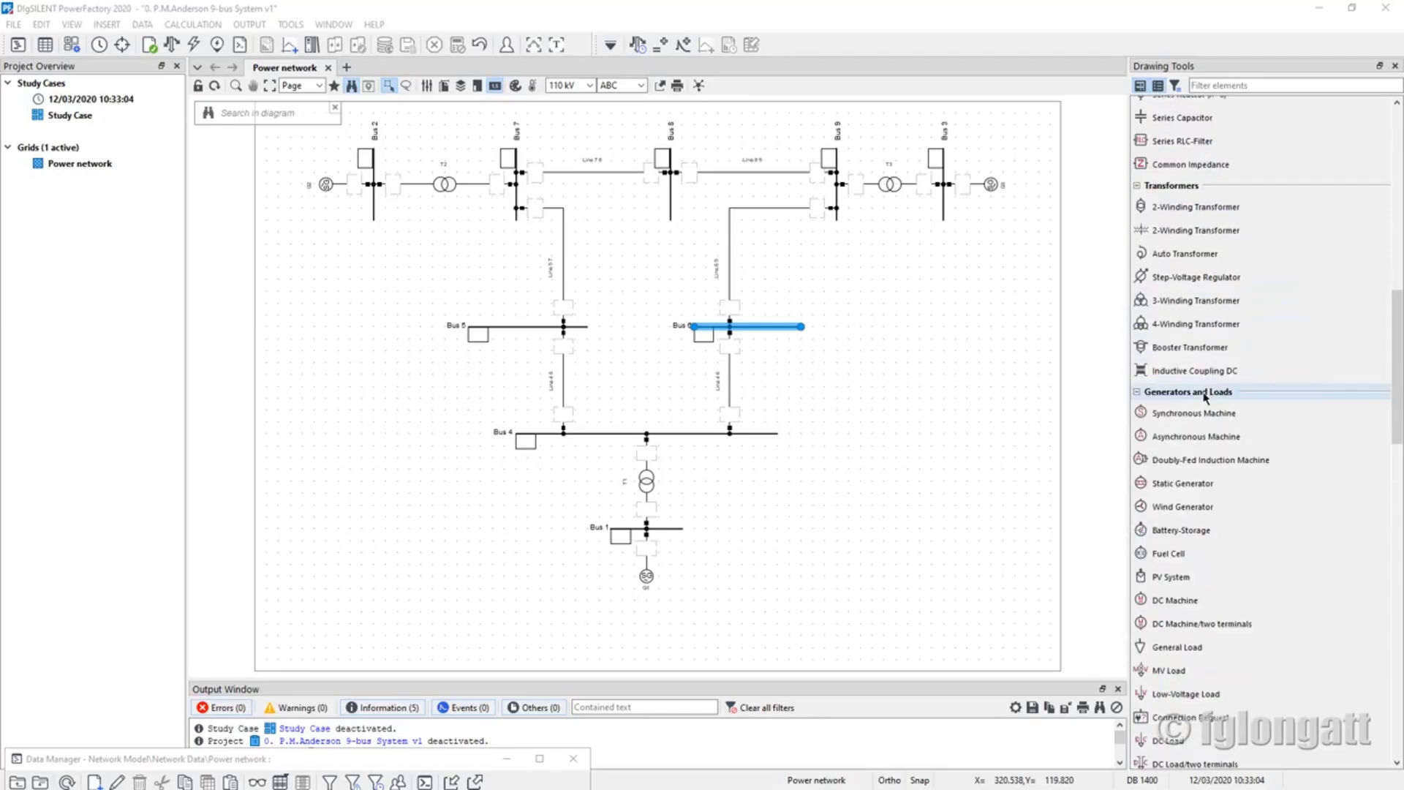
scroll(1205, 396, "down", 3)
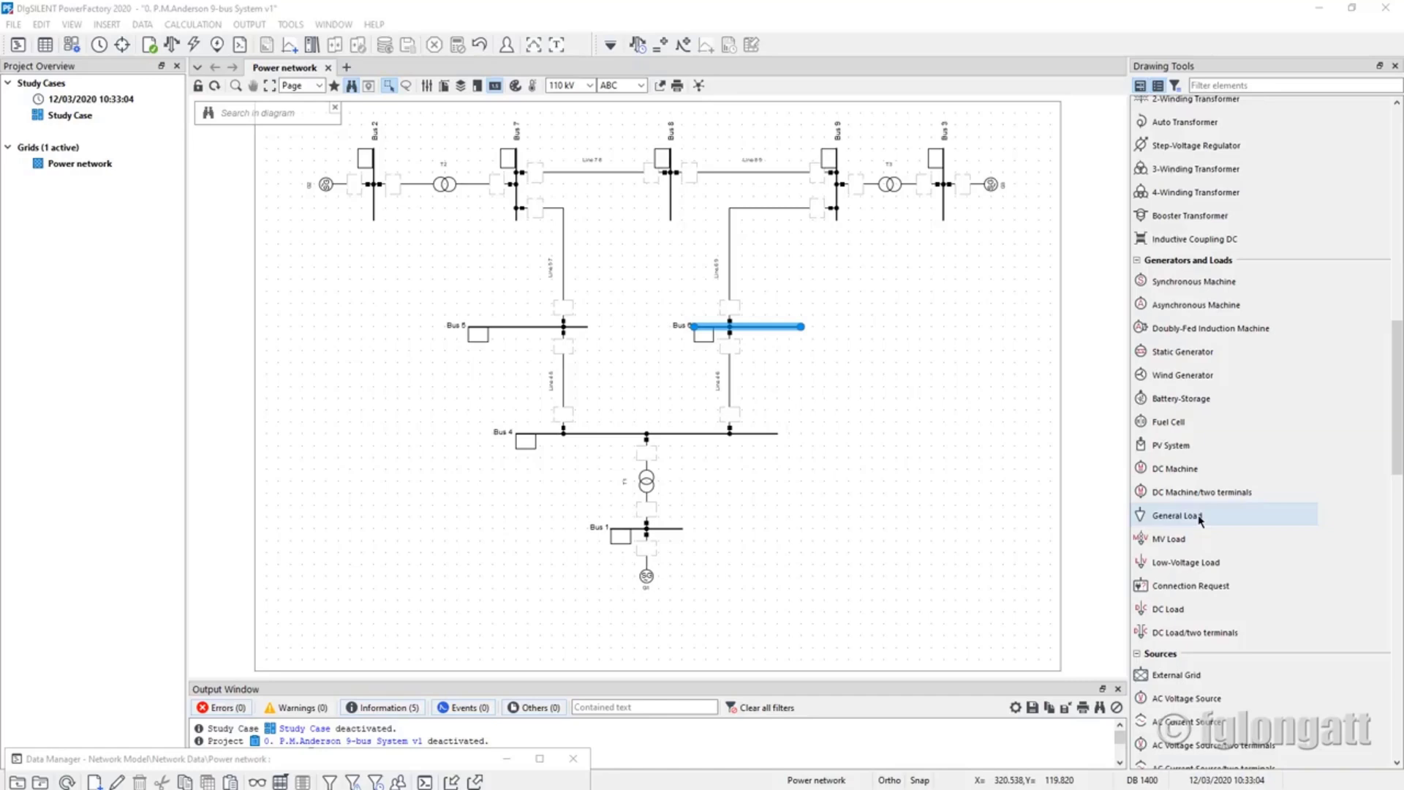
left_click(1200, 516)
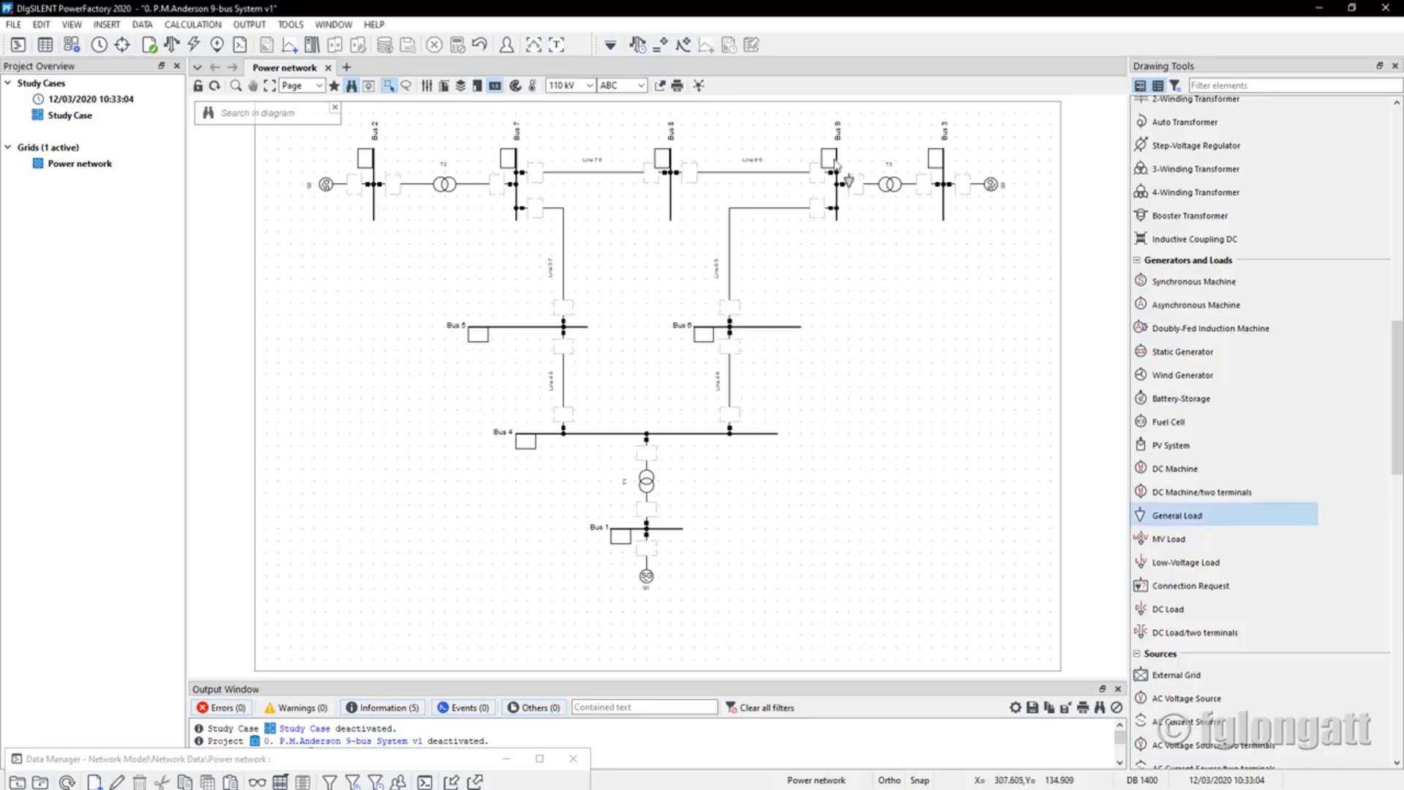
left_click(780, 330)
left_click(506, 333)
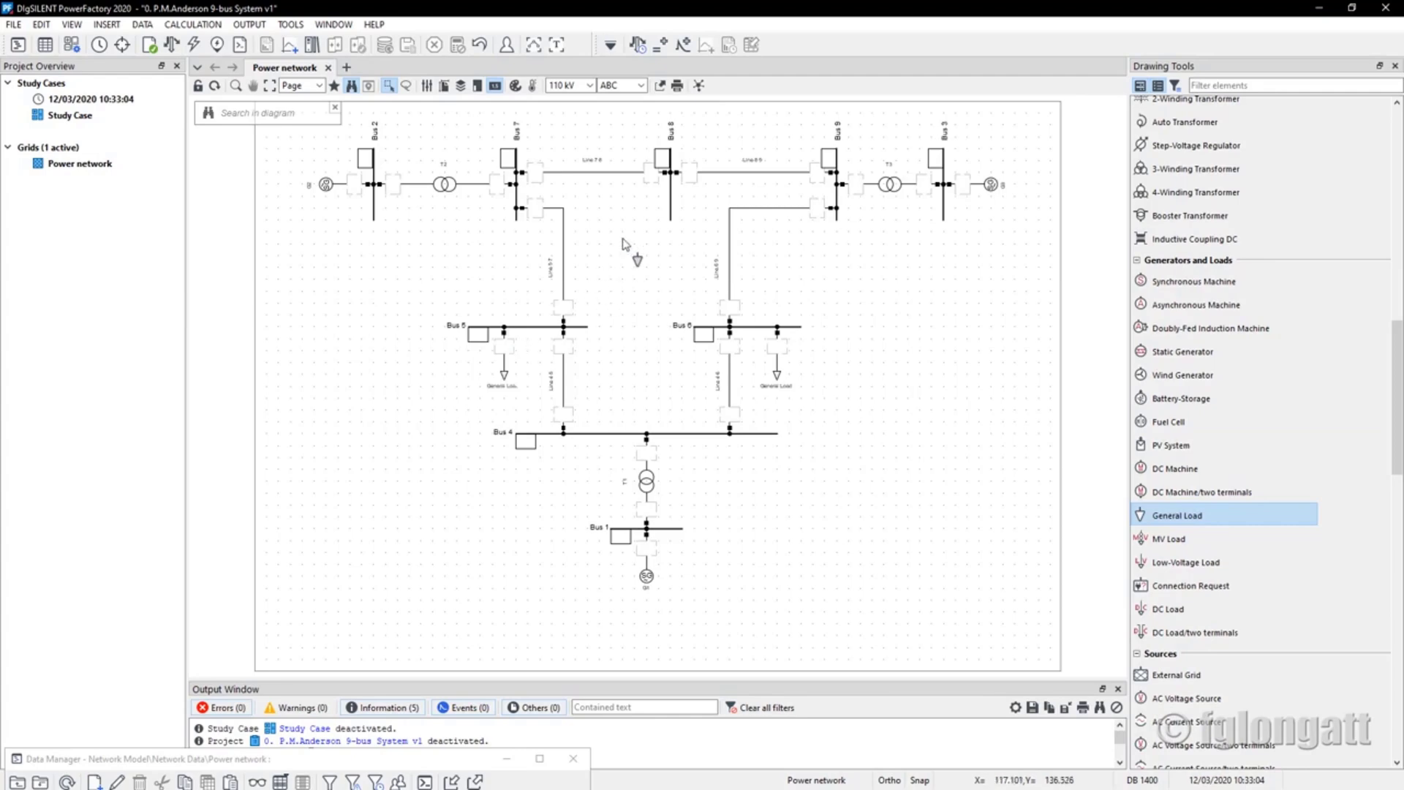
left_click(673, 201)
key("Escape")
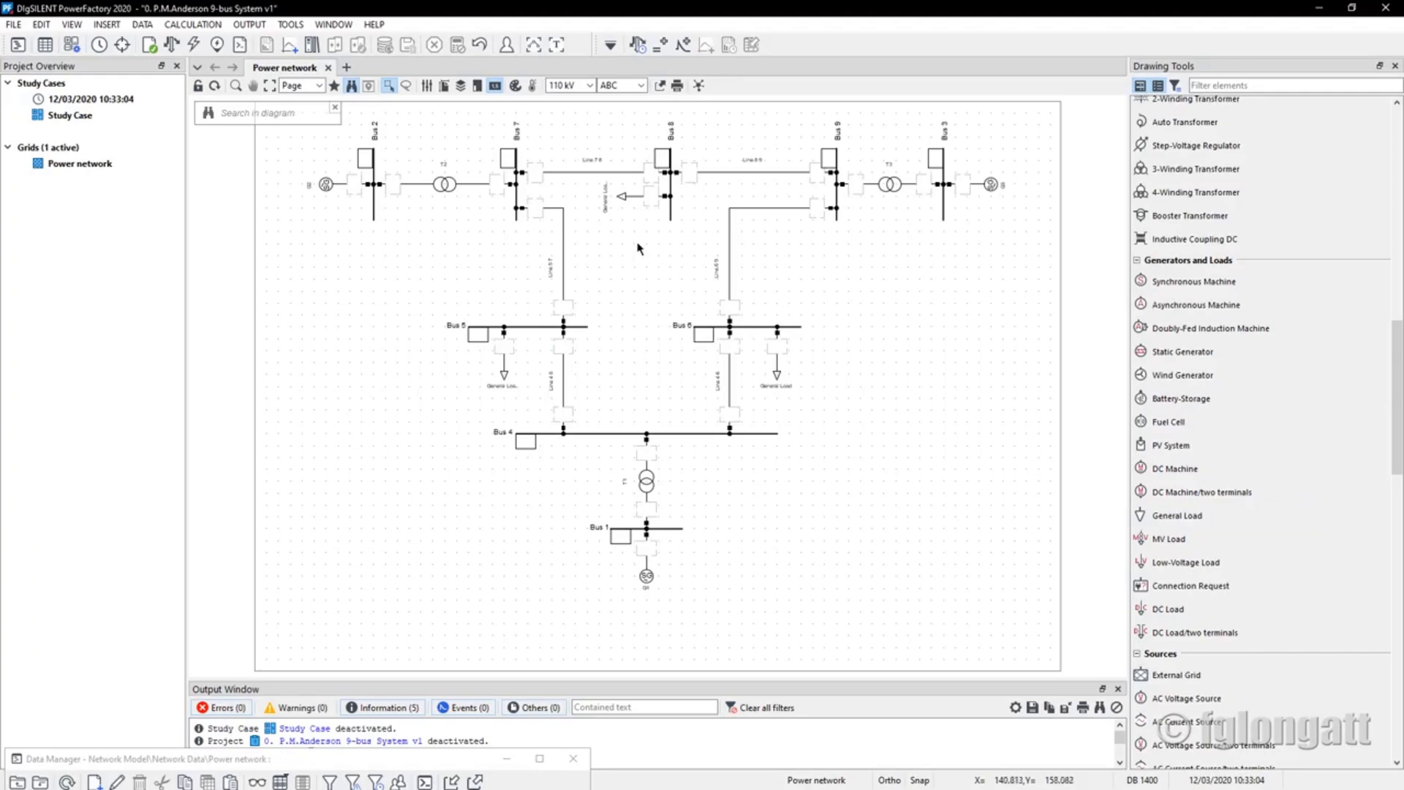
Rename the general load at Bus 6 as "Load B" and the one at Bus 5 as "Load A"
double_click(780, 375)
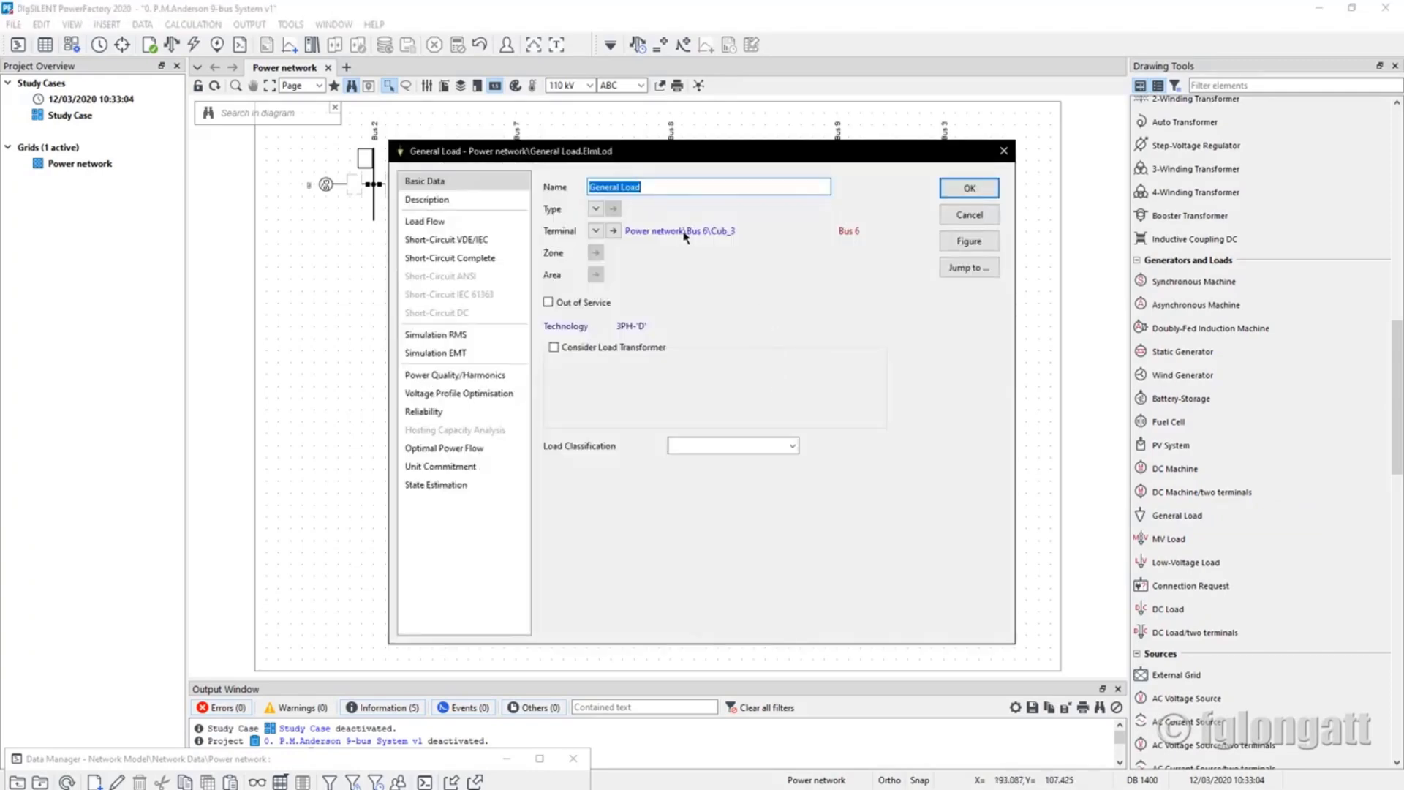
type("Load B")
key("Return")
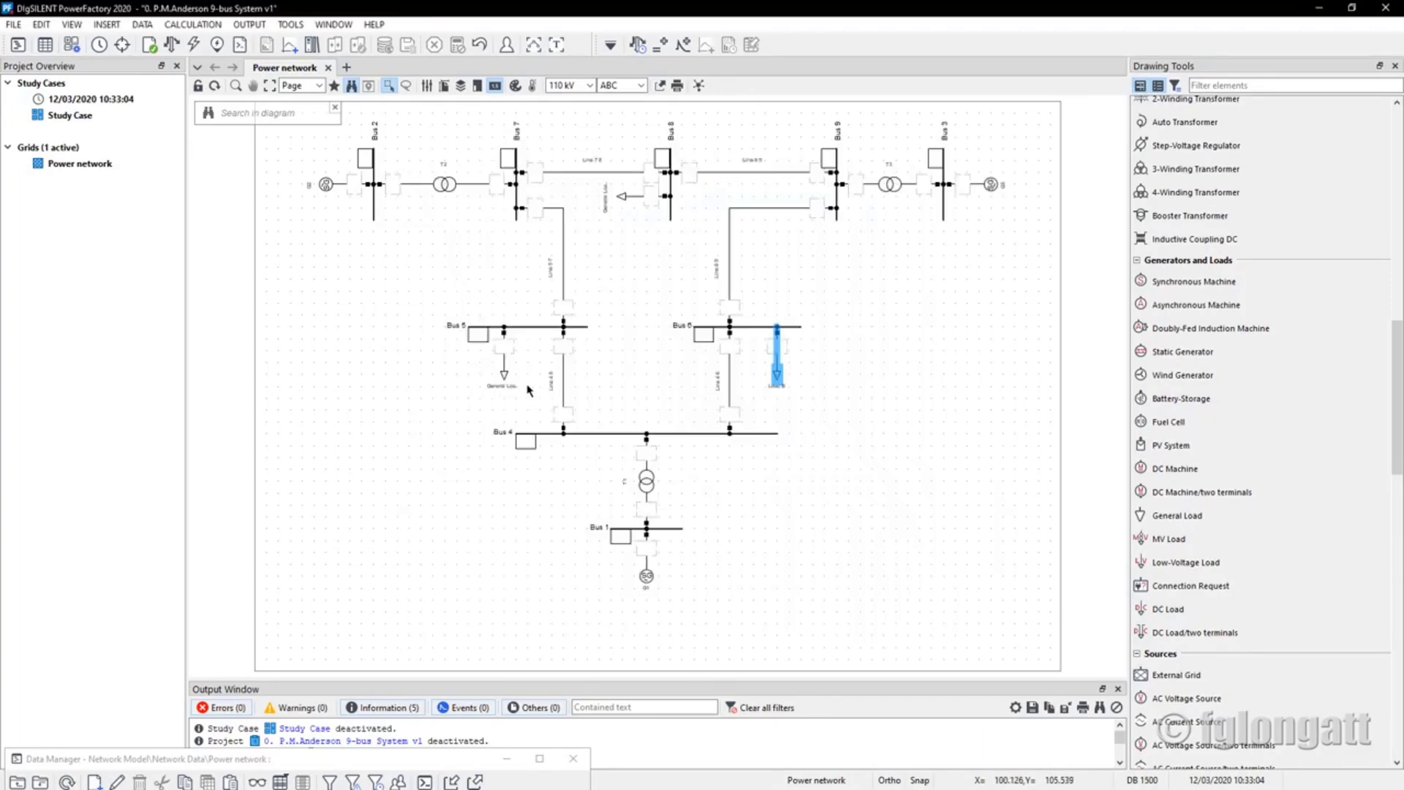
left_click(505, 373)
double_click(505, 373)
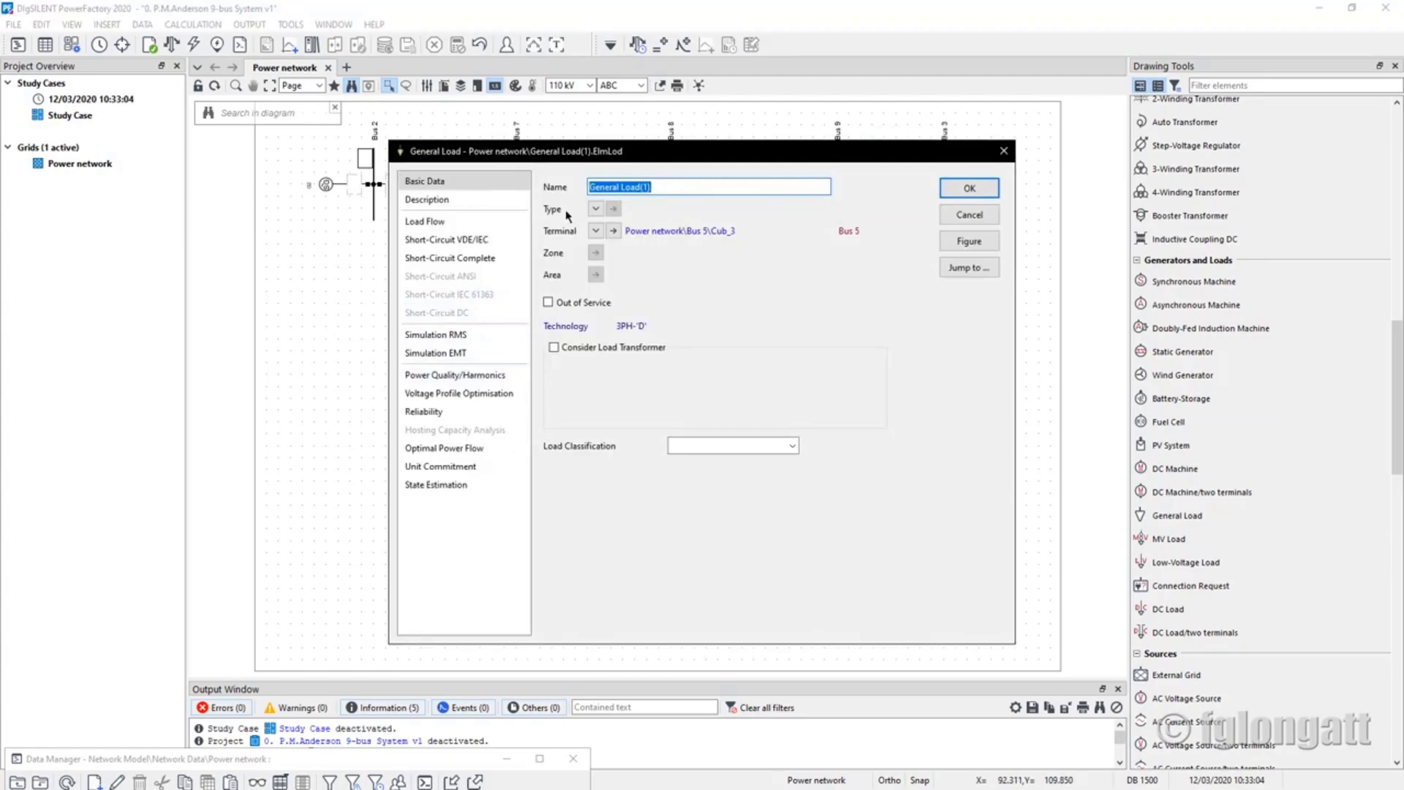
type("Load A")
left_click(950, 189)
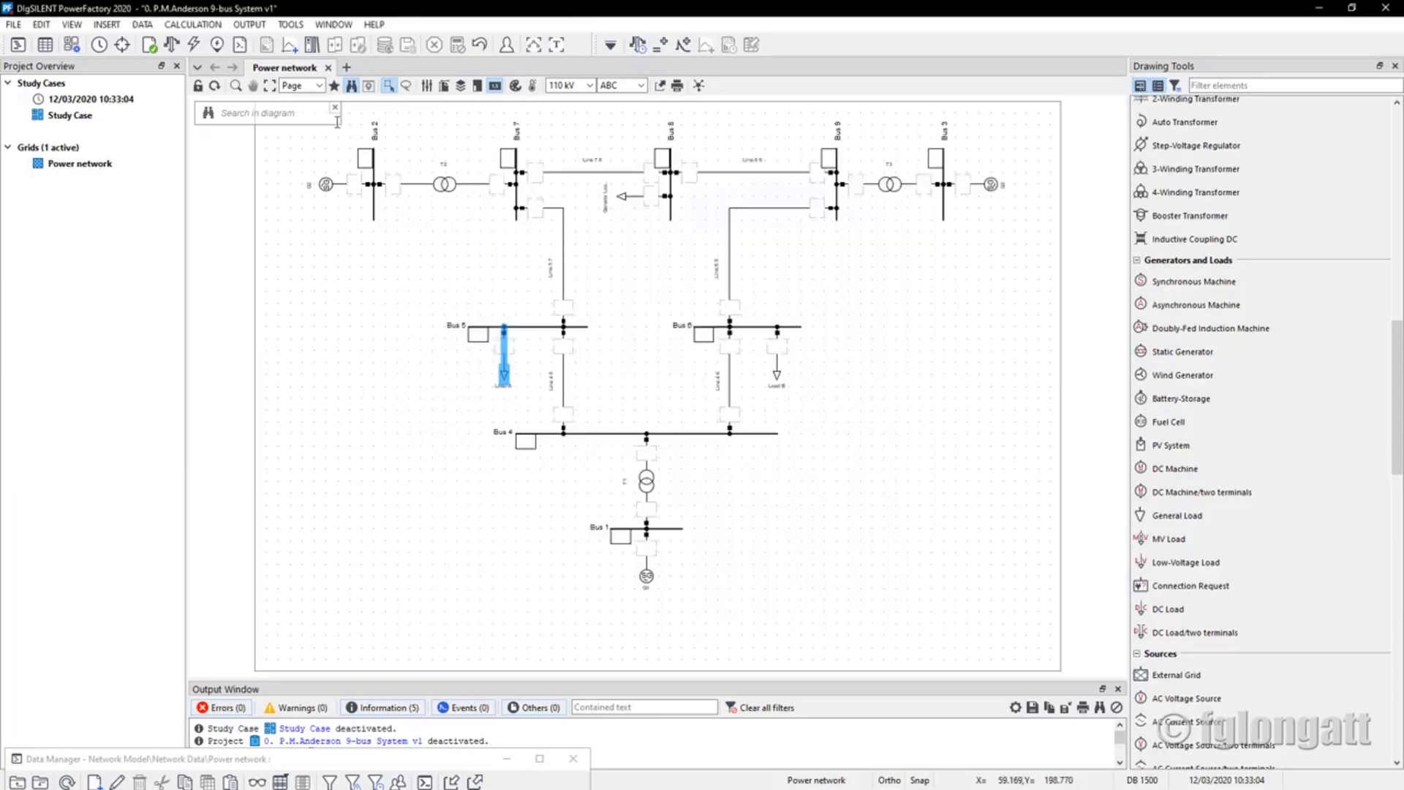
Rename the general load connected to Bus 8 as "Load C"
left_click(632, 199)
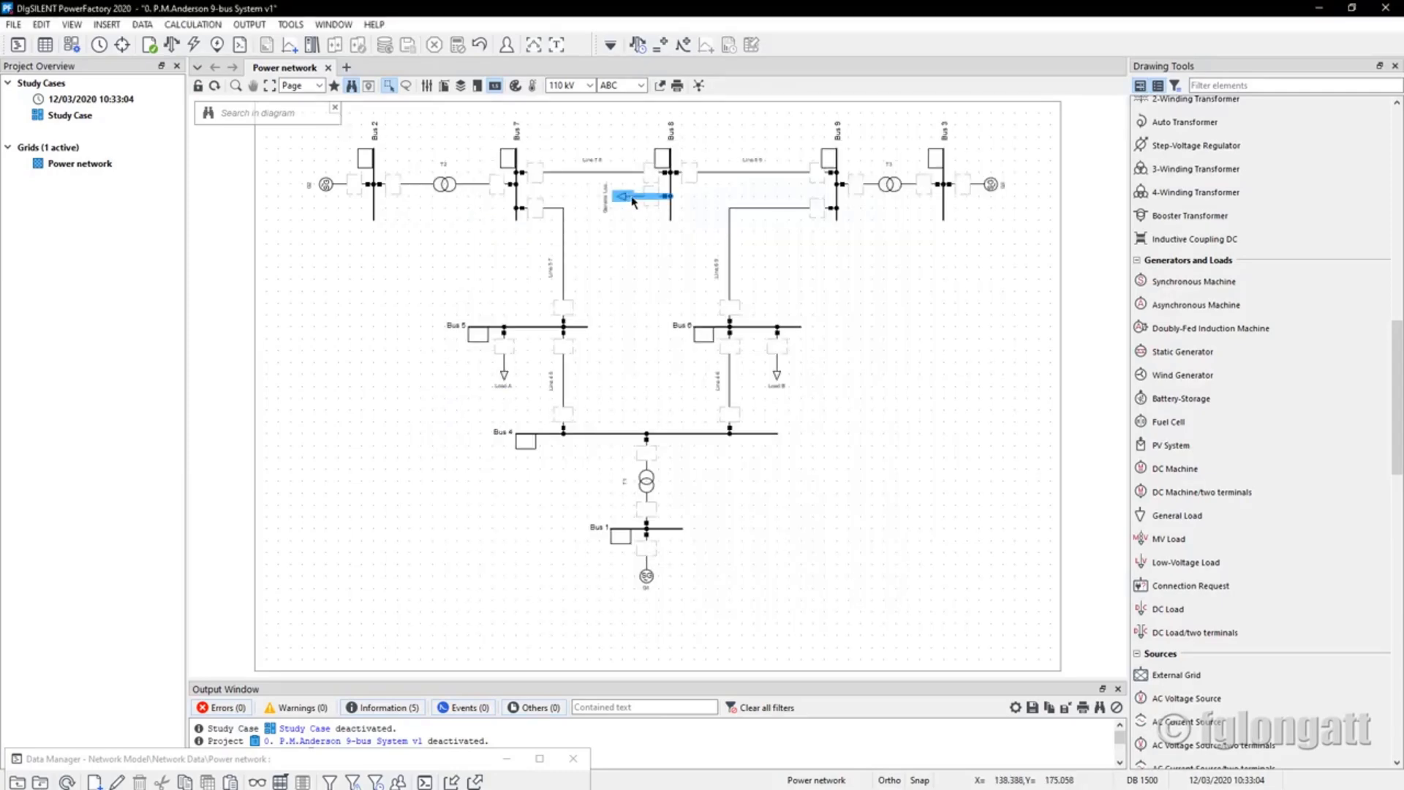
double_click(634, 202)
type("Load C")
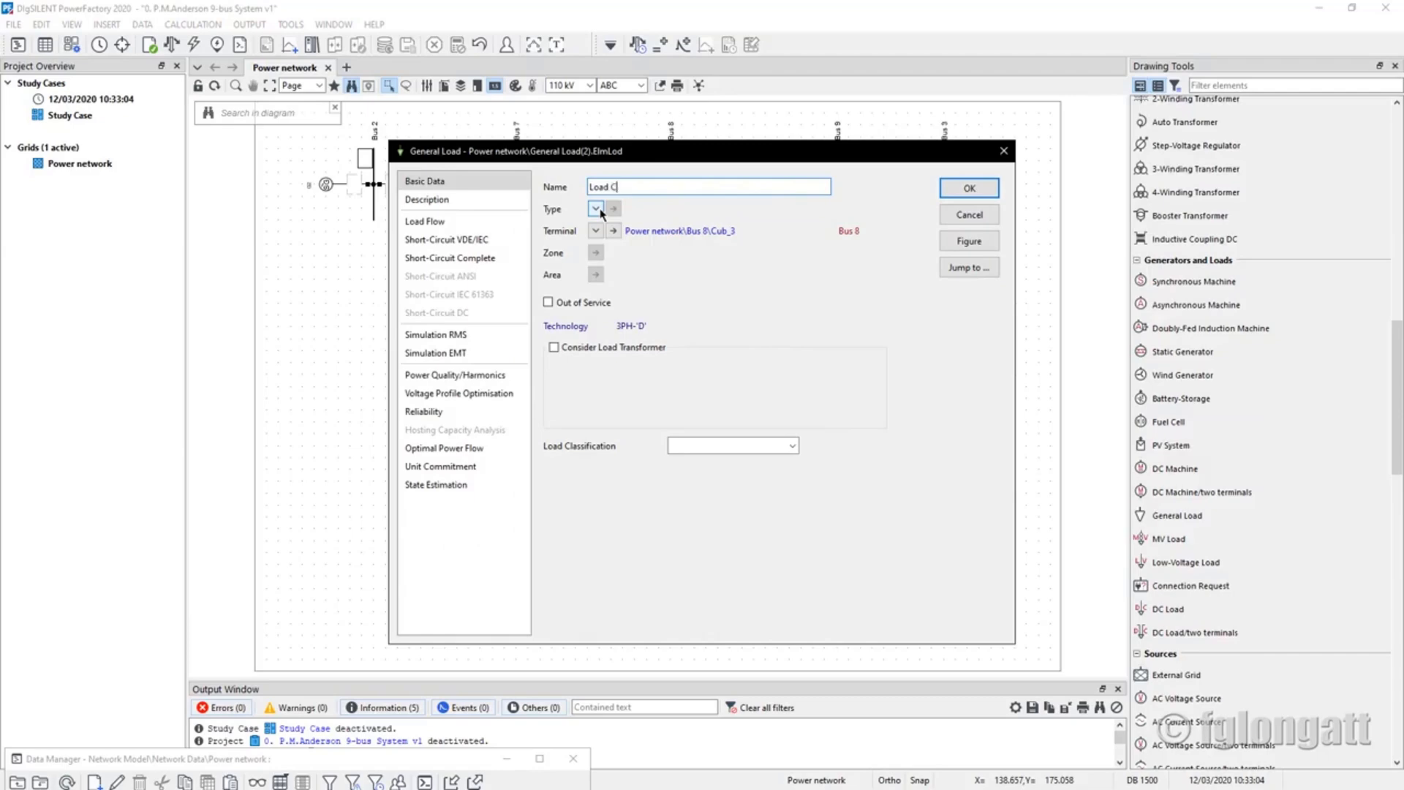
key("Return")
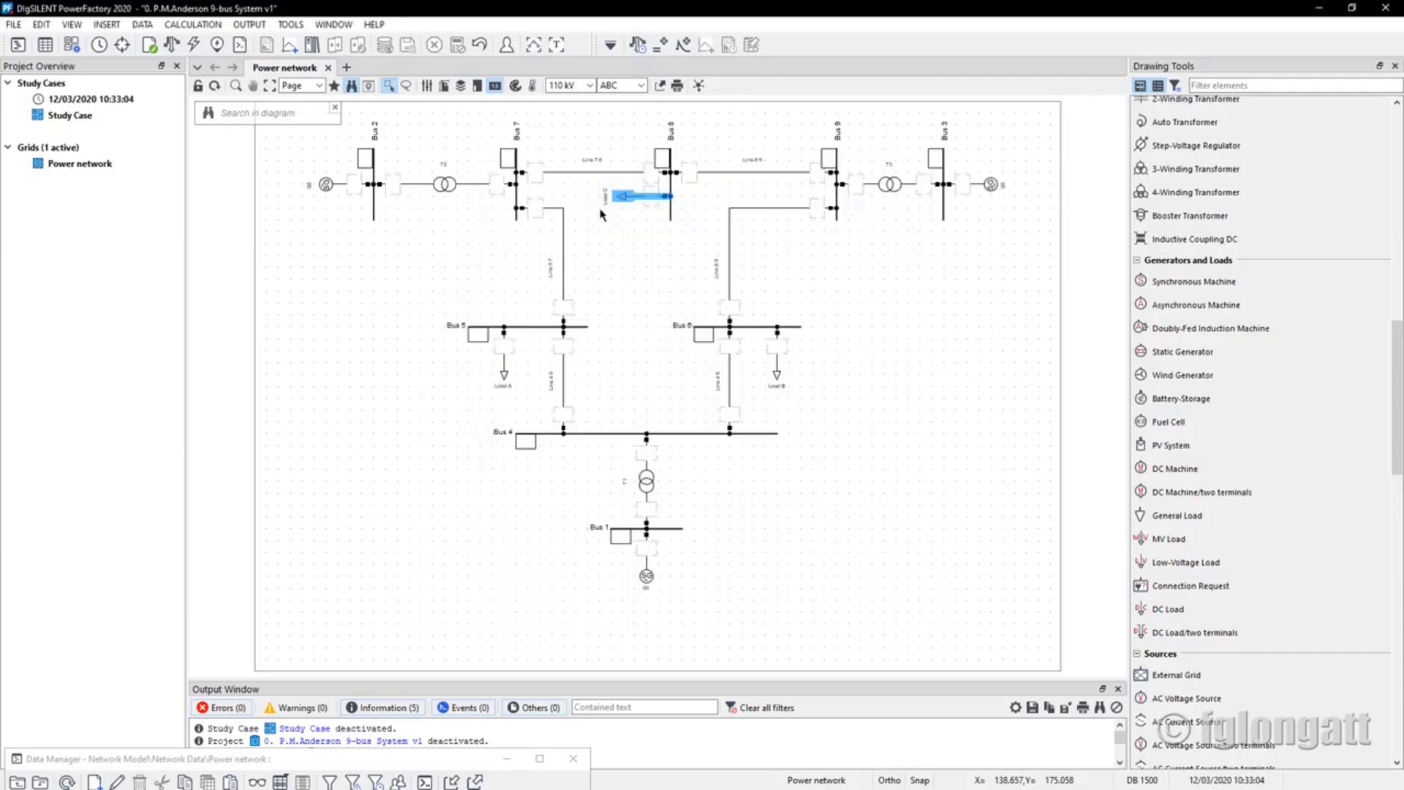
Move the Bus 8 busbar slightly to the left and extend its upper end upwards
left_click(671, 185)
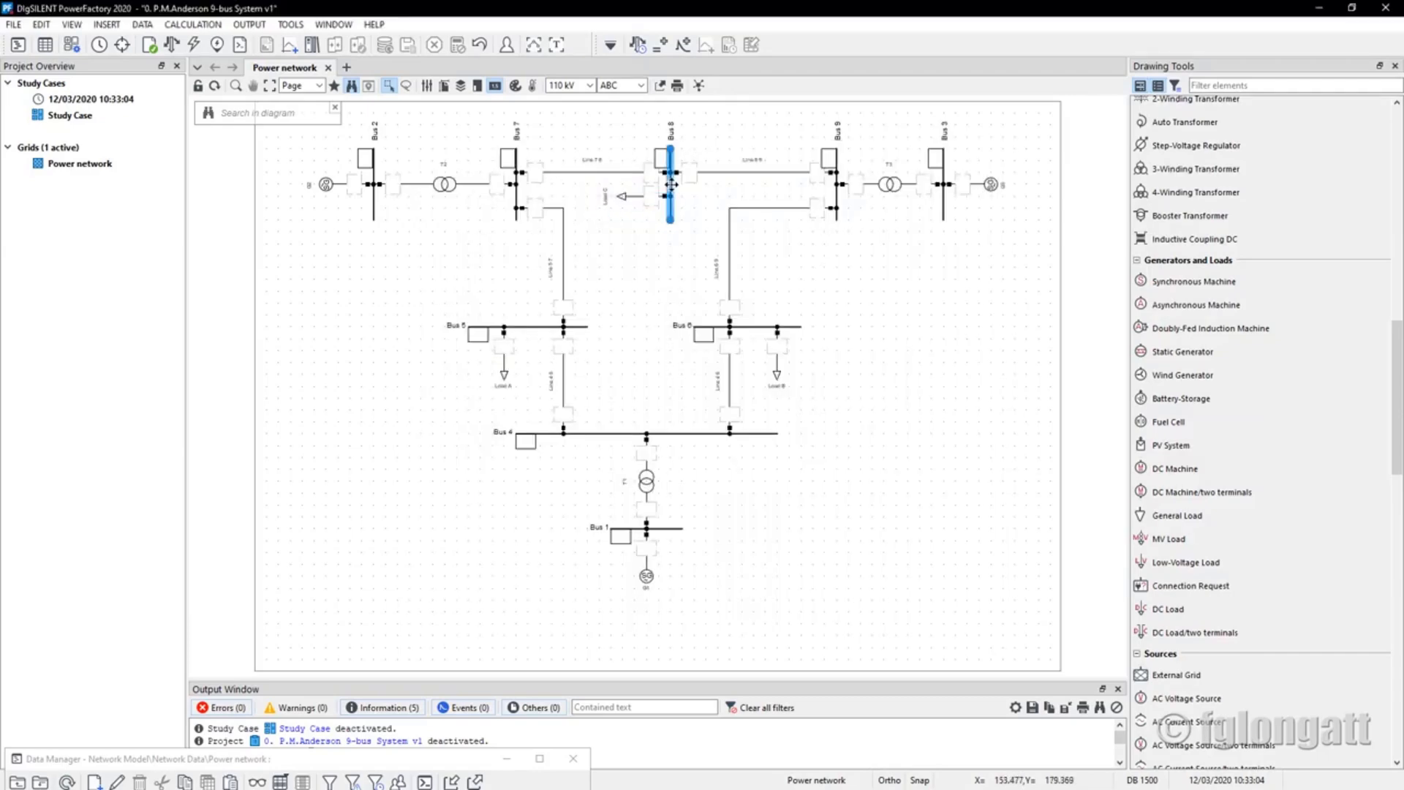
left_click_drag(671, 184, 660, 132)
left_click(659, 157)
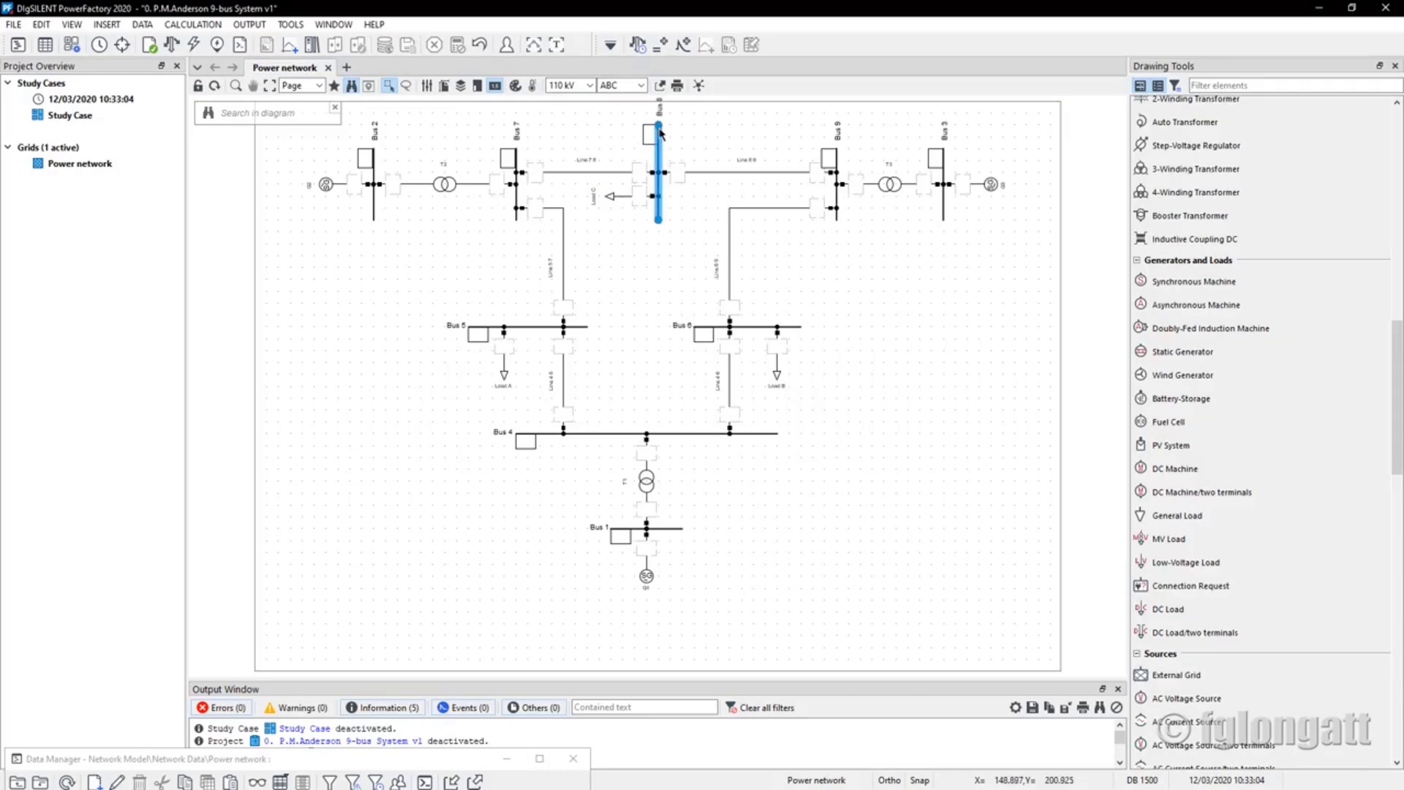
left_click(660, 244)
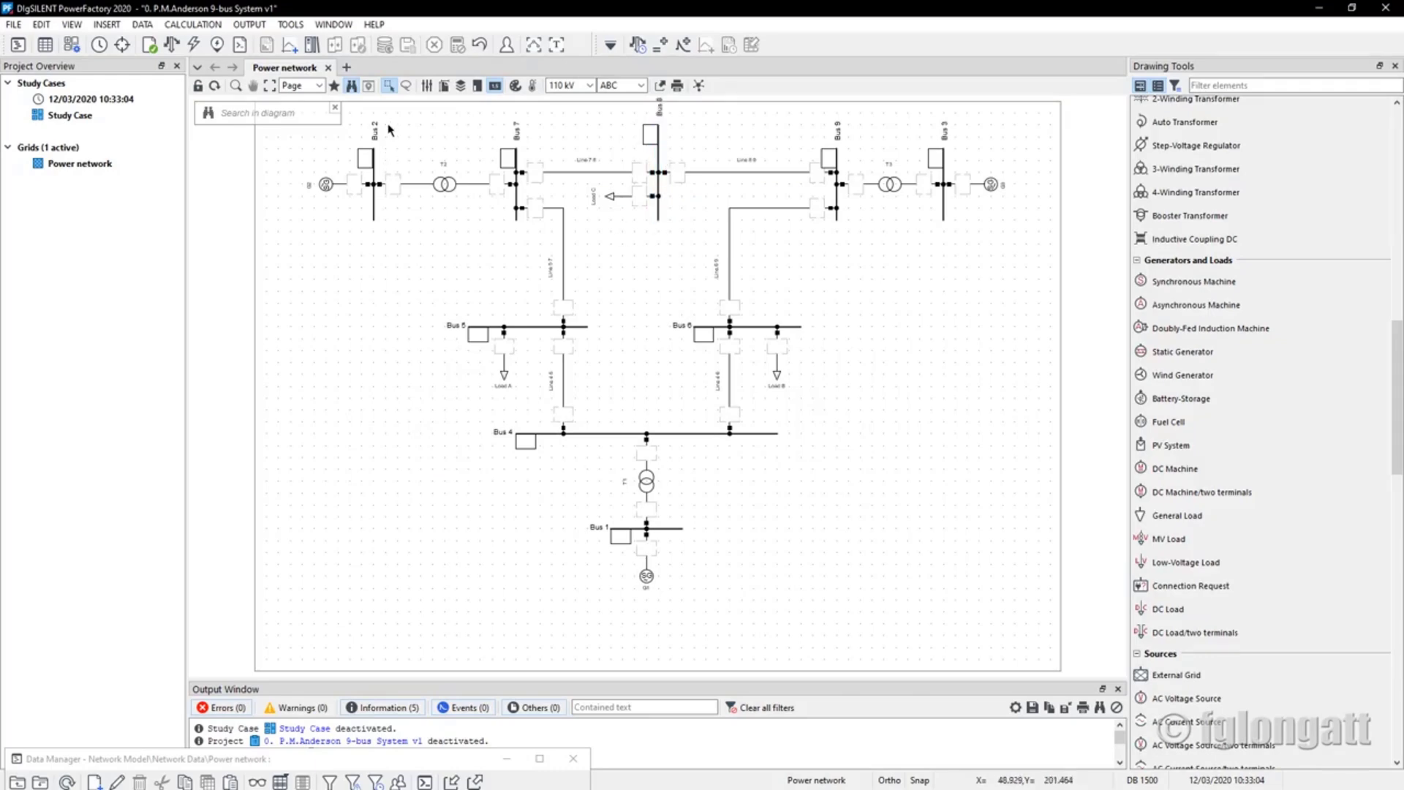
Shift the whole network except Bus 2 and G2 a short distance down the diagram sheet
left_click_drag(387, 129, 1002, 585)
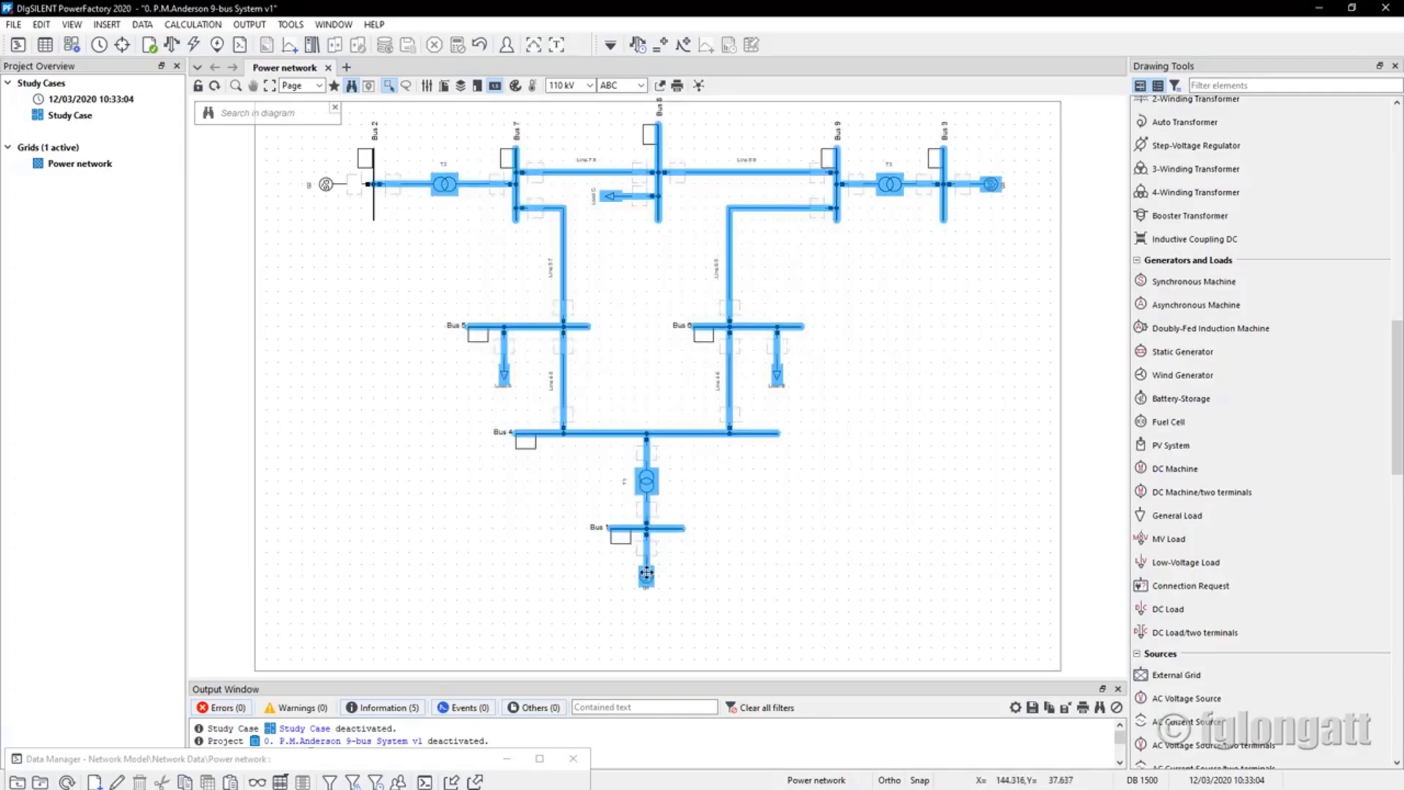
left_click_drag(646, 573, 647, 609)
left_click(643, 336)
Move Load C to the right side of Bus 8 above Line 8-9, and compare the layout with the reference diagram in IPEVO Visualizer
left_click(618, 233)
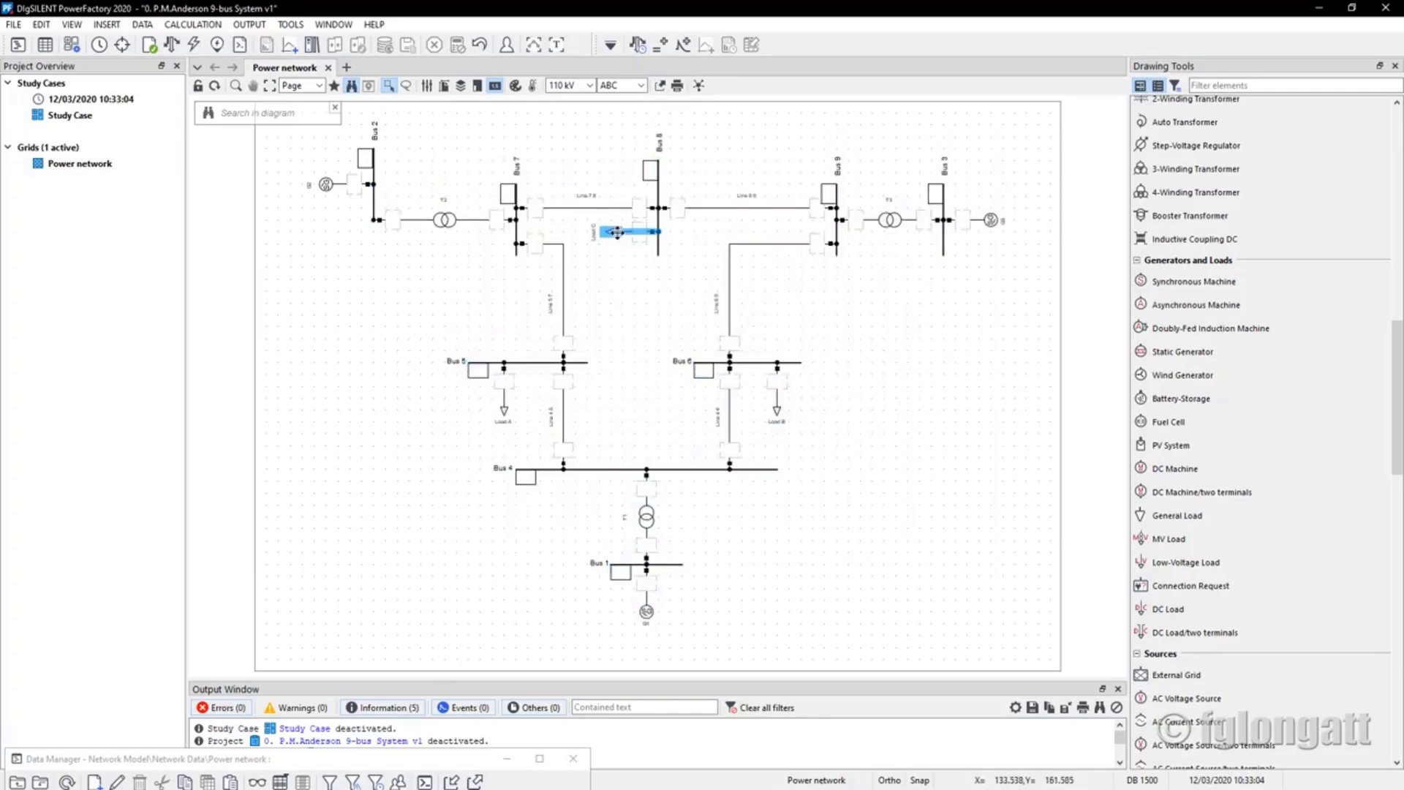
left_click_drag(618, 233, 707, 174)
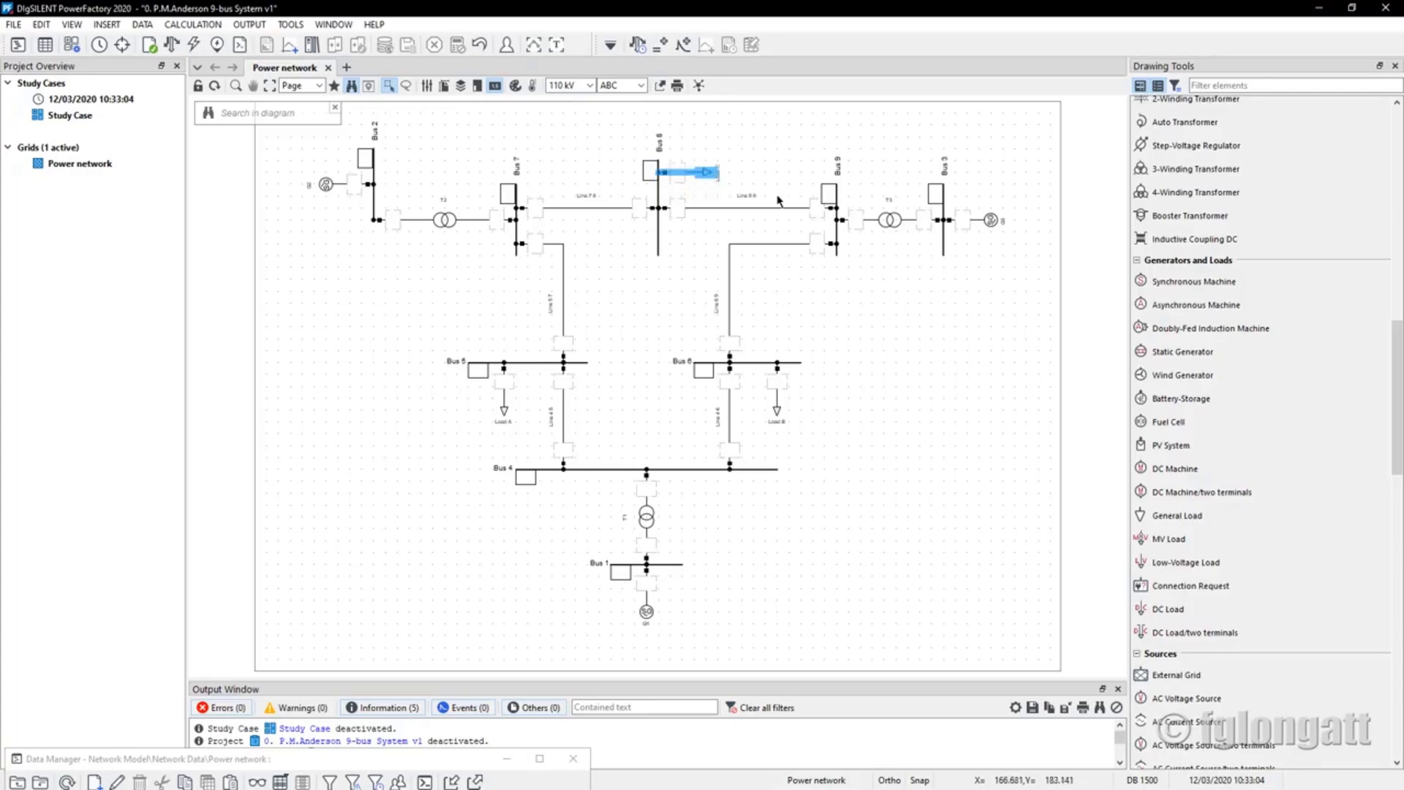
left_click(775, 189)
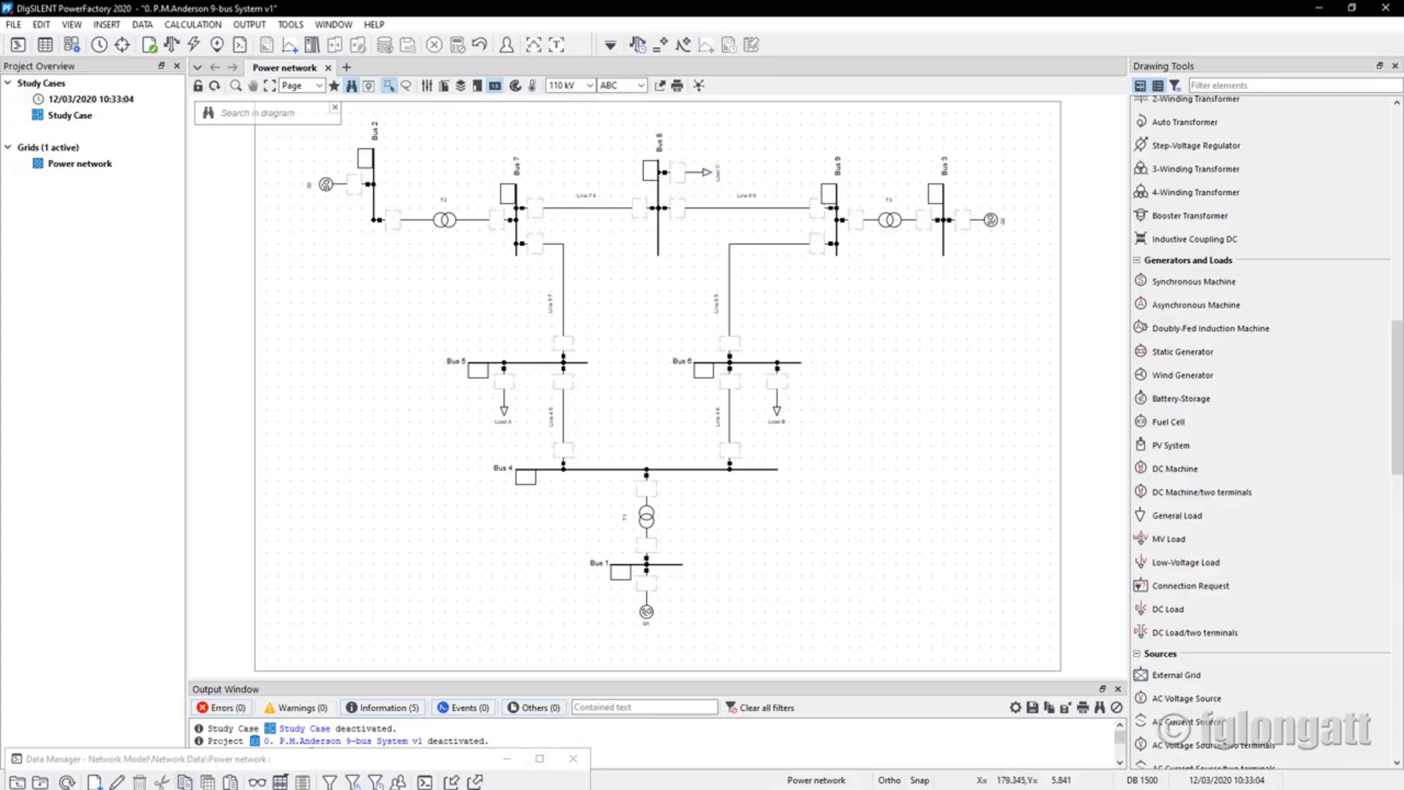
key("alt+Tab")
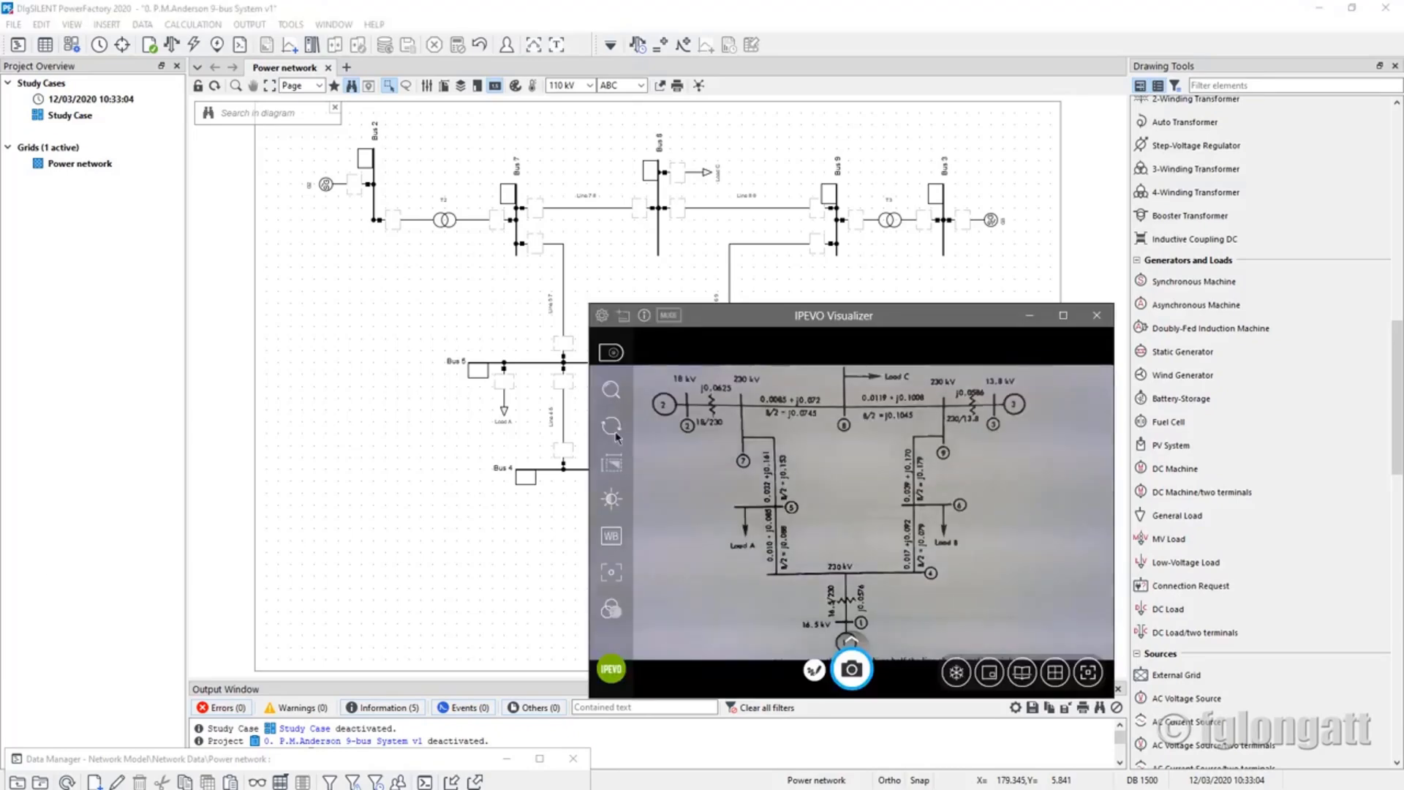
left_click_drag(886, 313, 1136, 312)
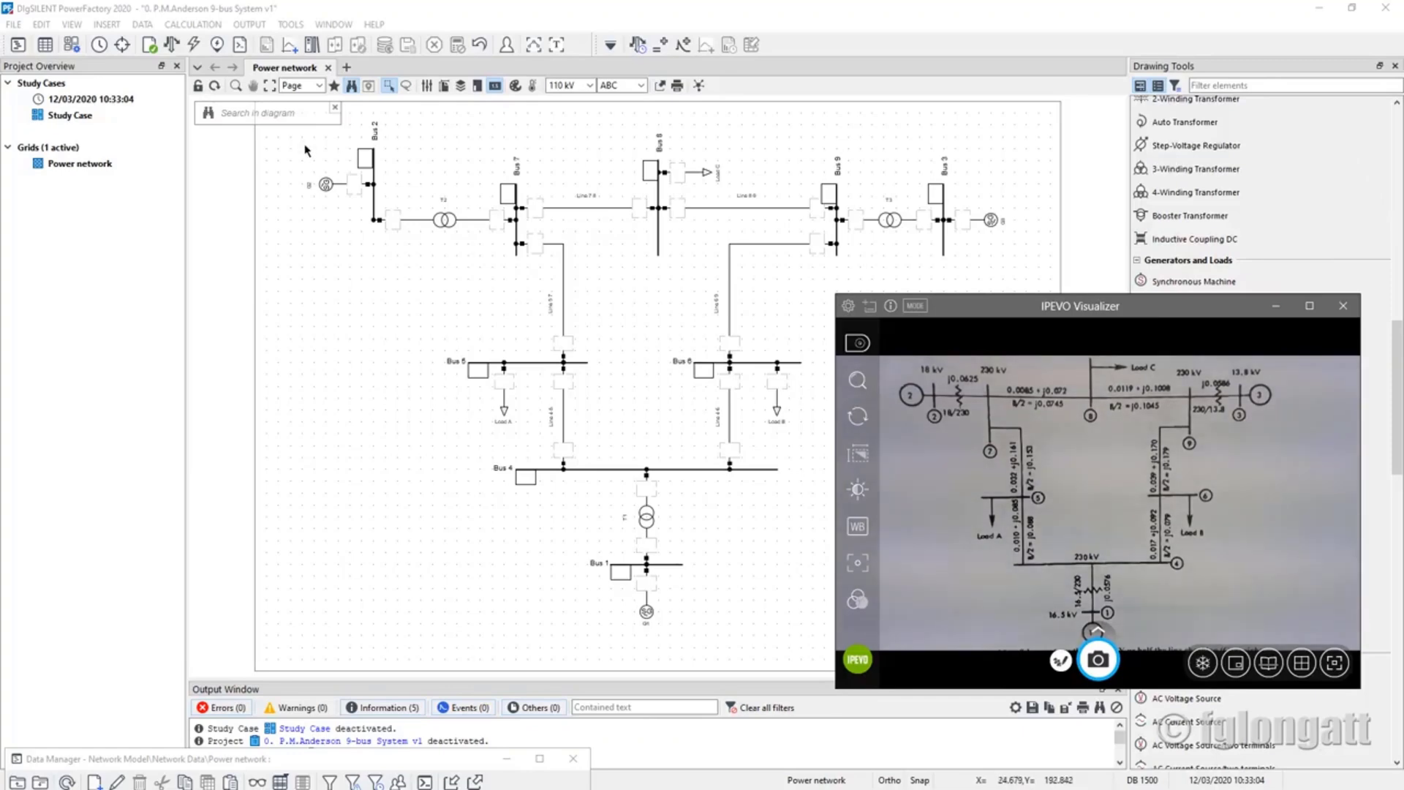
Lower the Bus 2 busbar together with generator G2 so that G2 lines up with Line 7-8
left_click(371, 185)
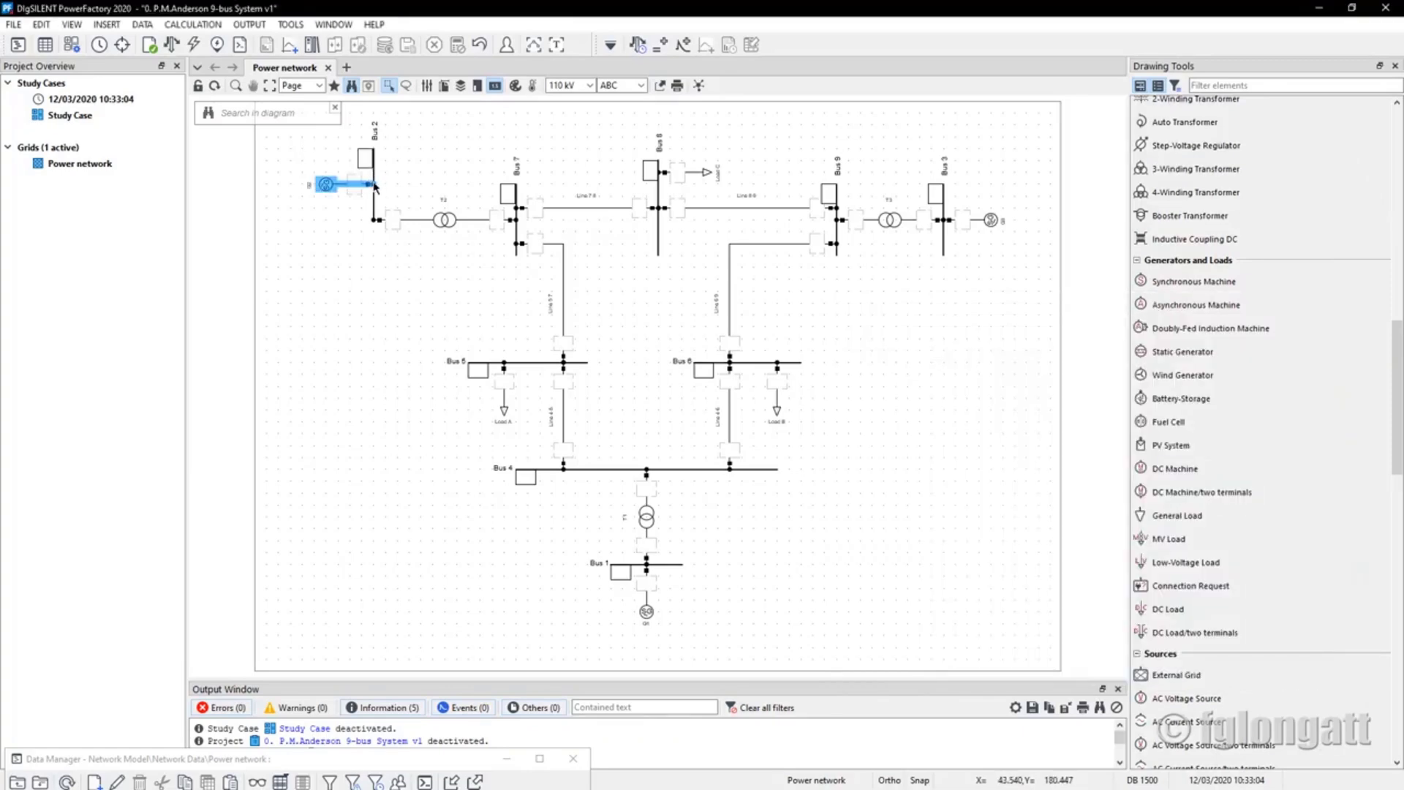
left_click(373, 185)
left_click(373, 185)
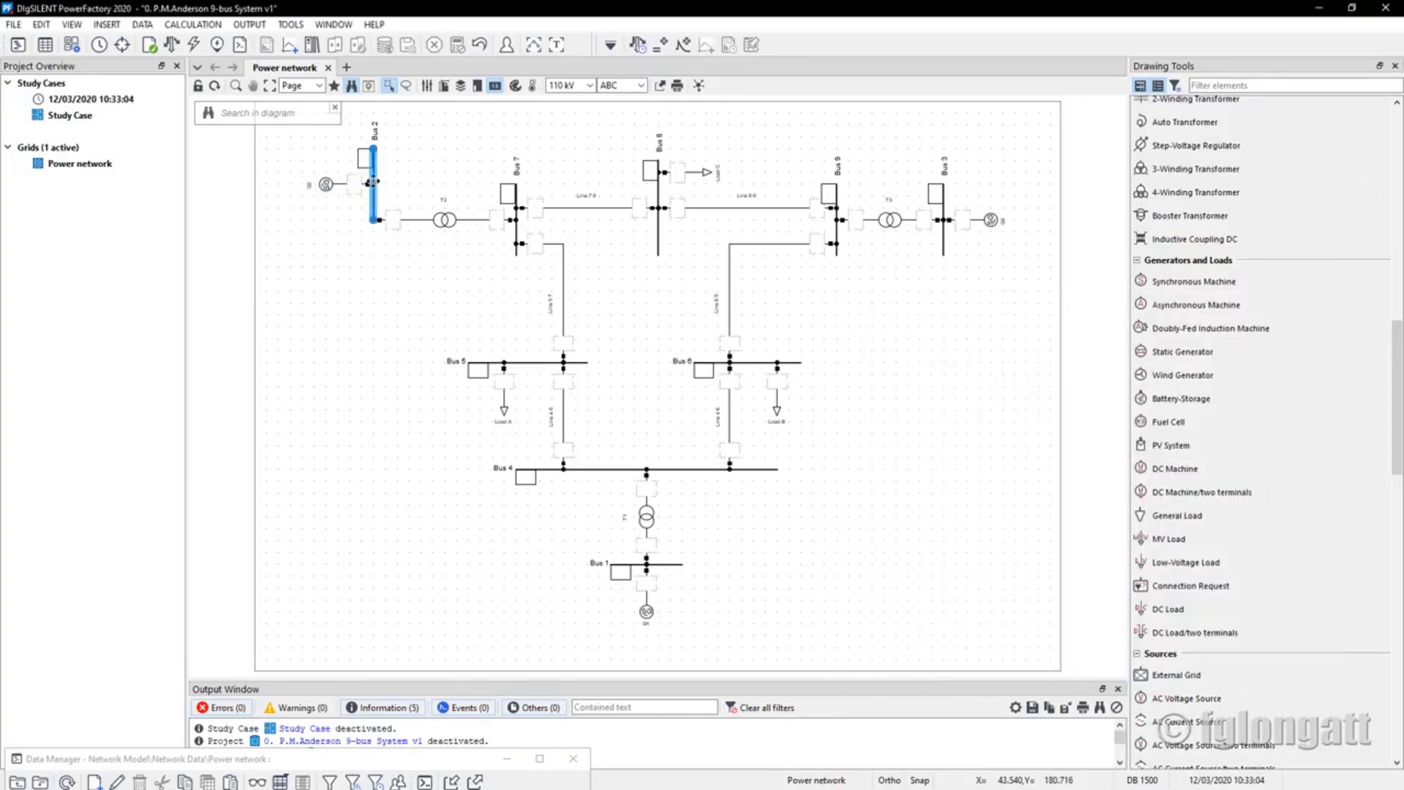
left_click_drag(373, 185, 373, 233)
left_click(410, 267)
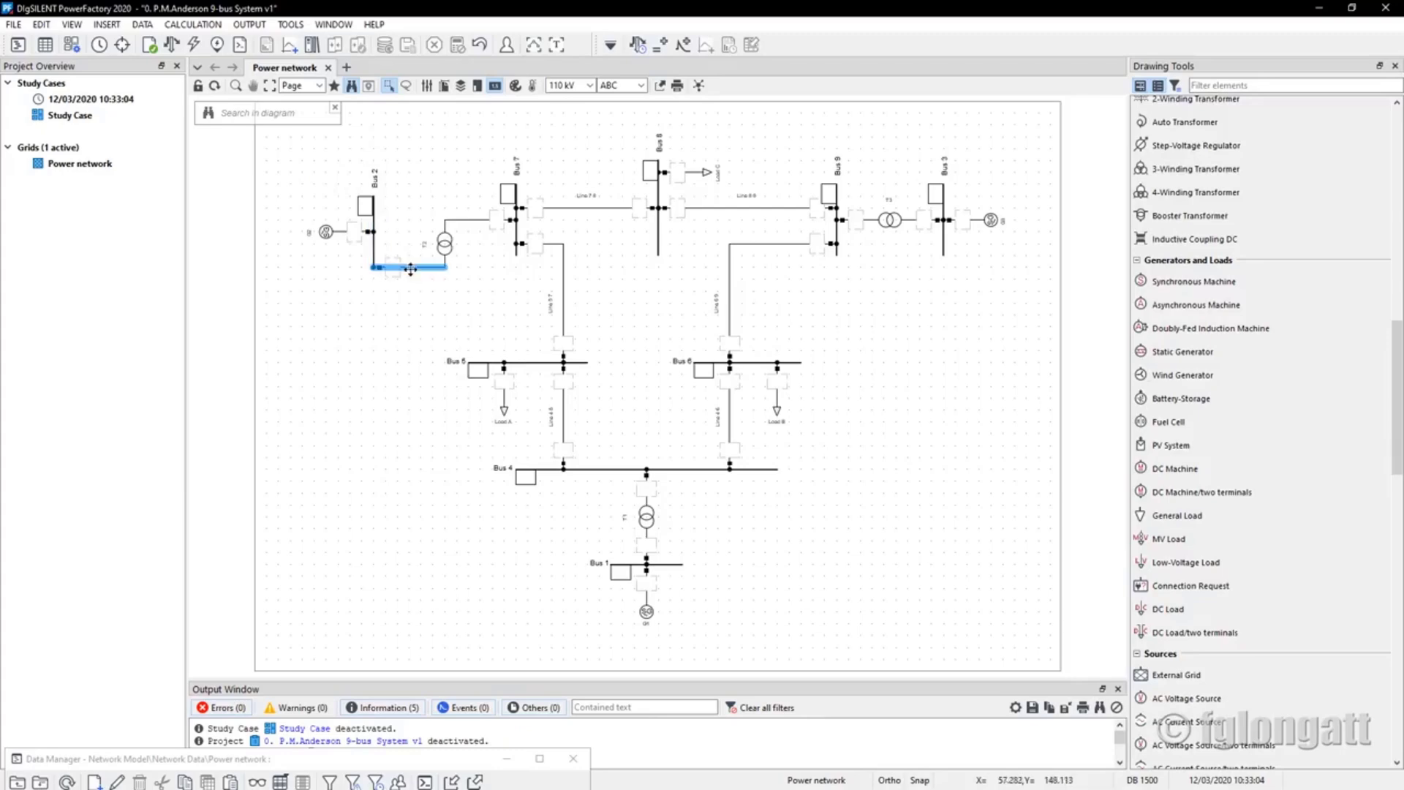
double_click(374, 228)
key("Escape")
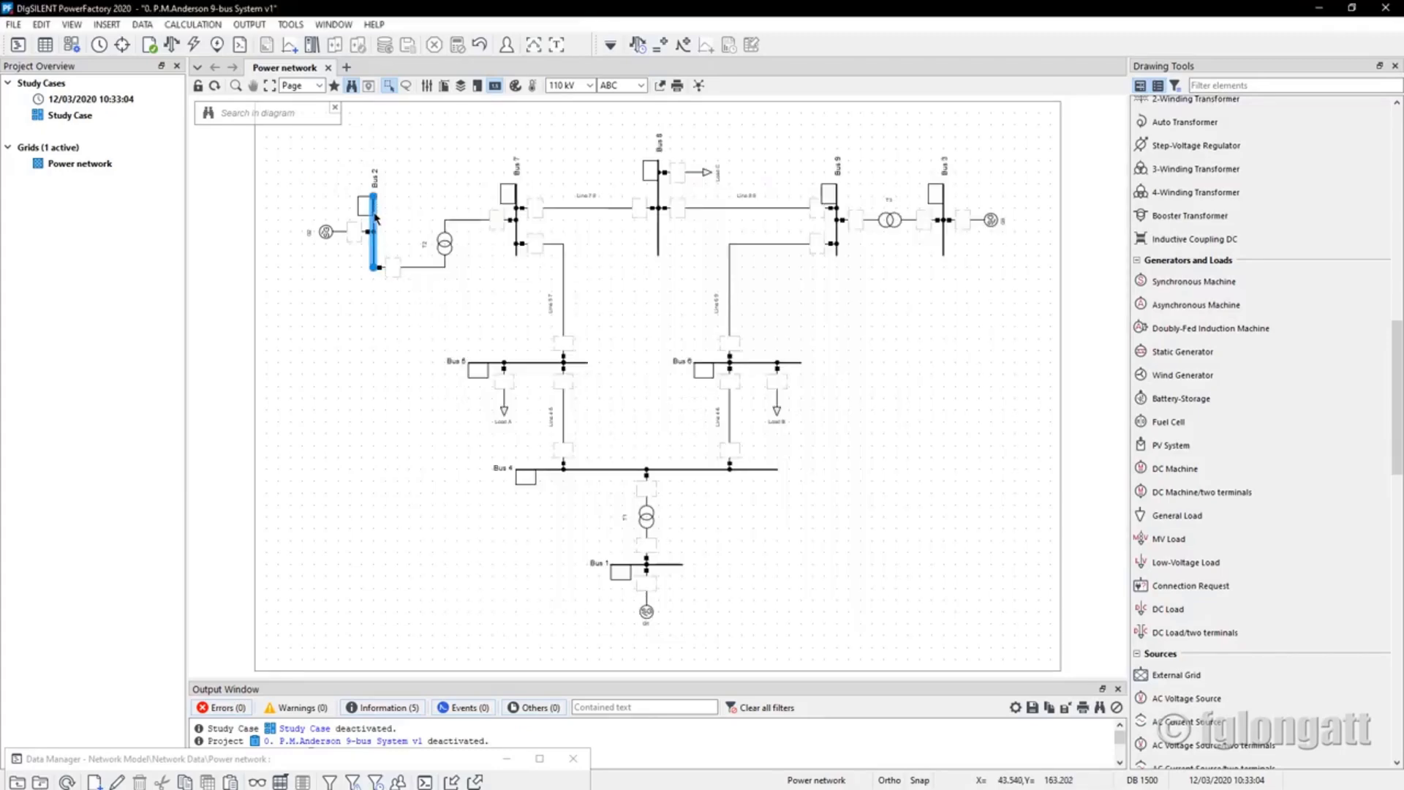
left_click_drag(374, 212, 374, 189)
Reposition transformer T2 between Bus 2 and Bus 7 at the height of generator G2, leaving its element data unchanged
left_click(423, 246)
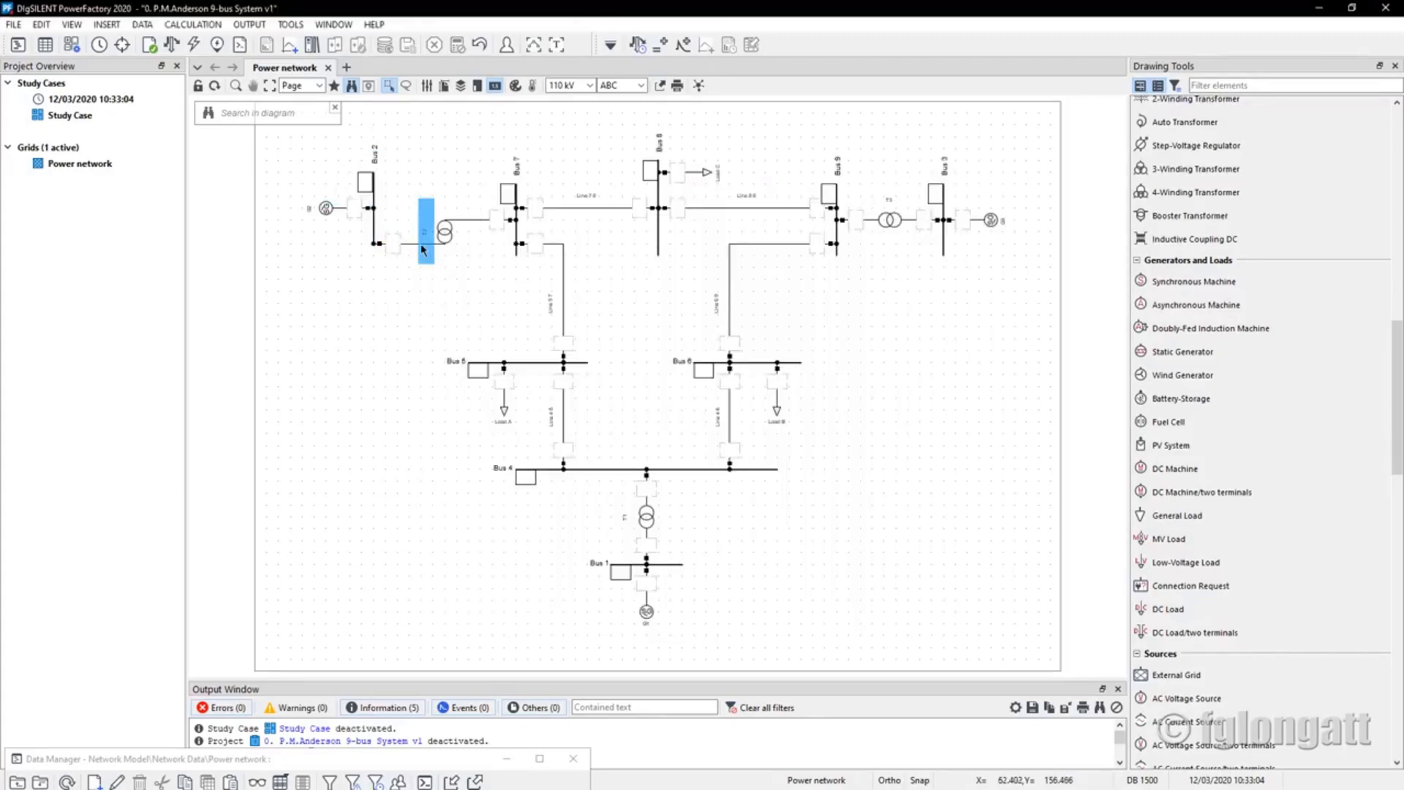
left_click(412, 244)
left_click_drag(410, 244, 449, 211)
left_click(483, 235)
left_click(475, 232)
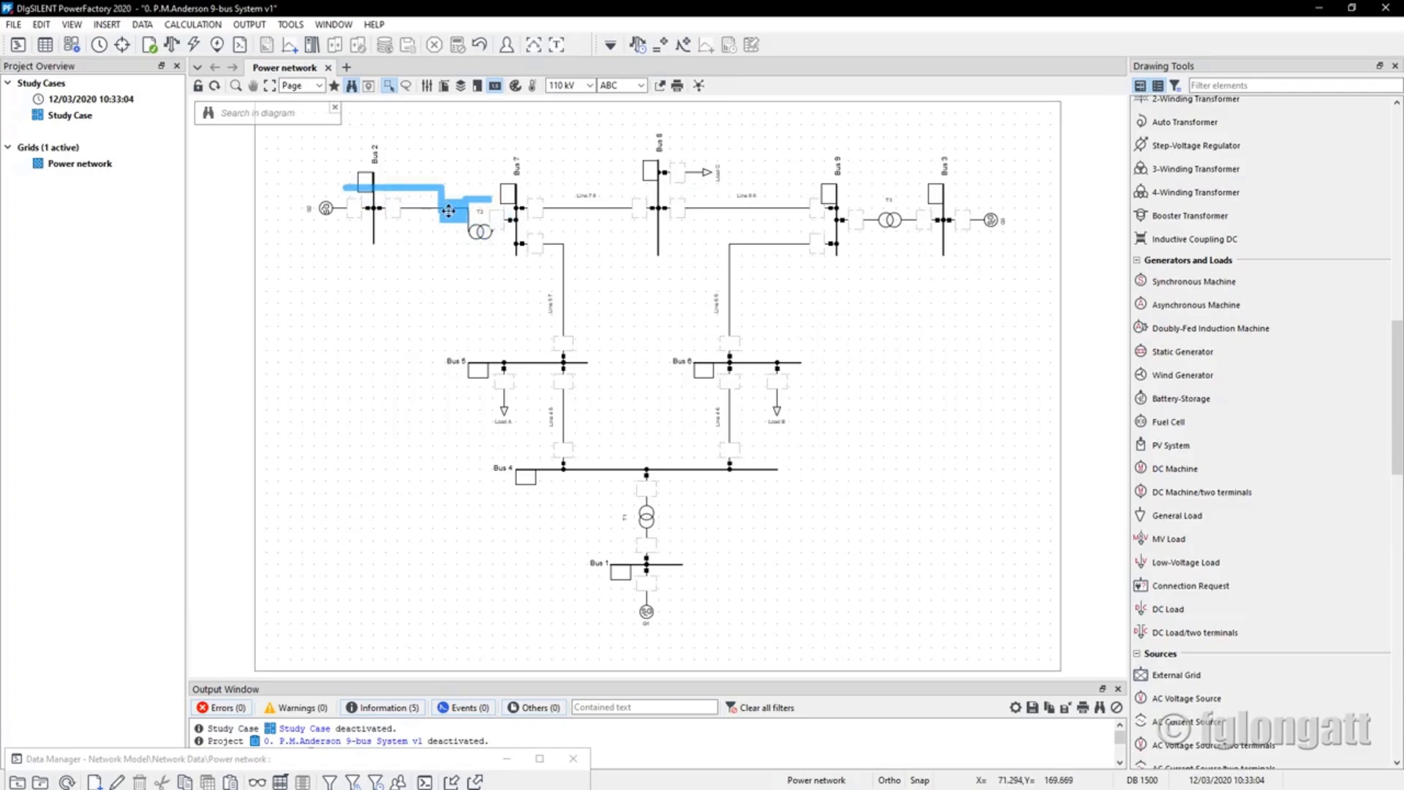
double_click(418, 189)
left_click(421, 213)
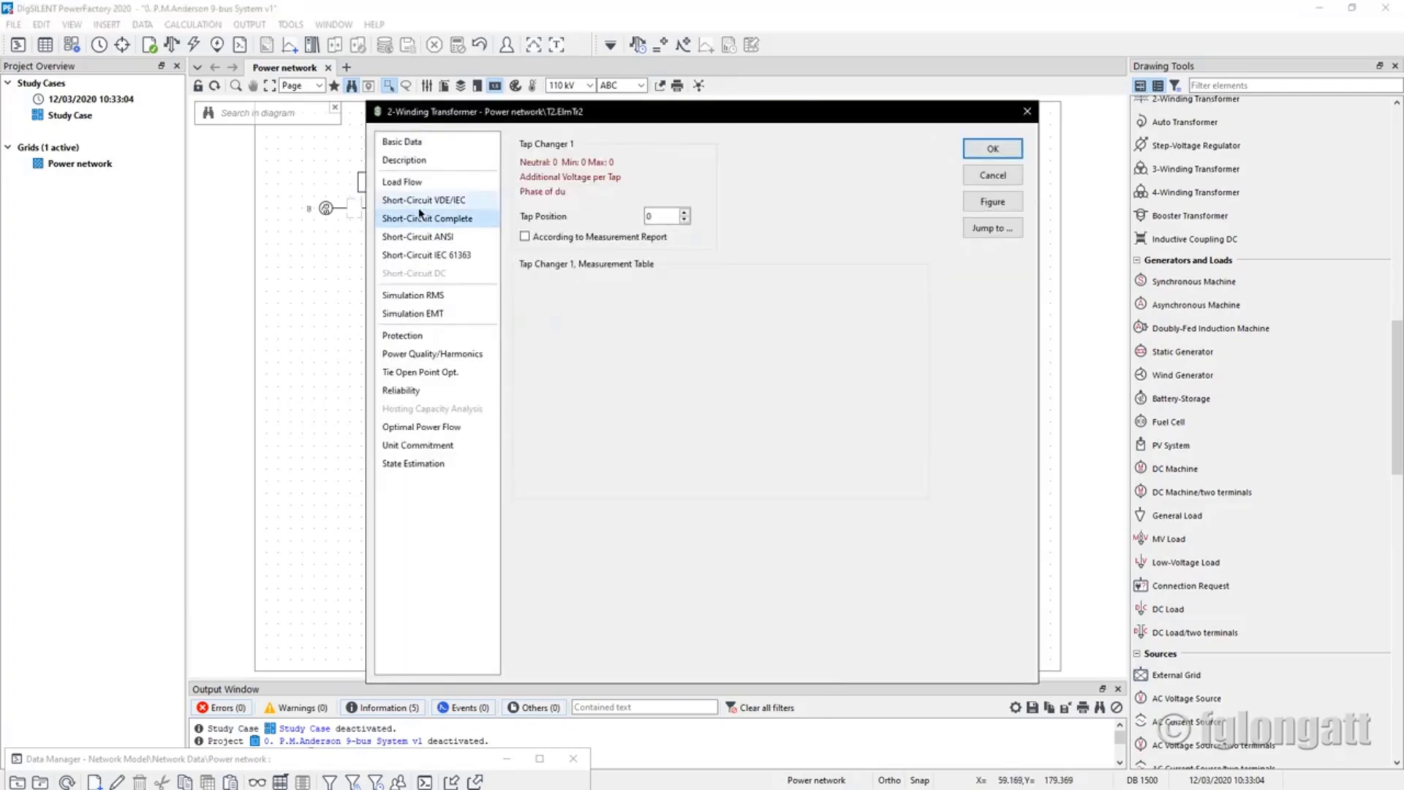
key("Escape")
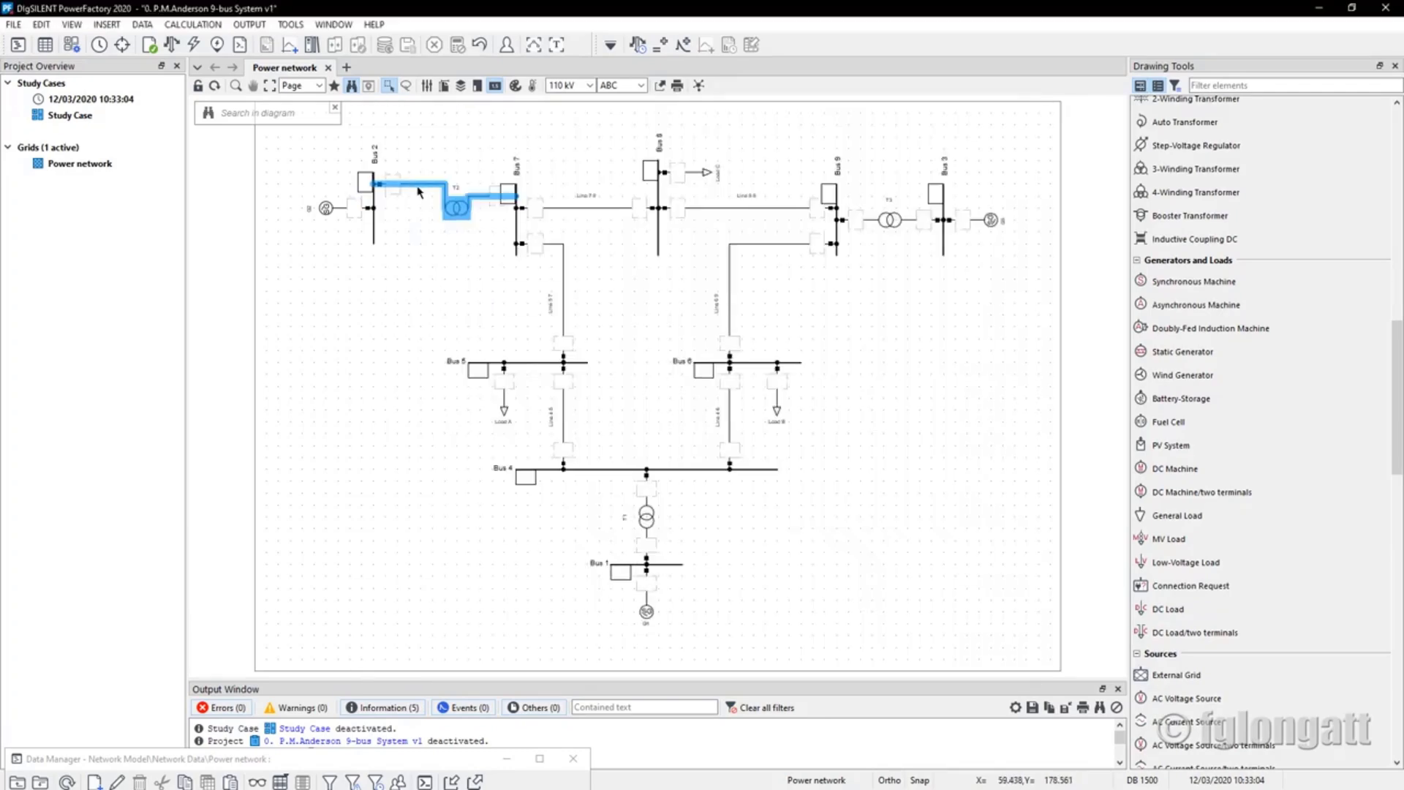
Straighten T2's connections to Bus 2 and Bus 7 so that they run level with G2 and Line 7-8
left_click(416, 196)
left_click(422, 187)
left_click_drag(420, 184, 417, 209)
left_click(480, 193)
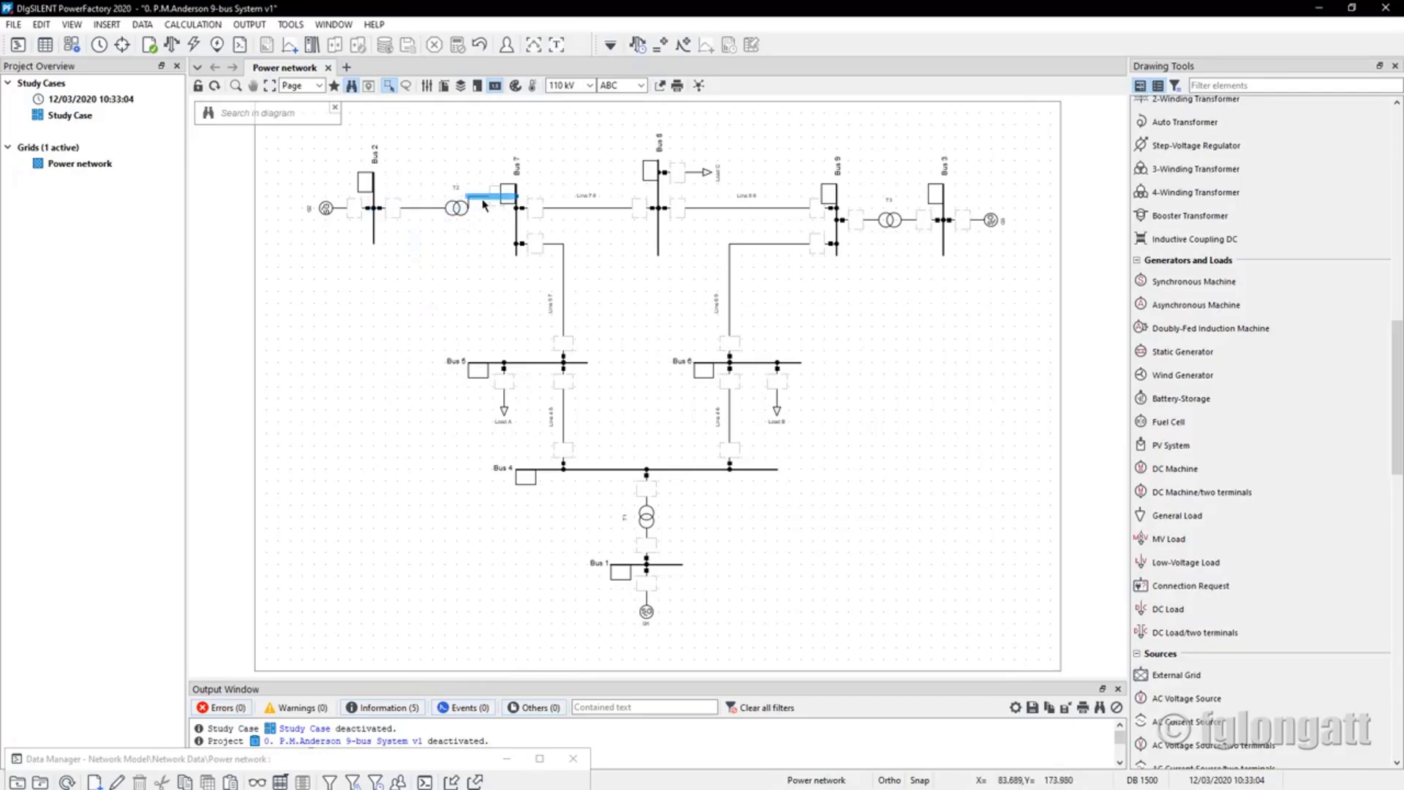
left_click(479, 209)
left_click(479, 265)
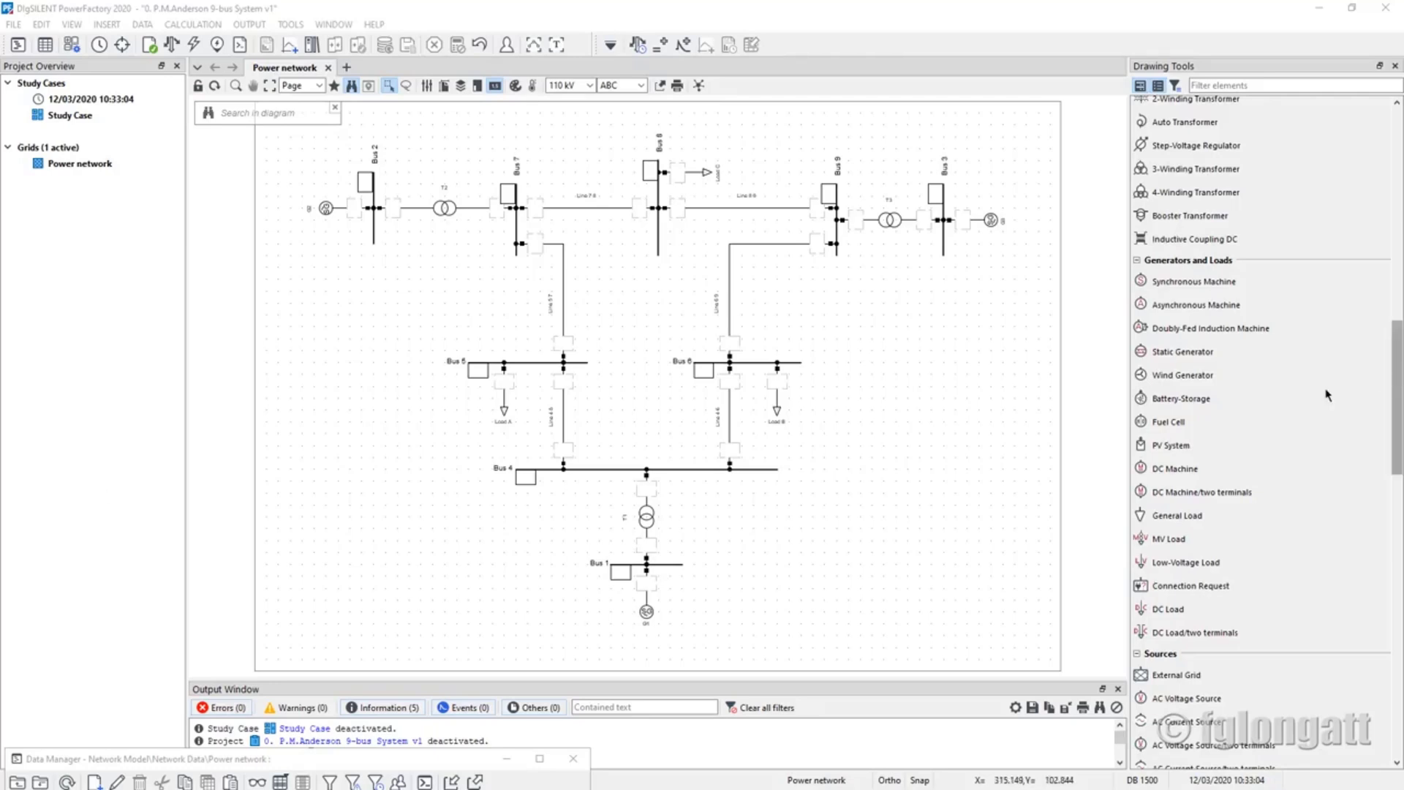
Open G1's element data, consult the handwritten notes on its cubicle connection at Bus 1 in IPEVO Visualizer, and accept the data
left_click(649, 626)
double_click(649, 626)
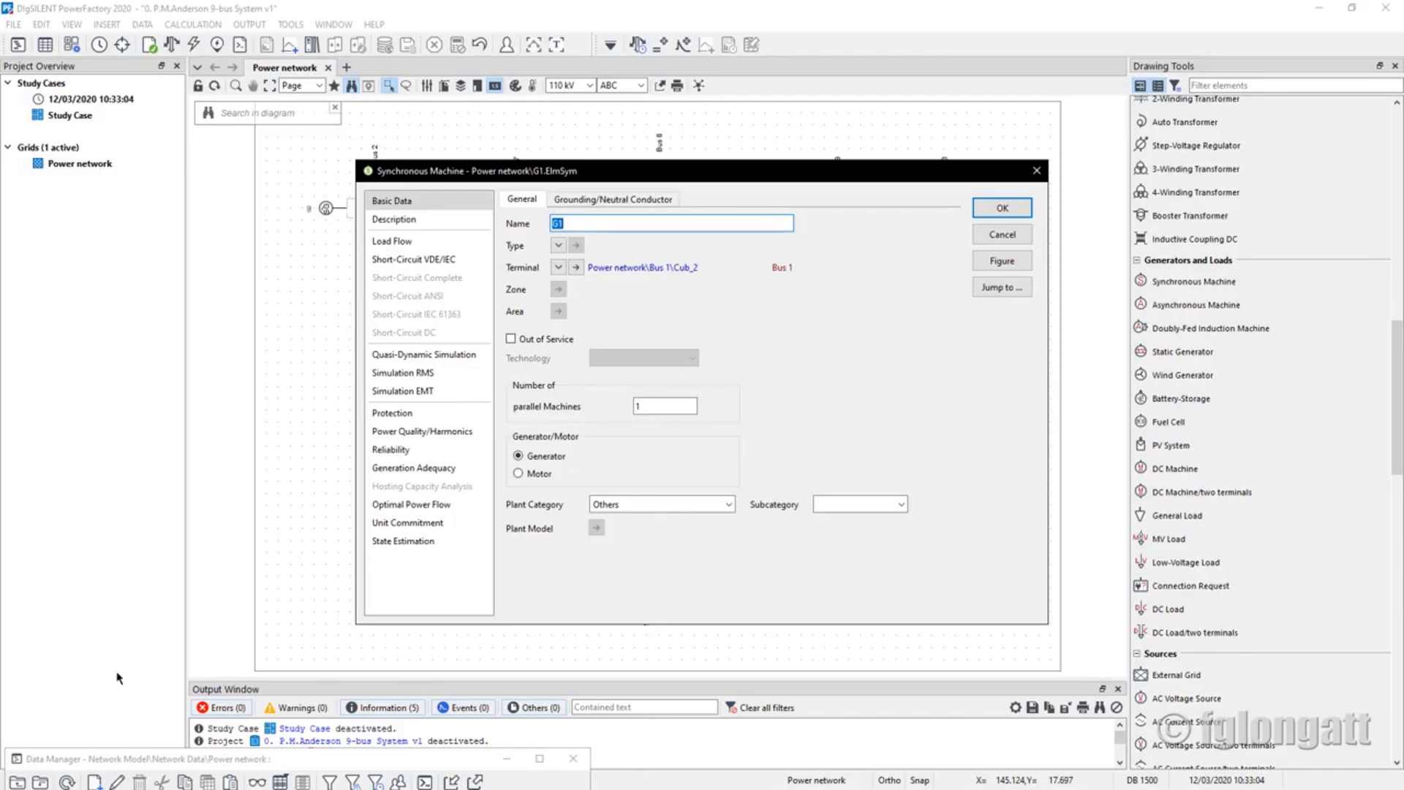
key("alt+Tab")
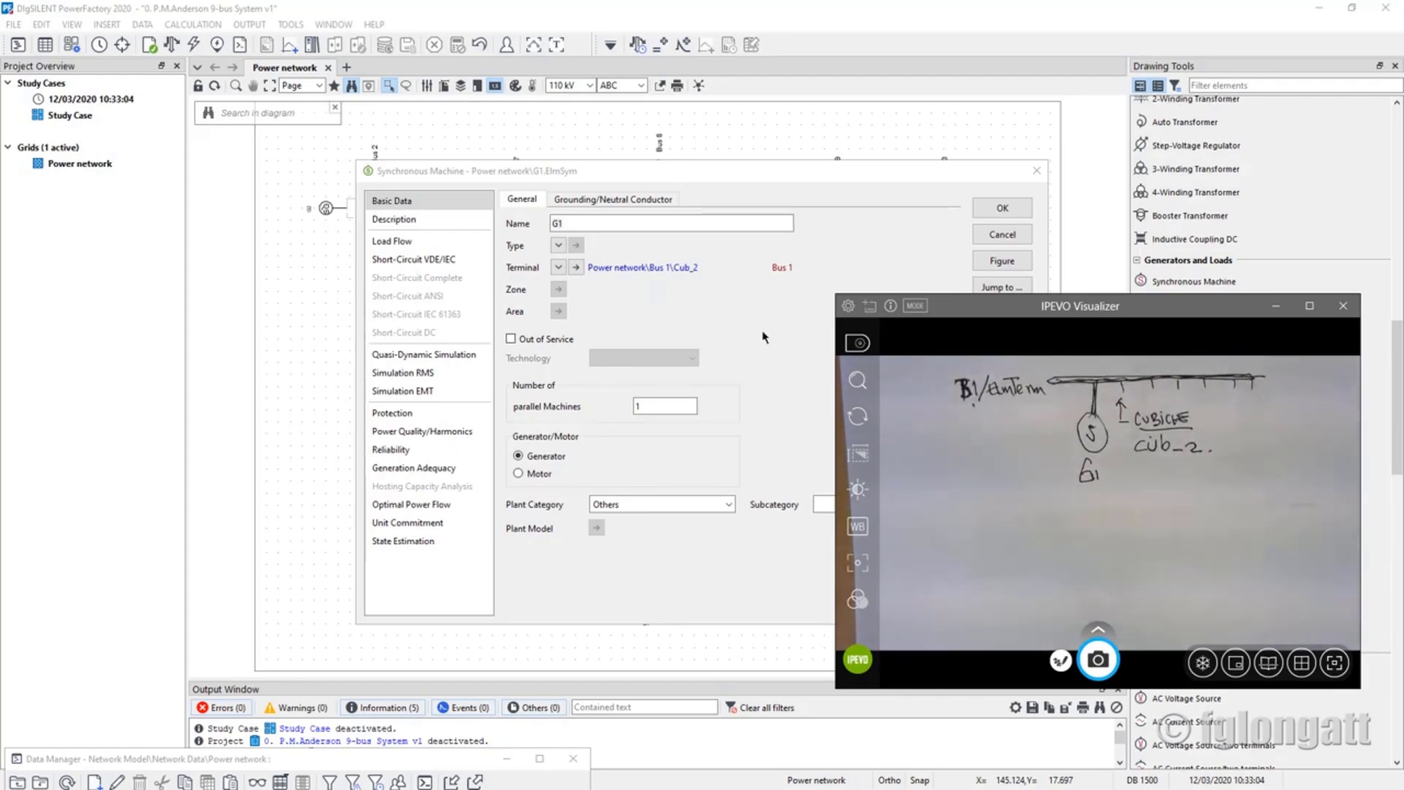
left_click(1276, 307)
left_click(1002, 207)
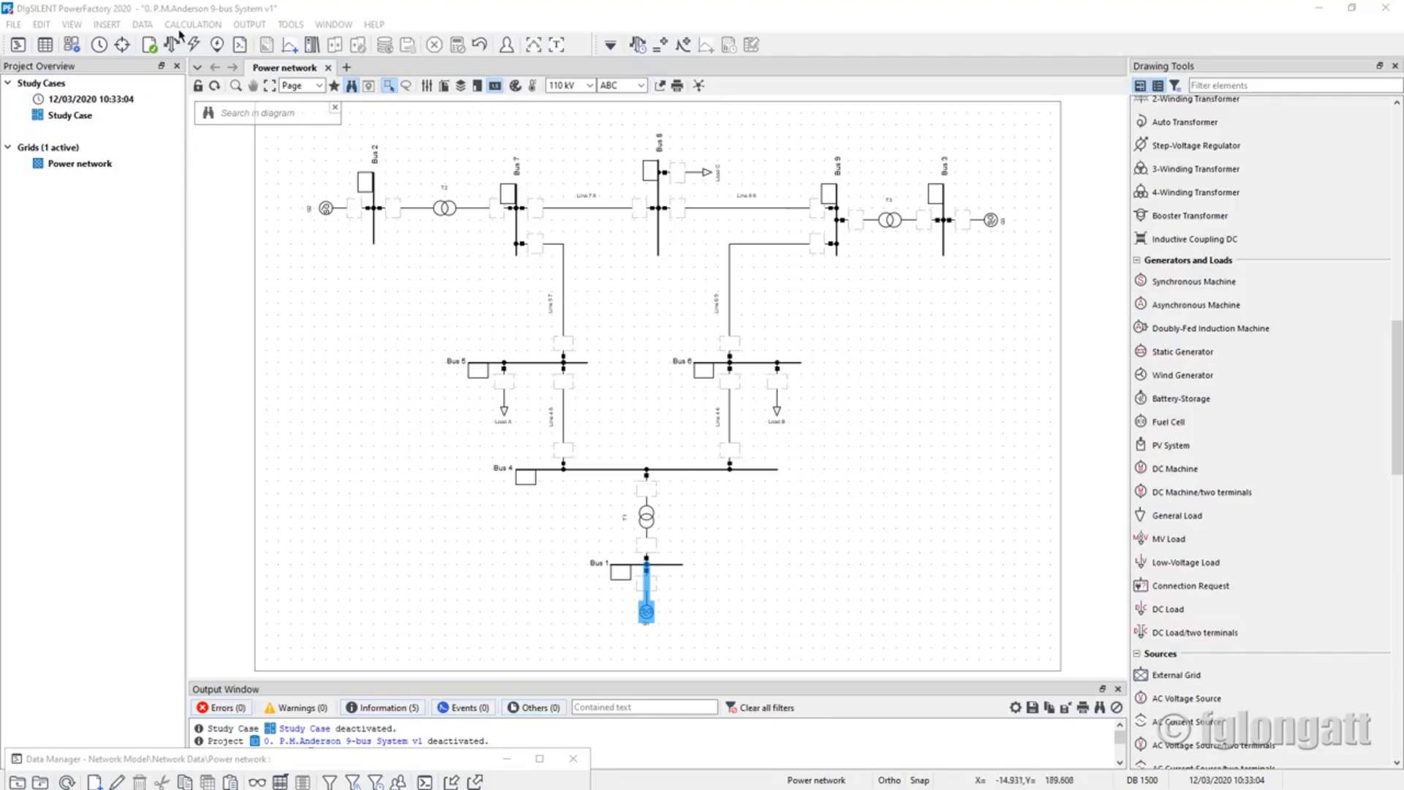
Review the busbars, general loads, synchronous machines, lines and two-winding transformers in the Network Model Manager
left_click(71, 46)
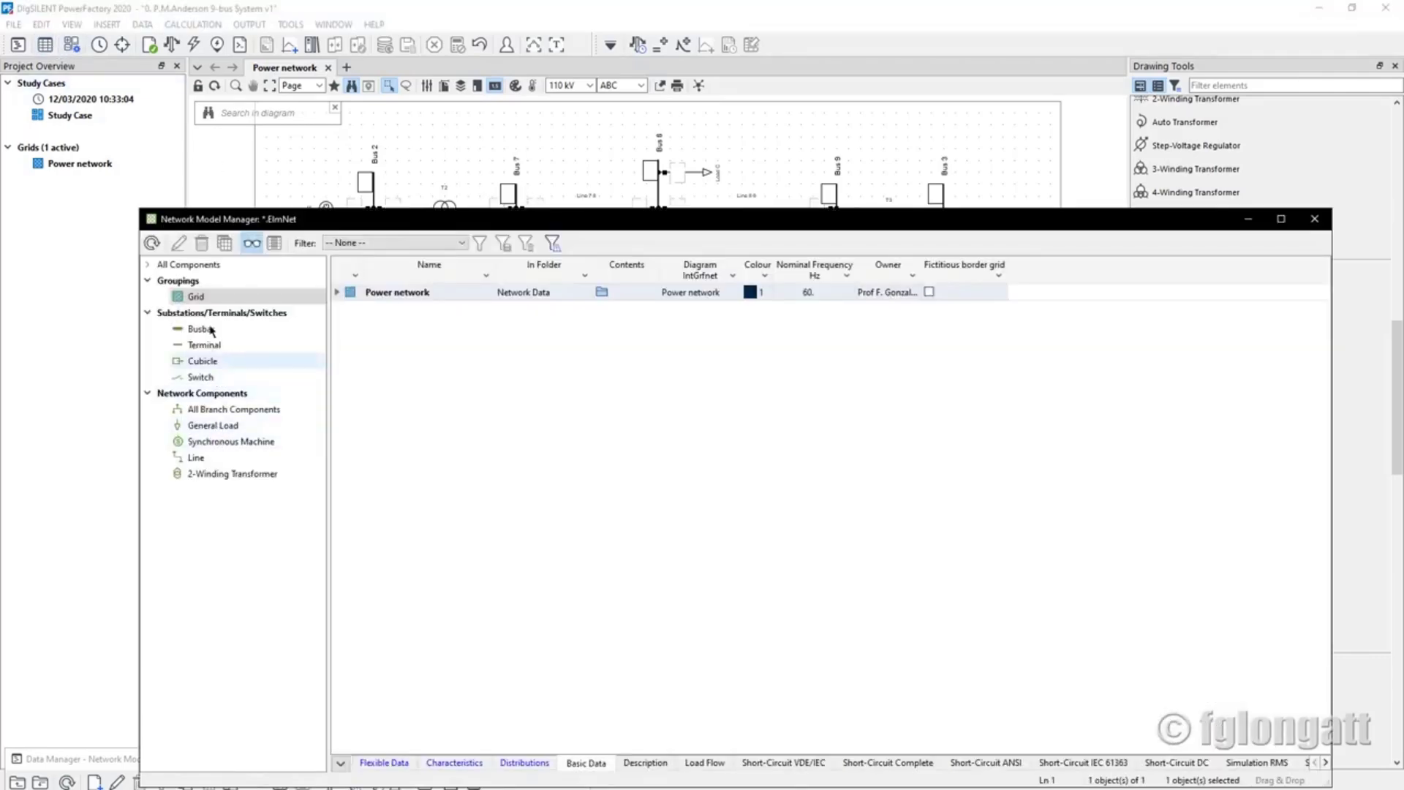
left_click(211, 330)
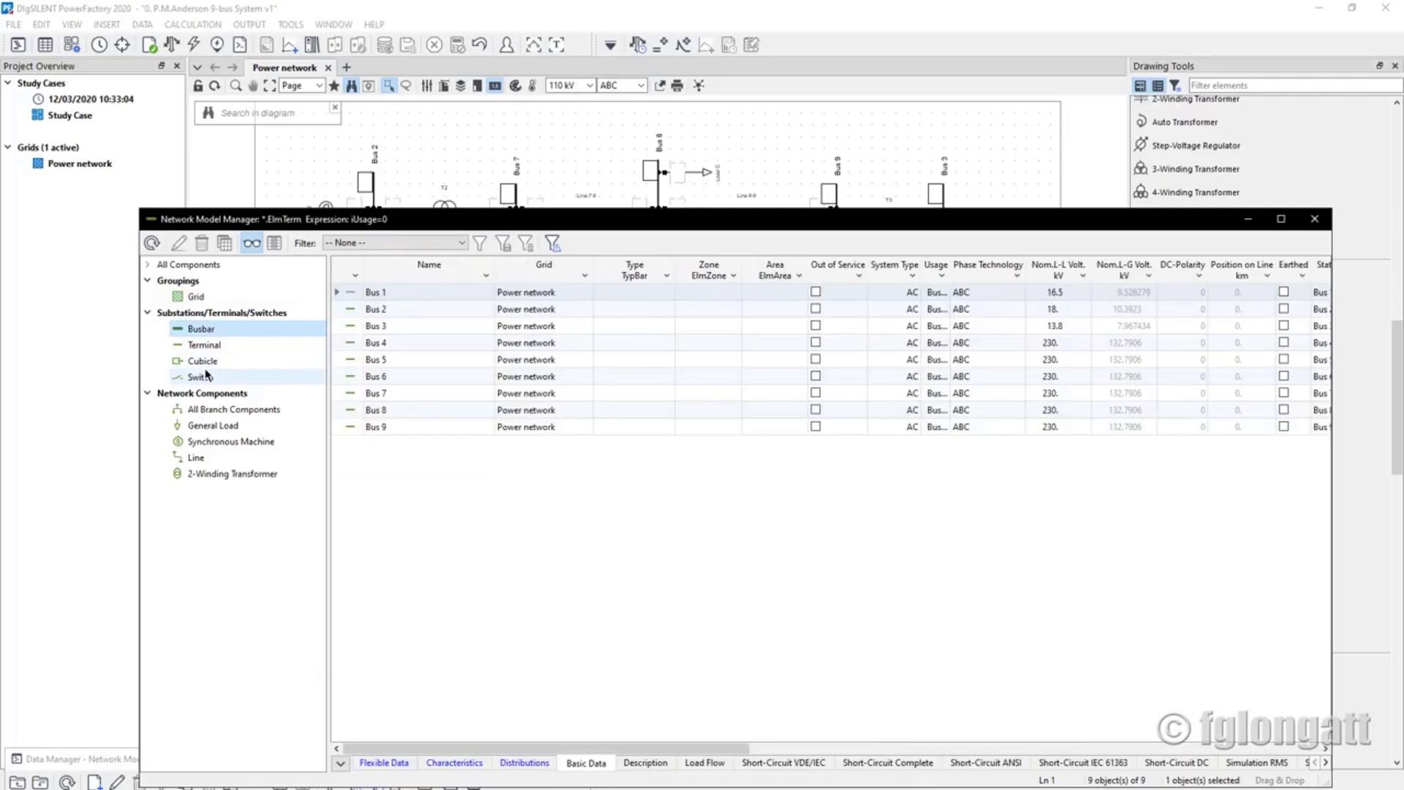
left_click(212, 426)
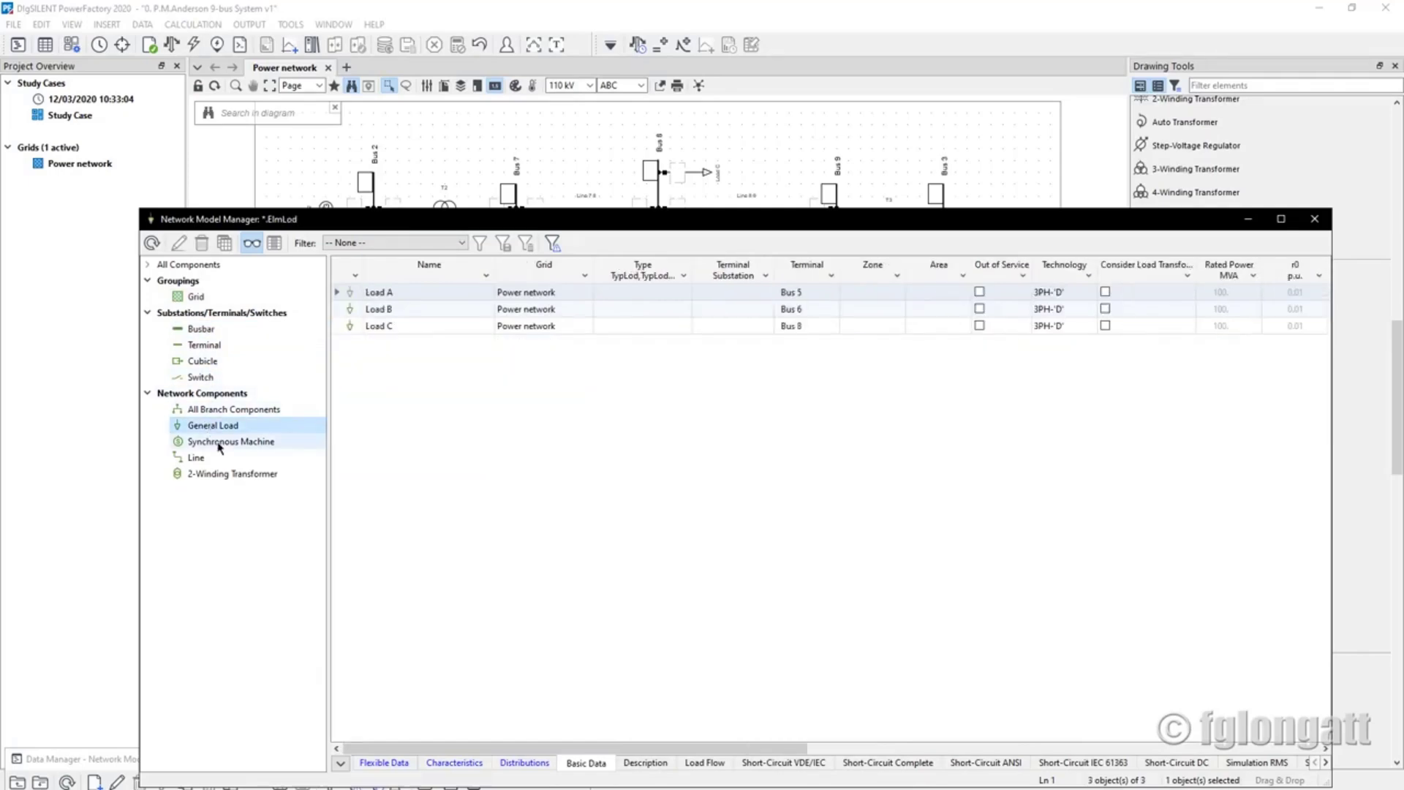
left_click(217, 442)
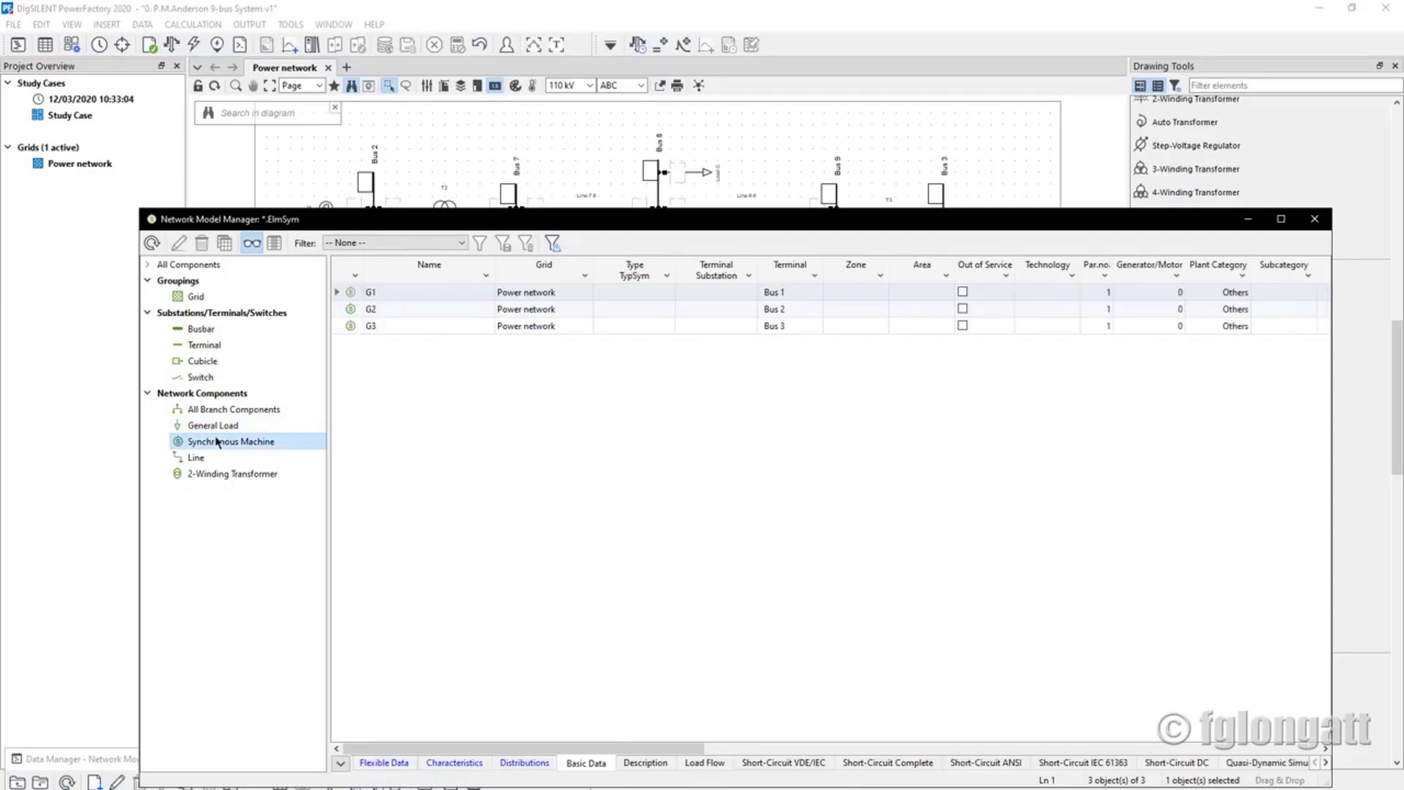
left_click(202, 460)
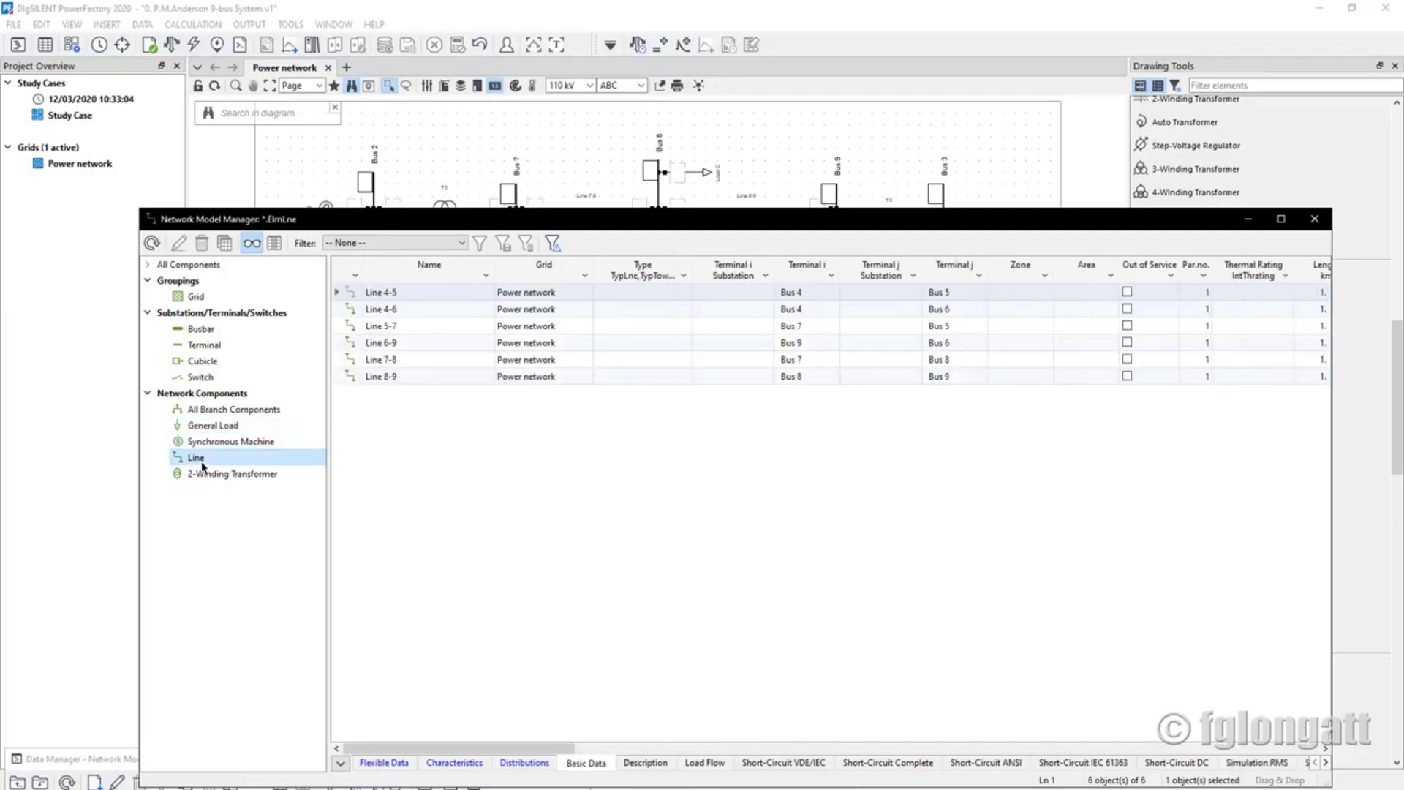
left_click(218, 477)
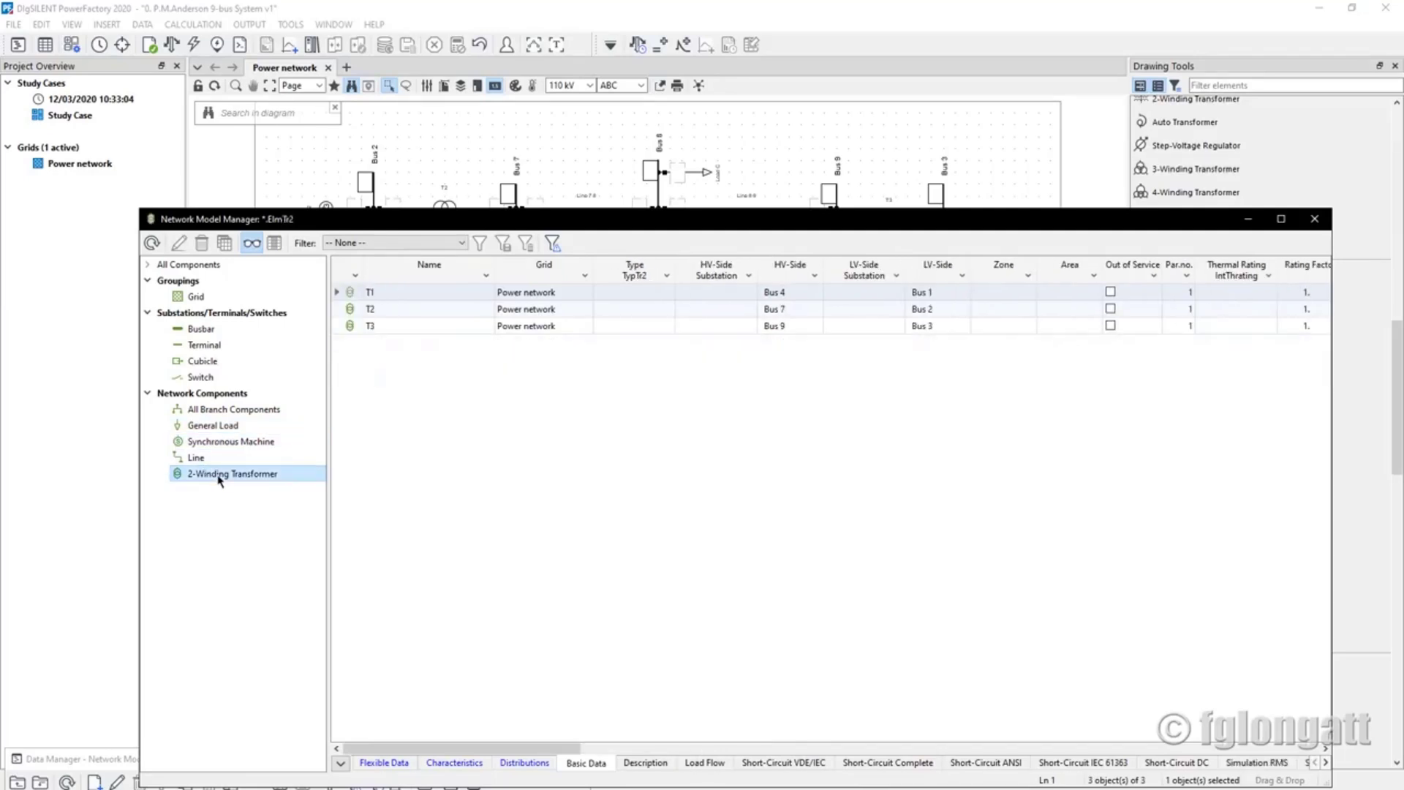